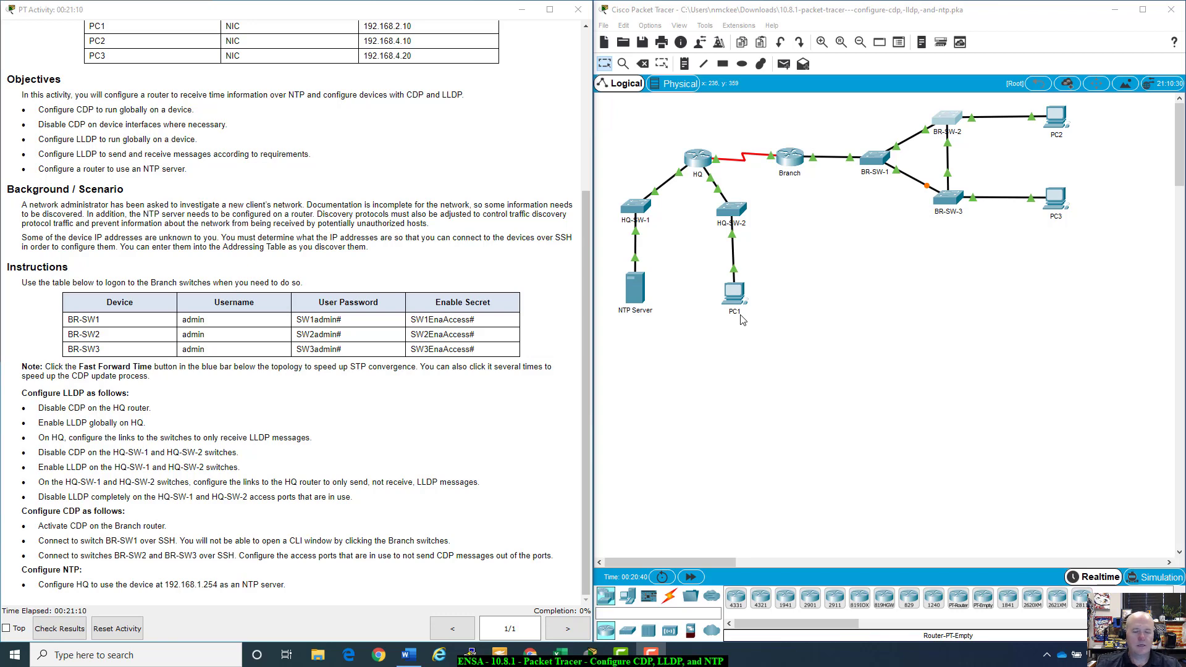
Step: Confirm BR-SW-1 shows the Interface Locked notice, then scroll the instructions back up to the Addressing Table
{"action": "left_click", "coordinate": [875, 163]}
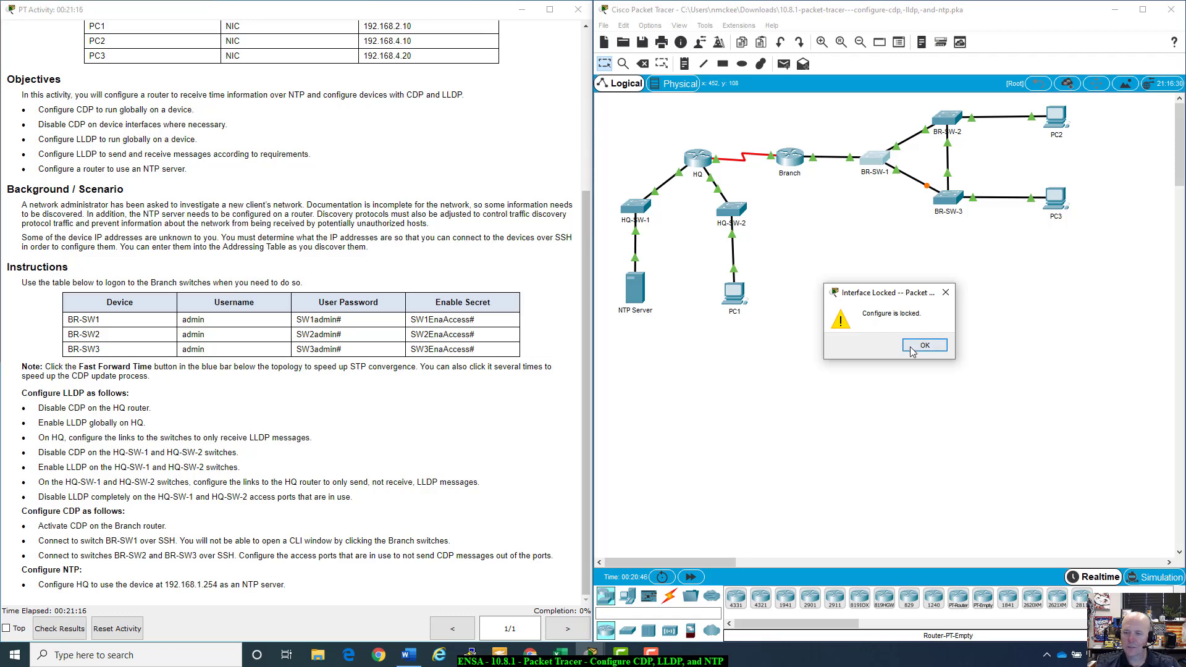
{"action": "left_click", "coordinate": [911, 351]}
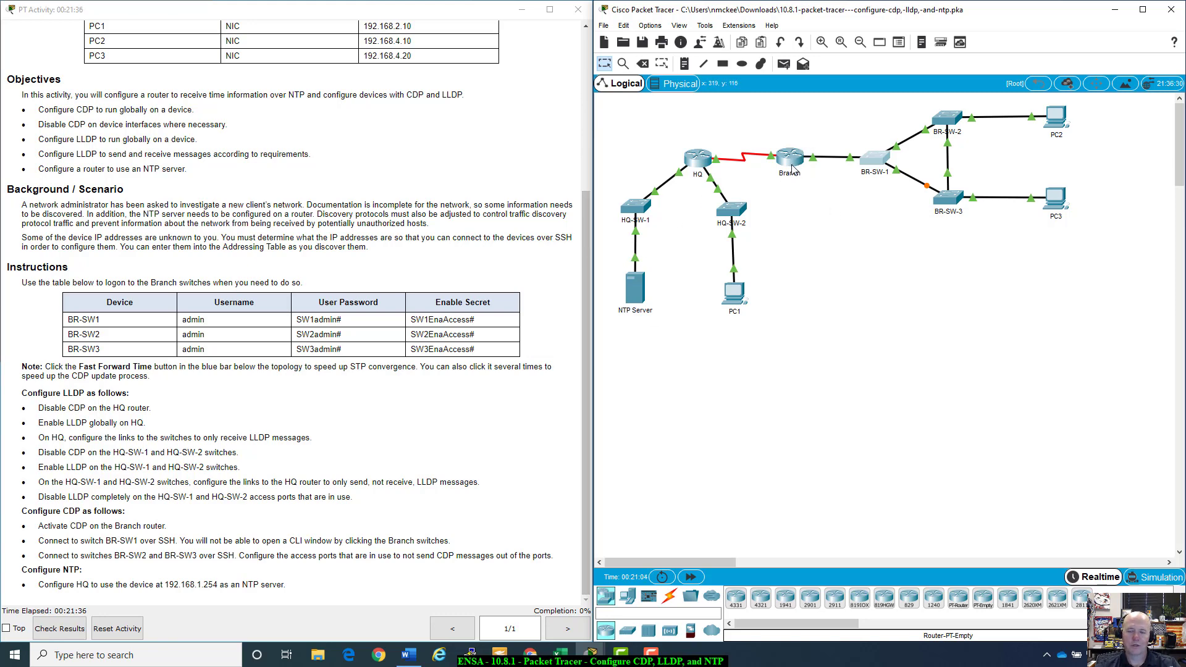
{"action": "left_click_drag", "start_coordinate": [580, 264], "coordinate": [591, 90]}
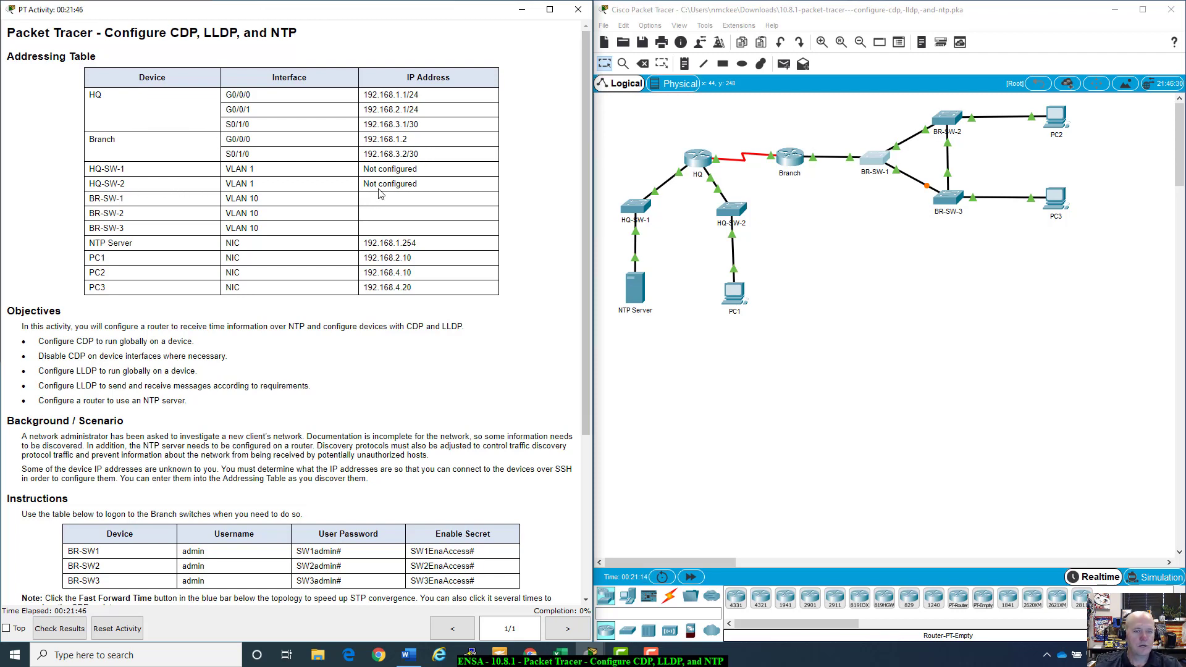
{"action": "left_click_drag", "start_coordinate": [459, 205], "coordinate": [457, 231]}
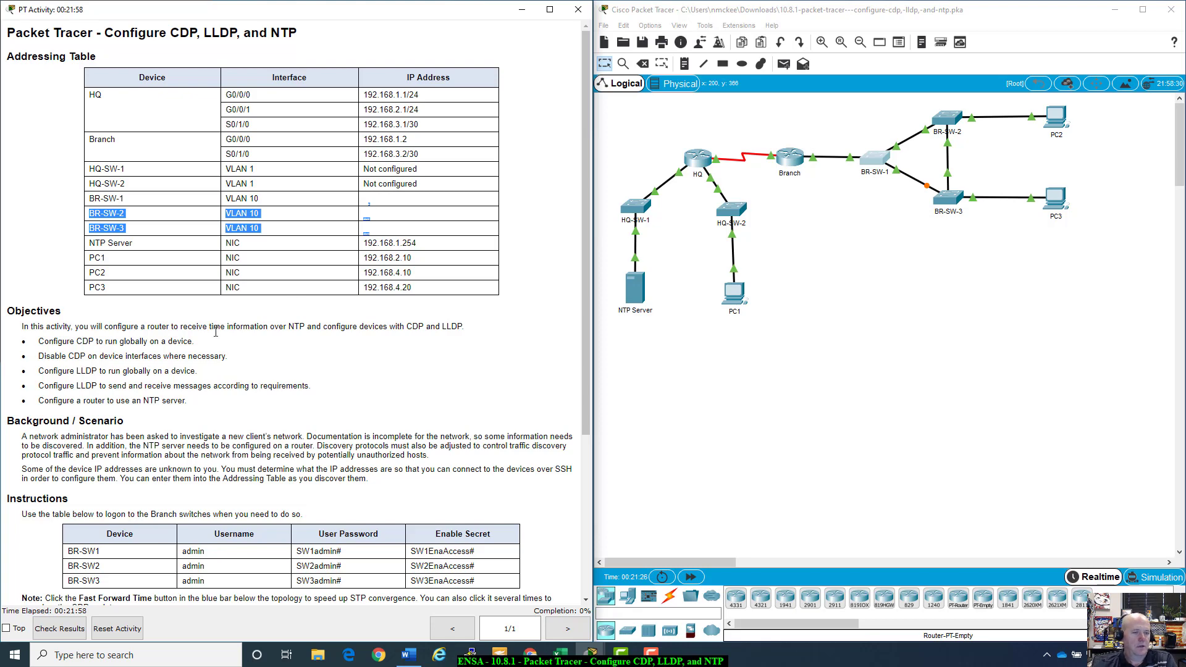
{"action": "scroll", "coordinate": [220, 378], "scroll_direction": "down", "scroll_amount": 5}
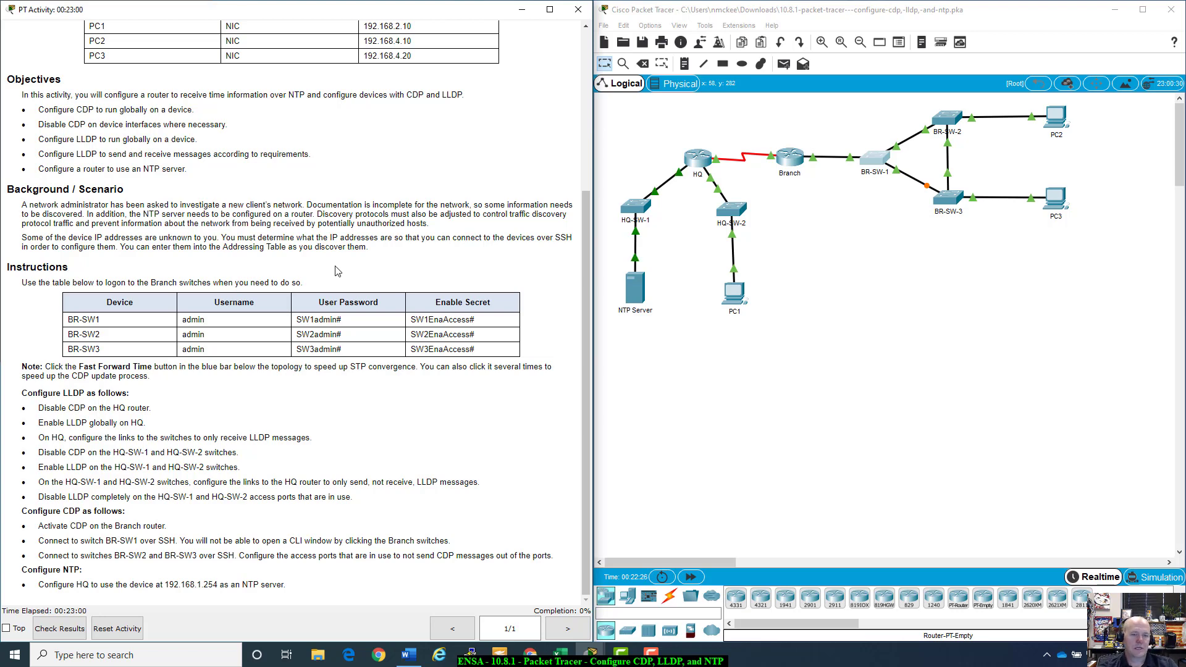
{"action": "scroll", "coordinate": [402, 342], "scroll_direction": "up", "scroll_amount": 2}
{"action": "scroll", "coordinate": [402, 342], "scroll_direction": "up", "scroll_amount": 3}
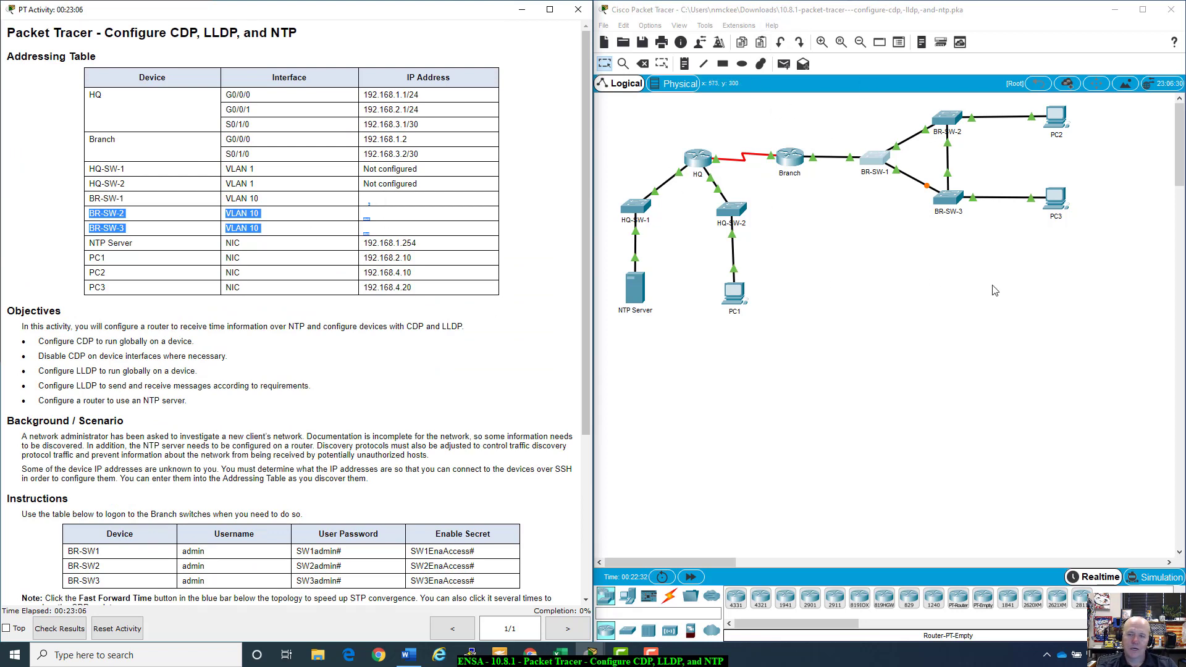
{"action": "left_click", "coordinate": [35, 628]}
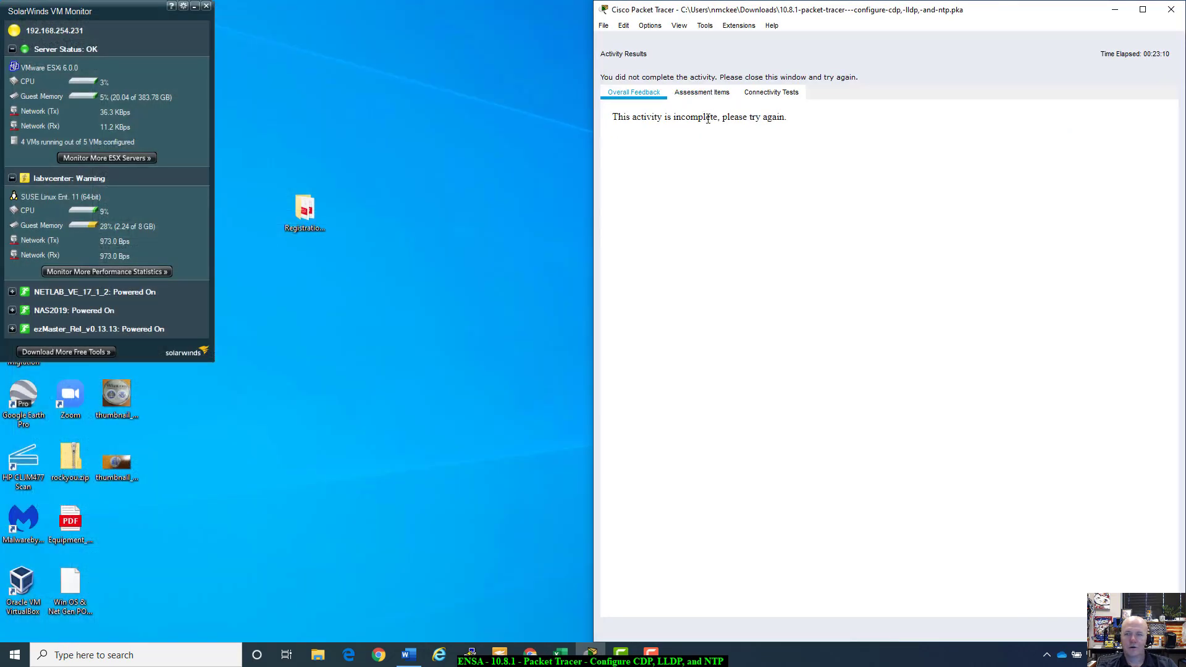
{"action": "left_click", "coordinate": [1152, 629]}
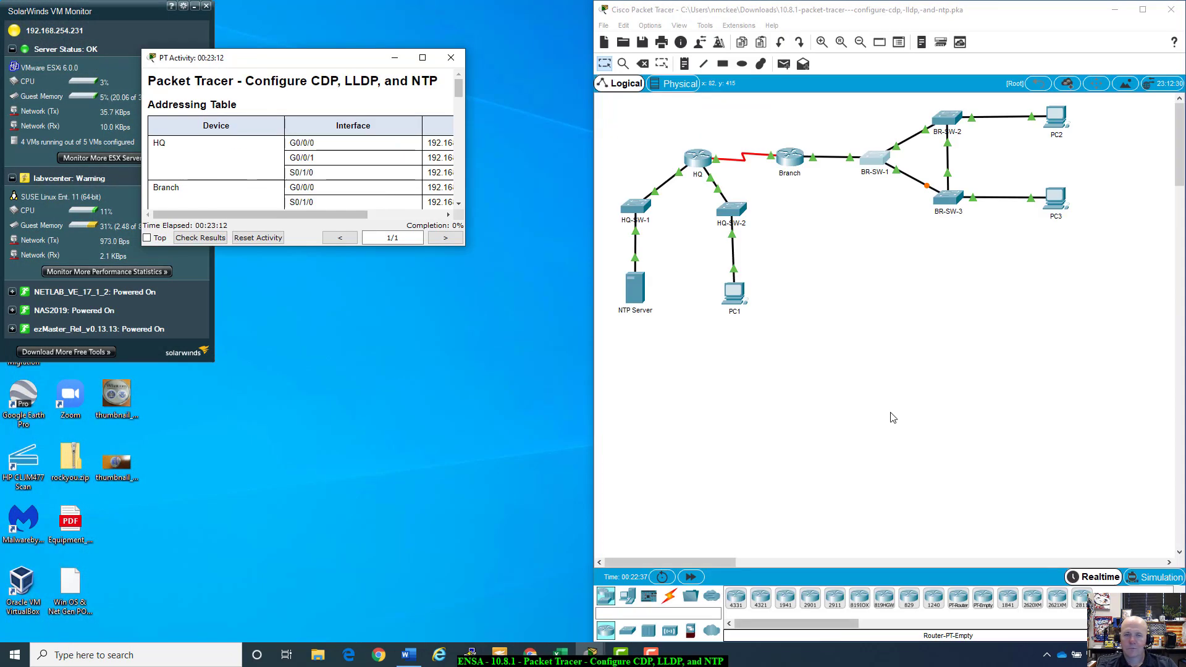
{"action": "left_click_drag", "start_coordinate": [357, 63], "coordinate": [210, 77]}
{"action": "left_click_drag", "start_coordinate": [921, 12], "coordinate": [1185, 126]}
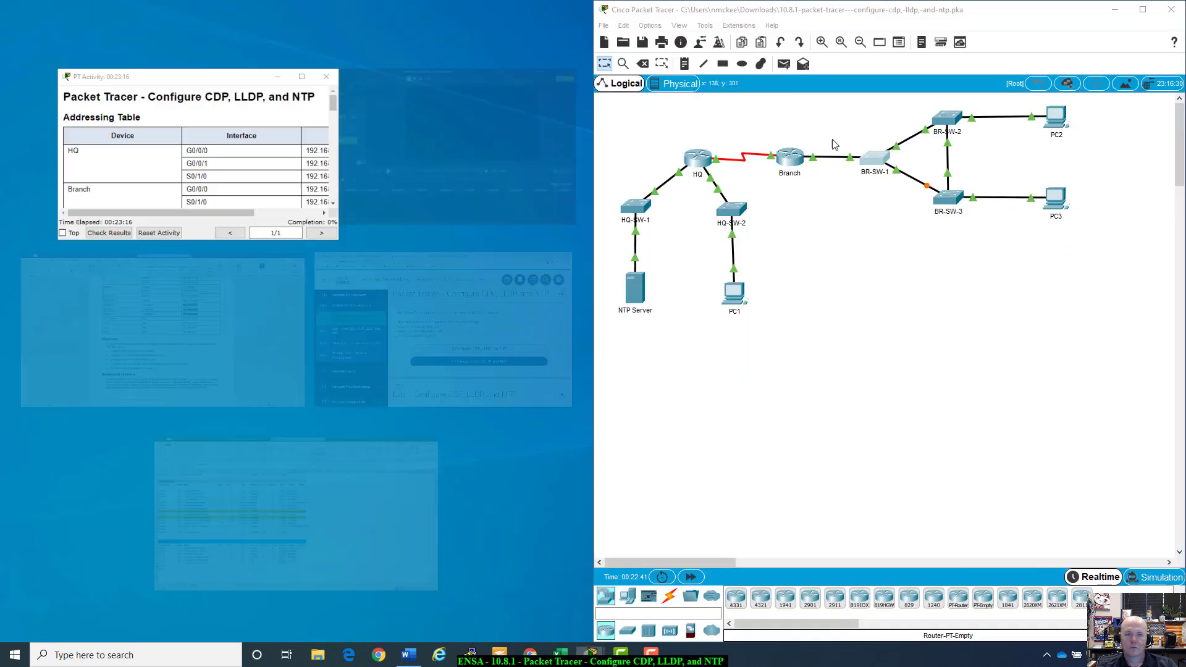
{"action": "left_click", "coordinate": [142, 139]}
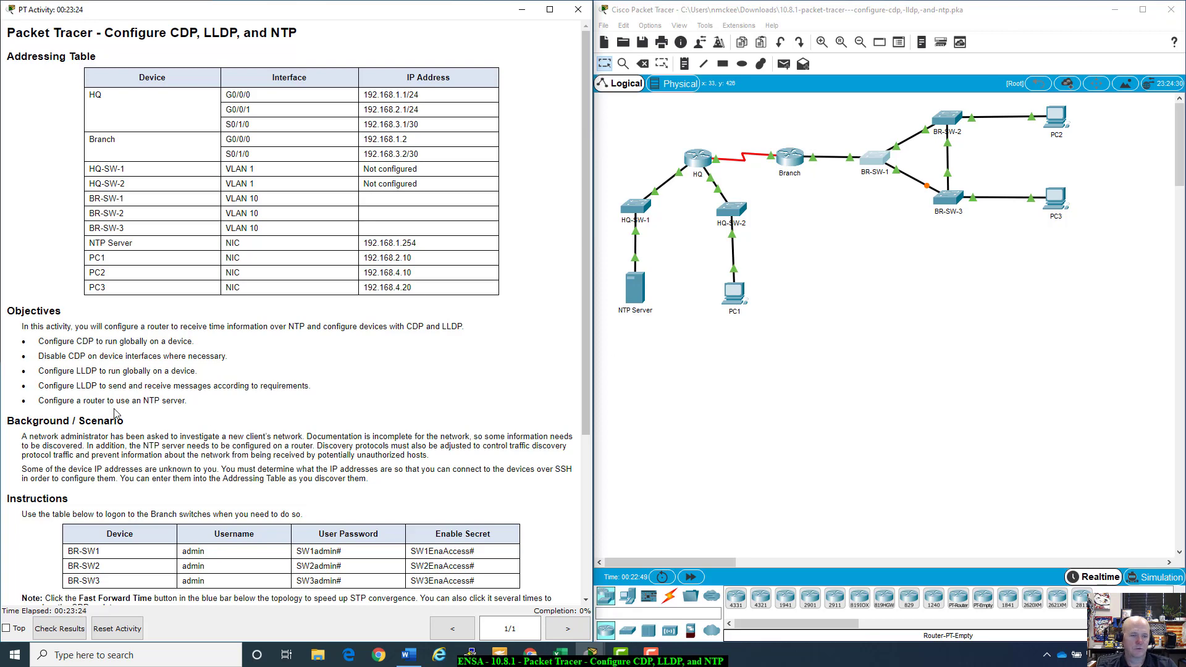
Step: Scroll down to the Branch switch logon table and select BR-SW1's User Password and Enable Secret cells
{"action": "scroll", "coordinate": [116, 414], "scroll_direction": "down", "scroll_amount": 1}
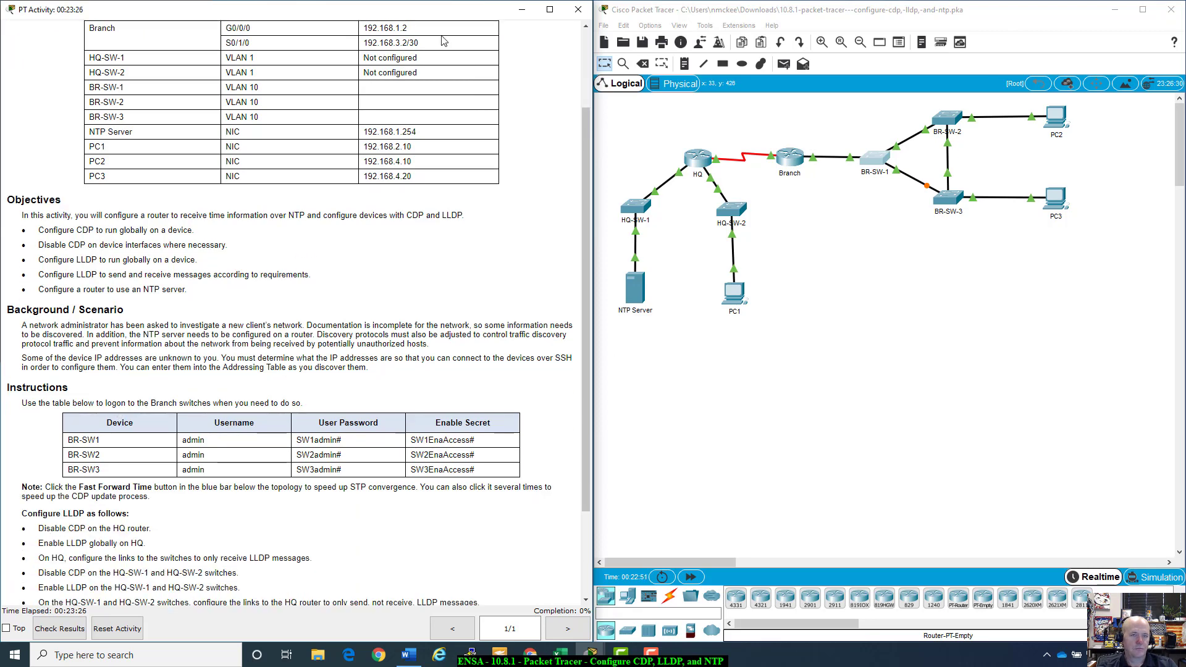
{"action": "scroll", "coordinate": [385, 290], "scroll_direction": "down", "scroll_amount": 2}
{"action": "scroll", "coordinate": [385, 290], "scroll_direction": "down", "scroll_amount": 1}
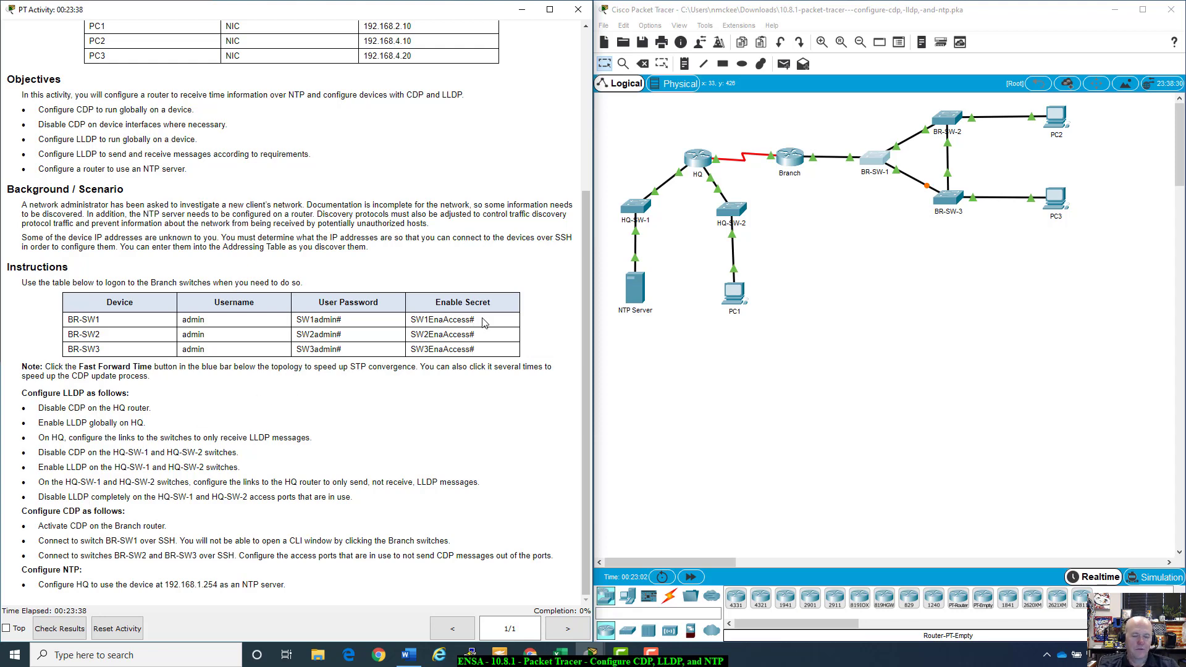
{"action": "left_click_drag", "start_coordinate": [485, 320], "coordinate": [413, 322]}
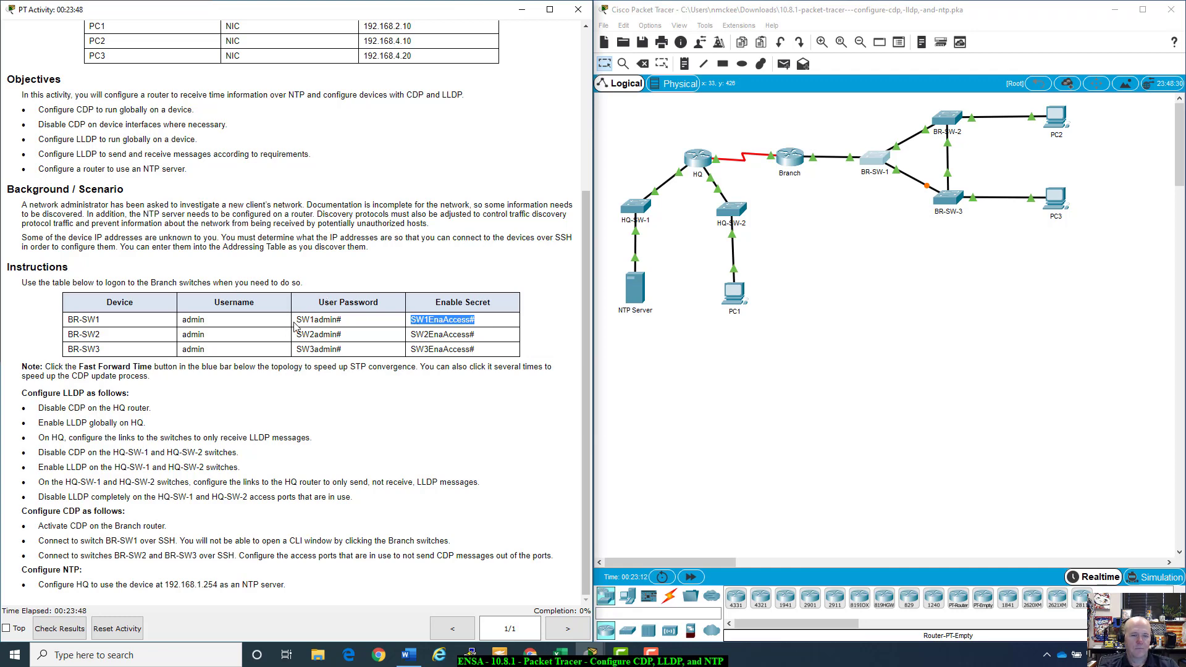
{"action": "left_click_drag", "start_coordinate": [296, 320], "coordinate": [345, 321]}
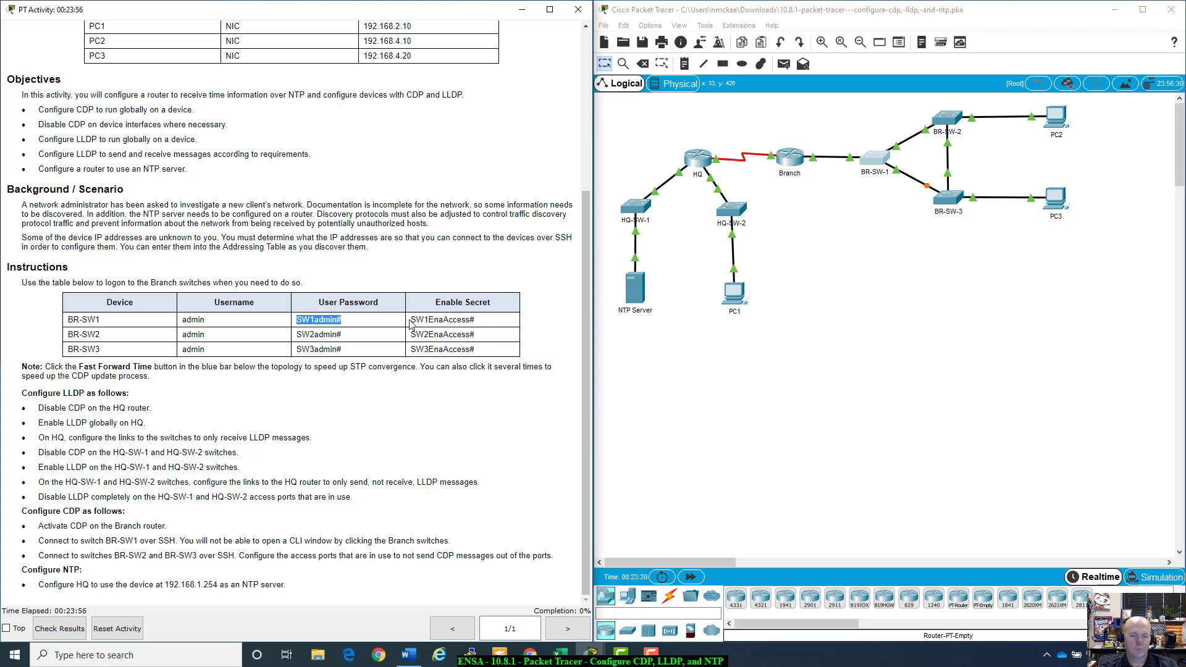
{"action": "left_click_drag", "start_coordinate": [412, 319], "coordinate": [484, 326]}
{"action": "left_click", "coordinate": [483, 326]}
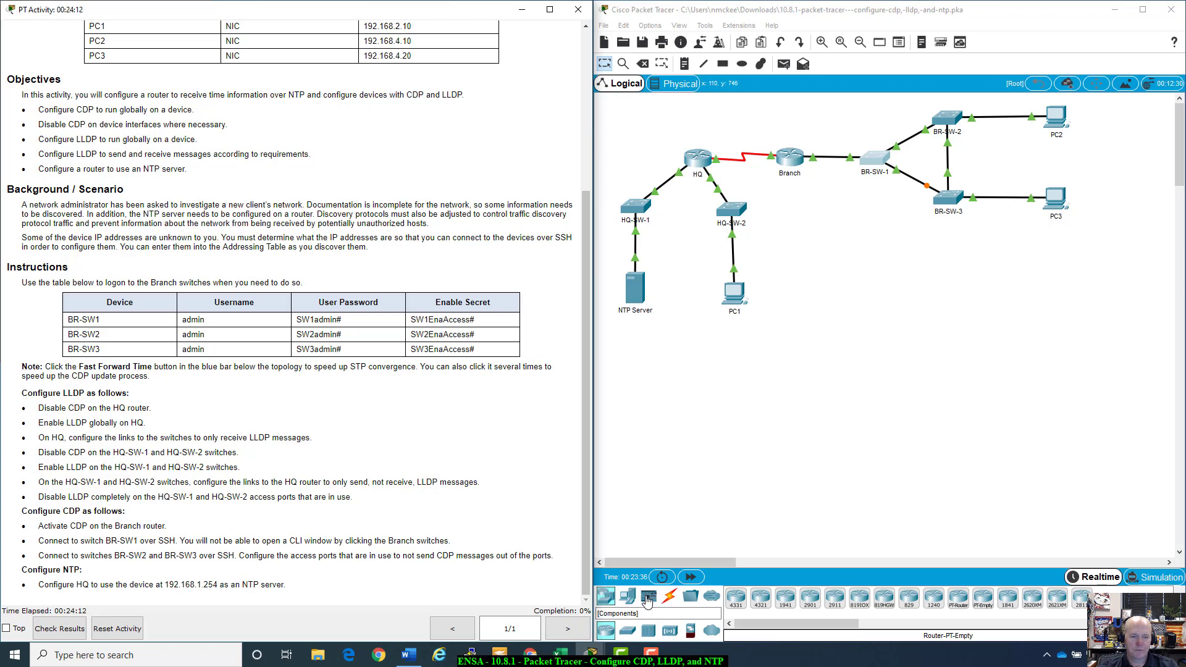
Step: Fast-forward the simulated time, then highlight the task list from Note through NTP
{"action": "left_click", "coordinate": [691, 577]}
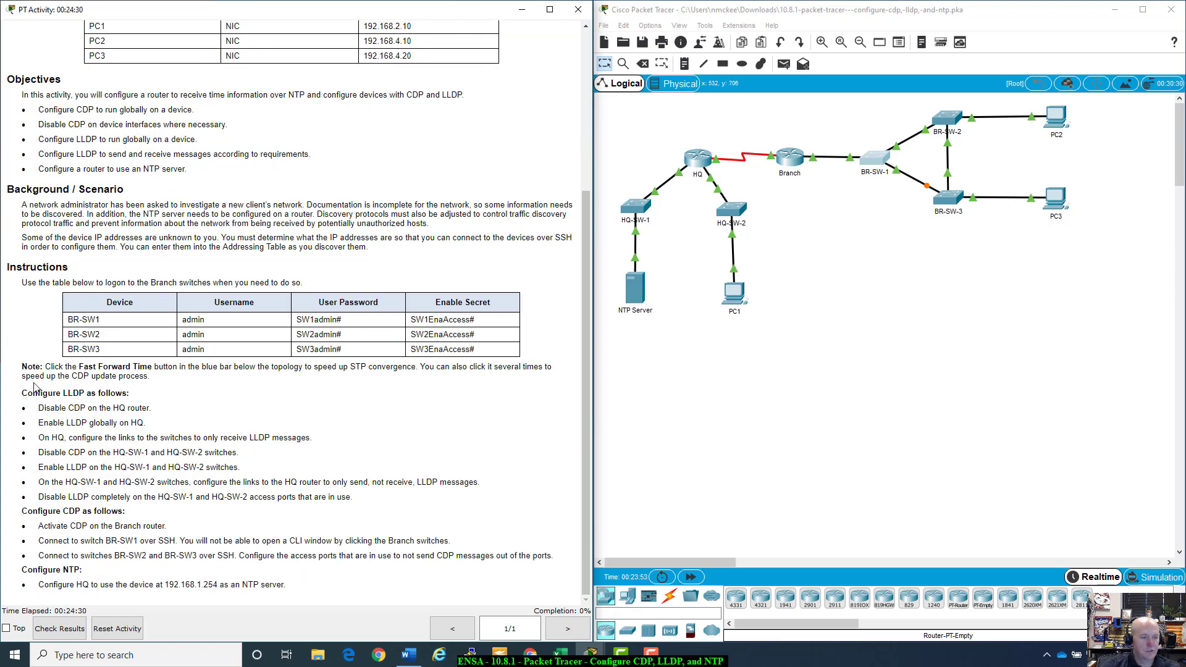
{"action": "left_click_drag", "start_coordinate": [19, 378], "coordinate": [321, 588]}
{"action": "left_click", "coordinate": [327, 588]}
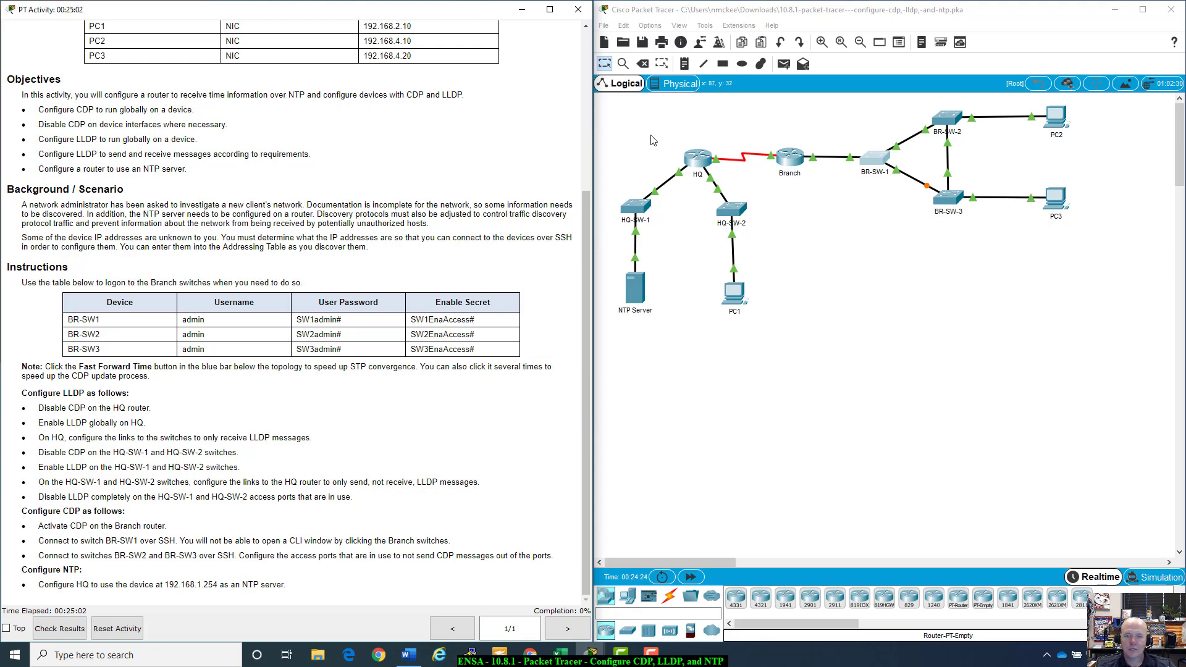
Step: Open the HQ router's CLI and enter global configuration mode with enable and config t
{"action": "left_click", "coordinate": [698, 157]}
{"action": "left_click_drag", "start_coordinate": [658, 155], "coordinate": [729, 158]}
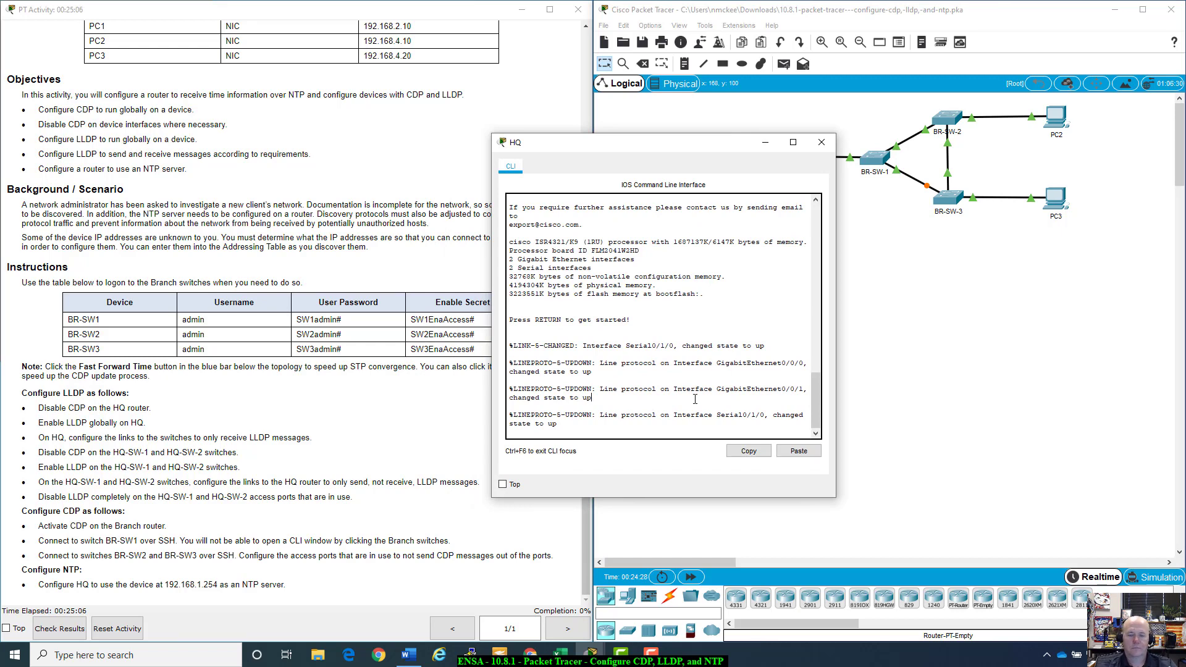
{"action": "key", "text": "Return"}
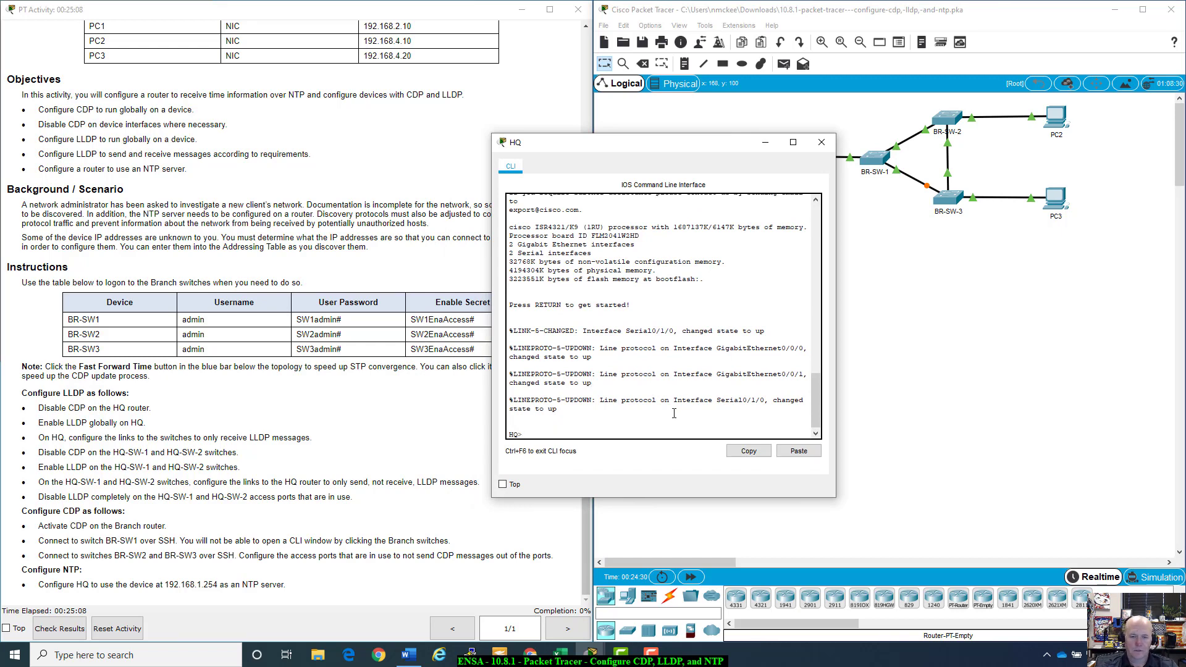
{"action": "type", "text": "enable"}
{"action": "key", "text": "Return"}
{"action": "type", "text": "config"}
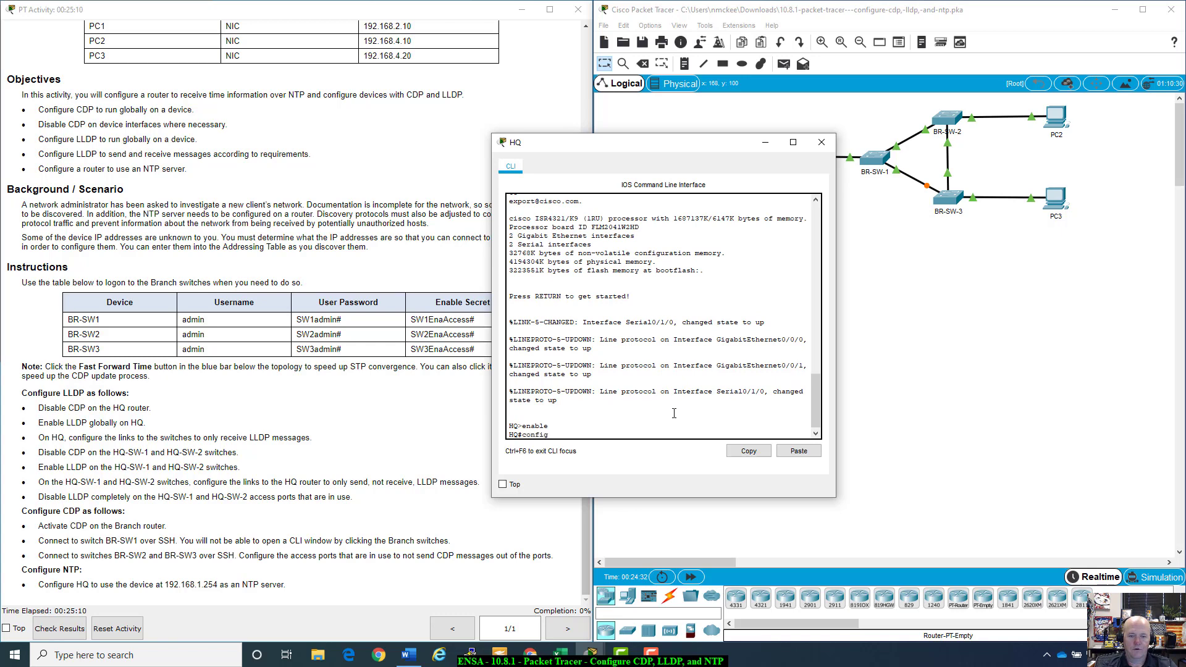
{"action": "type", "text": " t"}
{"action": "key", "text": "Return"}
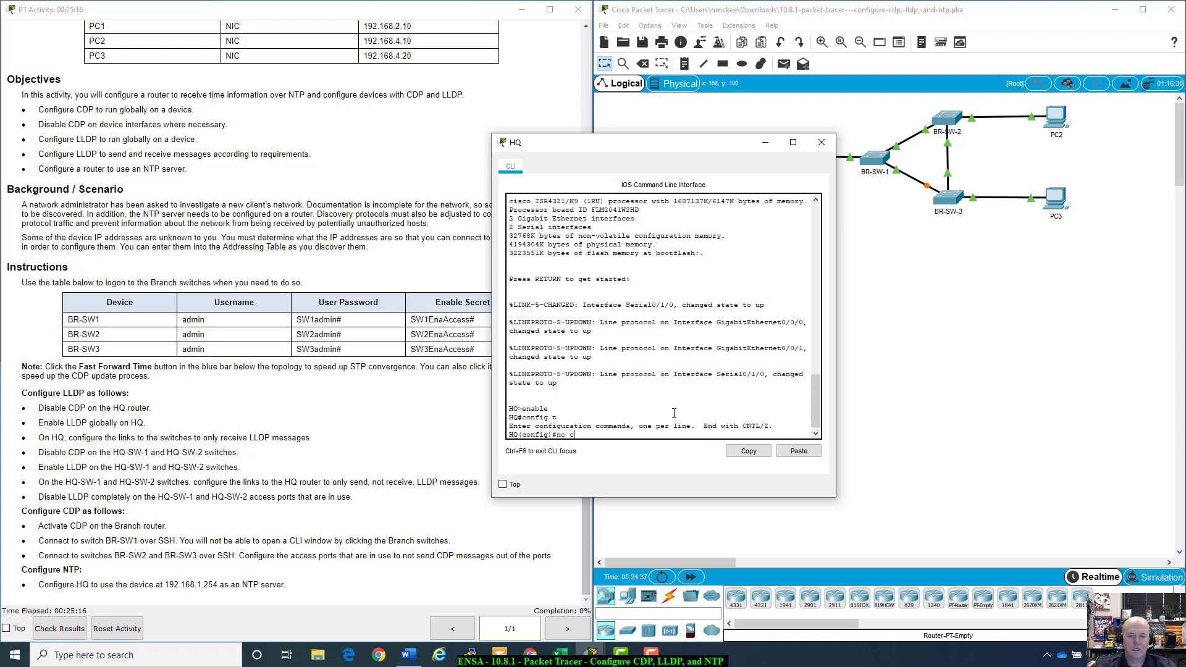
Step: Run 'no cdp run' and 'lldp run' on HQ, keeping the topology visible
{"action": "type", "text": "no cdp ?"}
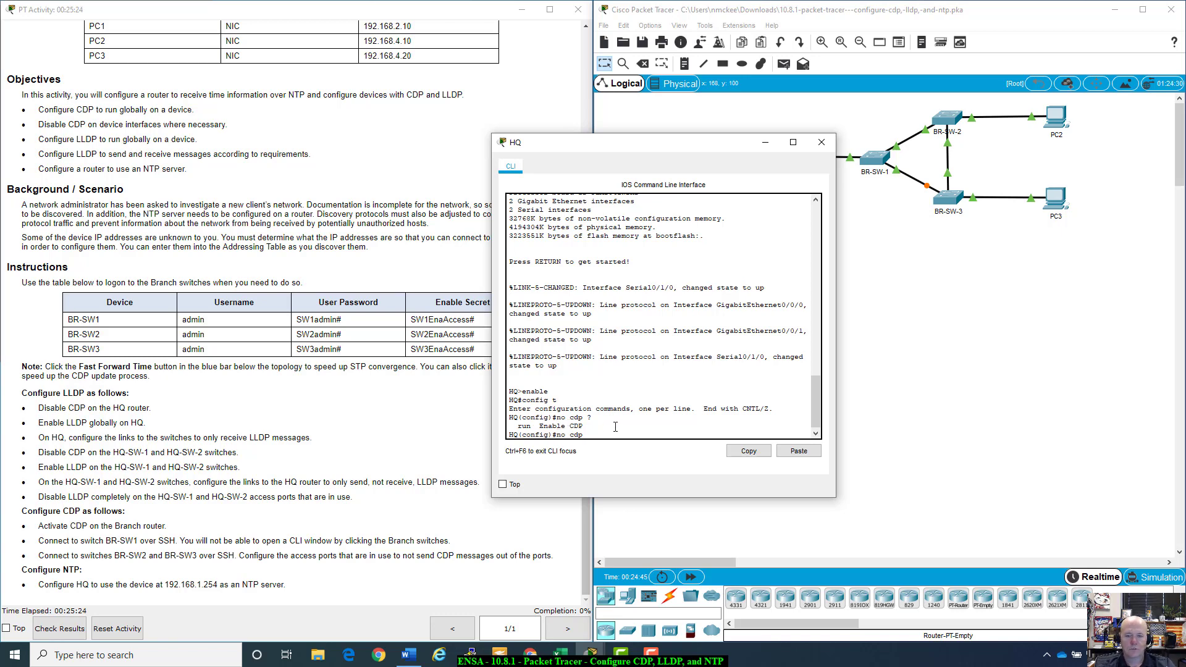
{"action": "key", "text": "Return"}
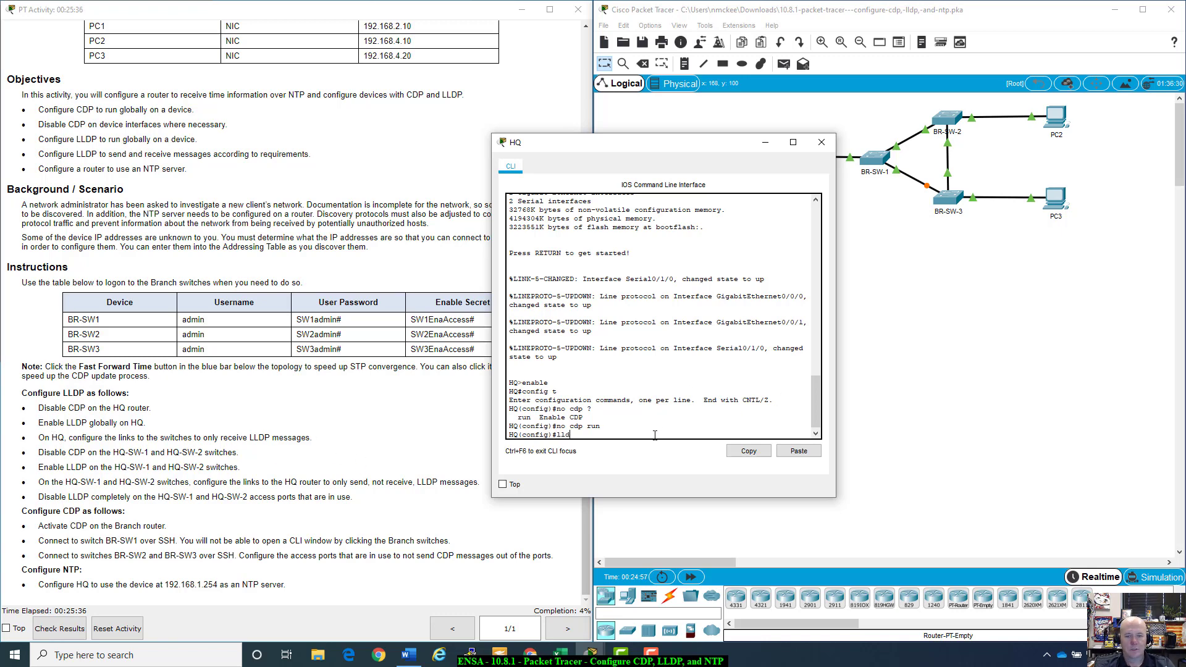
{"action": "key", "text": "Return"}
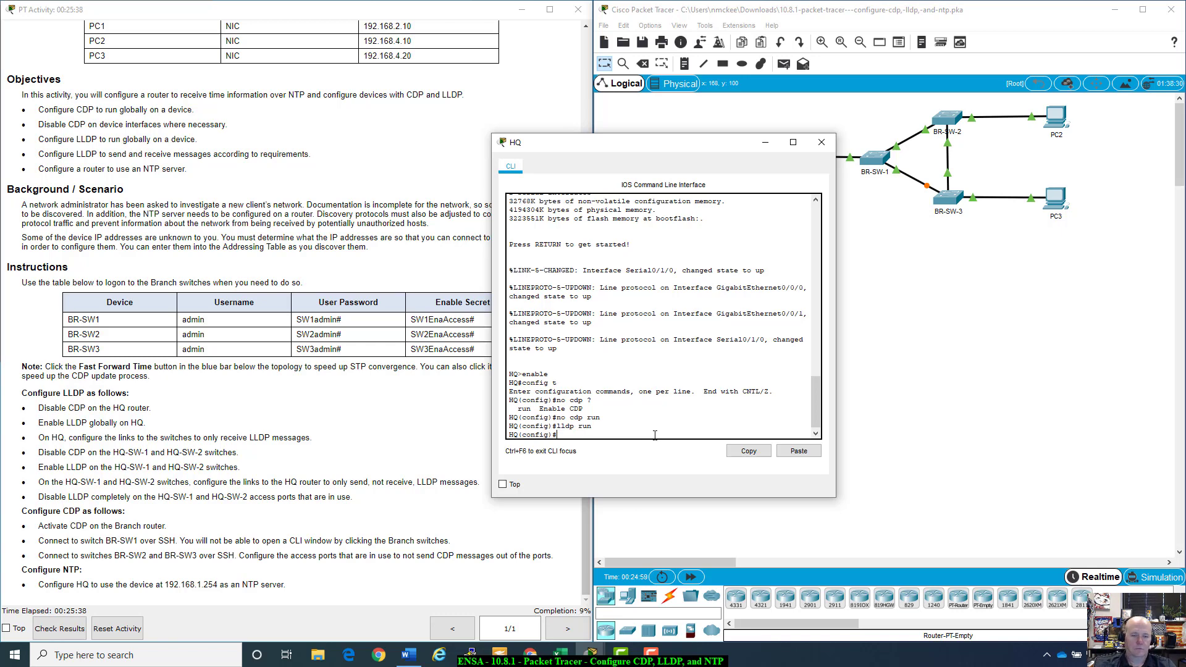
{"action": "left_click_drag", "start_coordinate": [688, 147], "coordinate": [830, 129]}
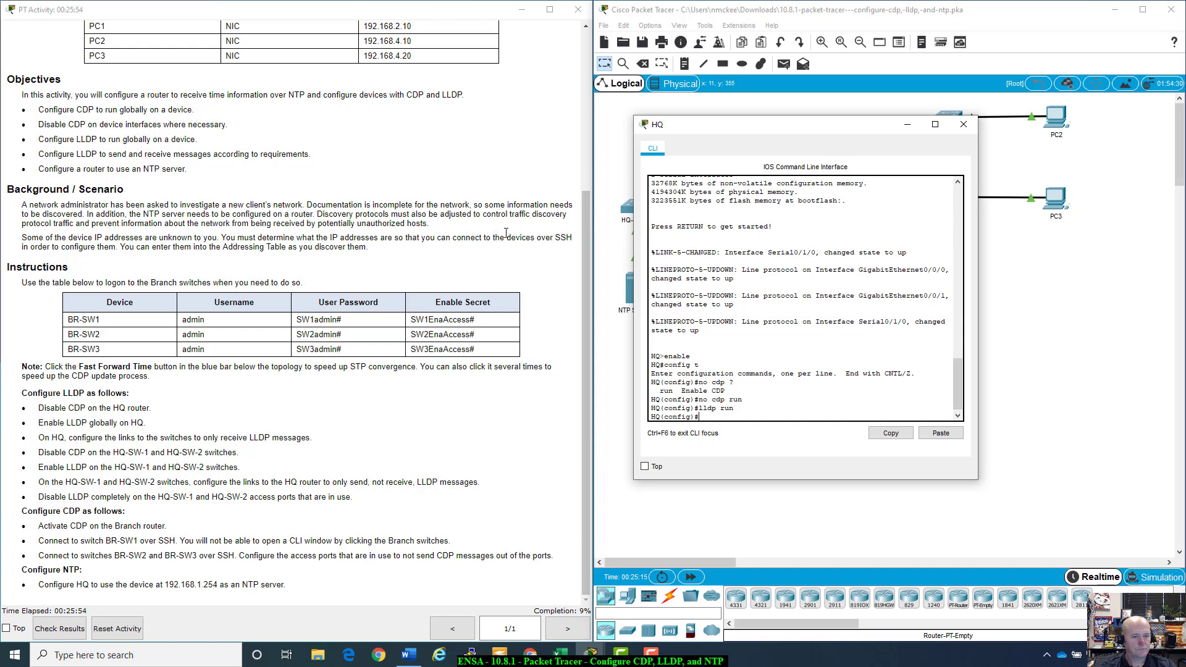
{"action": "left_click_drag", "start_coordinate": [734, 131], "coordinate": [891, 234]}
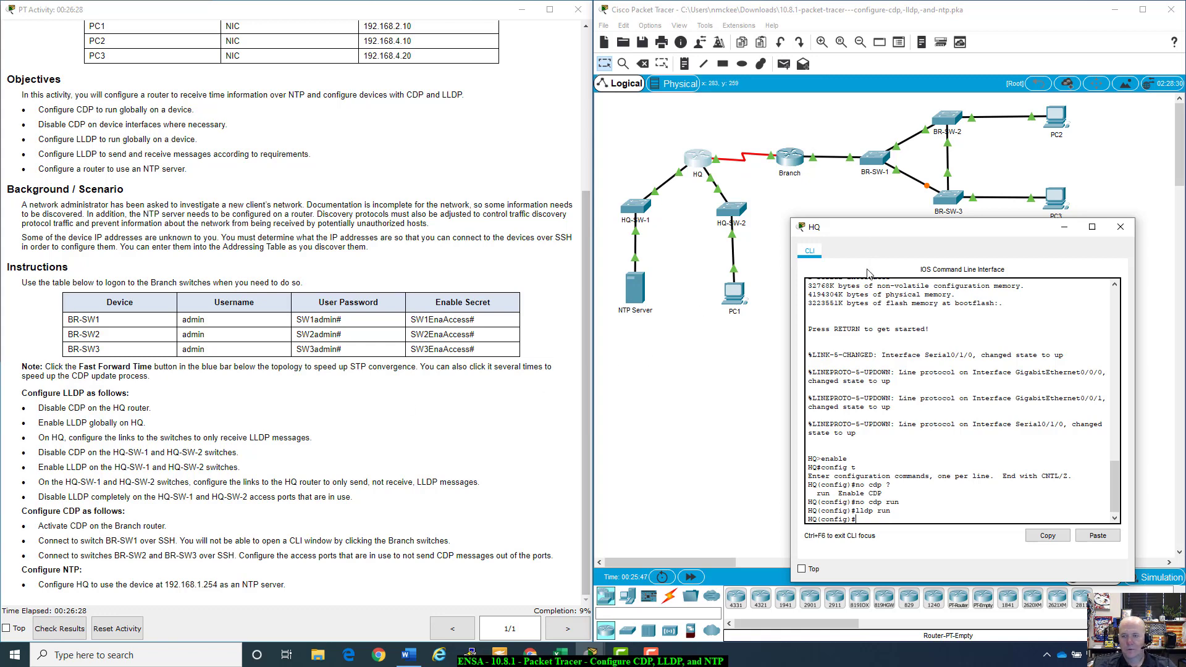
{"action": "left_click_drag", "start_coordinate": [938, 236], "coordinate": [860, 227]}
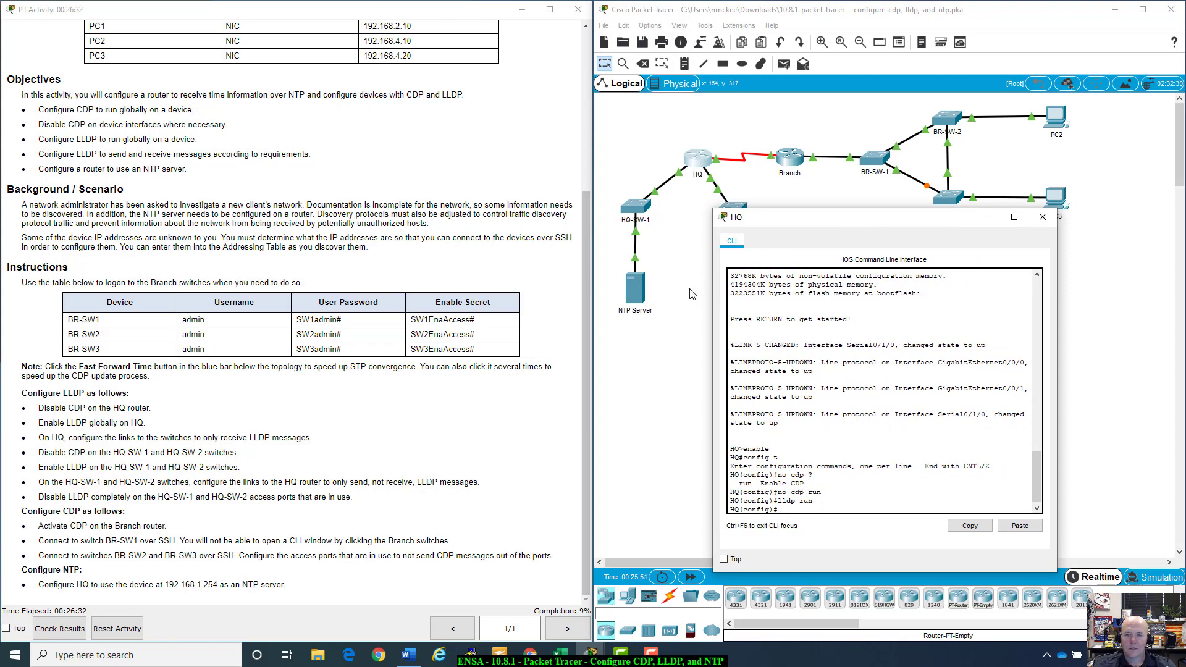
Step: Reopen the HQ router's CLI and enter interface G0/0/0 configuration
{"action": "left_click", "coordinate": [690, 250]}
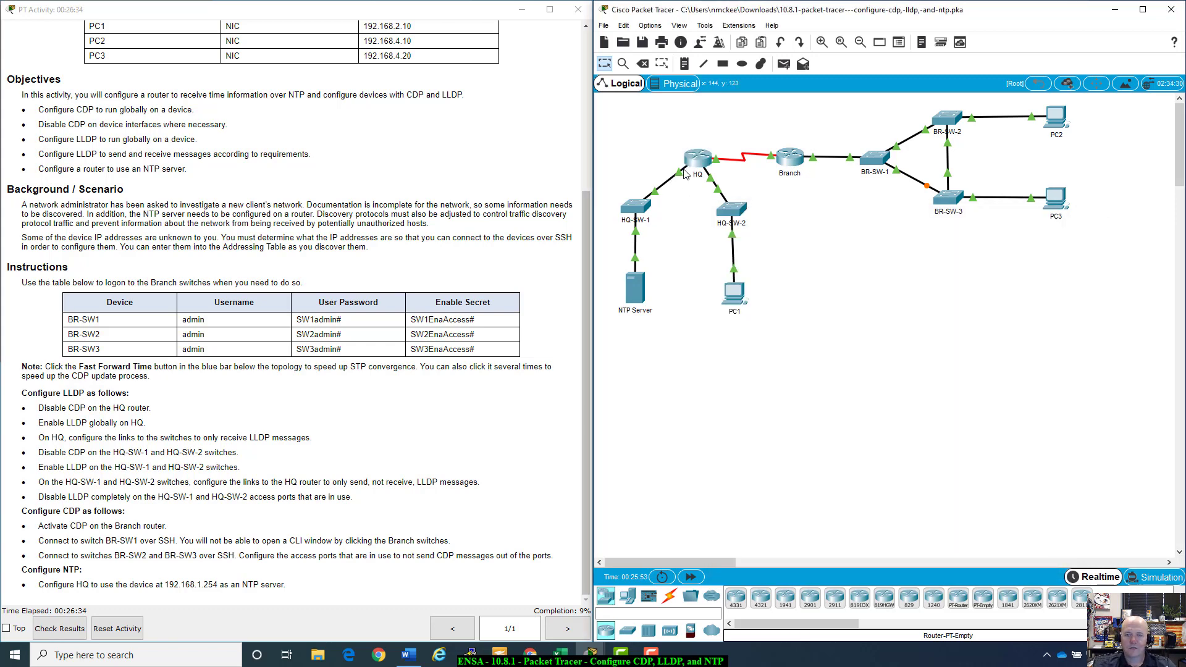
{"action": "mouse_move", "coordinate": [680, 177]}
{"action": "mouse_move", "coordinate": [719, 180]}
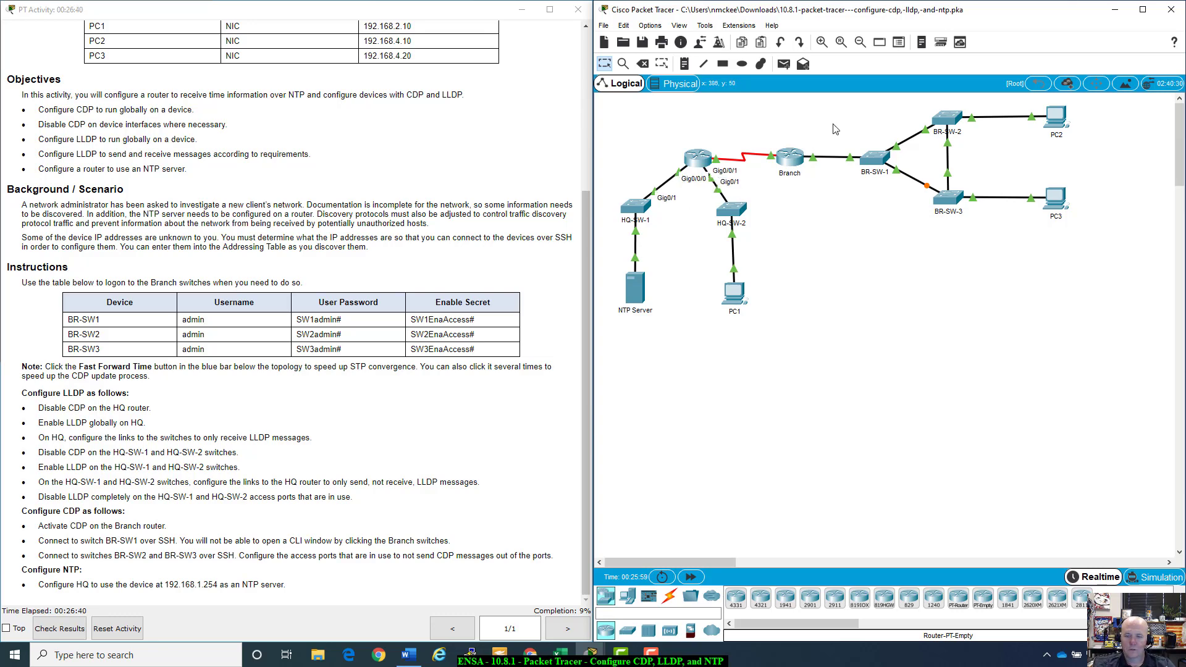
{"action": "left_click", "coordinate": [701, 166]}
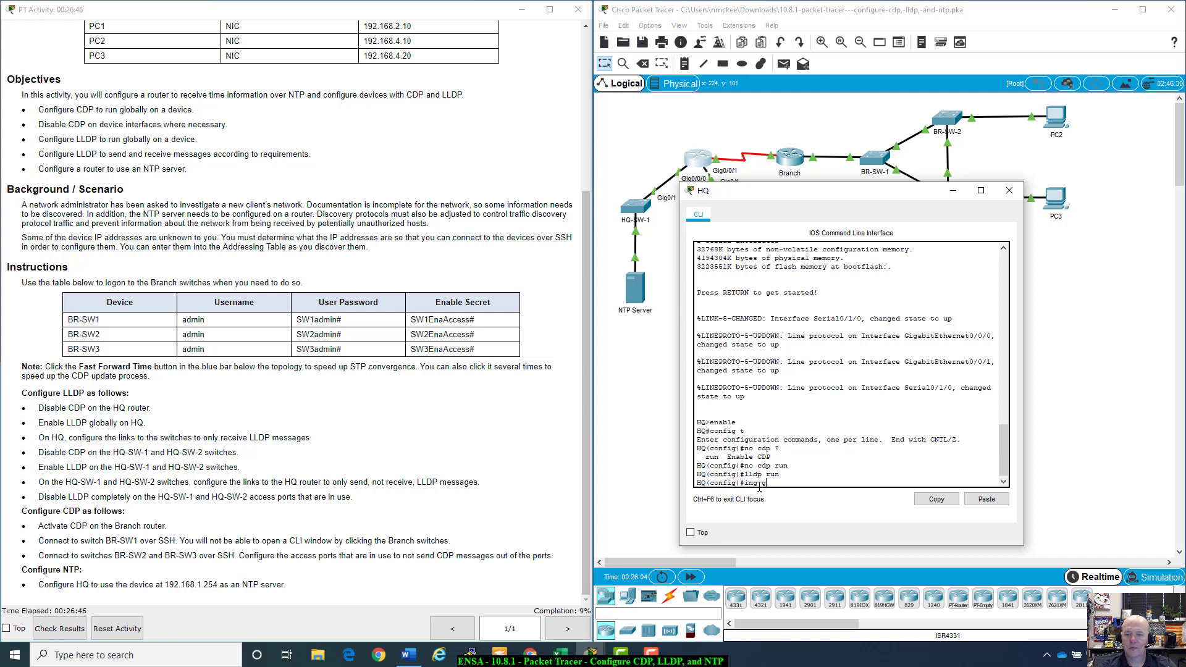
{"action": "type", "text": "0/0/0"}
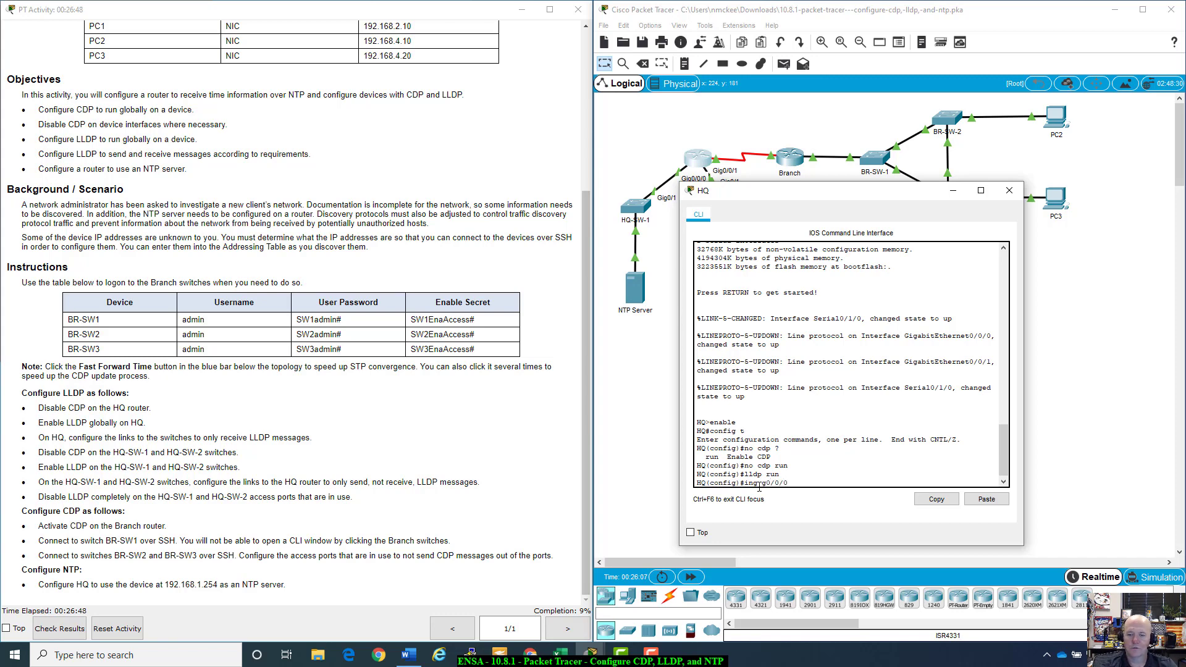
{"action": "key", "text": "Return"}
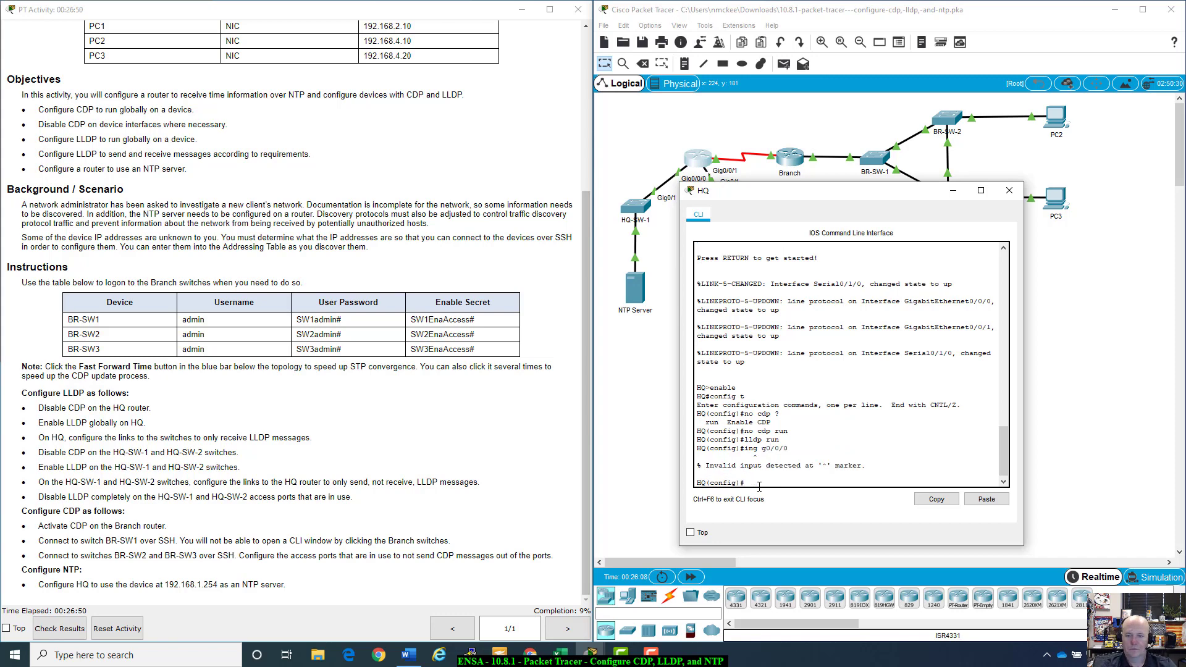
{"action": "type", "text": "int"}
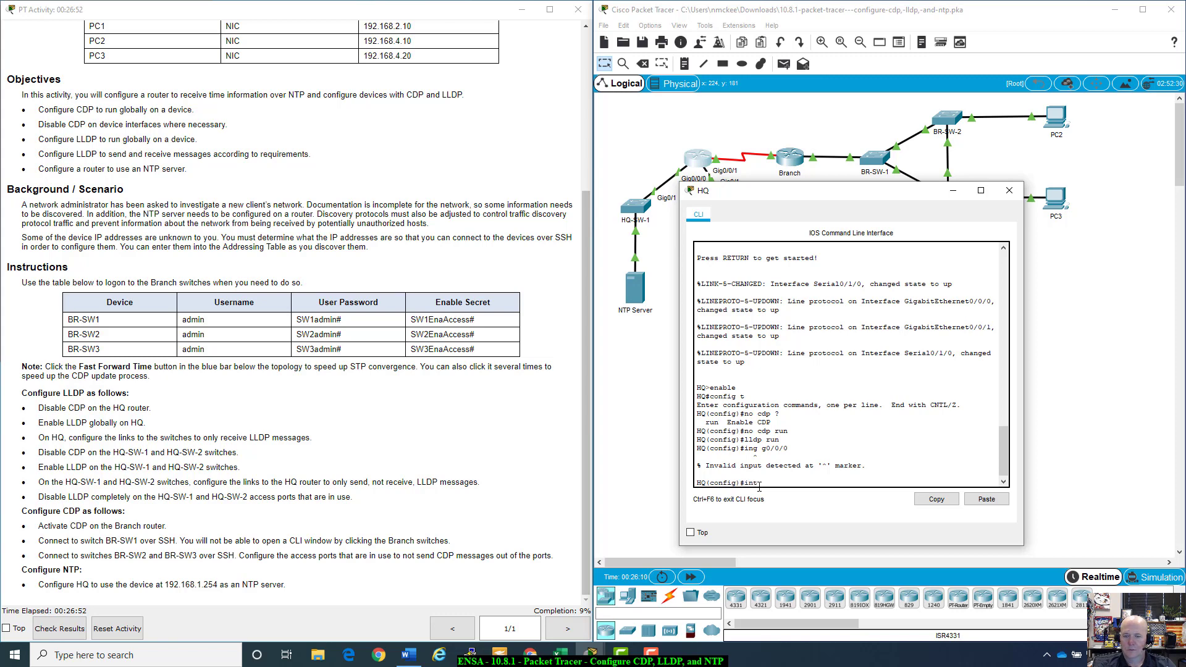
{"action": "type", "text": " g0/0"}
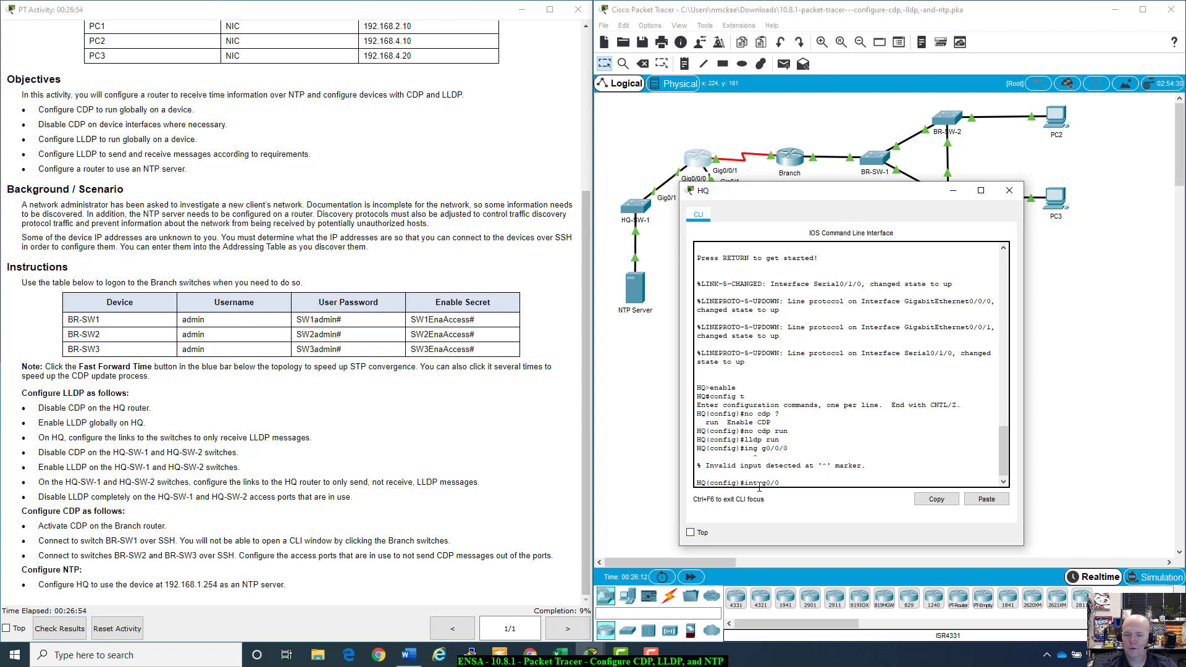
{"action": "type", "text": "/0"}
{"action": "key", "text": "Return"}
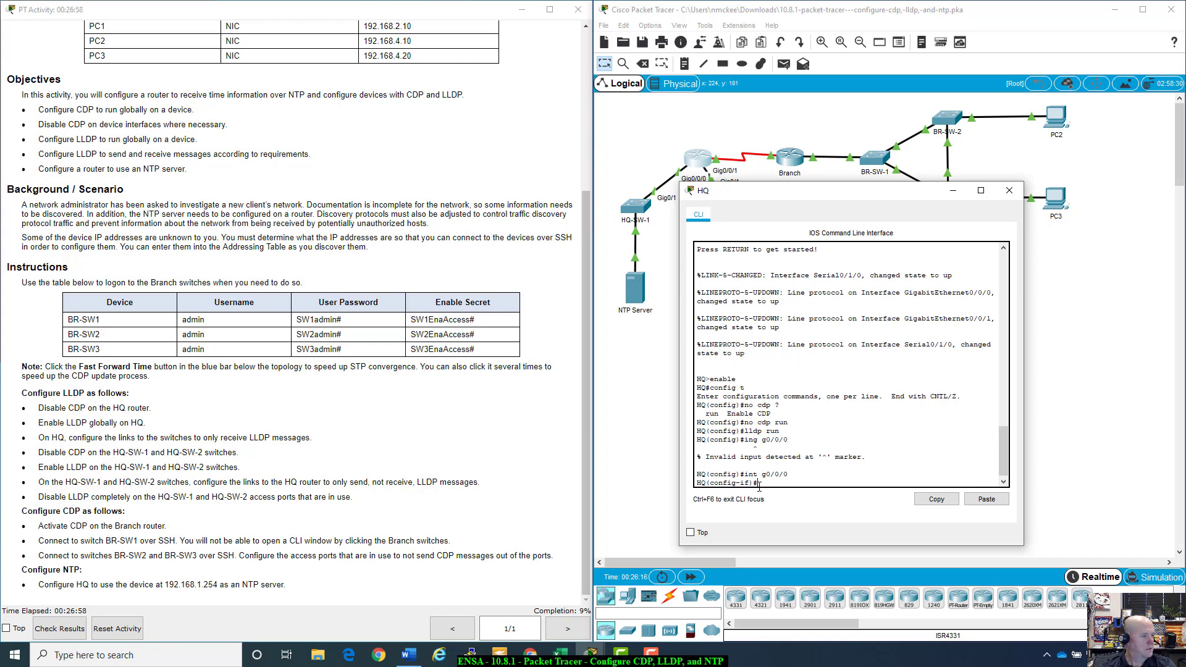
Step: Set G0/0/0 to 'no lldp transmit' and 'lldp receive'
{"action": "type", "text": "no ll"}
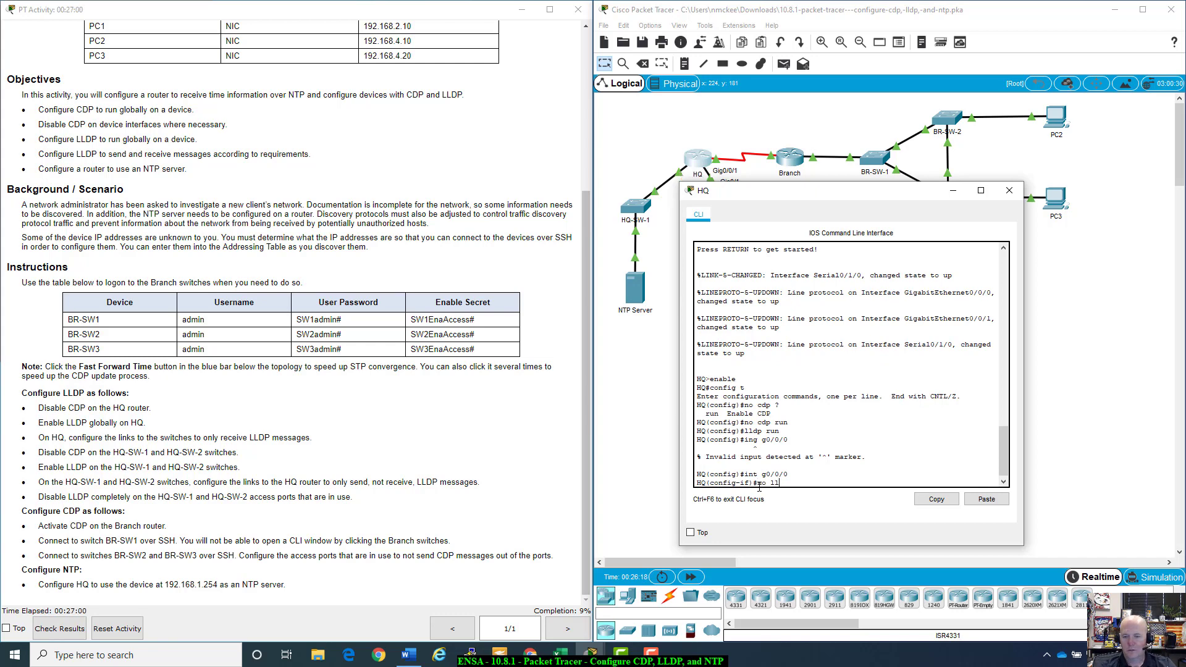
{"action": "type", "text": "dp tran"}
{"action": "key", "text": "Tab"}
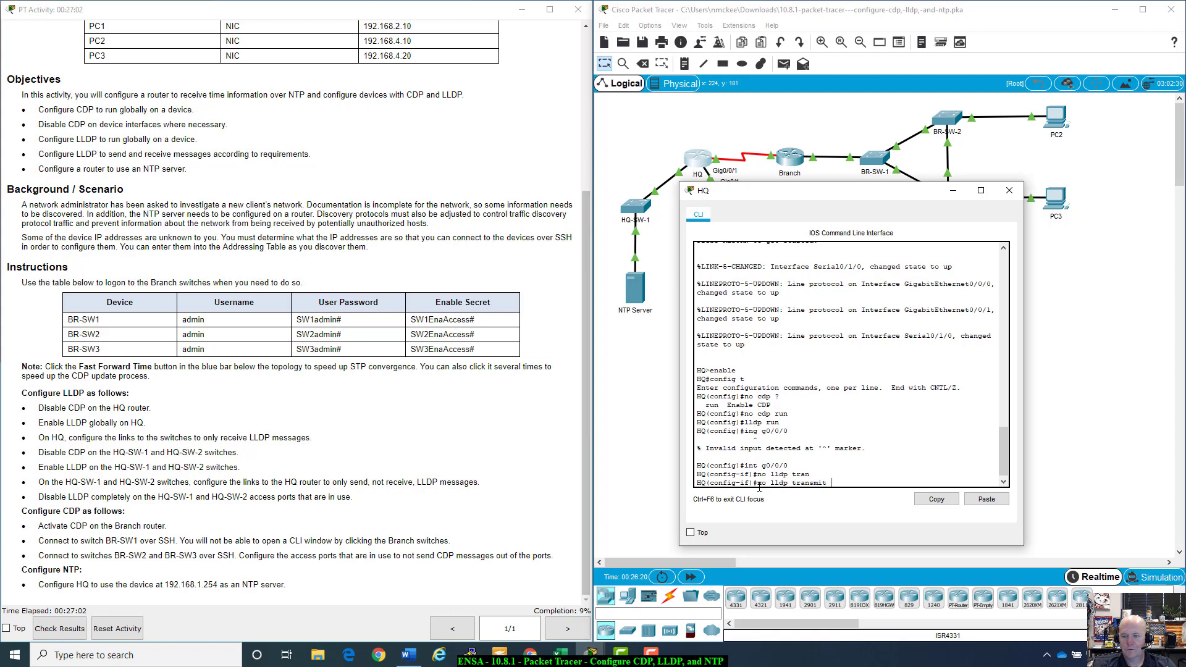
{"action": "key", "text": "Return"}
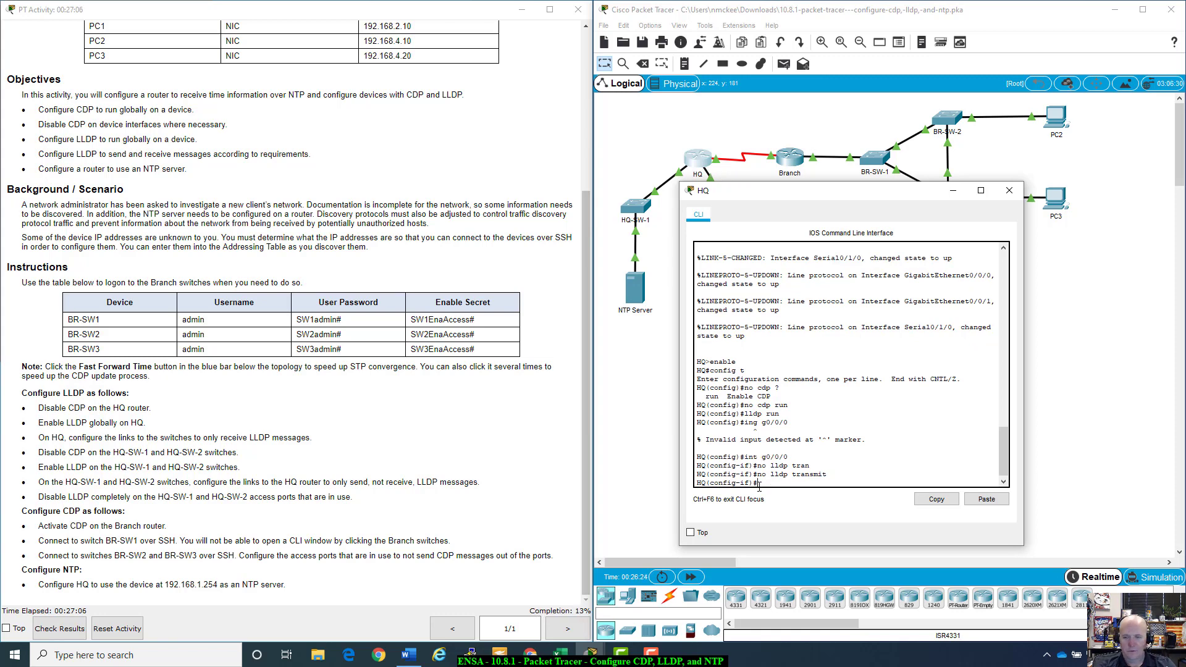
{"action": "type", "text": "lldp re"}
{"action": "key", "text": "Tab"}
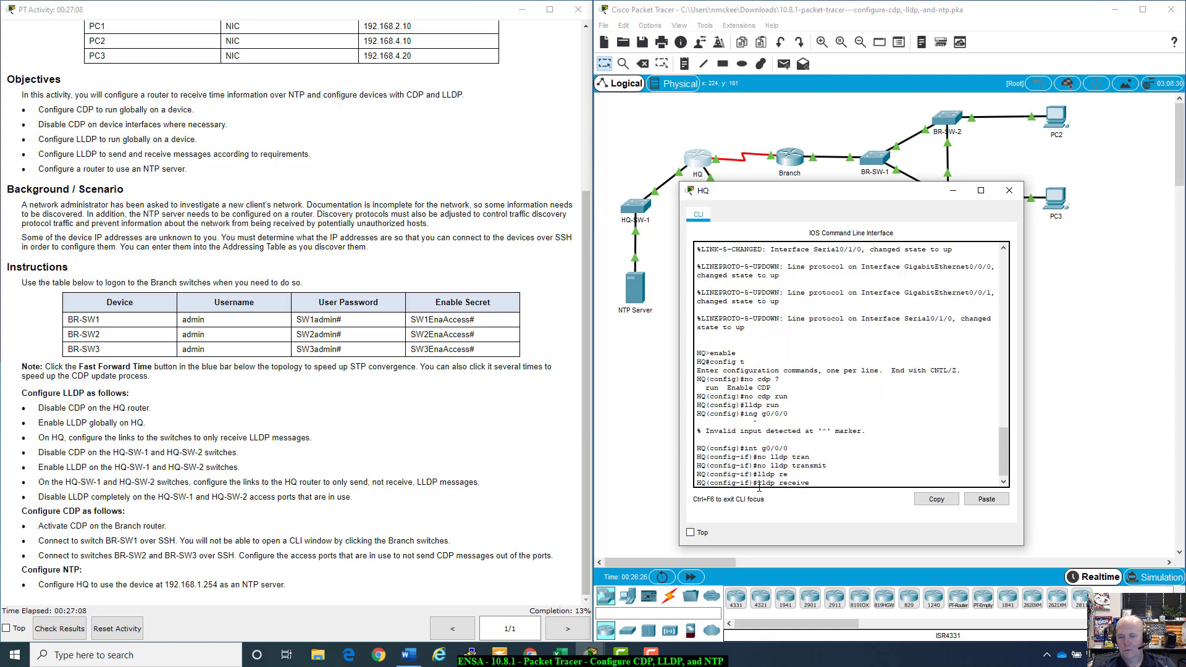
{"action": "key", "text": "Return"}
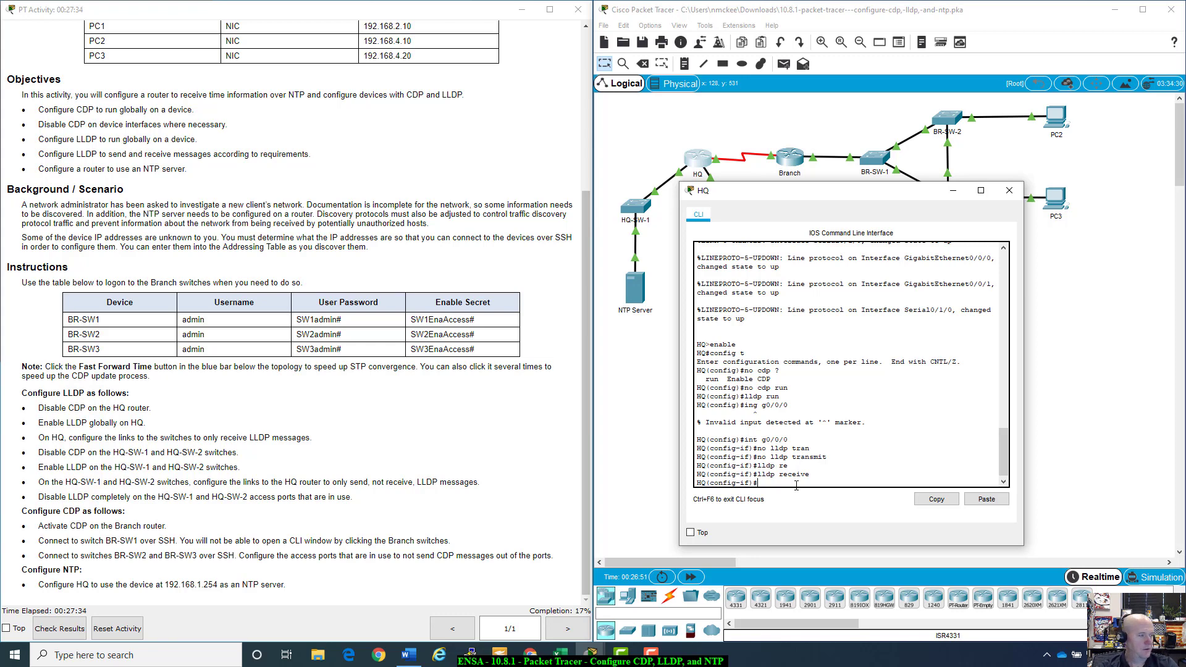
Step: Switch to interface G0/0/1 and likewise apply 'no lldp transmit' and 'lldp receive'
{"action": "type", "text": "ing"}
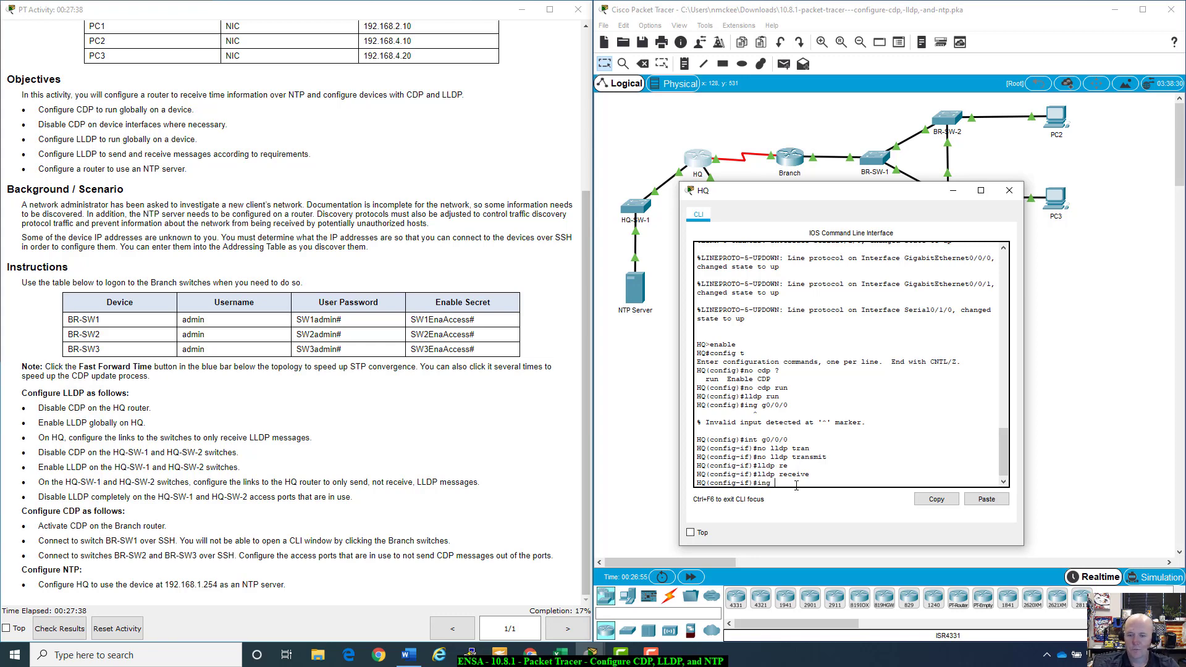
{"action": "key", "text": "BackSpace"}
{"action": "key", "text": "BackSpace"}
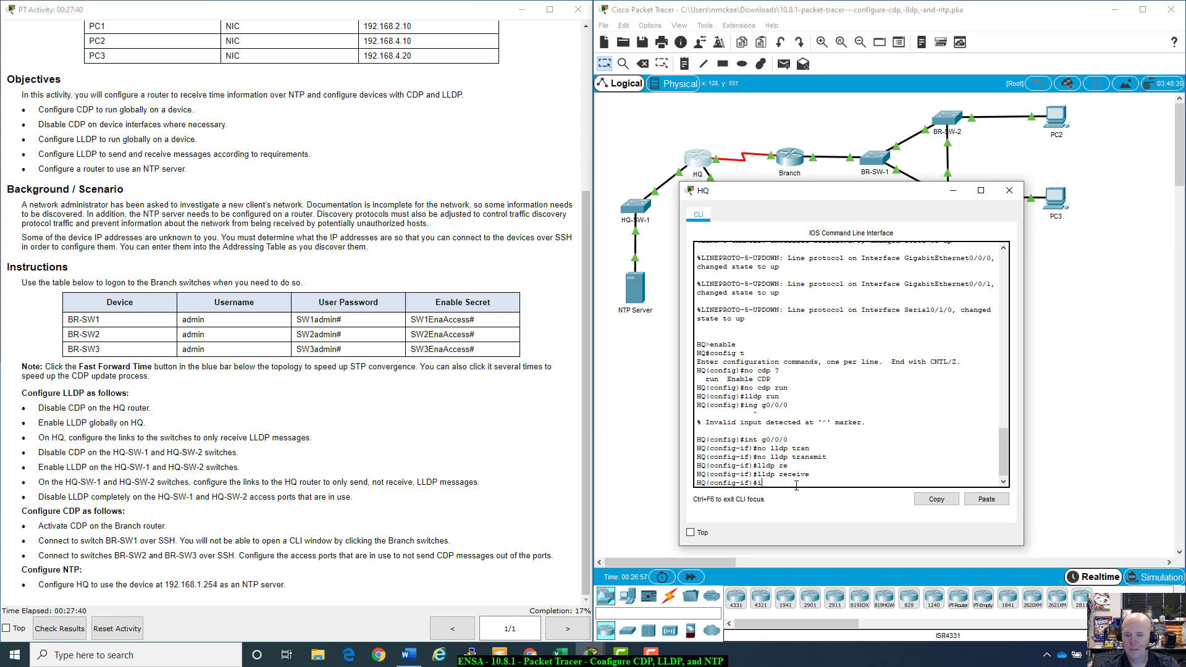
{"action": "type", "text": "nt g0/0/1"}
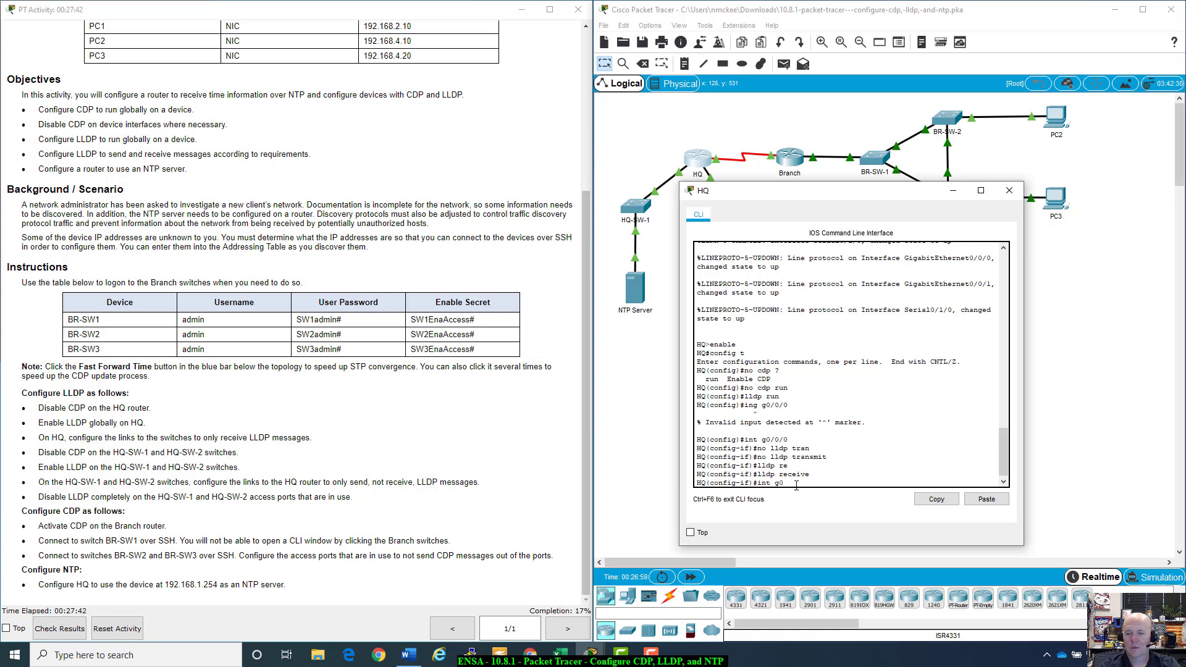
{"action": "key", "text": "Return"}
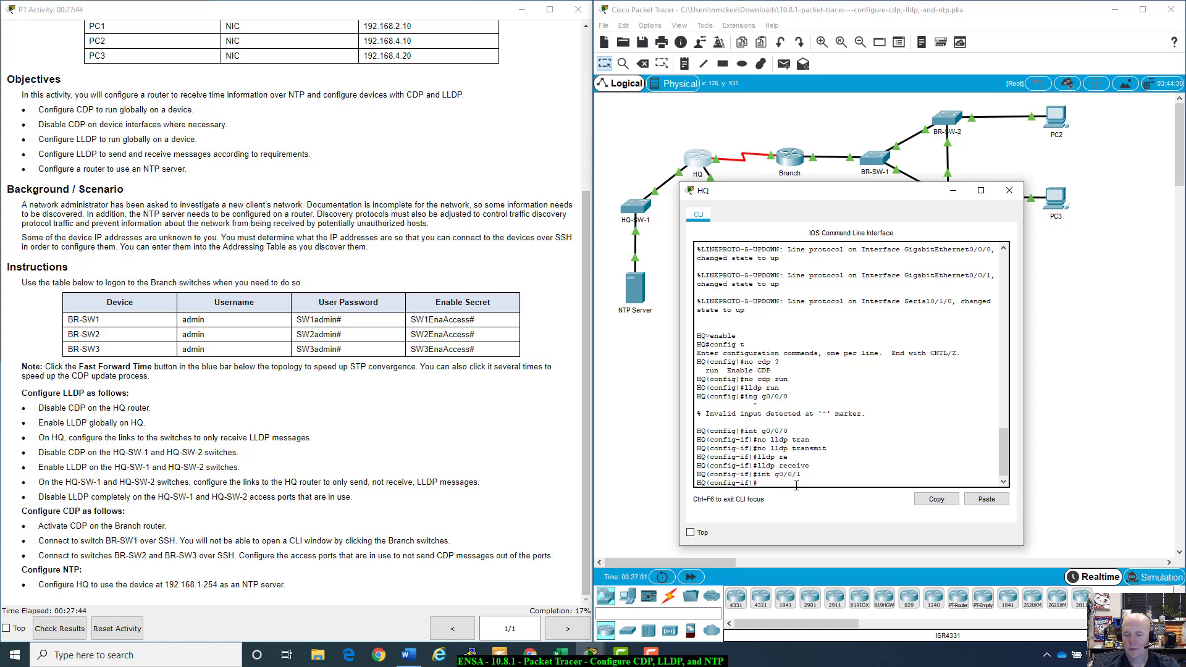
{"action": "type", "text": "ip"}
{"action": "key", "text": "BackSpace"}
{"action": "key", "text": "BackSpace"}
{"action": "key", "text": "BackSpace"}
{"action": "type", "text": "no lldp tran"}
{"action": "key", "text": "Tab"}
{"action": "key", "text": "Return"}
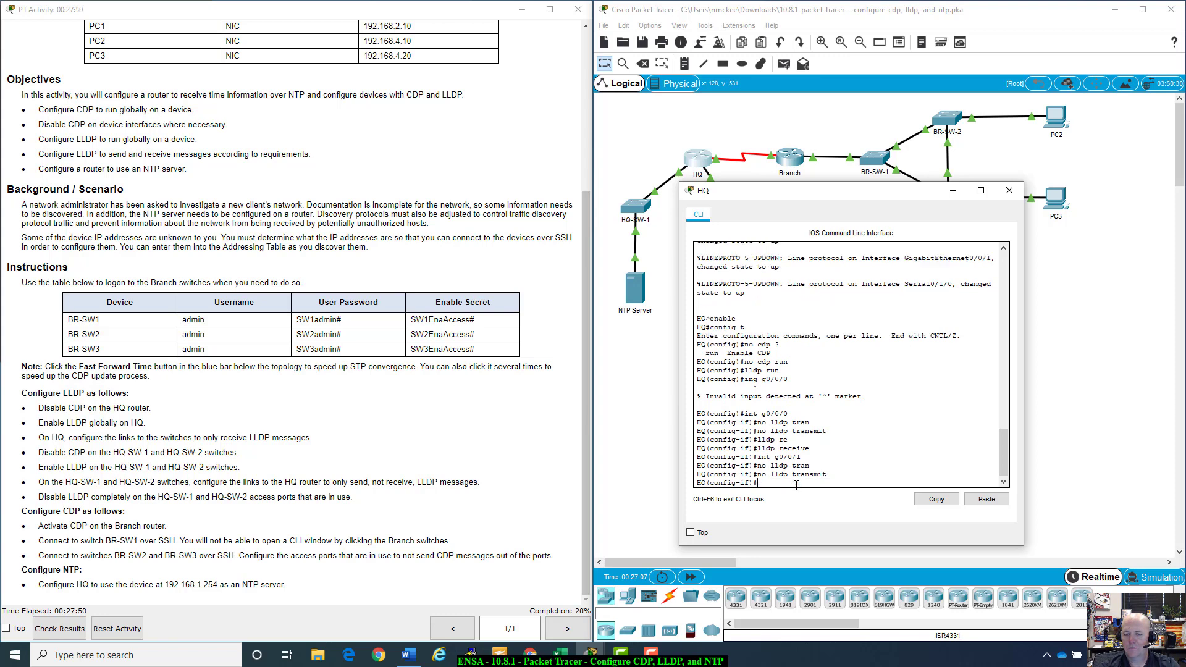
{"action": "type", "text": "lldp re"}
{"action": "key", "text": "Tab"}
{"action": "key", "text": "Return"}
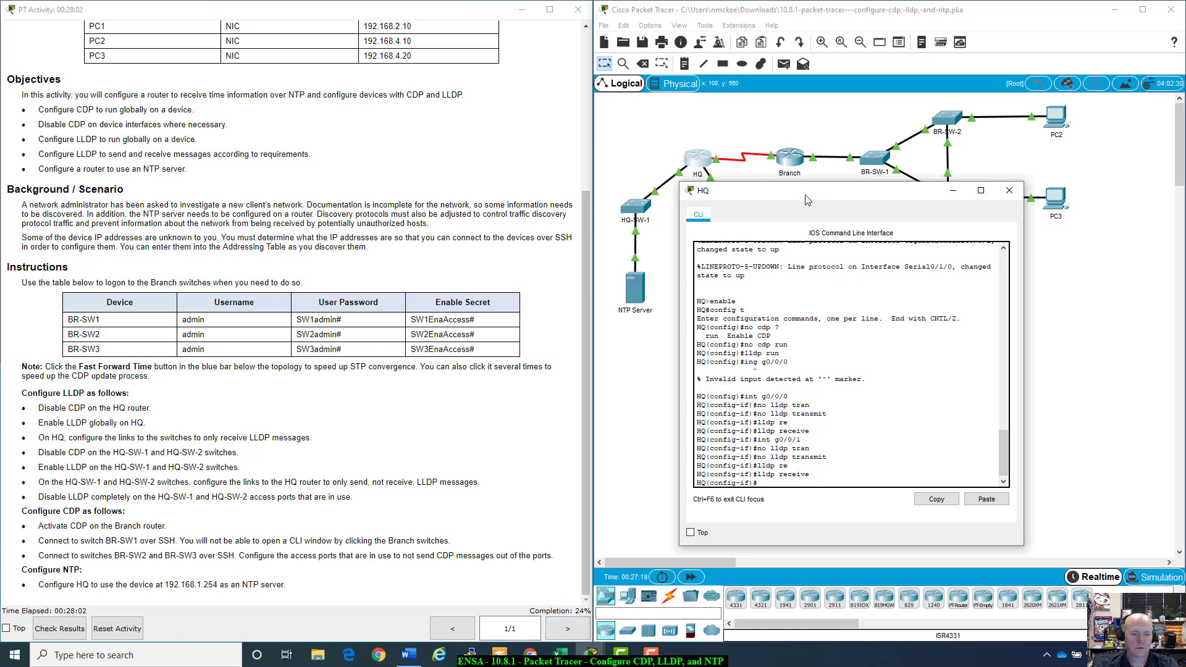
{"action": "left_click_drag", "start_coordinate": [809, 201], "coordinate": [842, 205]}
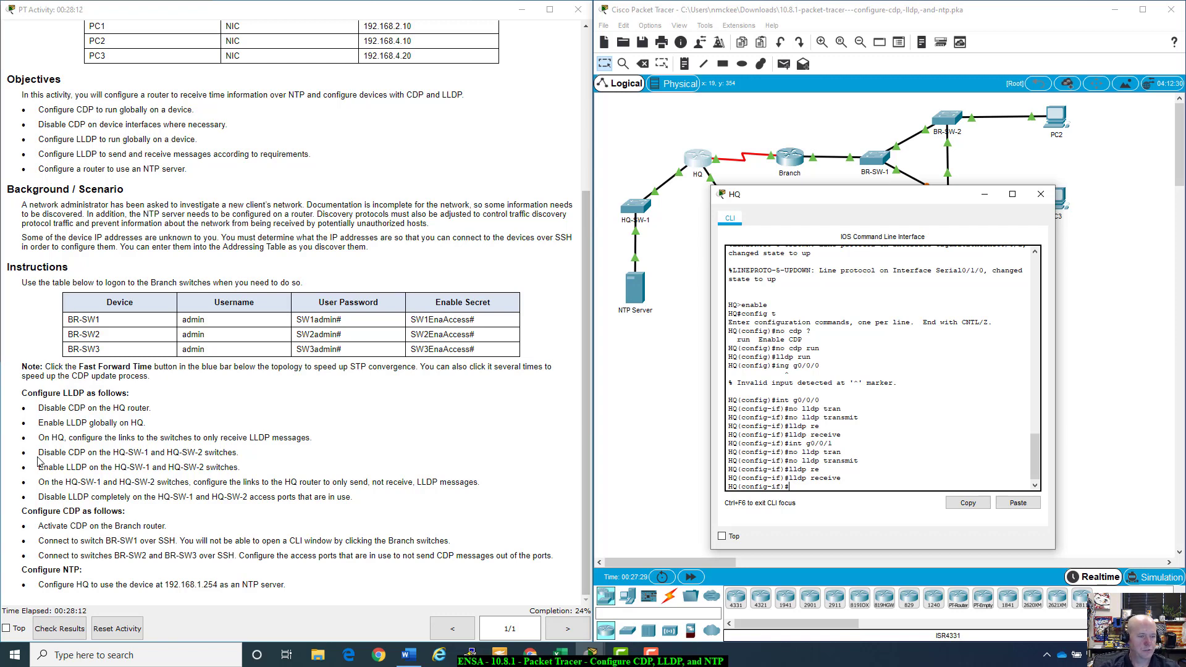
Step: Open HQ-SW-1's CLI and enter global configuration mode with enable and config t
{"action": "left_click", "coordinate": [981, 196]}
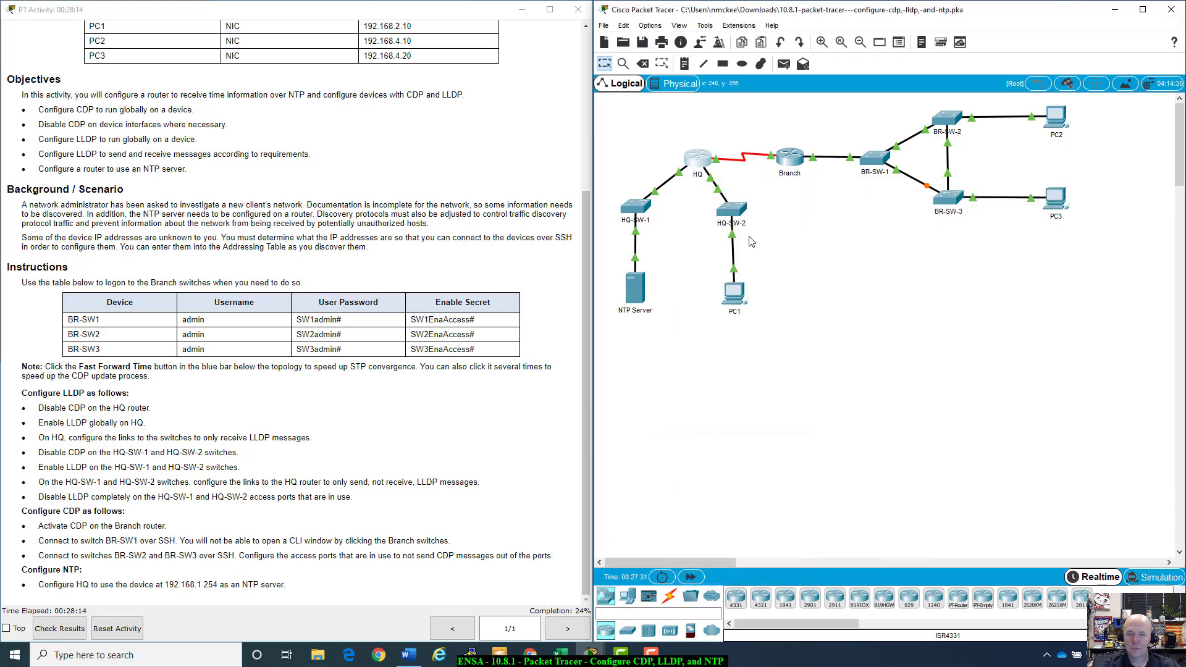
{"action": "left_click", "coordinate": [634, 207]}
{"action": "left_click_drag", "start_coordinate": [638, 147], "coordinate": [861, 207]}
{"action": "key", "text": "Return"}
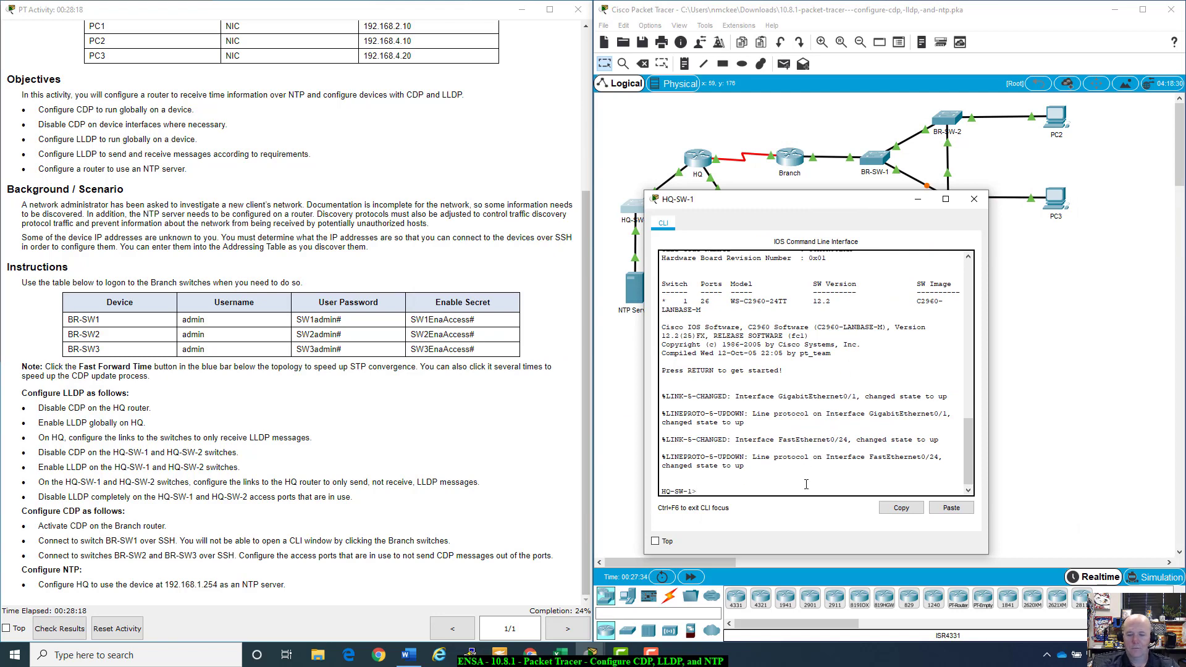
{"action": "type", "text": "enable"}
{"action": "key", "text": "Return"}
{"action": "type", "text": "confi"}
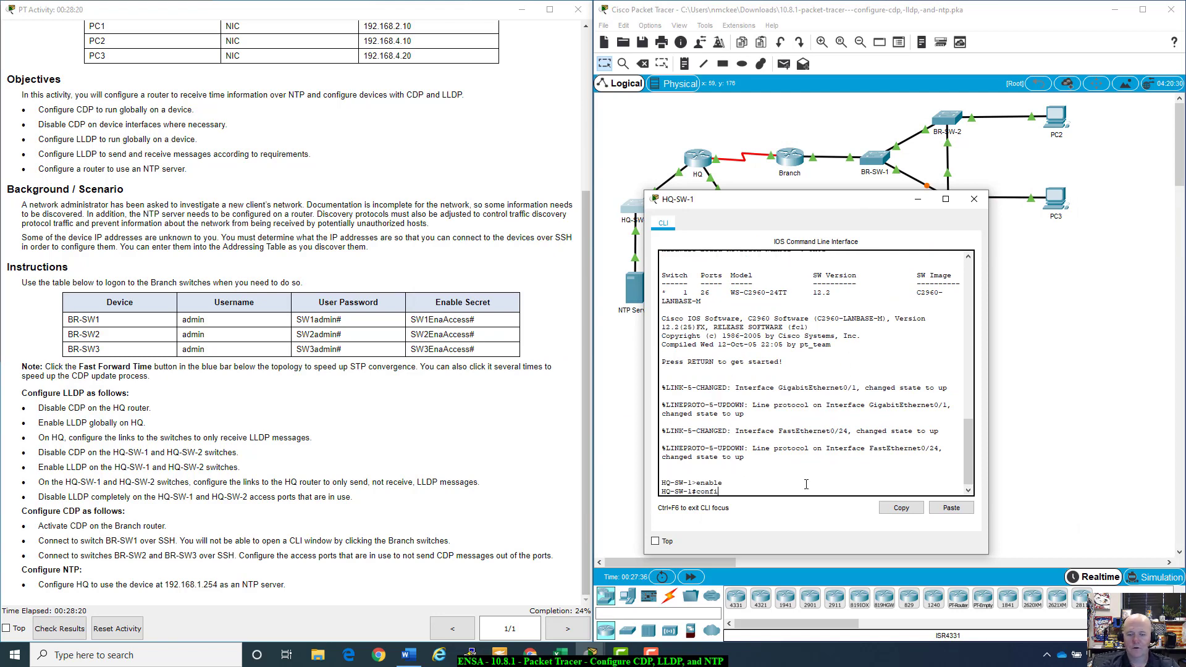
{"action": "type", "text": "g t"}
{"action": "key", "text": "Return"}
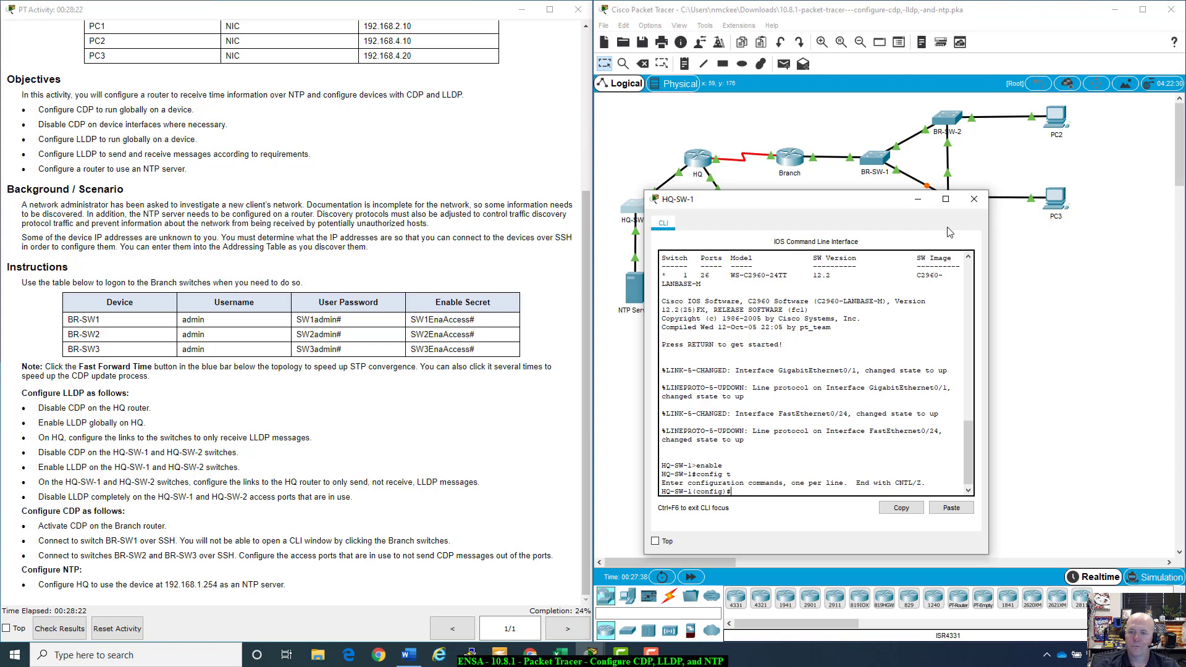
{"action": "left_click_drag", "start_coordinate": [898, 204], "coordinate": [998, 380]}
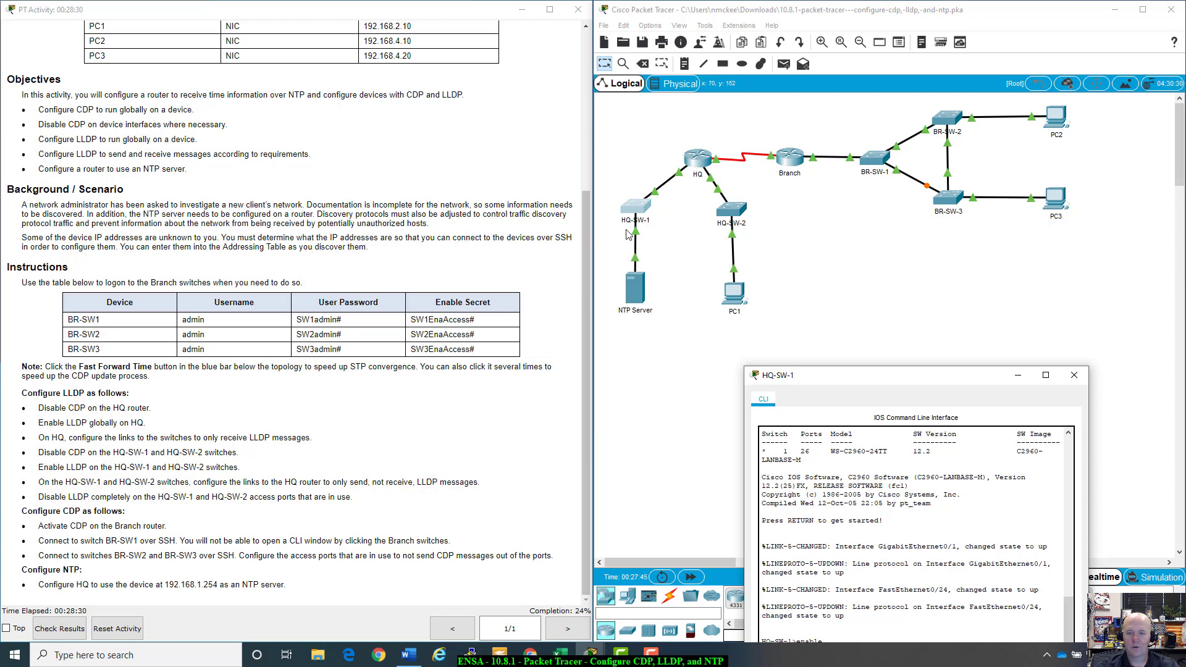
{"action": "left_click_drag", "start_coordinate": [920, 375], "coordinate": [869, 199]}
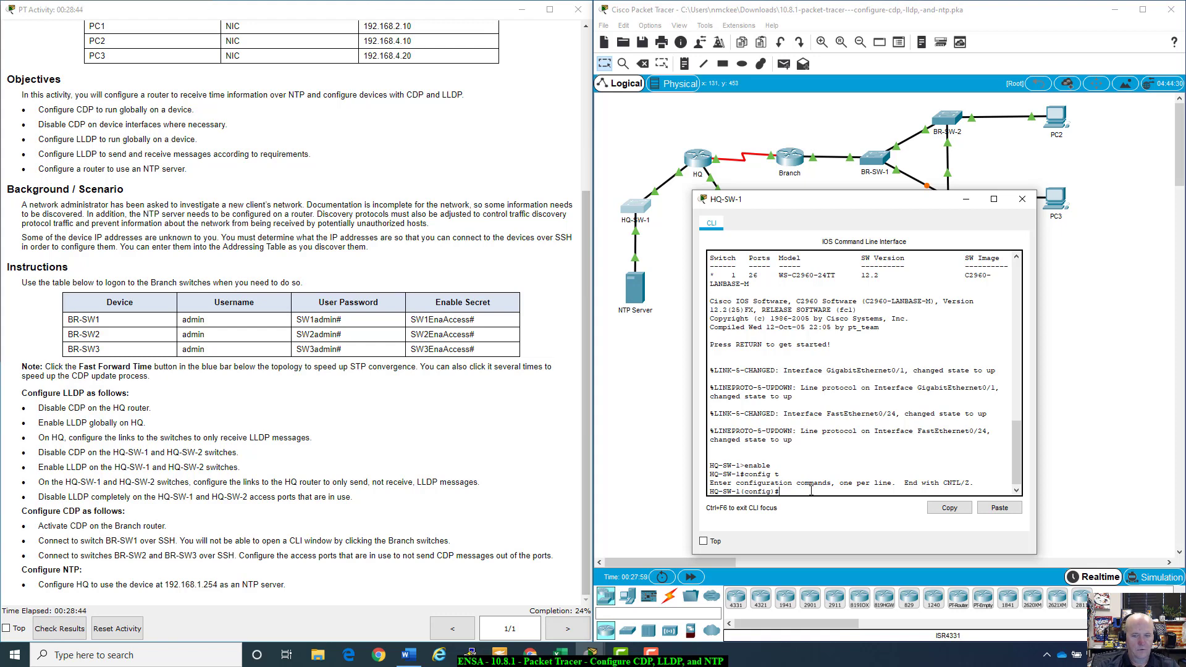
Step: Correct the mistyped commands and enter 'no cdp run' on HQ-SW-1
{"action": "type", "text": "noc"}
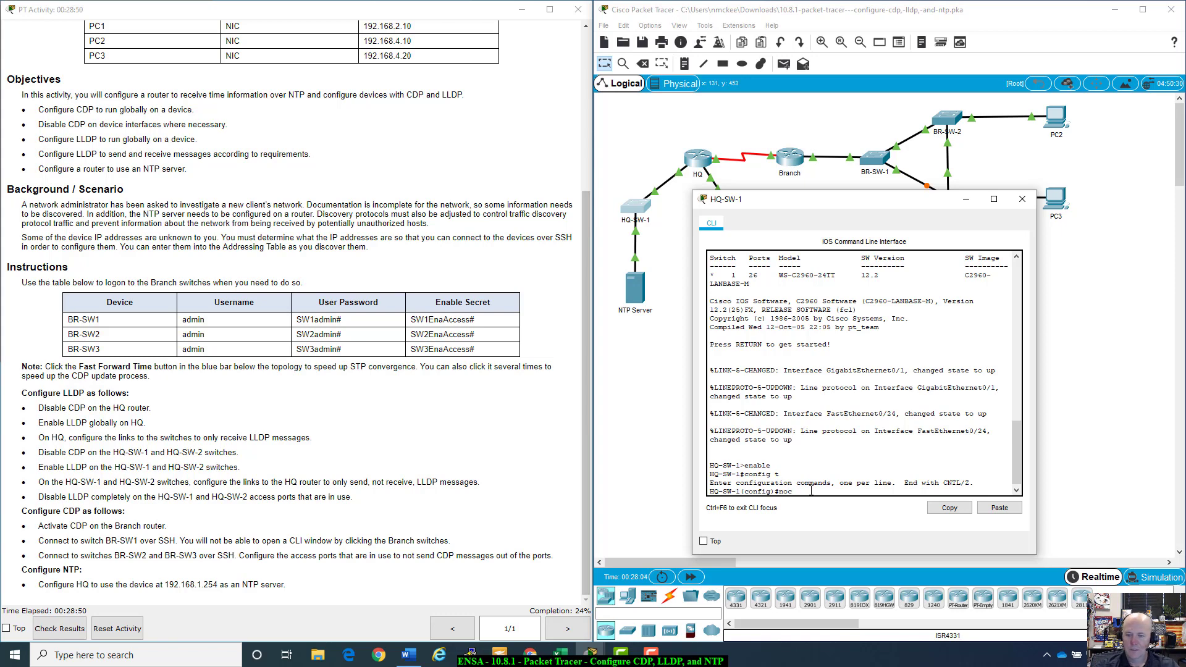
{"action": "type", "text": "d"}
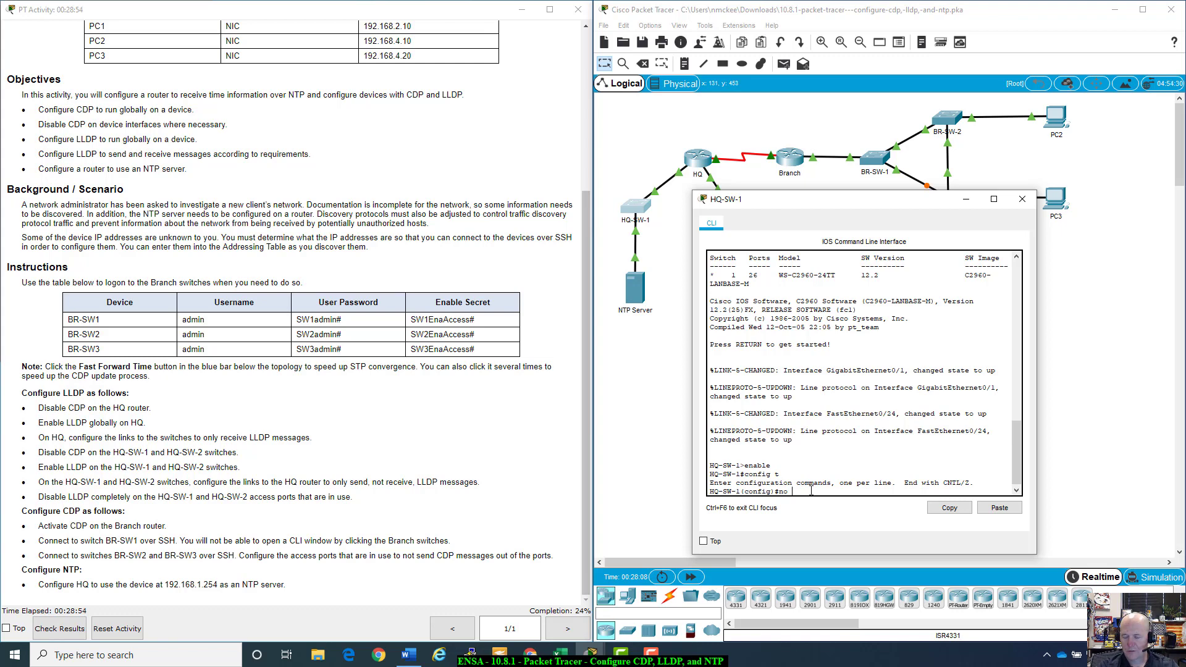
{"action": "type", "text": " cp"}
{"action": "type", "text": "dp"}
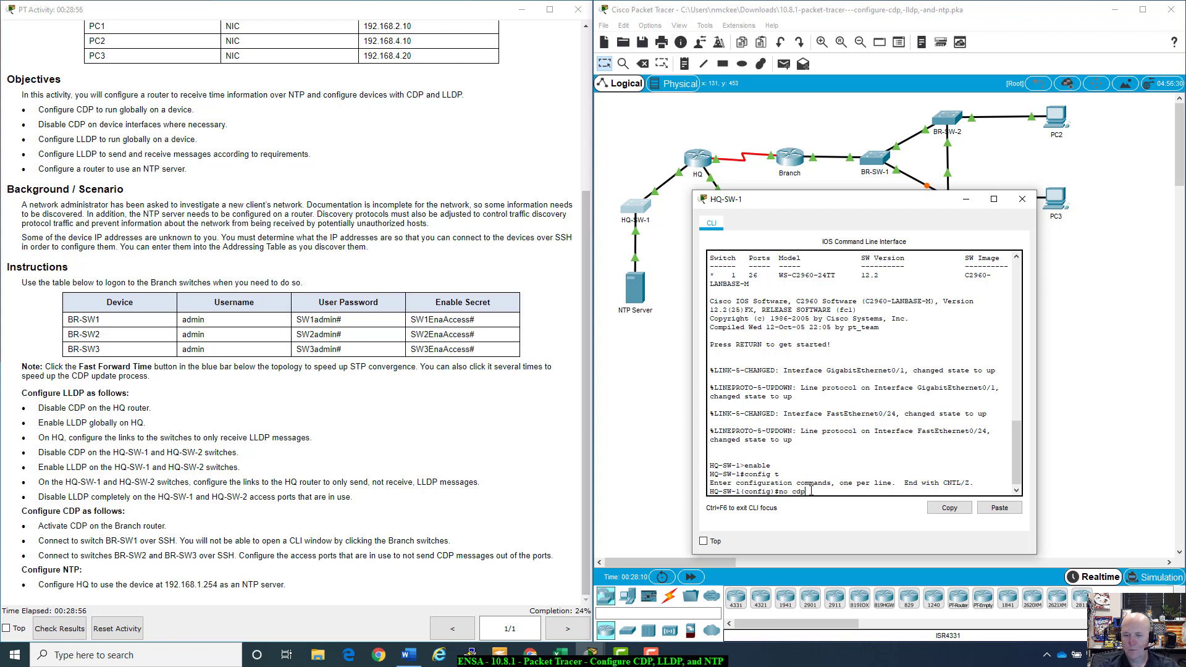
{"action": "key", "text": "Return"}
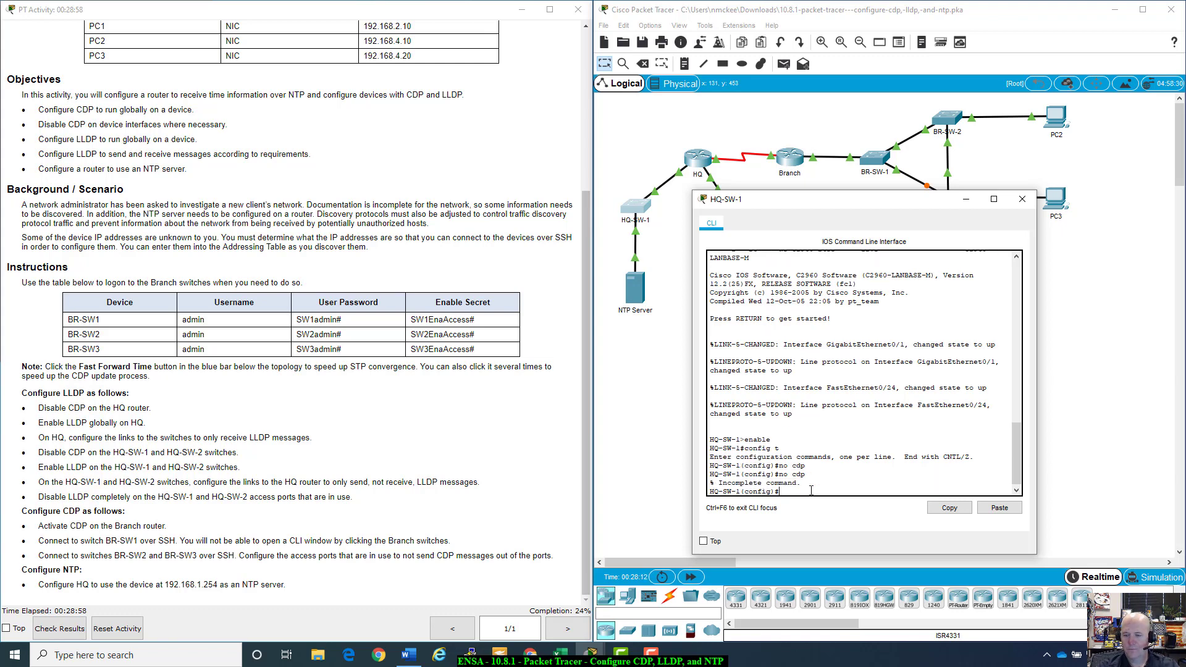
{"action": "type", "text": "no cdp ?"}
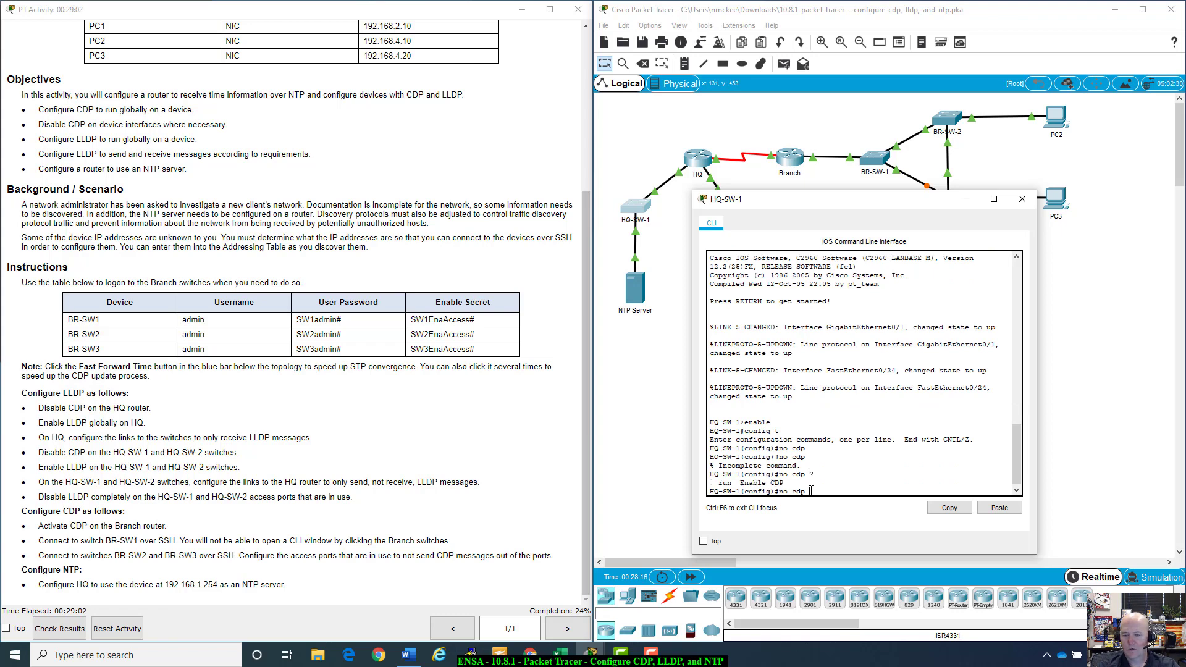
{"action": "type", "text": "no cdp"}
{"action": "type", "text": "p "}
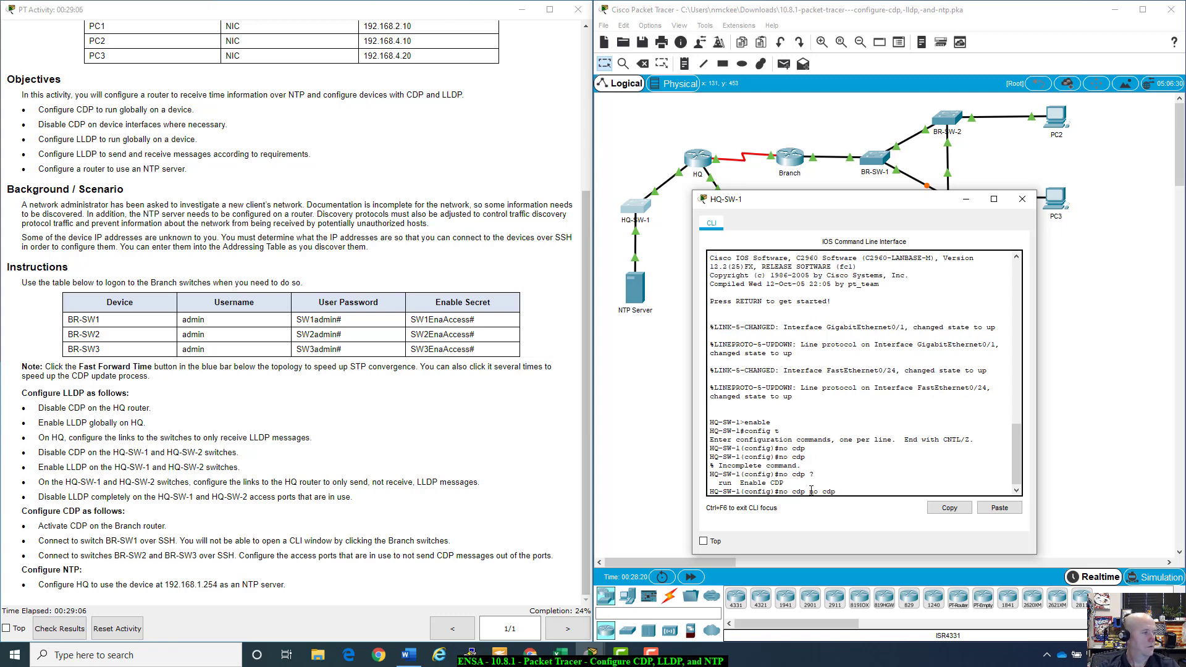
{"action": "type", "text": "run"}
{"action": "key", "text": "Return"}
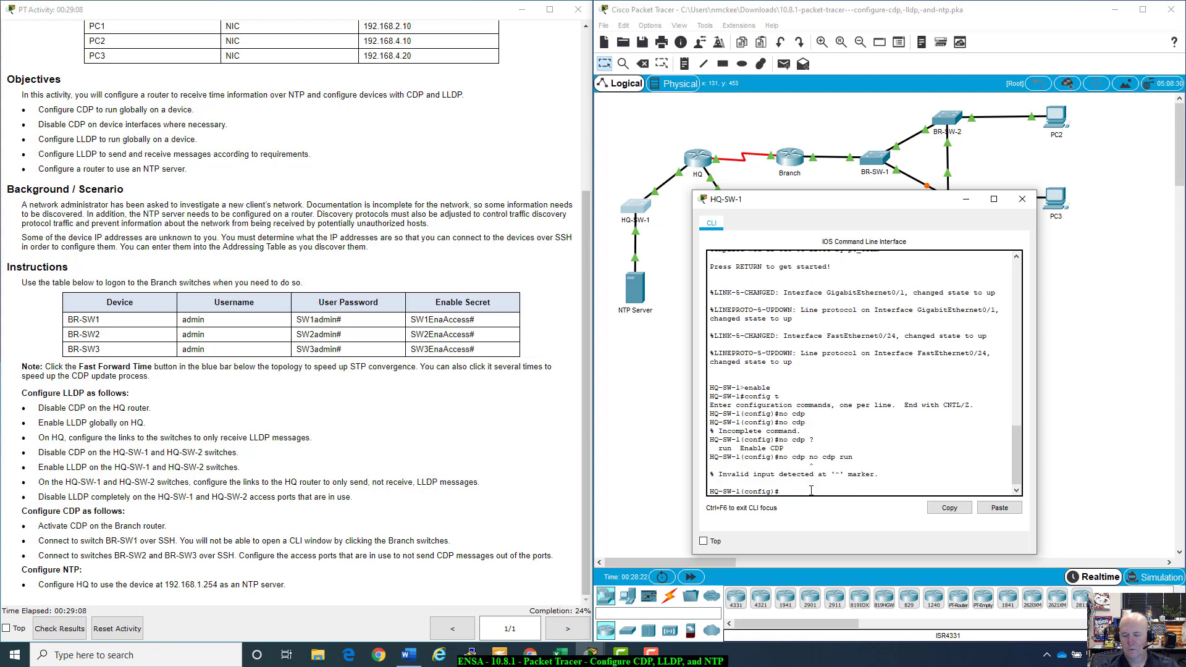
{"action": "key", "text": "Up"}
{"action": "key", "text": "BackSpace"}
{"action": "key", "text": "BackSpace"}
{"action": "key", "text": "BackSpace"}
{"action": "key", "text": "BackSpace"}
{"action": "key", "text": "BackSpace"}
{"action": "key", "text": "BackSpace"}
{"action": "key", "text": "BackSpace"}
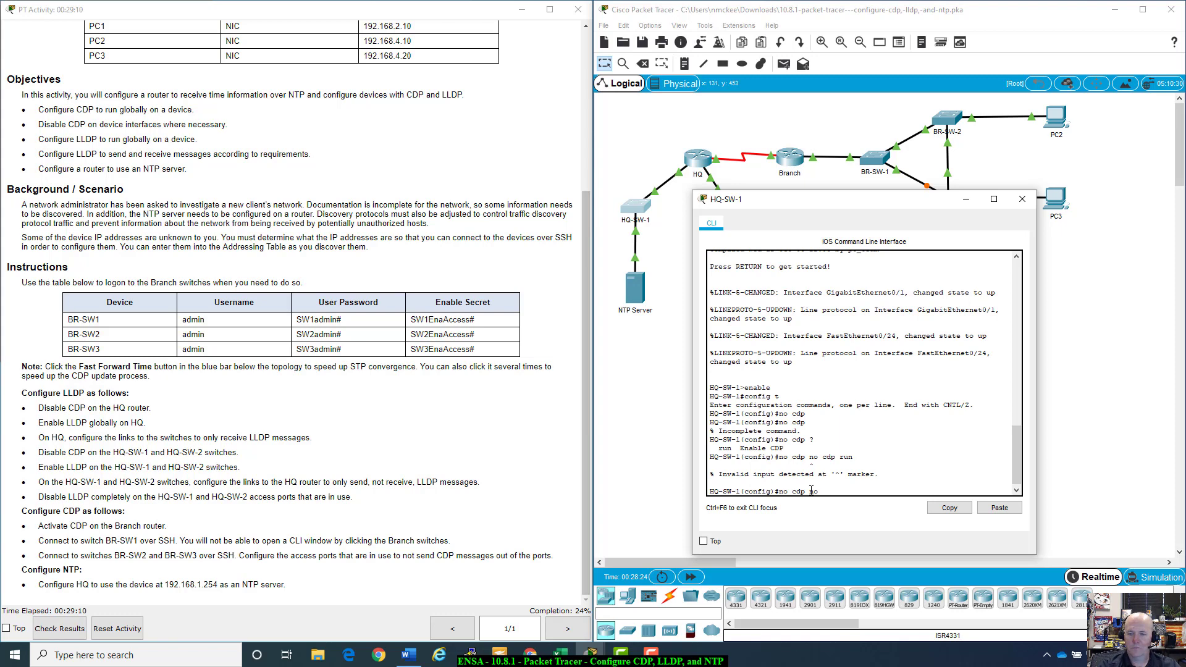
{"action": "key", "text": "BackSpace"}
{"action": "key", "text": "BackSpace"}
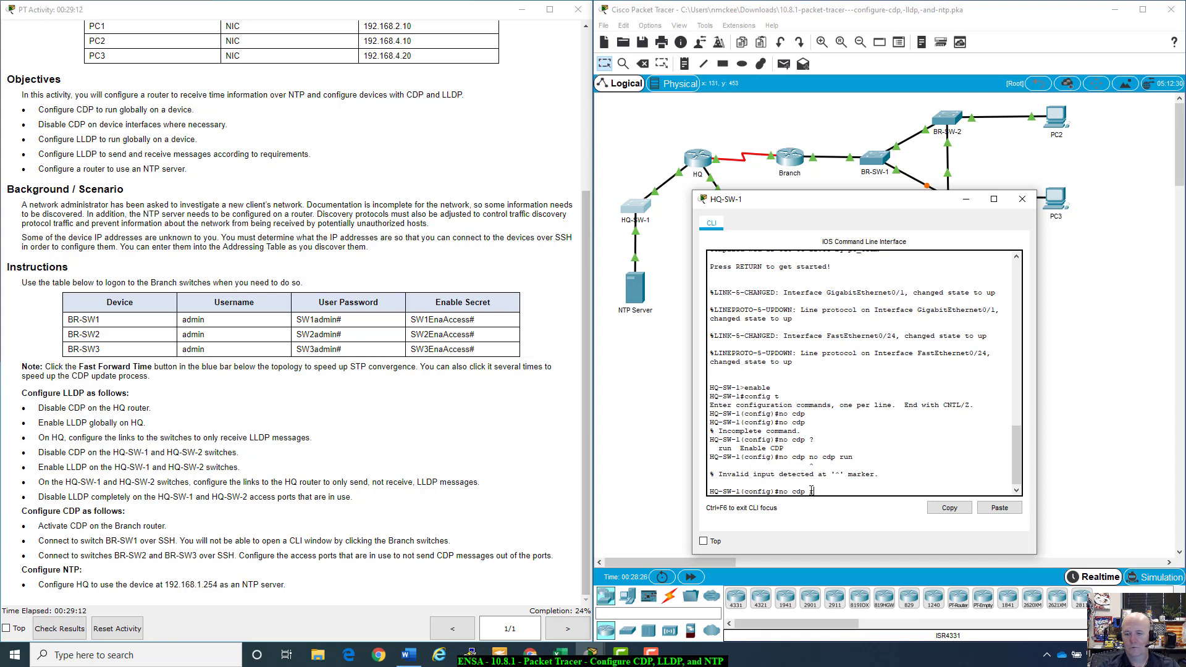
{"action": "type", "text": "run"}
{"action": "key", "text": "Return"}
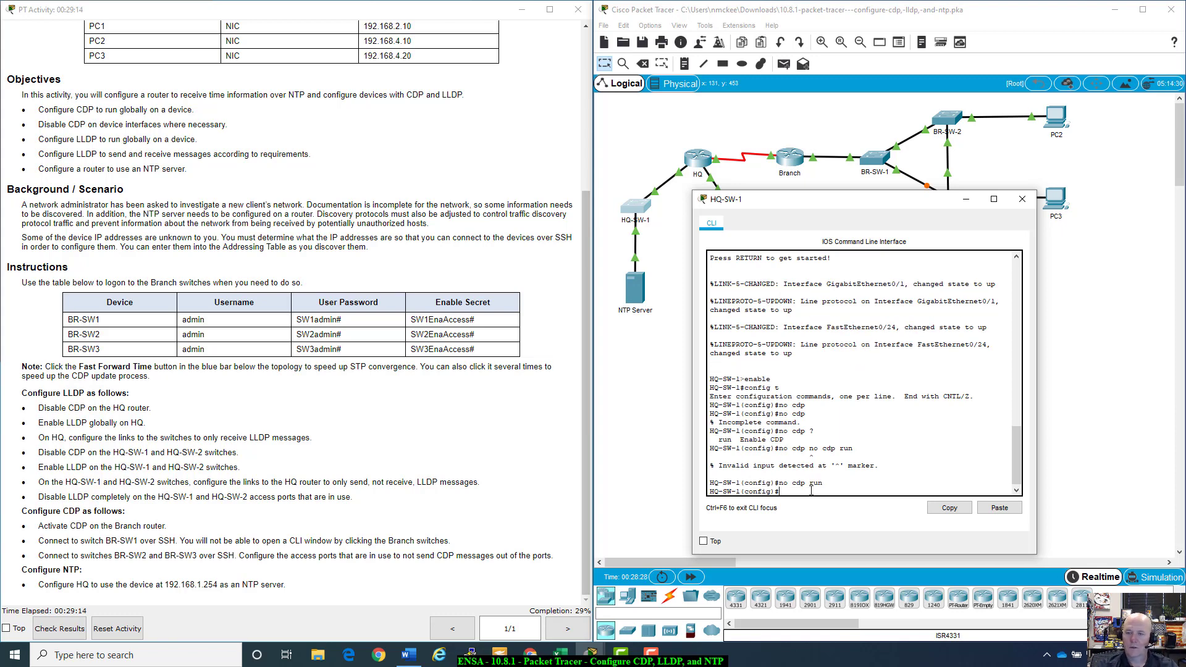
{"action": "left_click_drag", "start_coordinate": [819, 199], "coordinate": [741, 342]}
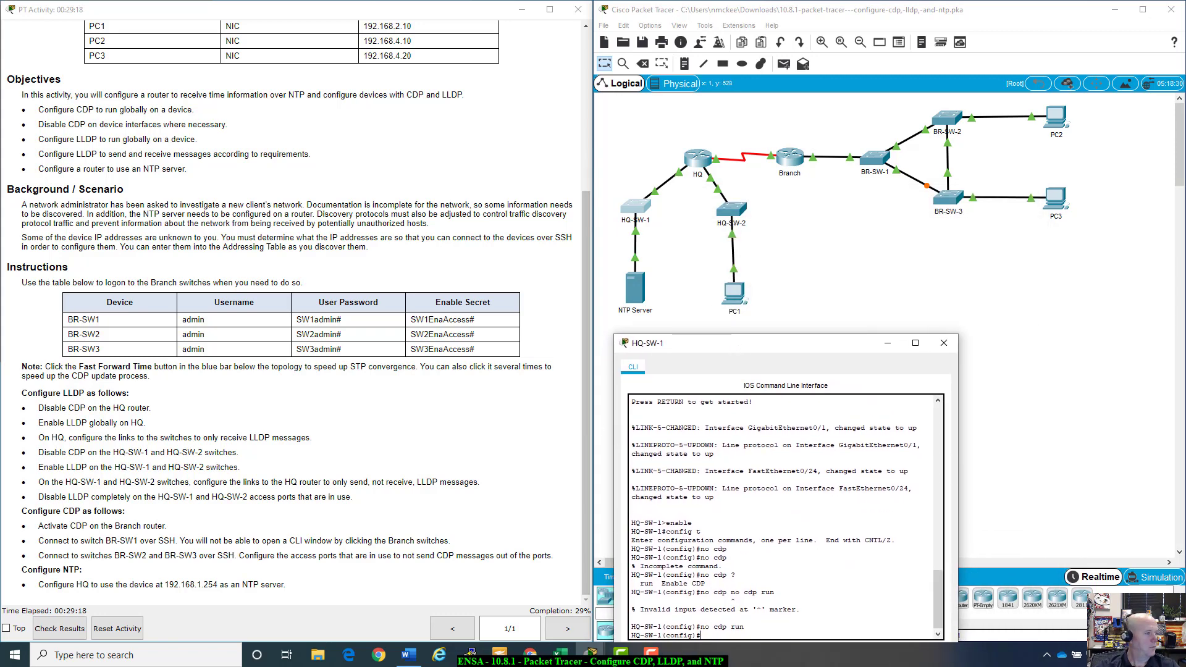
Step: Open HQ-SW-2's CLI and enter global configuration mode with enable and config t
{"action": "left_click", "coordinate": [736, 213]}
{"action": "left_click_drag", "start_coordinate": [621, 144], "coordinate": [869, 142]}
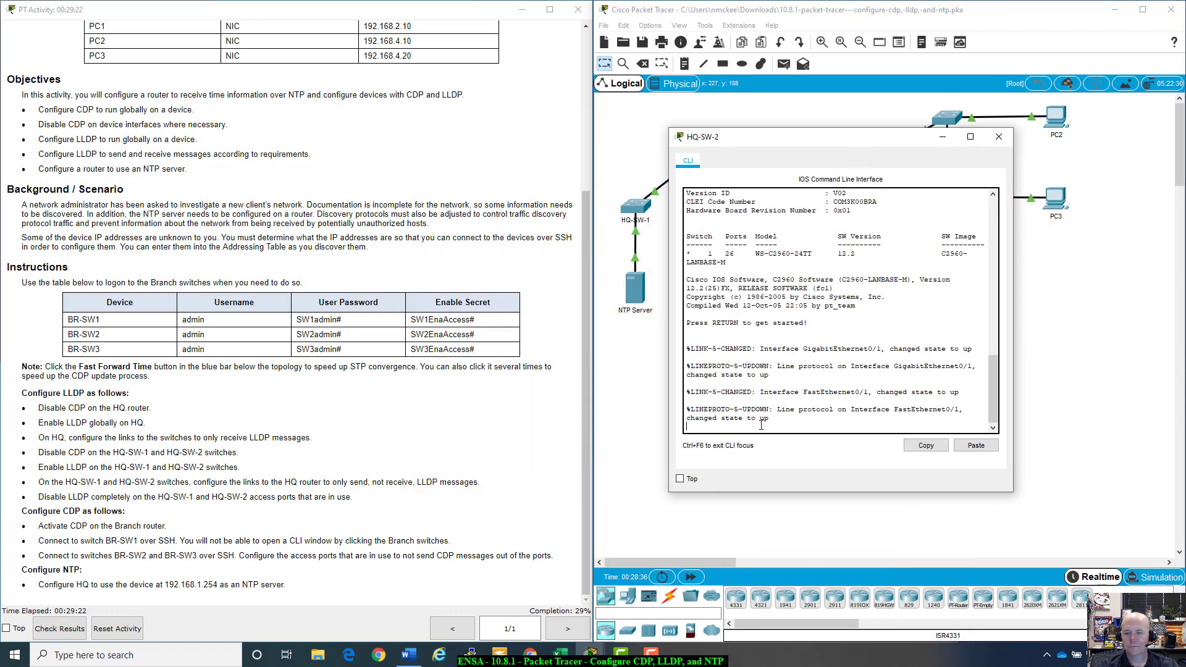
{"action": "key", "text": "Return"}
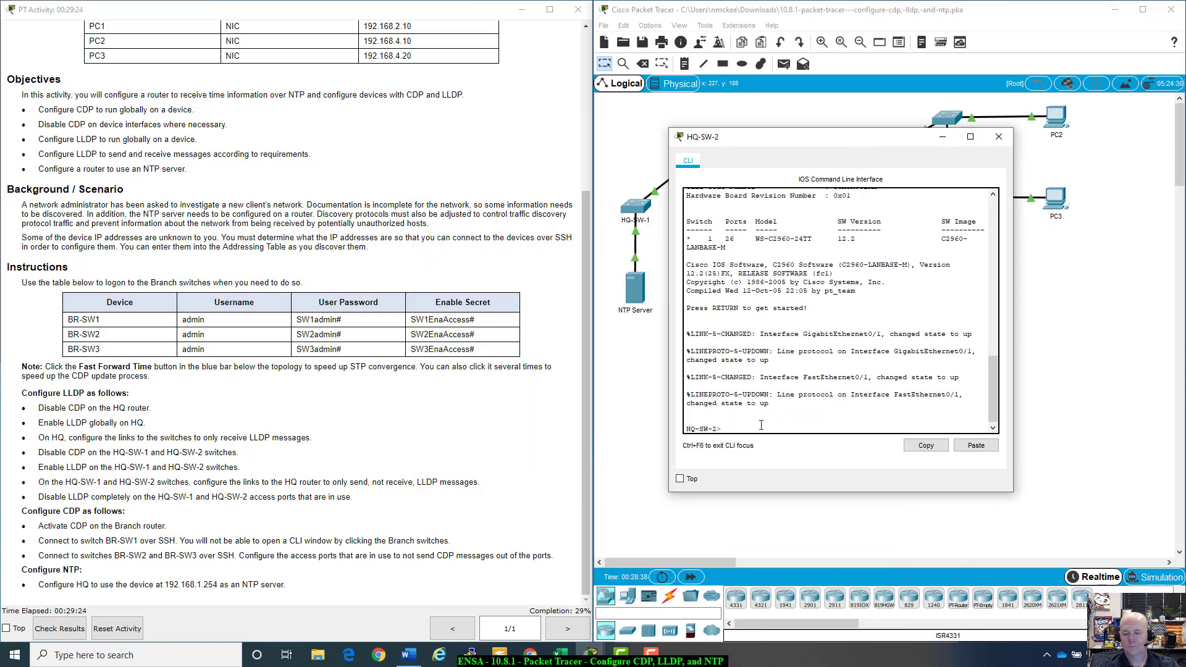
{"action": "type", "text": "enable"}
{"action": "key", "text": "Return"}
{"action": "type", "text": "conf"}
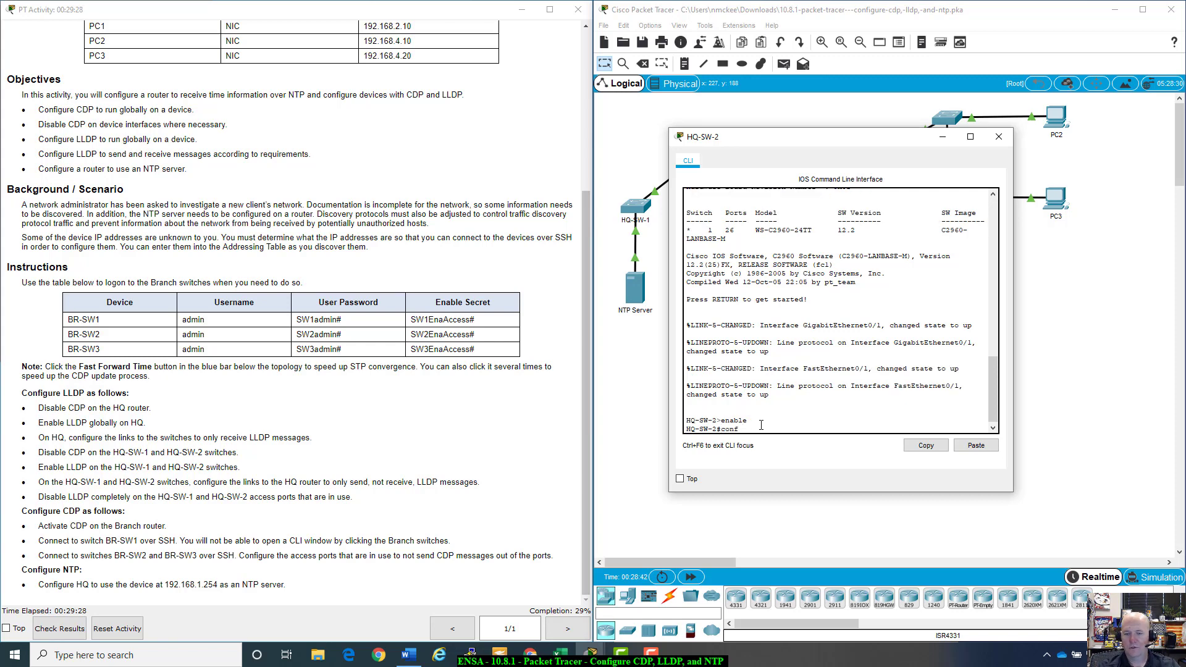
{"action": "type", "text": "ig t"}
{"action": "key", "text": "Return"}
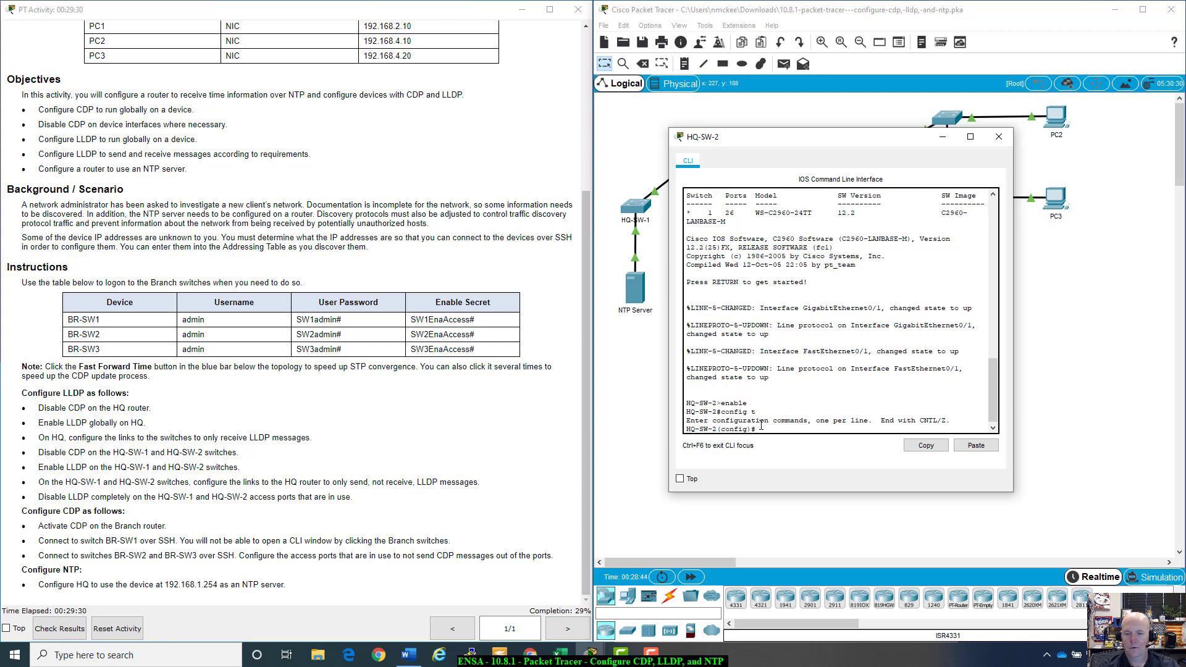
Step: Enter 'no cdp run' on HQ-SW-2, close its console and return to HQ-SW-1
{"action": "type", "text": "no cdp run"}
{"action": "key", "text": "Return"}
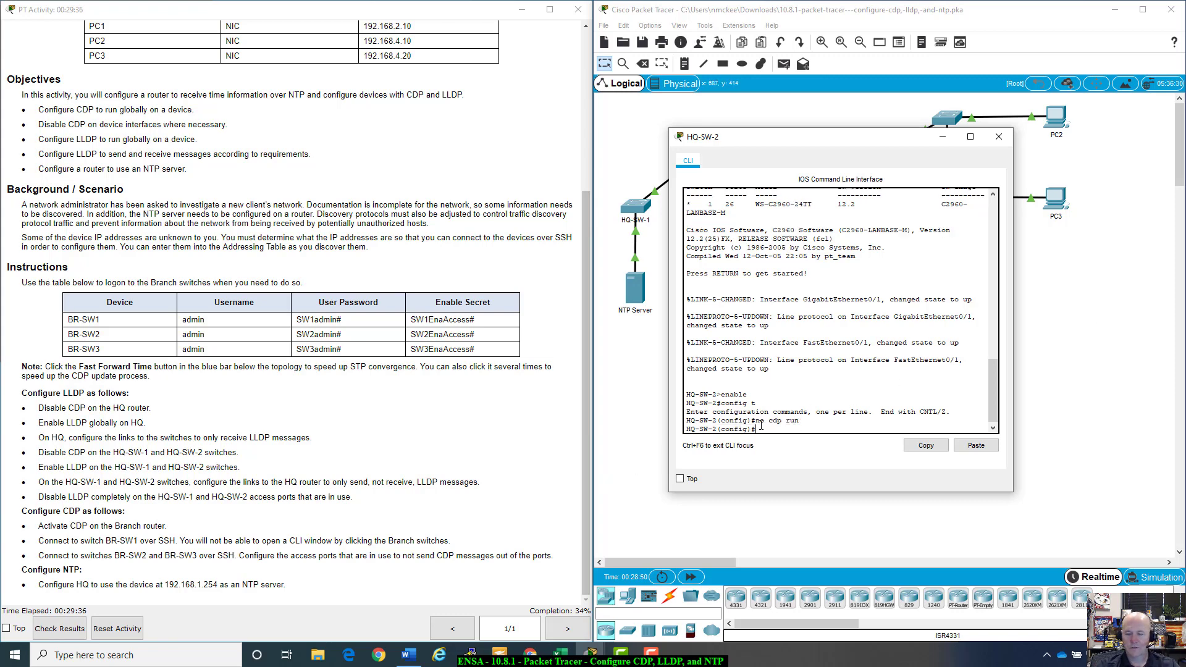
{"action": "left_click_drag", "start_coordinate": [863, 132], "coordinate": [889, 145]}
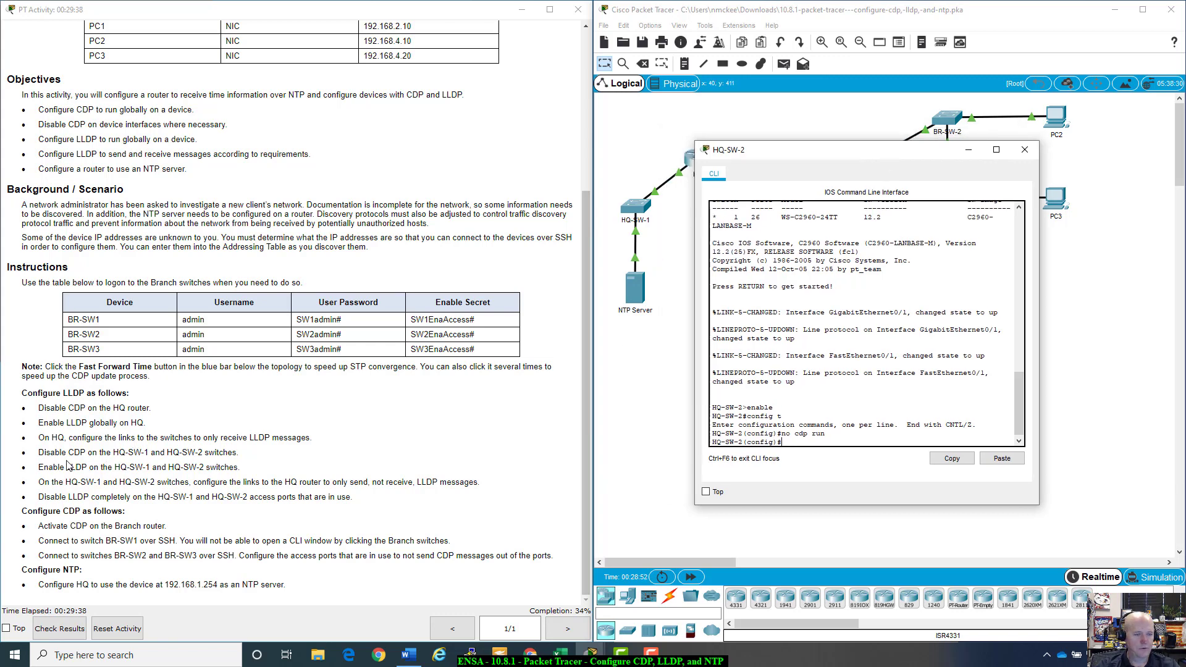
{"action": "left_click_drag", "start_coordinate": [34, 454], "coordinate": [244, 463]}
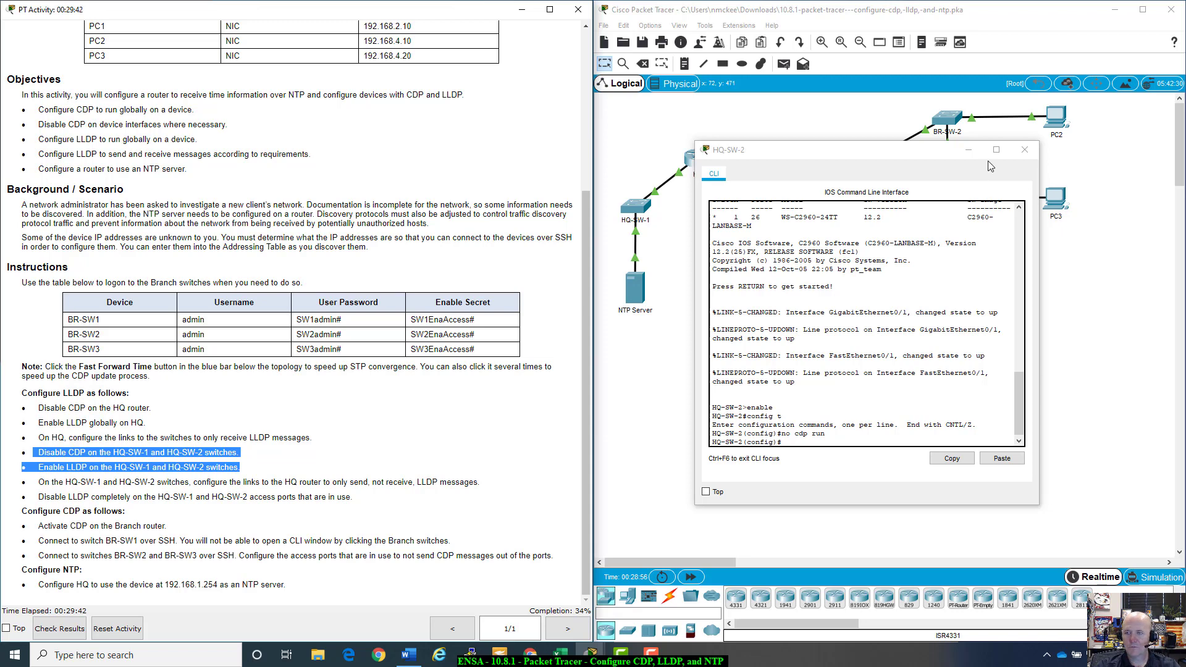
{"action": "left_click", "coordinate": [1024, 150]}
{"action": "left_click", "coordinate": [638, 207]}
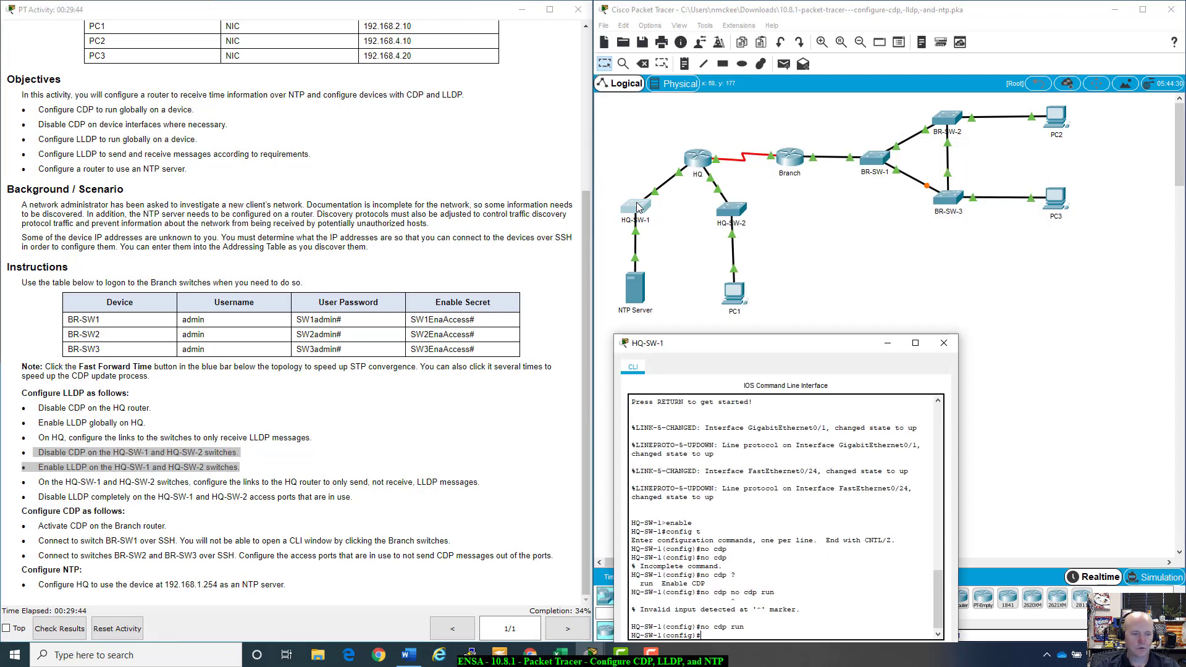
Step: Enter 'lldp run' in HQ-SW-1's global configuration mode
{"action": "left_click_drag", "start_coordinate": [763, 346], "coordinate": [795, 162]}
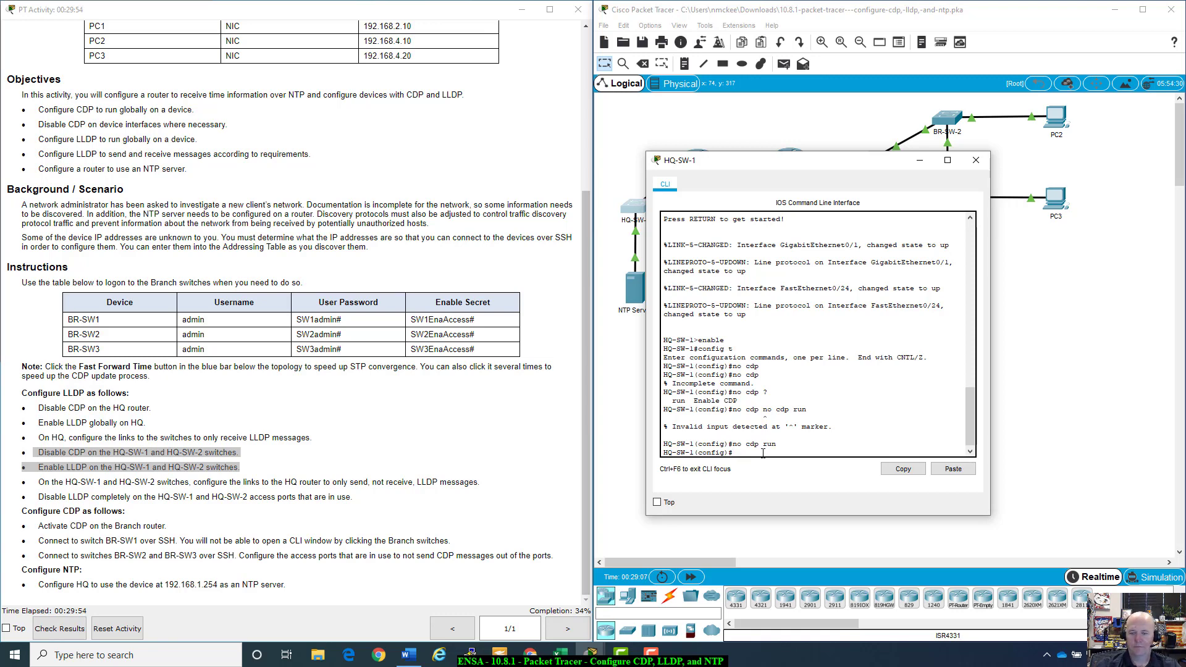
{"action": "type", "text": "lldp run"}
{"action": "key", "text": "Return"}
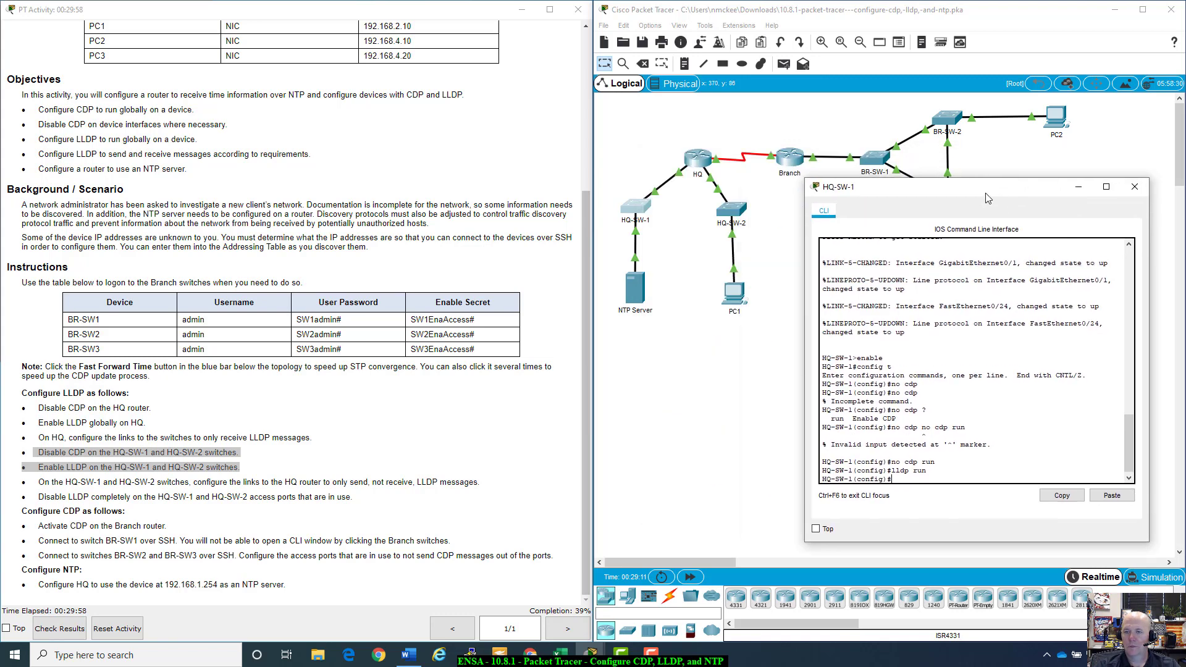
{"action": "left_click_drag", "start_coordinate": [847, 160], "coordinate": [1006, 187]}
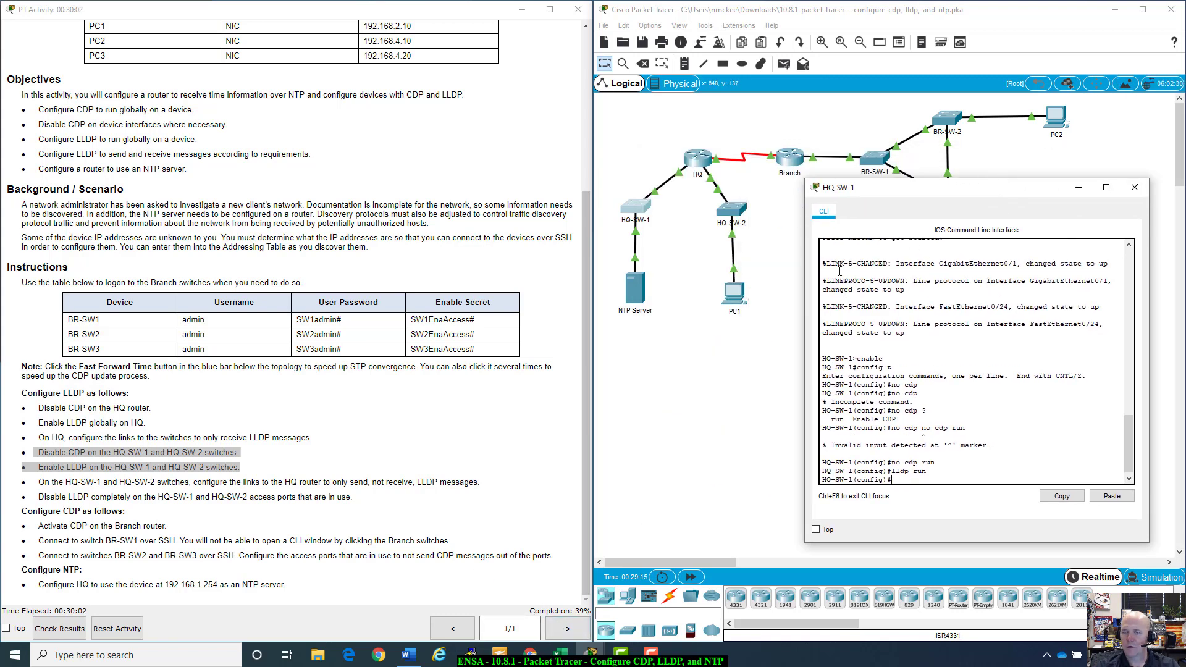
Step: Open HQ-SW-2's CLI, enter 'lldp run', and minimize its window
{"action": "left_click", "coordinate": [730, 212]}
{"action": "left_click_drag", "start_coordinate": [779, 155], "coordinate": [777, 163]}
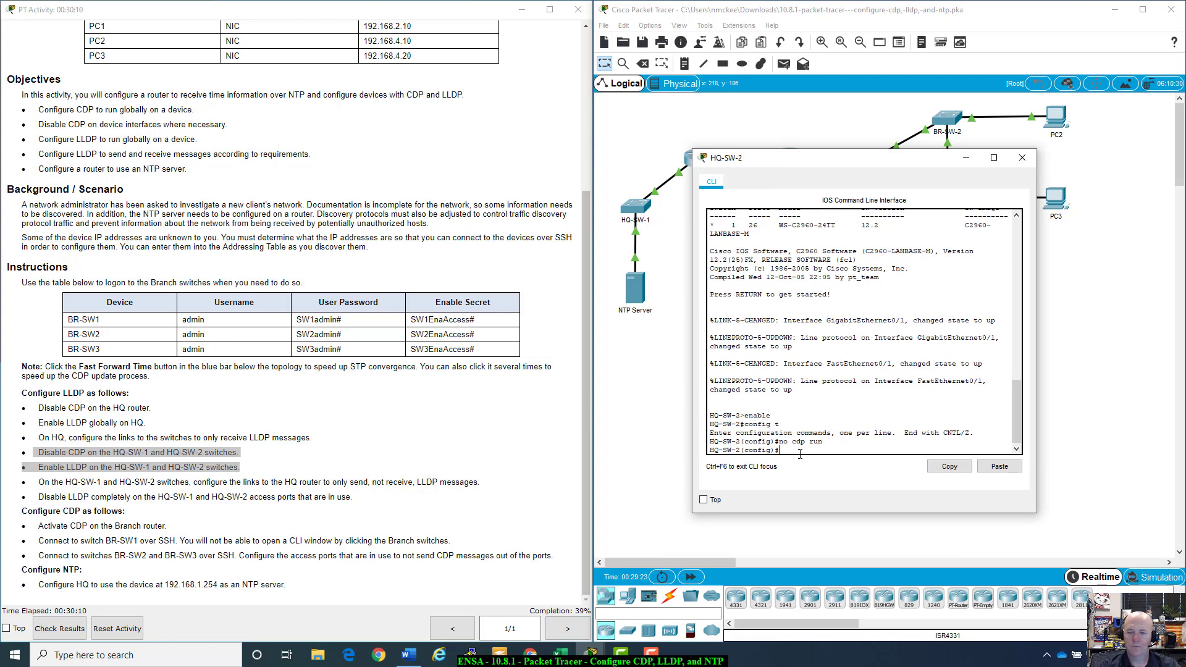
{"action": "type", "text": "ll"}
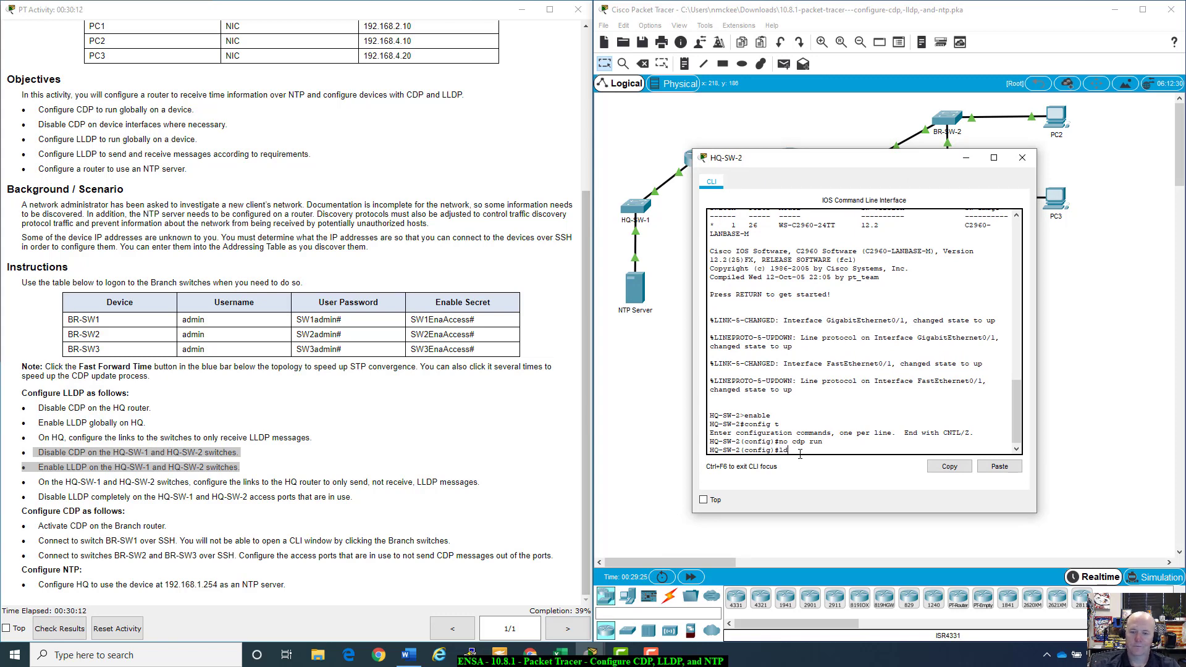
{"action": "type", "text": "k"}
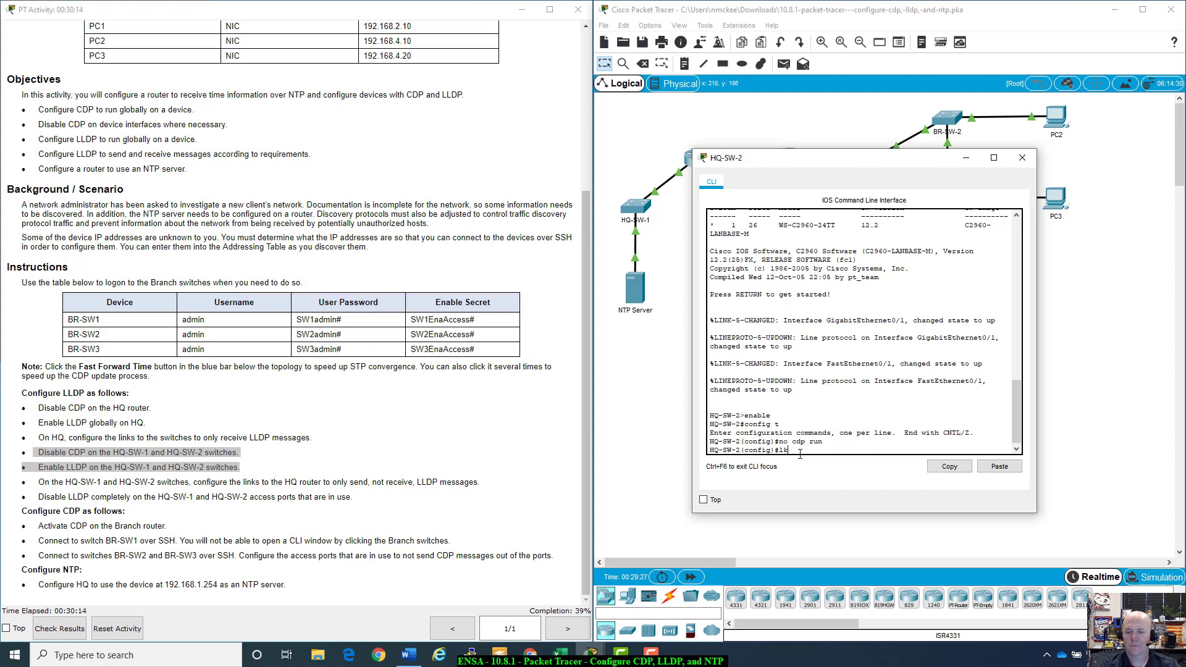
{"action": "type", "text": "ldp run"}
{"action": "key", "text": "Return"}
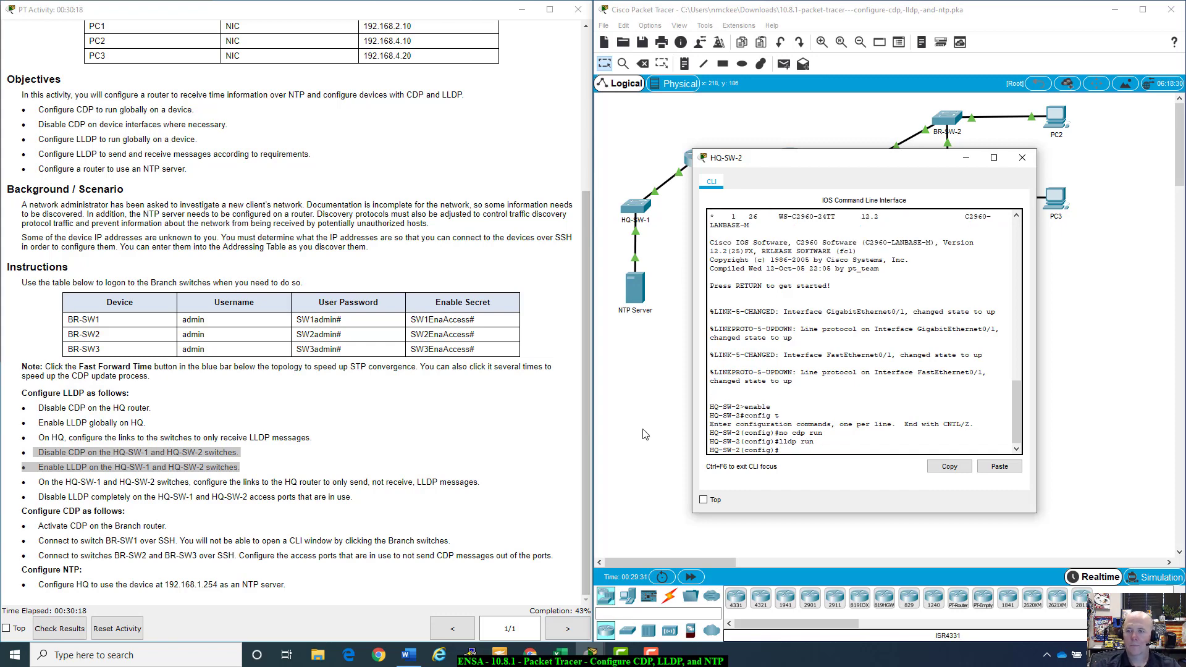
{"action": "left_click", "coordinate": [964, 159]}
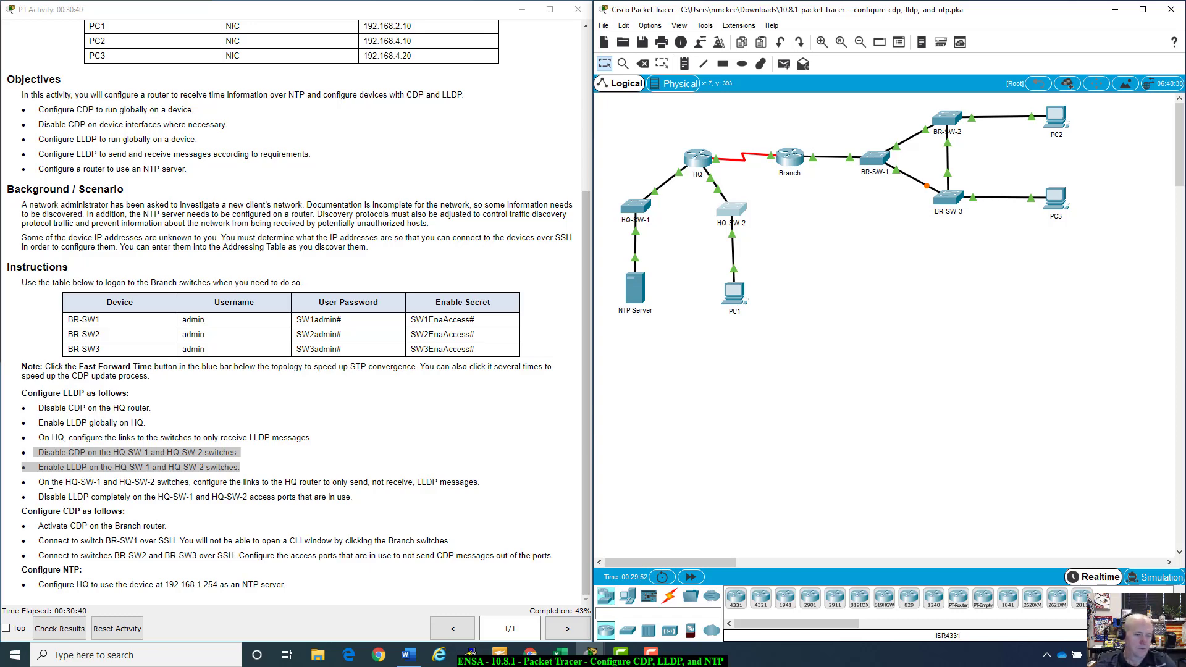
Step: Review the LLDP instructions and start 'int g0/1' on HQ-SW-1's console
{"action": "left_click_drag", "start_coordinate": [71, 468], "coordinate": [202, 464]}
{"action": "left_click_drag", "start_coordinate": [38, 482], "coordinate": [461, 480]}
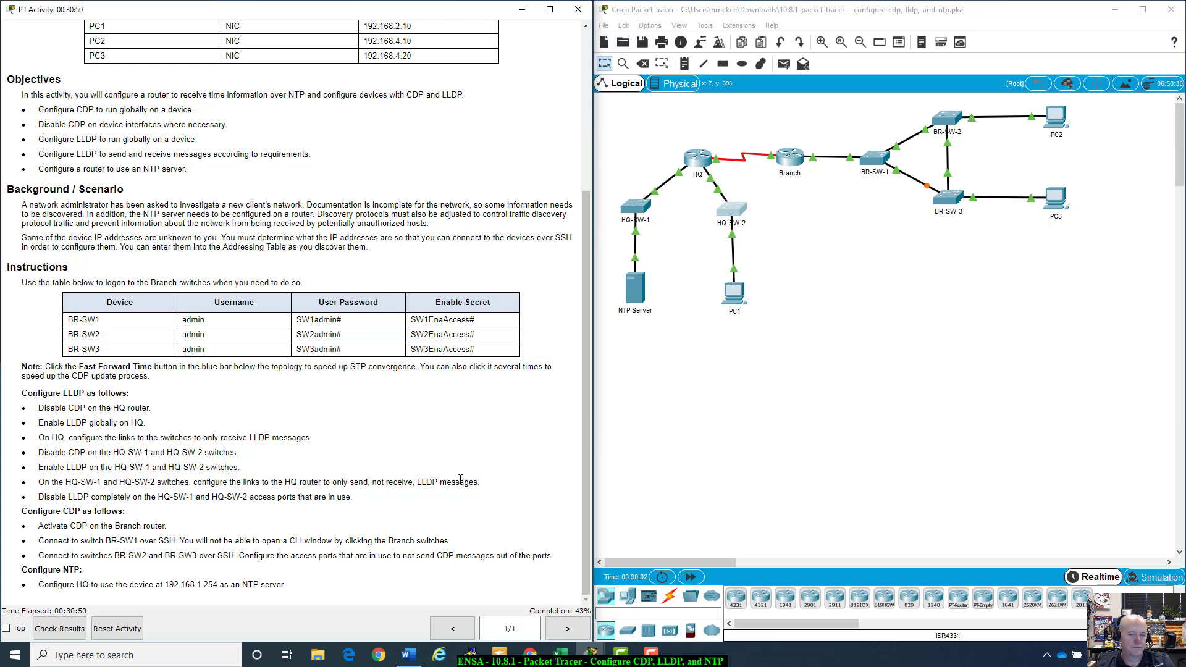
{"action": "left_click", "coordinate": [651, 197]}
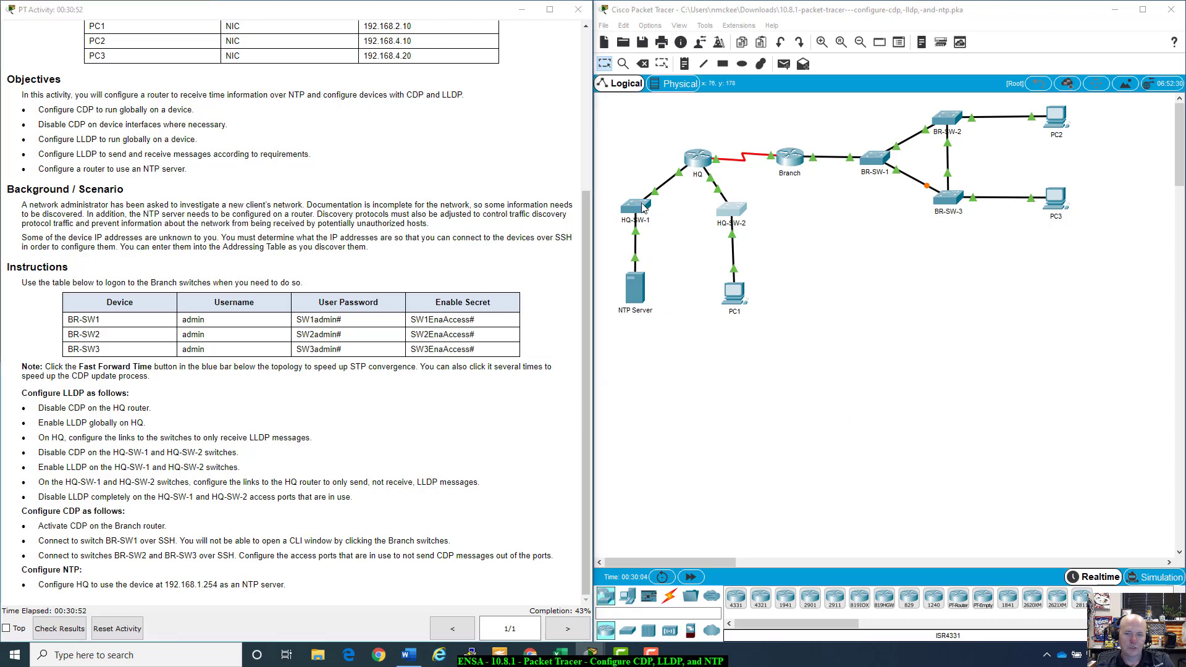
{"action": "left_click_drag", "start_coordinate": [950, 184], "coordinate": [795, 173]}
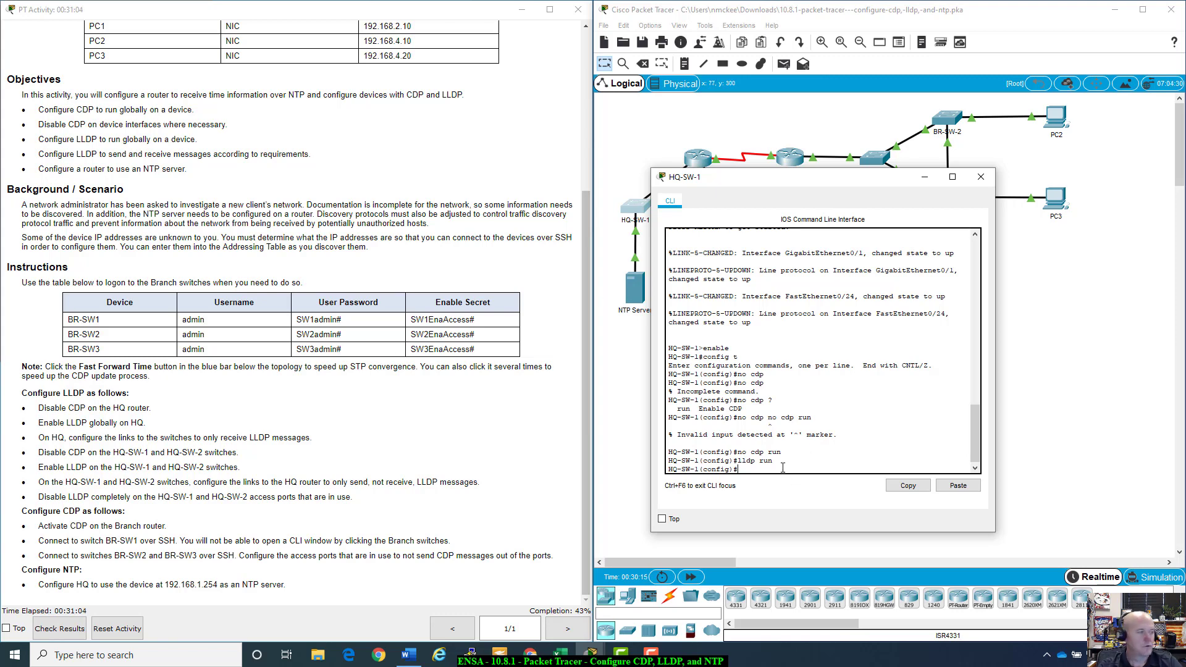
{"action": "type", "text": "ing g0/1"}
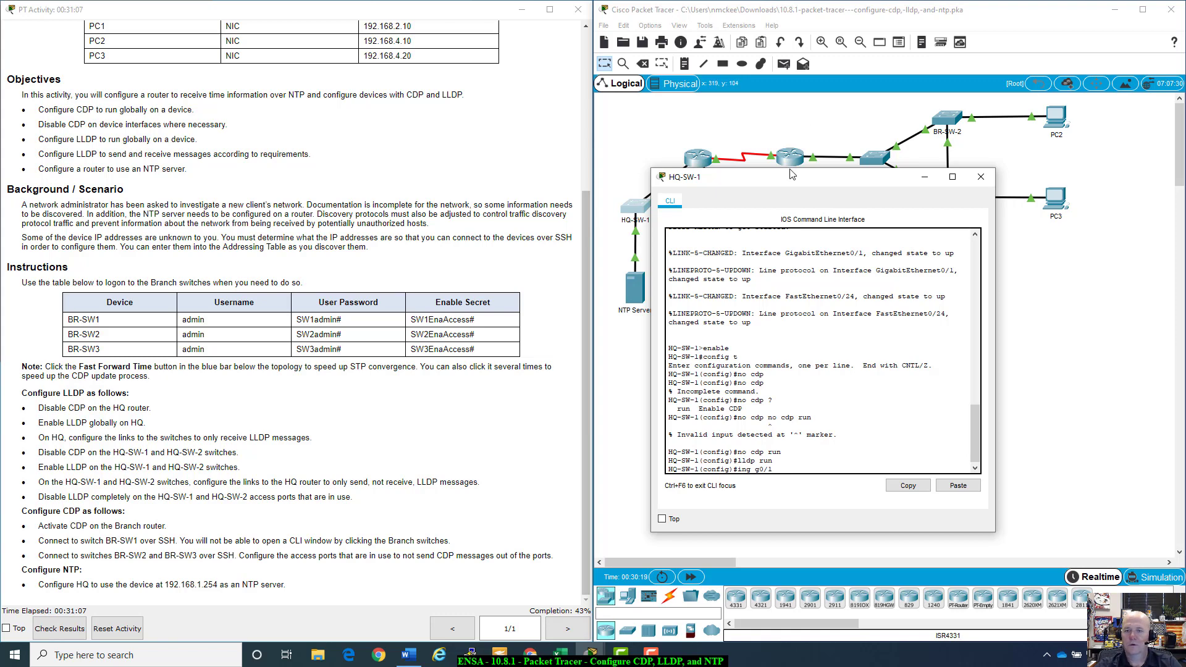
{"action": "left_click_drag", "start_coordinate": [794, 178], "coordinate": [915, 262]}
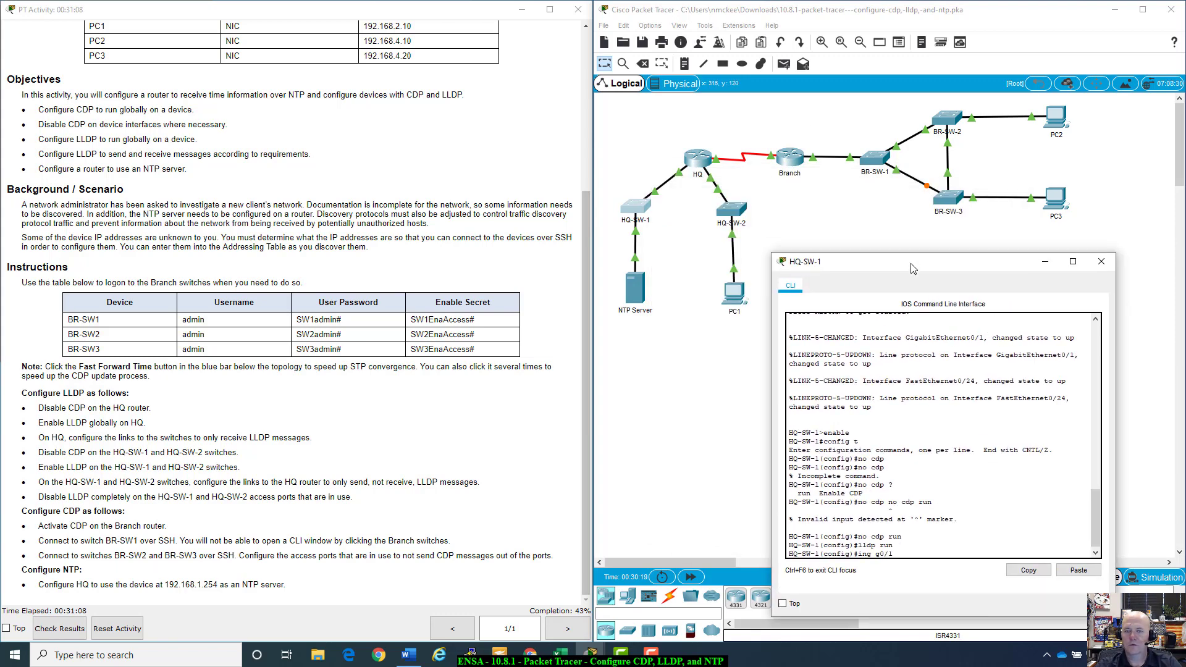
{"action": "left_click", "coordinate": [699, 250]}
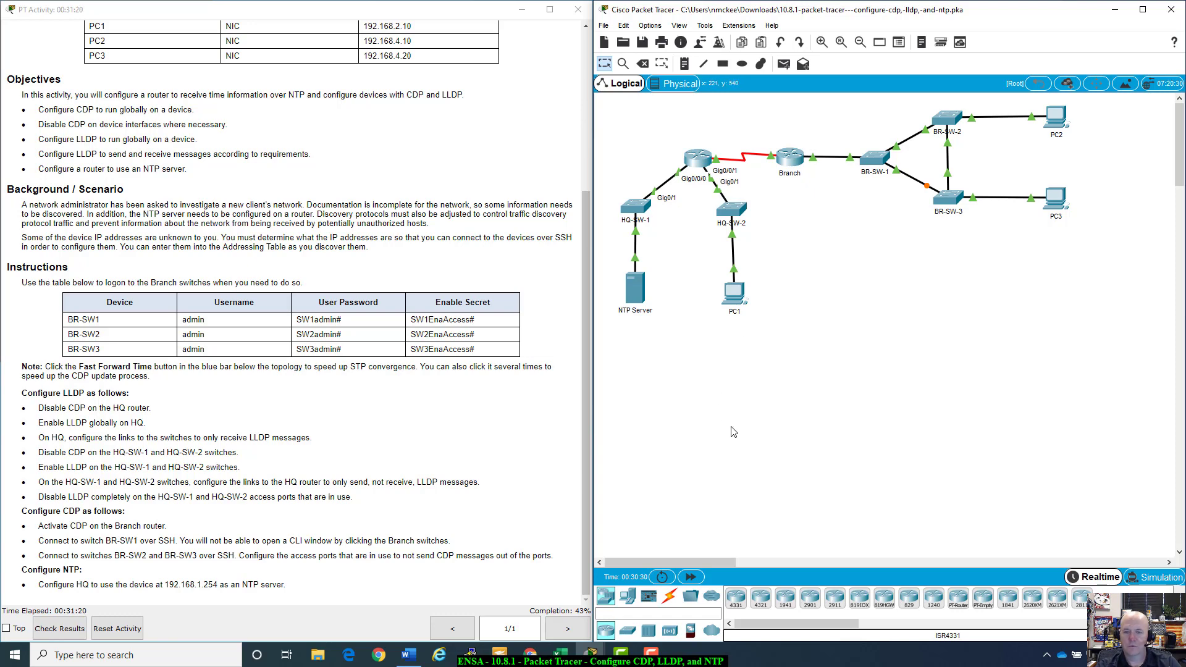
{"action": "left_click", "coordinate": [642, 205]}
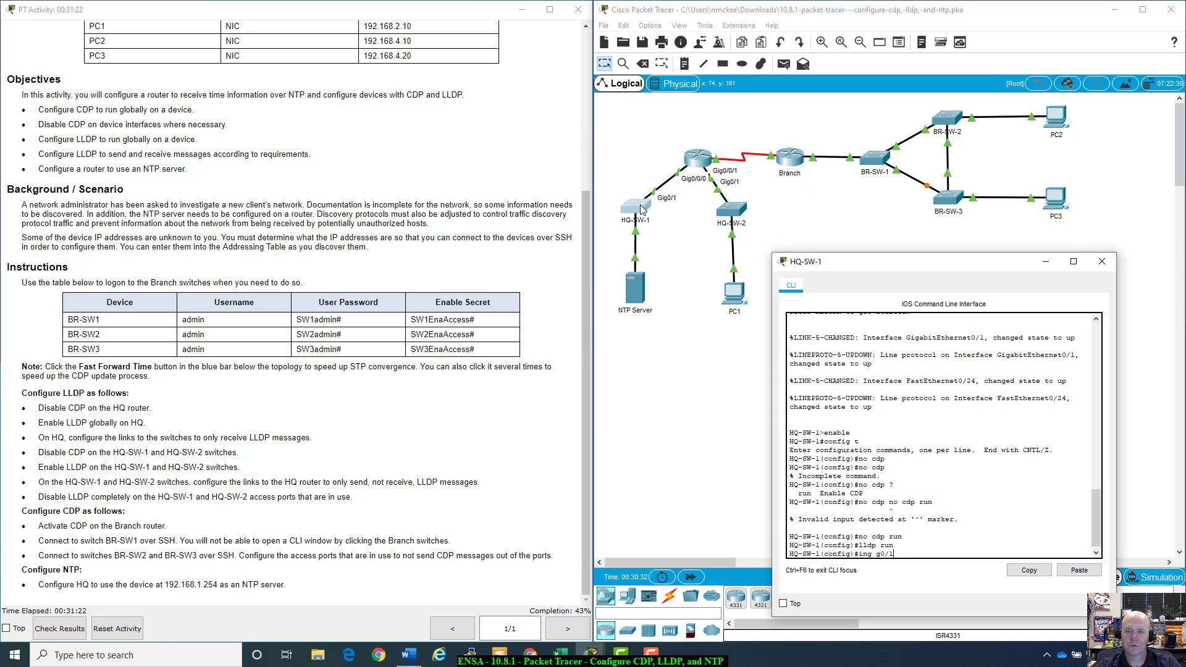
{"action": "left_click_drag", "start_coordinate": [912, 266], "coordinate": [822, 232]}
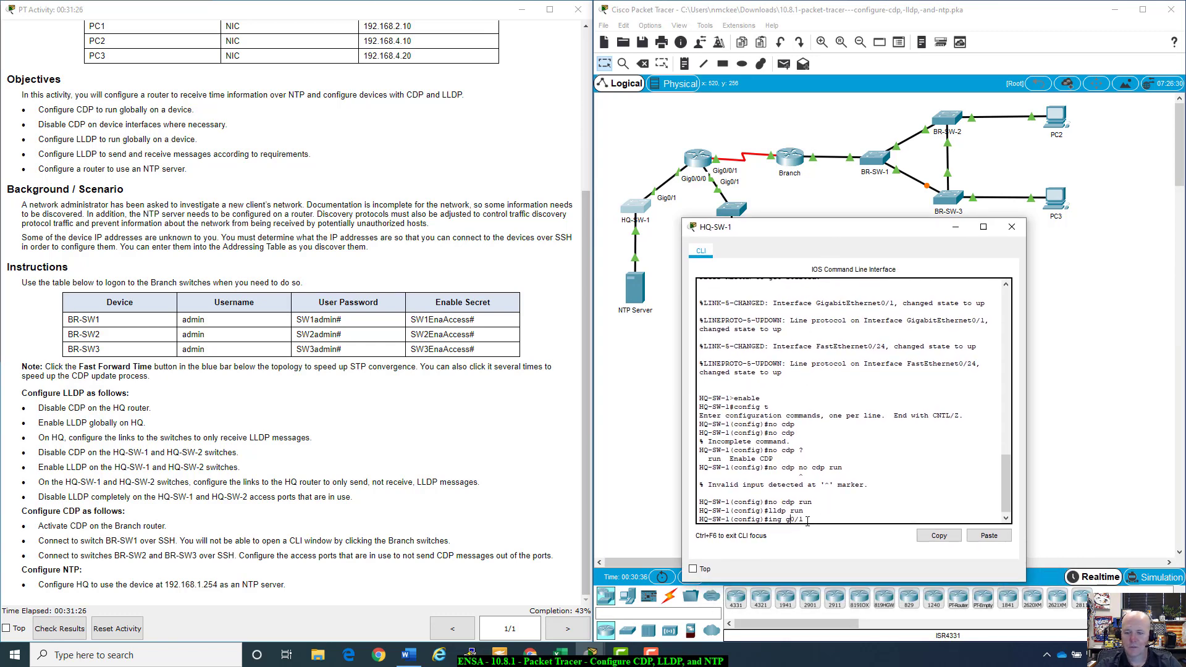
Step: Apply 'no lldp receive' and 'lldp transmit' to HQ-SW-1's G0/1, then close its console
{"action": "key", "text": "Return"}
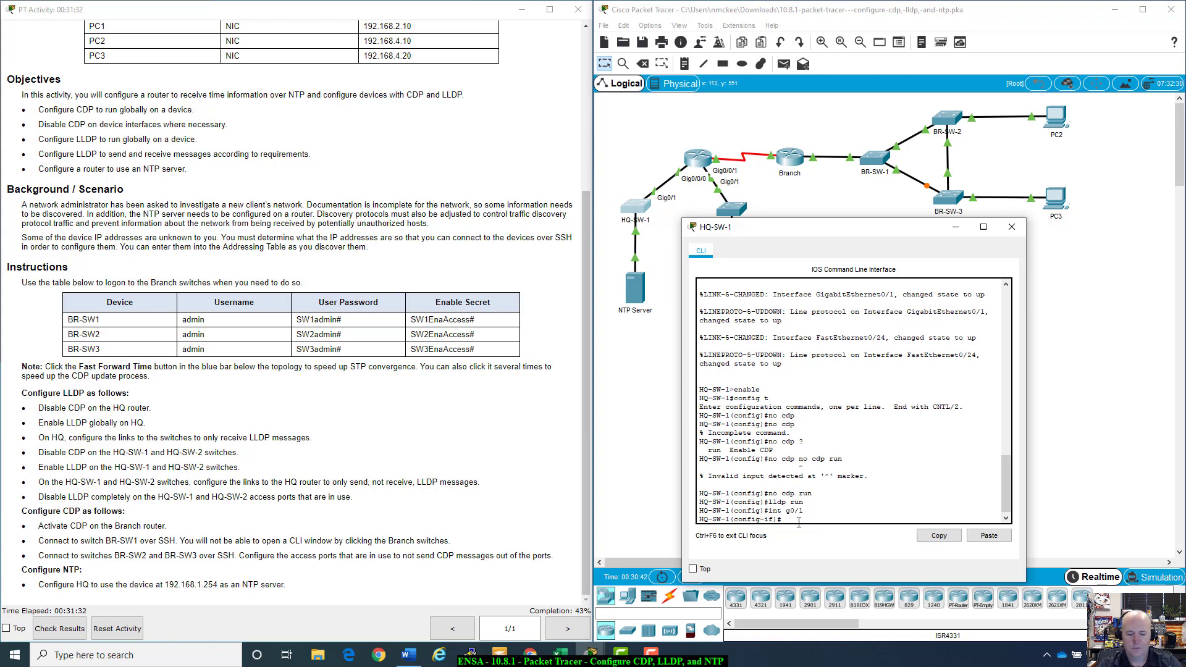
{"action": "type", "text": "no lldp"}
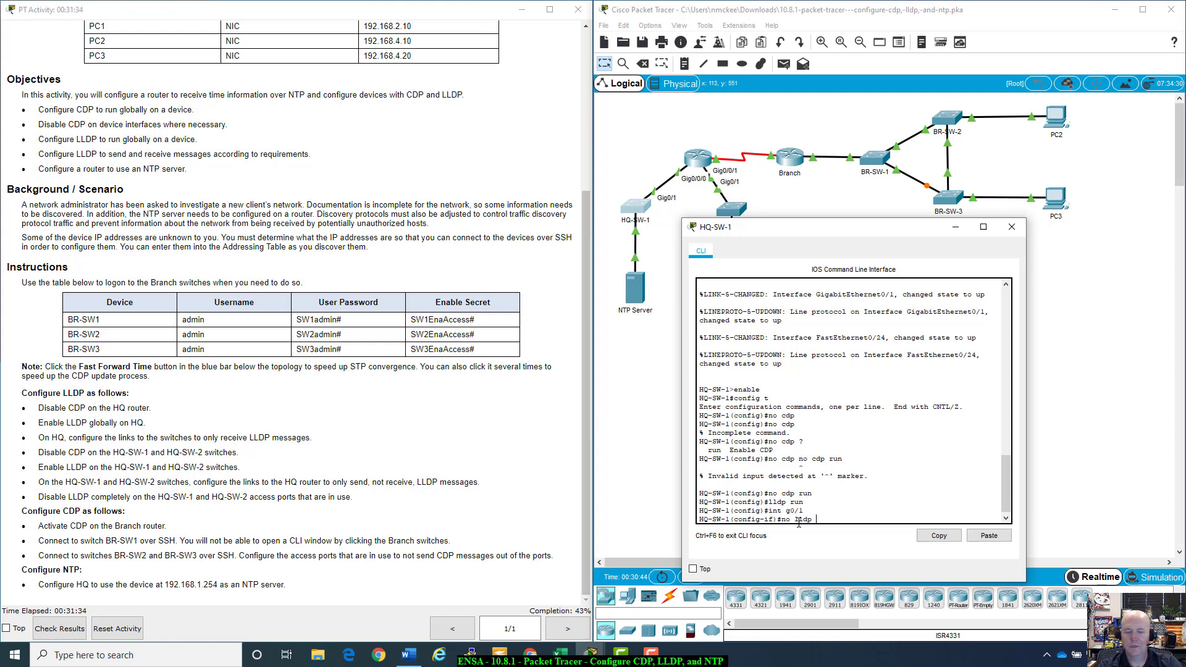
{"action": "type", "text": " r"}
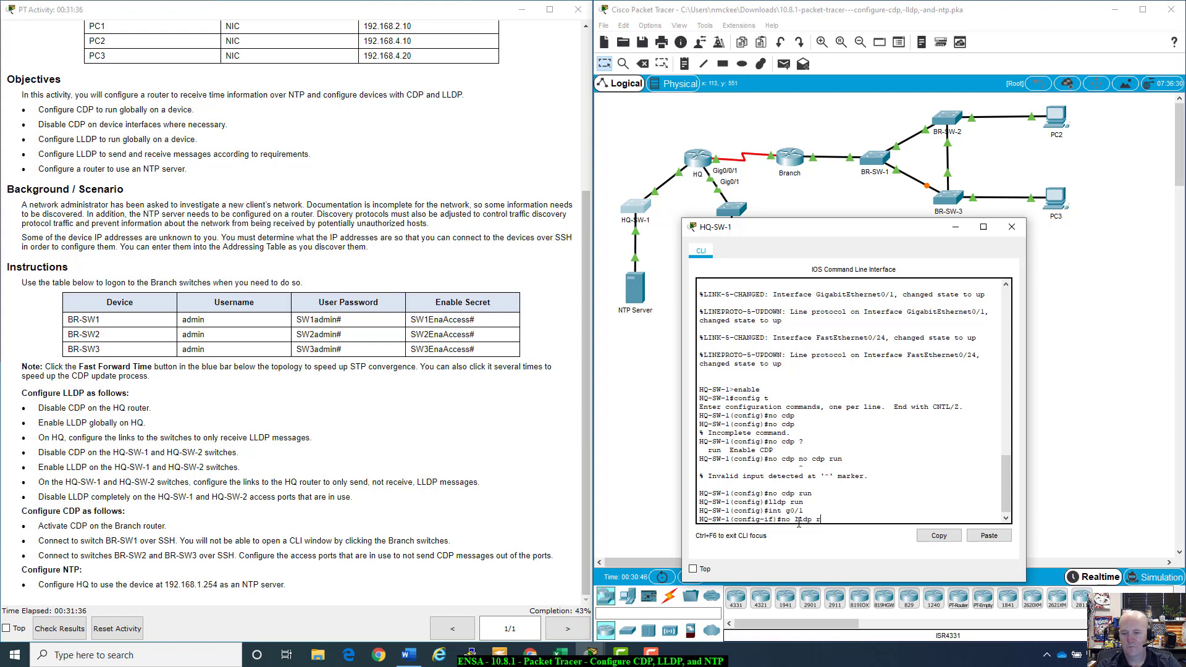
{"action": "key", "text": "Tab"}
{"action": "key", "text": "Return"}
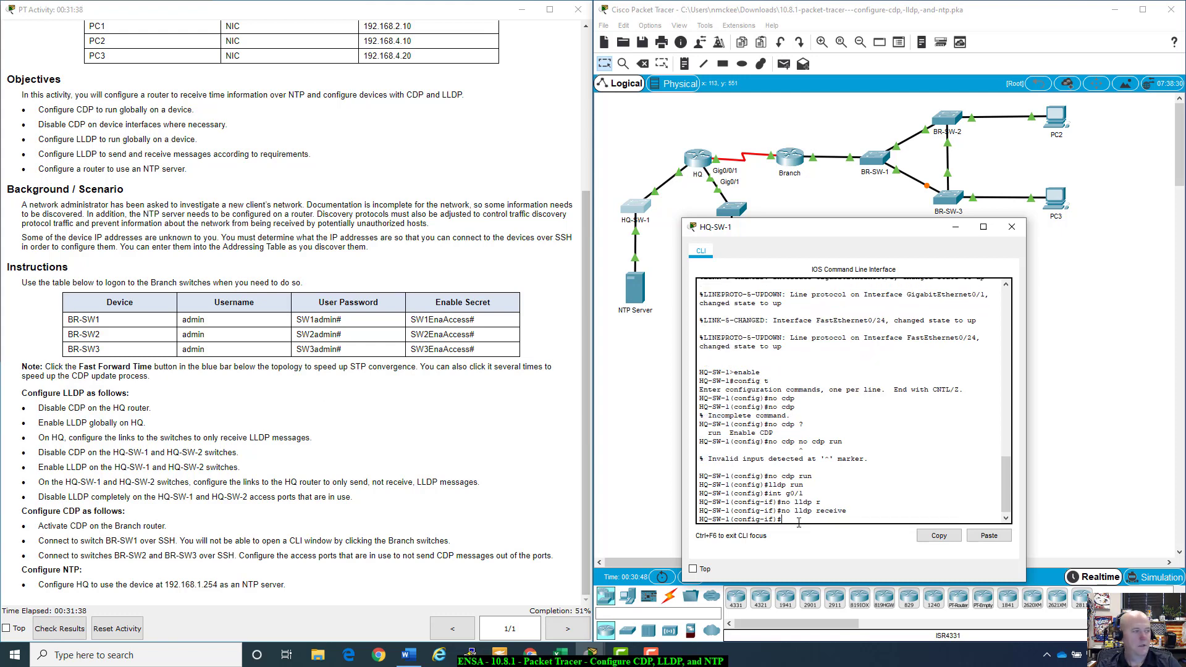
{"action": "type", "text": "lldp tran"}
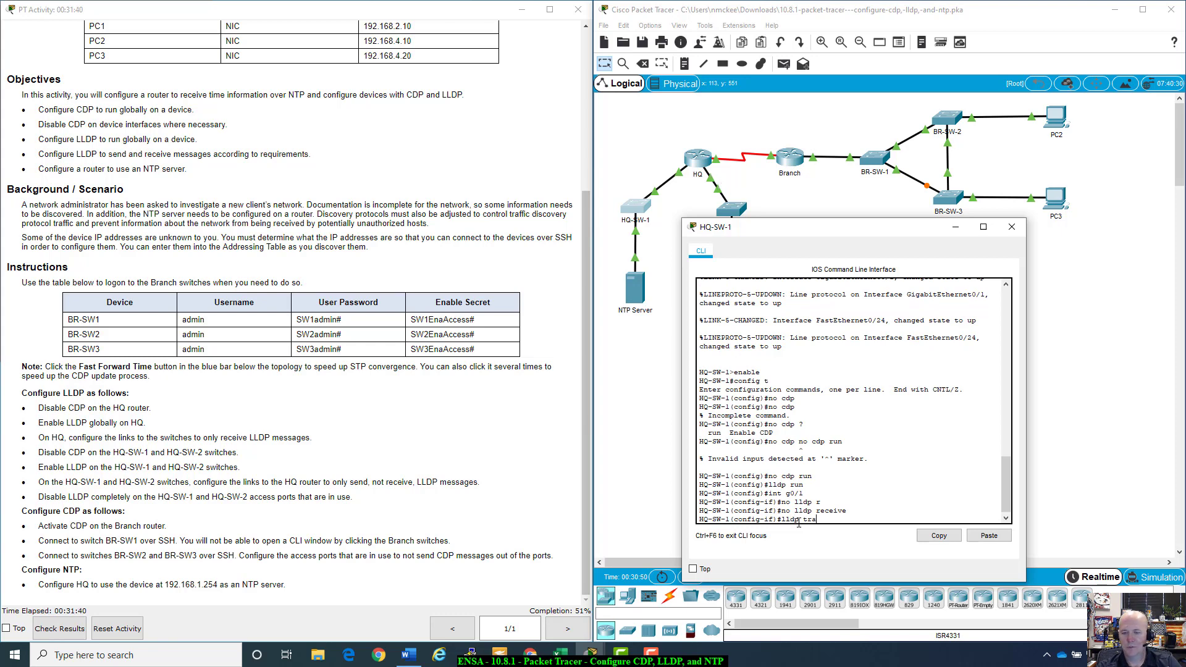
{"action": "key", "text": "Tab"}
{"action": "key", "text": "Return"}
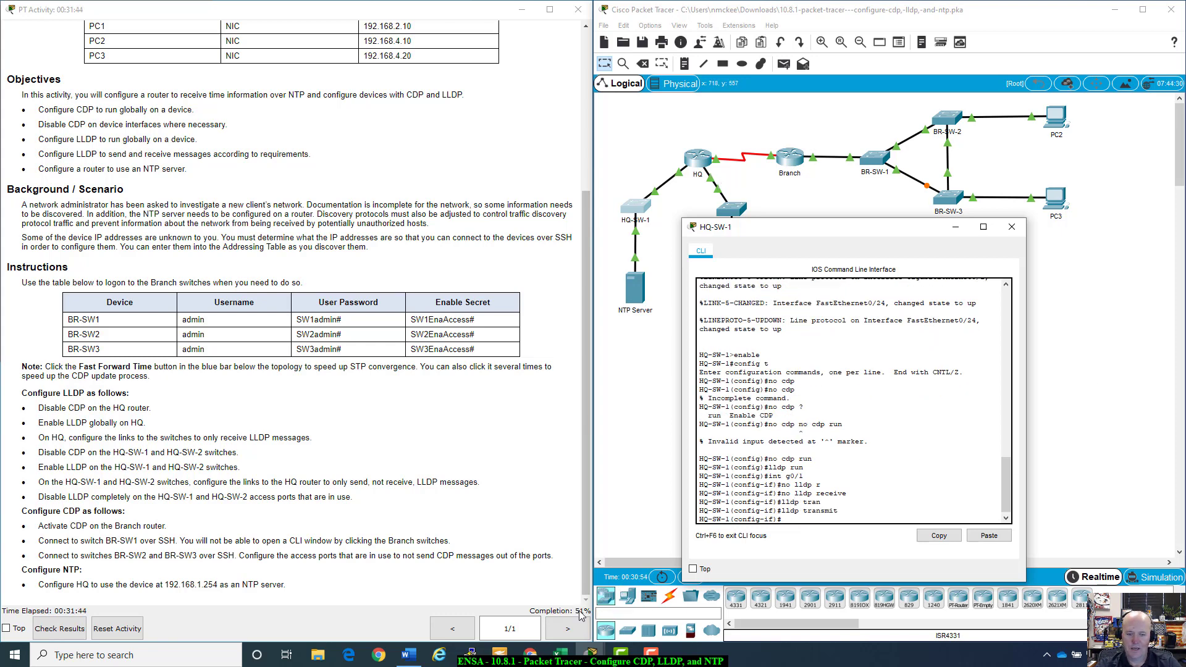
{"action": "left_click", "coordinate": [1011, 227]}
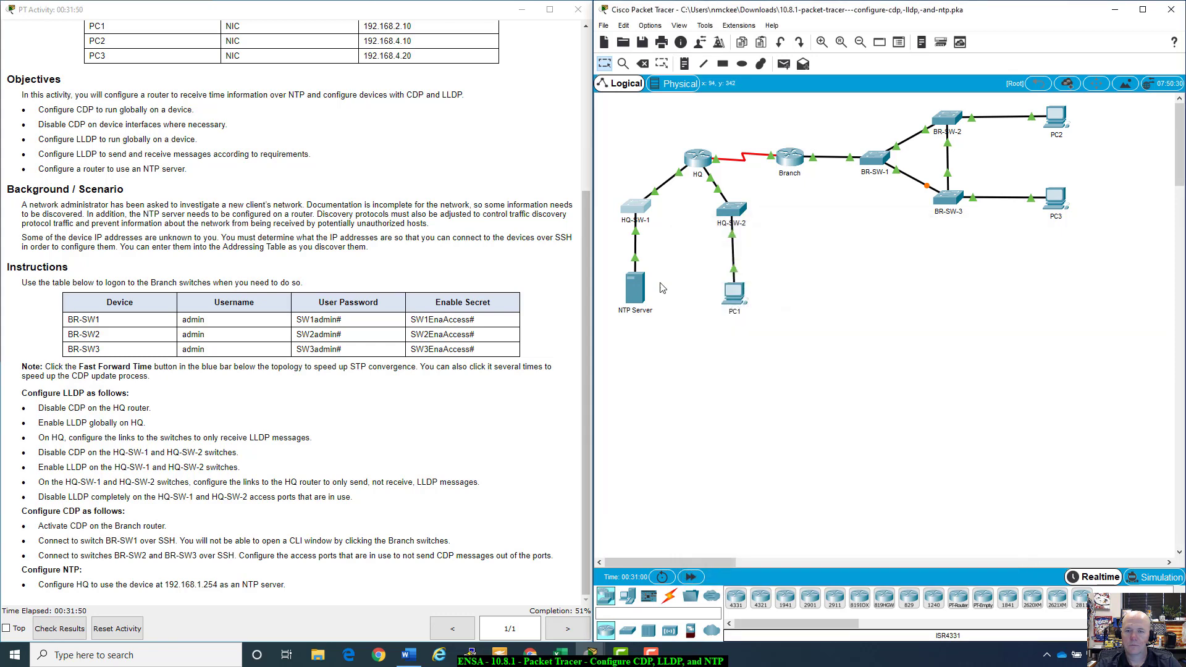
Step: On HQ-SW-2's interface G0/1 enter 'no lldp receive' and 'lldp transmit', then hide its console
{"action": "left_click", "coordinate": [735, 210]}
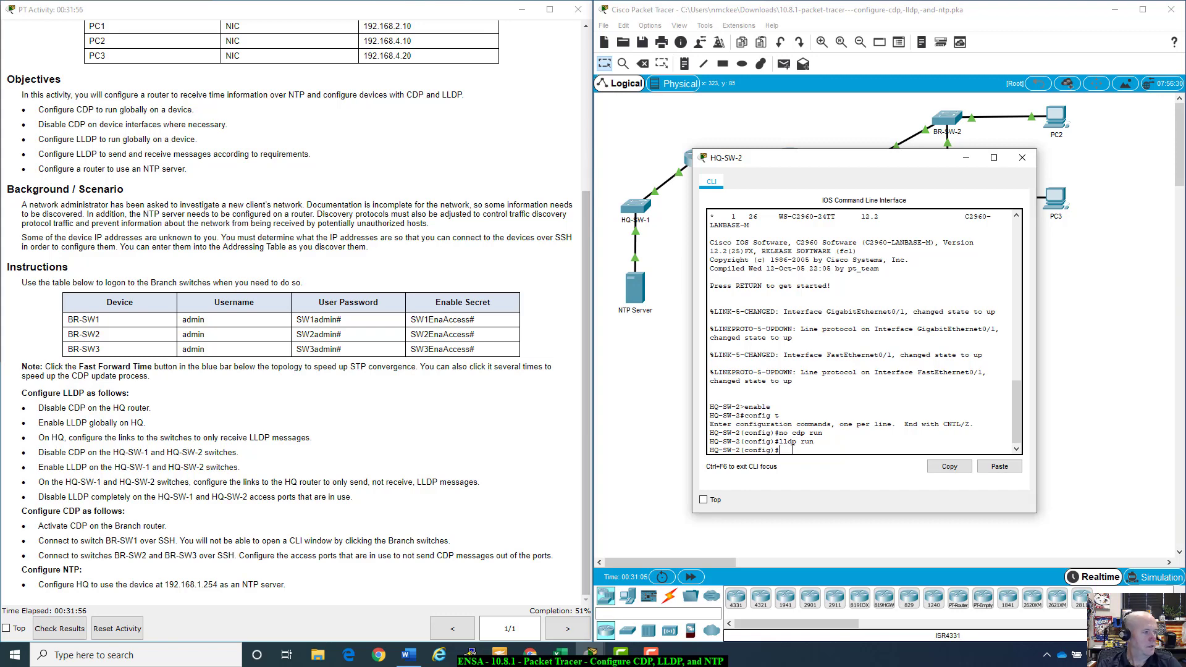
{"action": "type", "text": "int g0"}
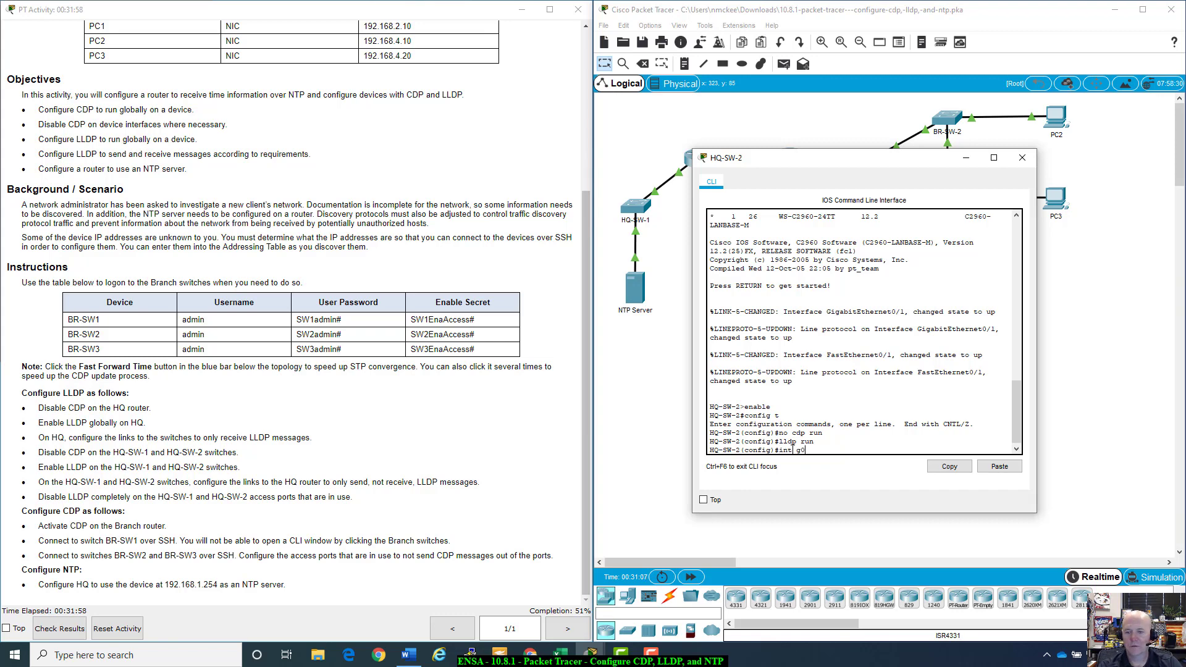
{"action": "key", "text": "BackSpace"}
{"action": "type", "text": "0/1"}
{"action": "key", "text": "Return"}
{"action": "type", "text": "no ll"}
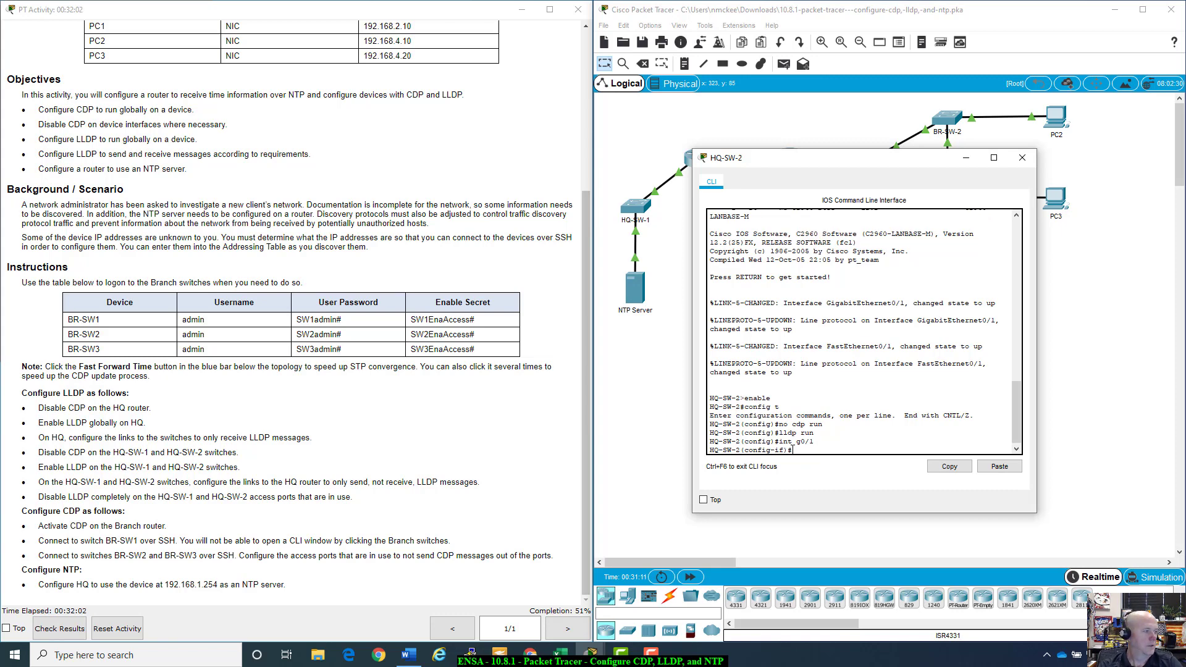
{"action": "type", "text": "dp "}
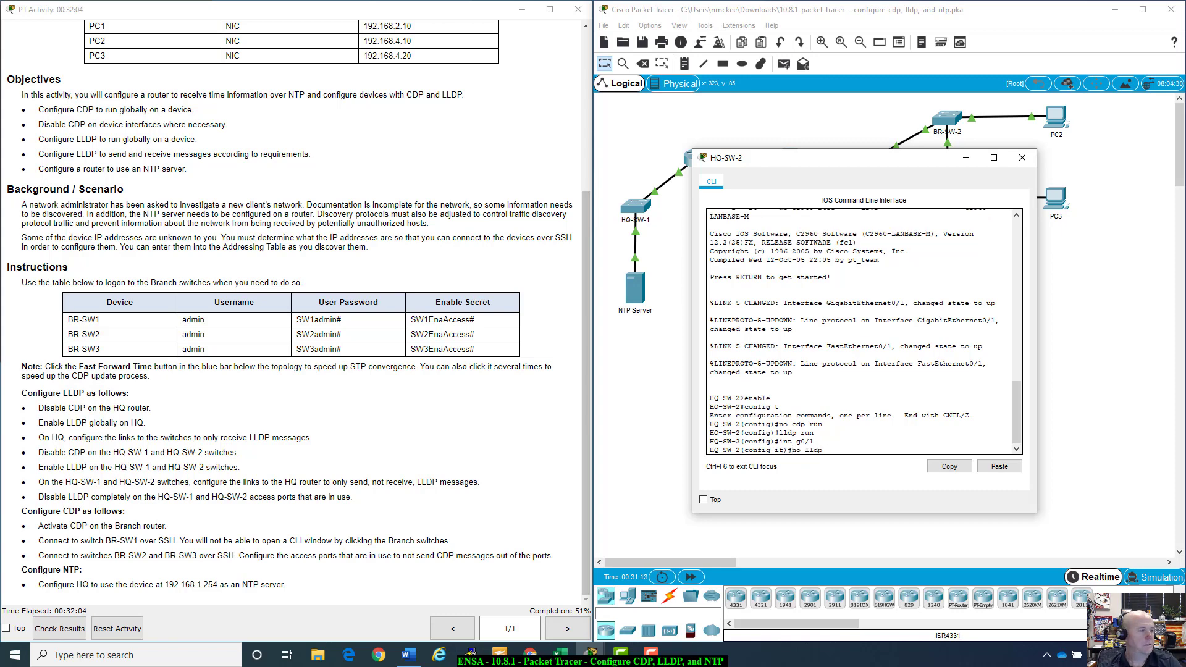
{"action": "type", "text": "re"}
{"action": "key", "text": "Tab"}
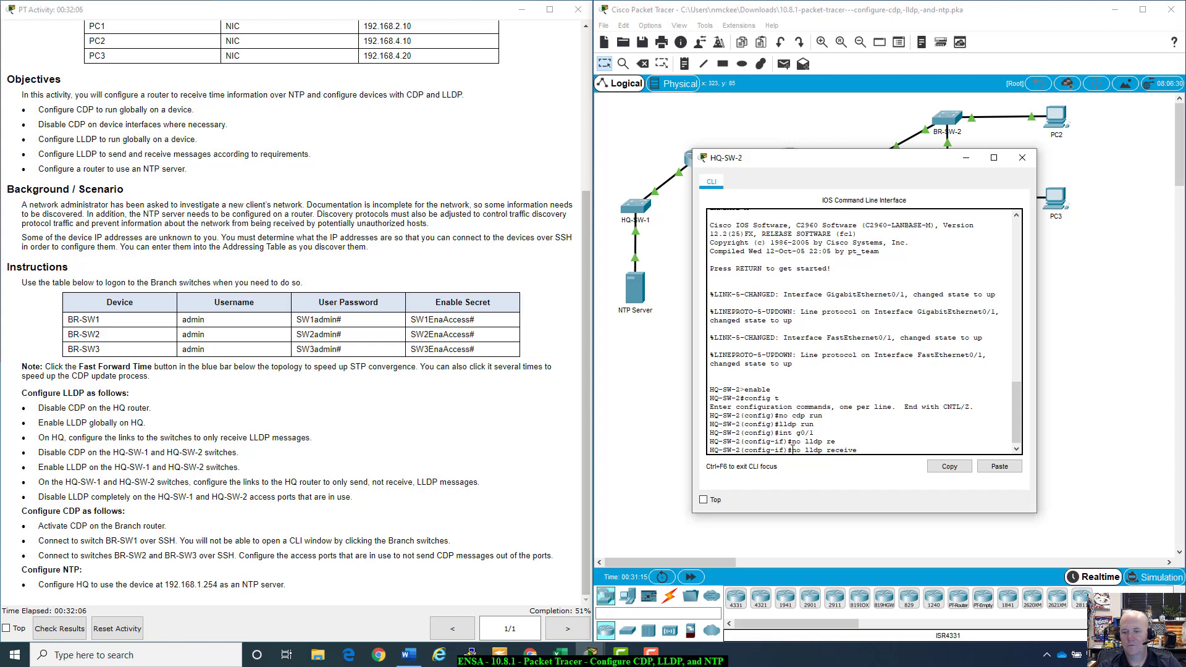
{"action": "key", "text": "Return"}
{"action": "type", "text": "lldp"}
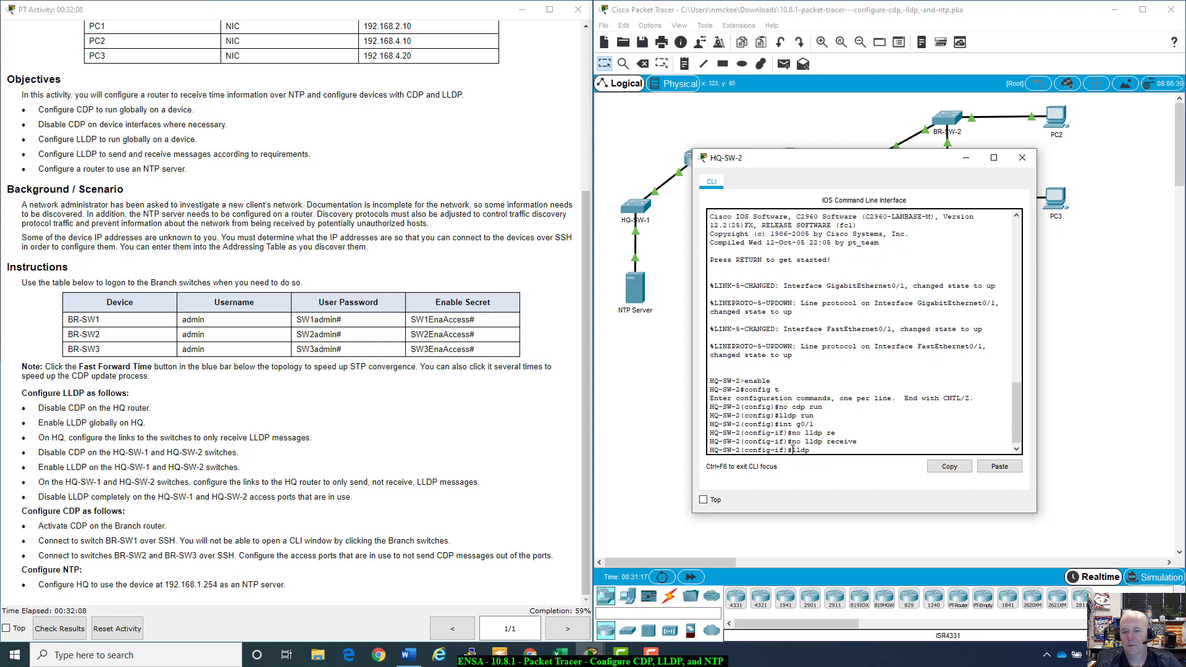
{"action": "type", "text": " tran"}
{"action": "key", "text": "Tab"}
{"action": "key", "text": "Return"}
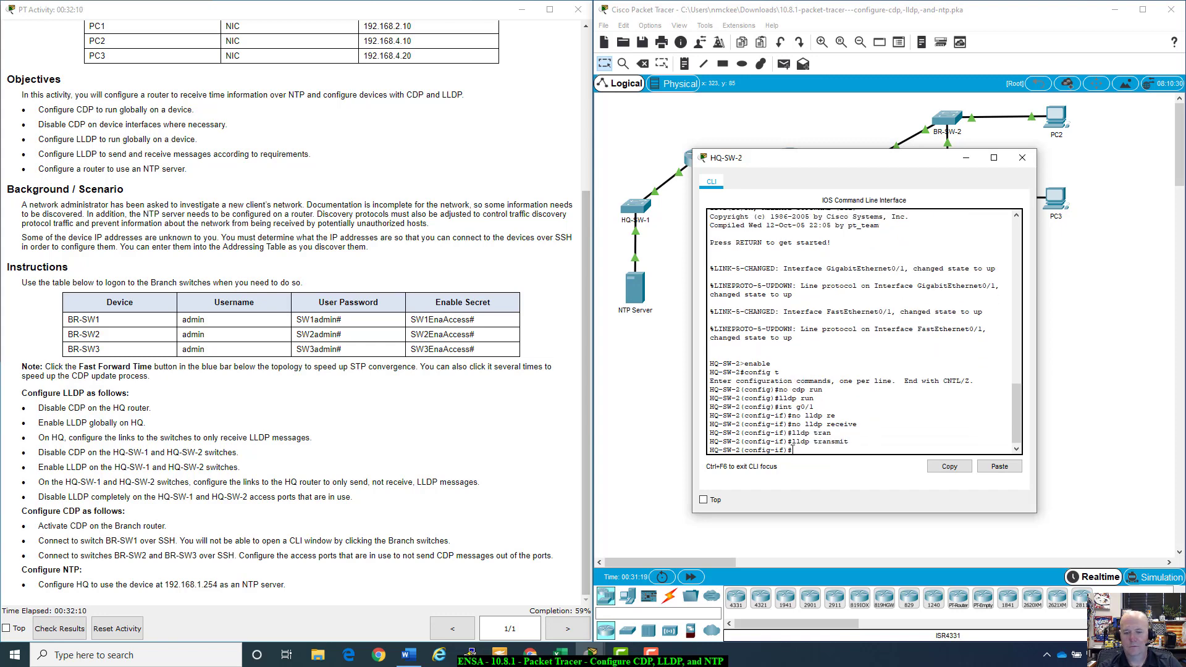
{"action": "left_click", "coordinate": [966, 158]}
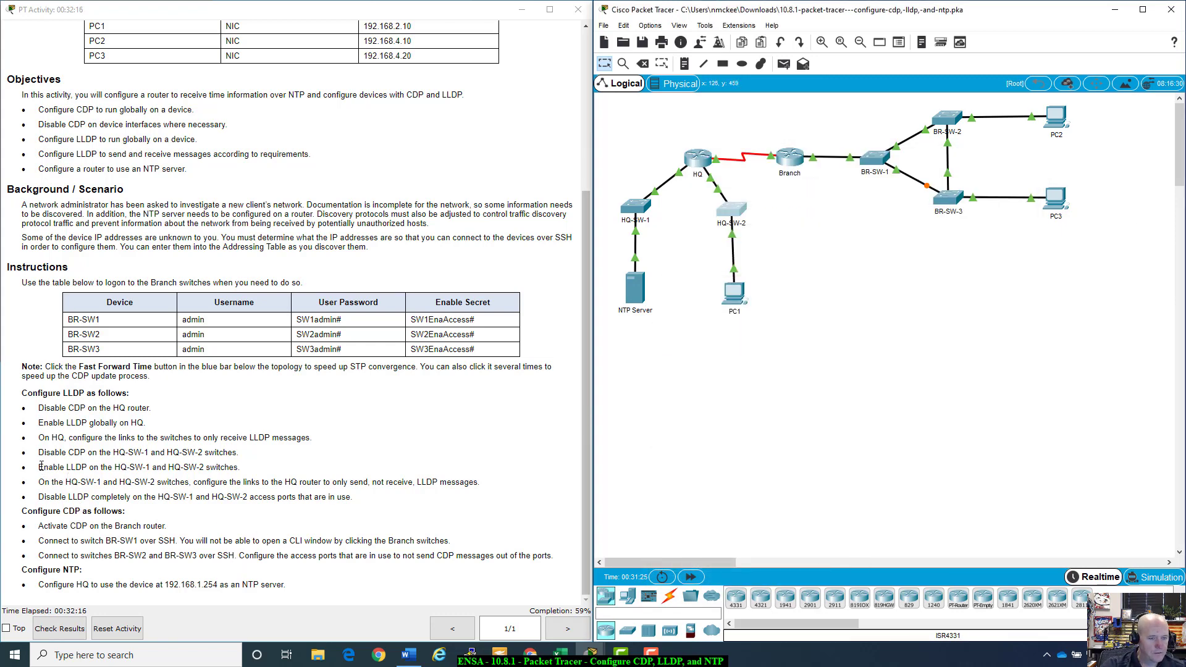
Step: Mark the send-only and disable-LLDP instructions in the activity text for reference
{"action": "left_click_drag", "start_coordinate": [40, 483], "coordinate": [485, 482]}
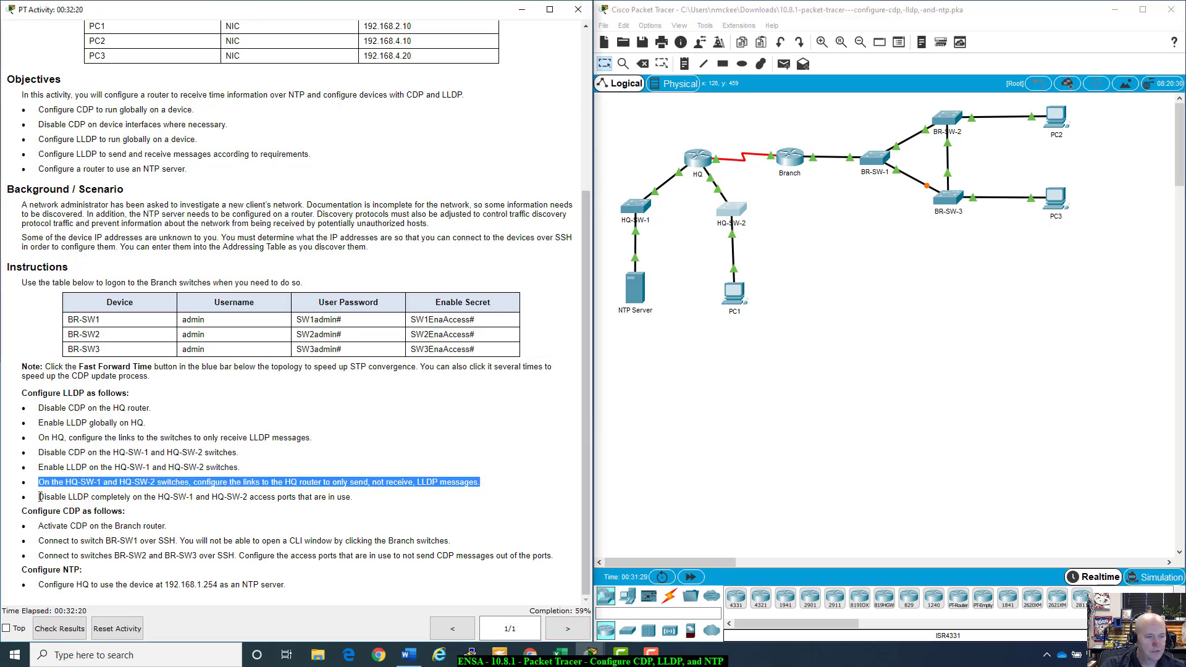
{"action": "left_click_drag", "start_coordinate": [39, 497], "coordinate": [370, 499]}
{"action": "left_click", "coordinate": [405, 511]}
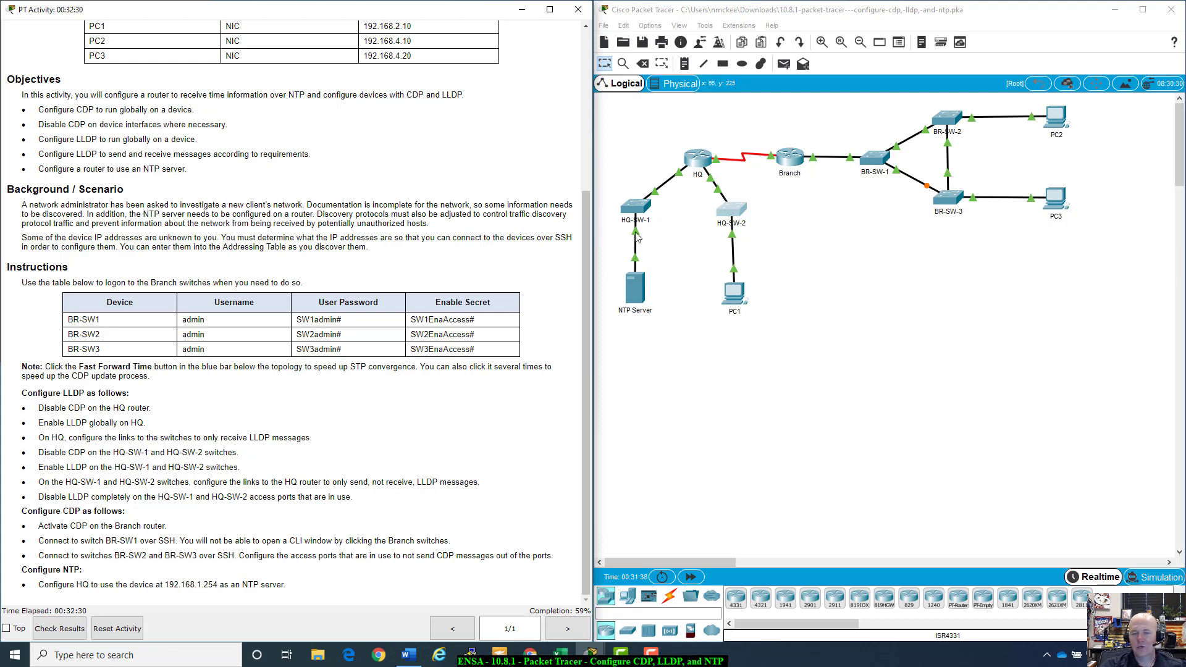
Step: Check the port labels on the HQ-SW-1–NTP Server and HQ-SW-2–PC1 links, then reopen HQ-SW-1's CLI
{"action": "left_click", "coordinate": [665, 229]}
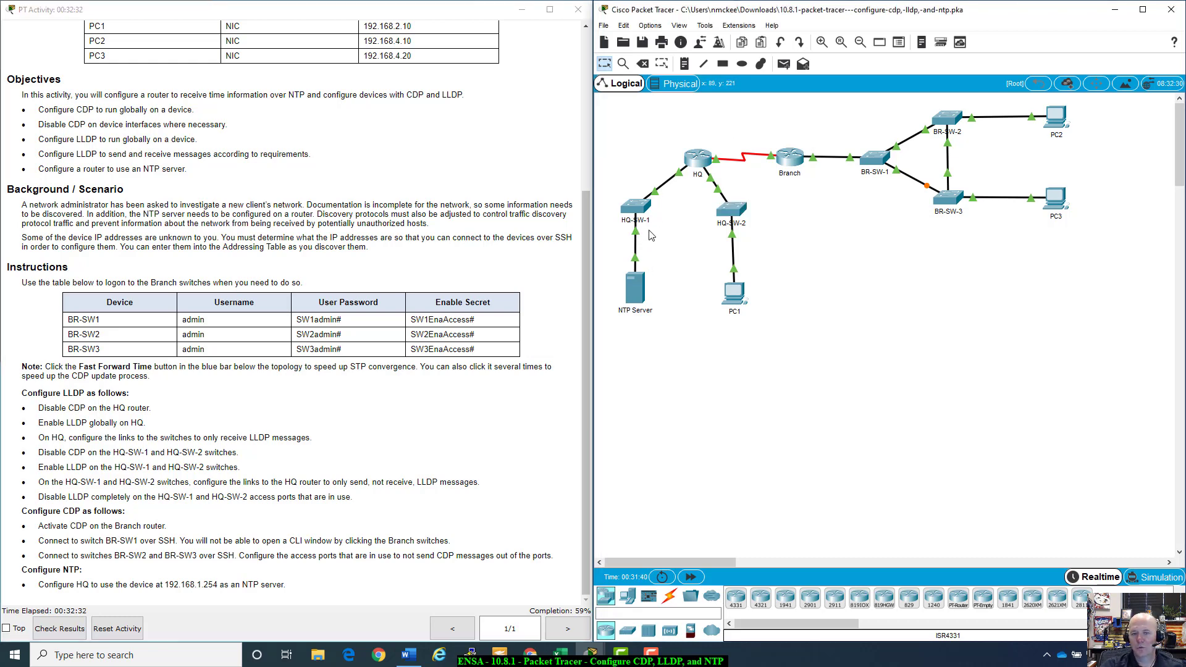
{"action": "mouse_move", "coordinate": [638, 239]}
{"action": "mouse_move", "coordinate": [736, 238]}
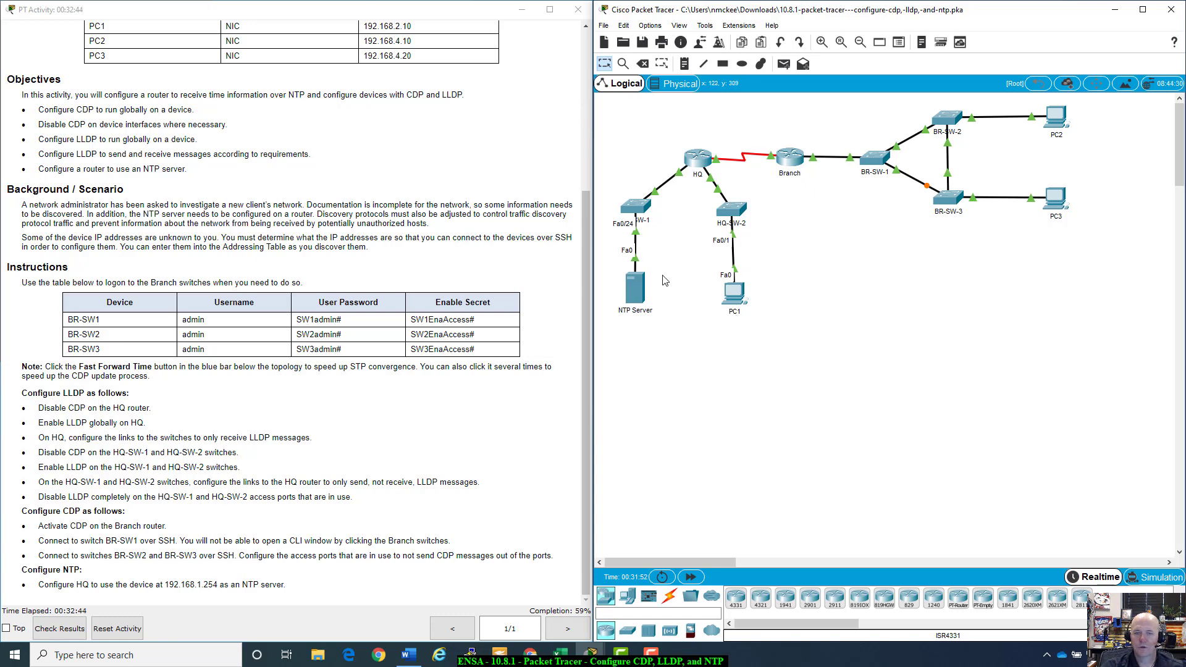
{"action": "left_click", "coordinate": [633, 203]}
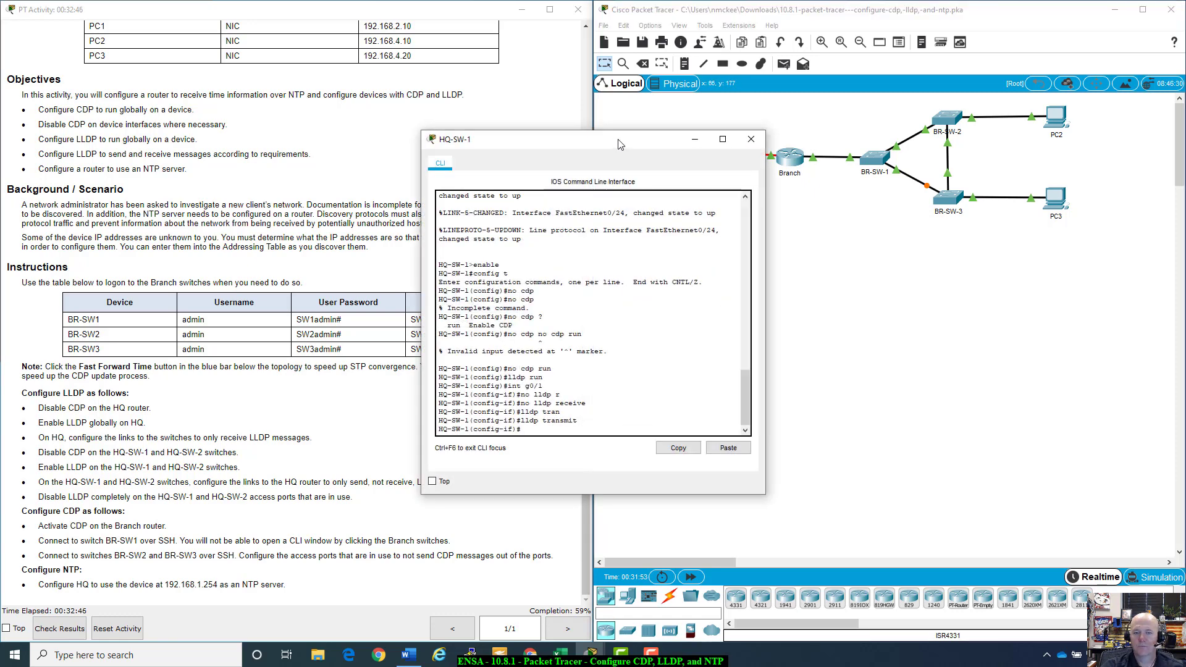
Step: On HQ-SW-1 interface Fa0/24, disable LLDP transmit and receive, then close the console
{"action": "left_click_drag", "start_coordinate": [622, 145], "coordinate": [833, 287]}
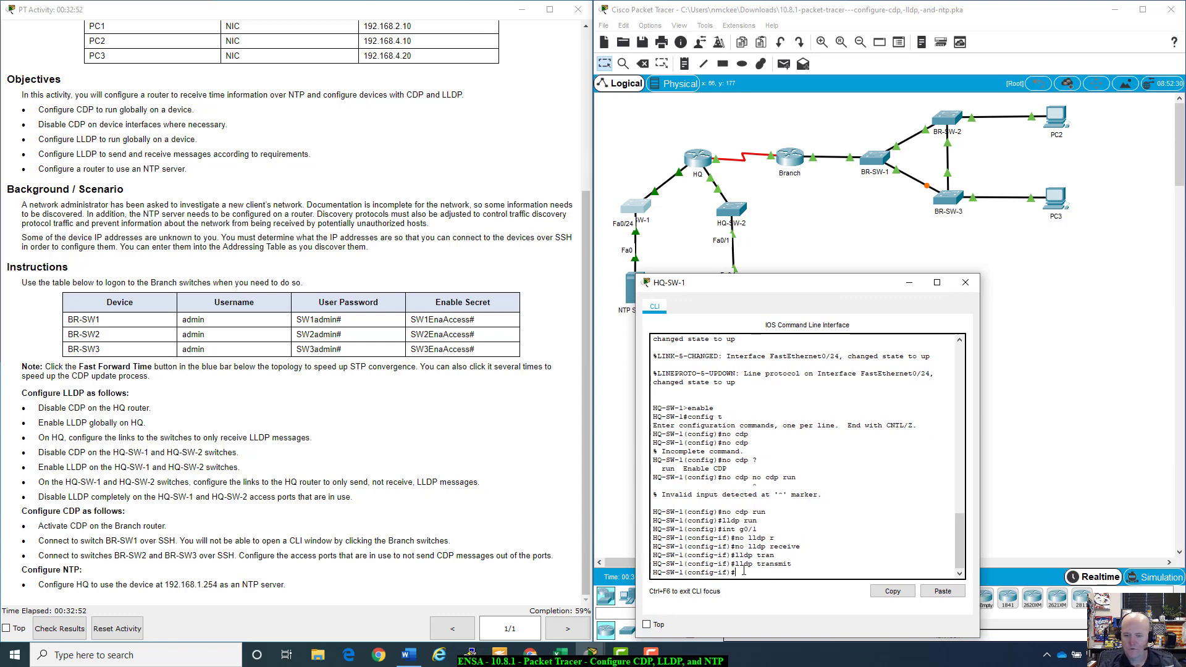
{"action": "type", "text": "int g"}
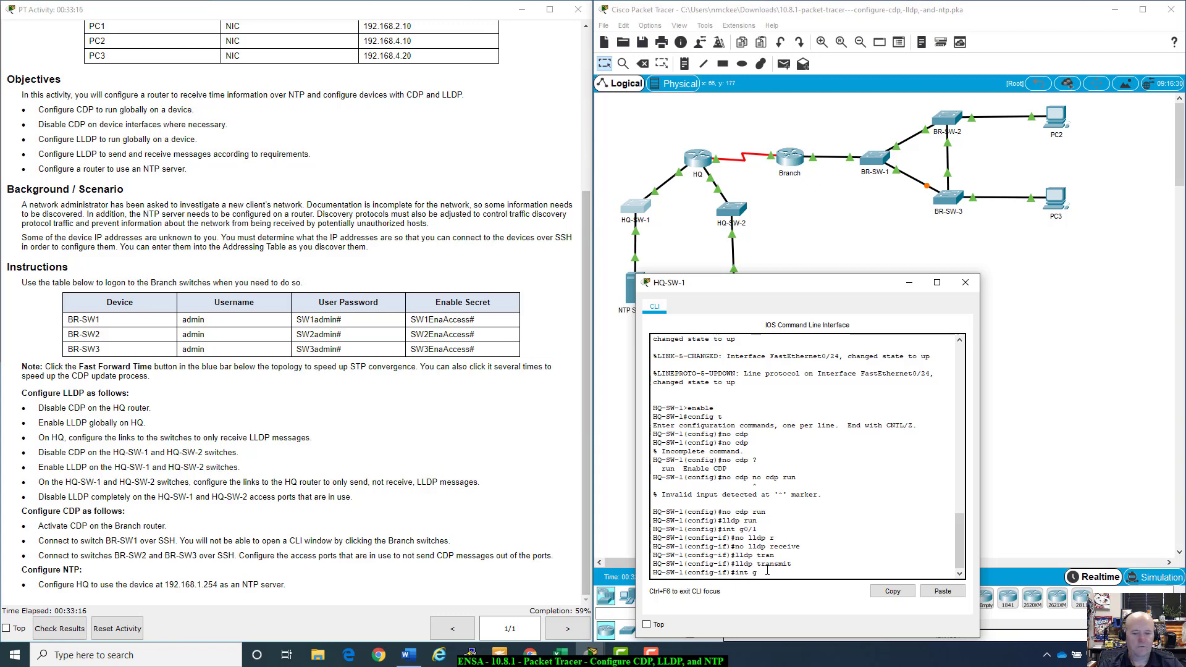
{"action": "key", "text": "BackSpace"}
{"action": "type", "text": "f0"}
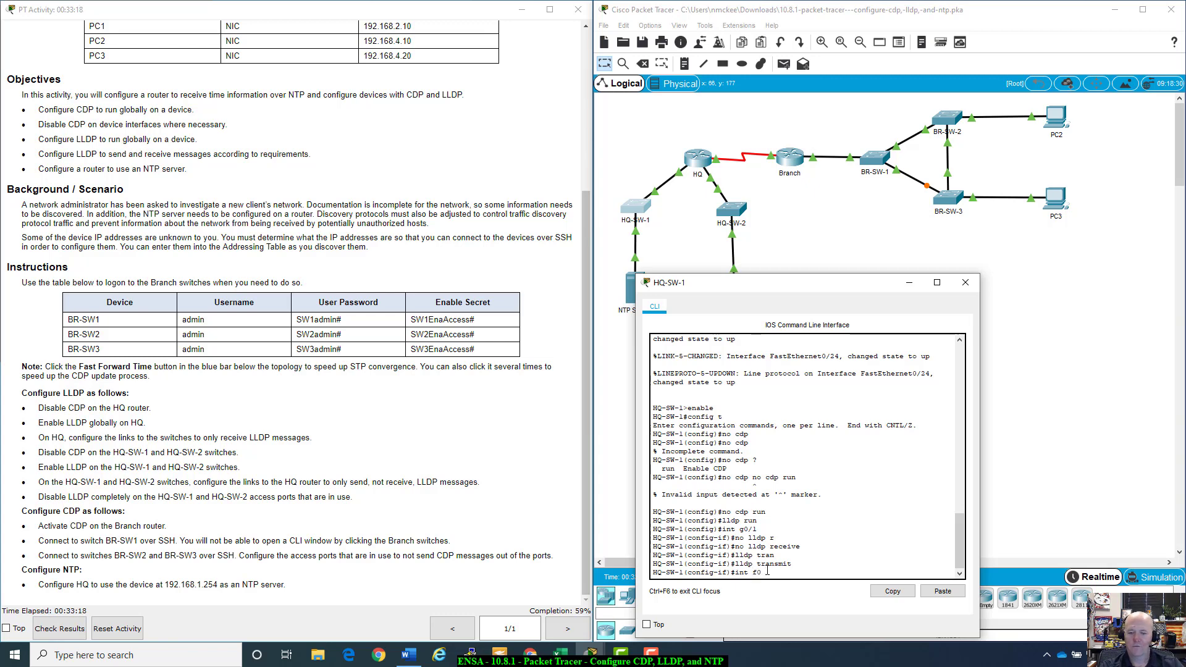
{"action": "type", "text": "/124"}
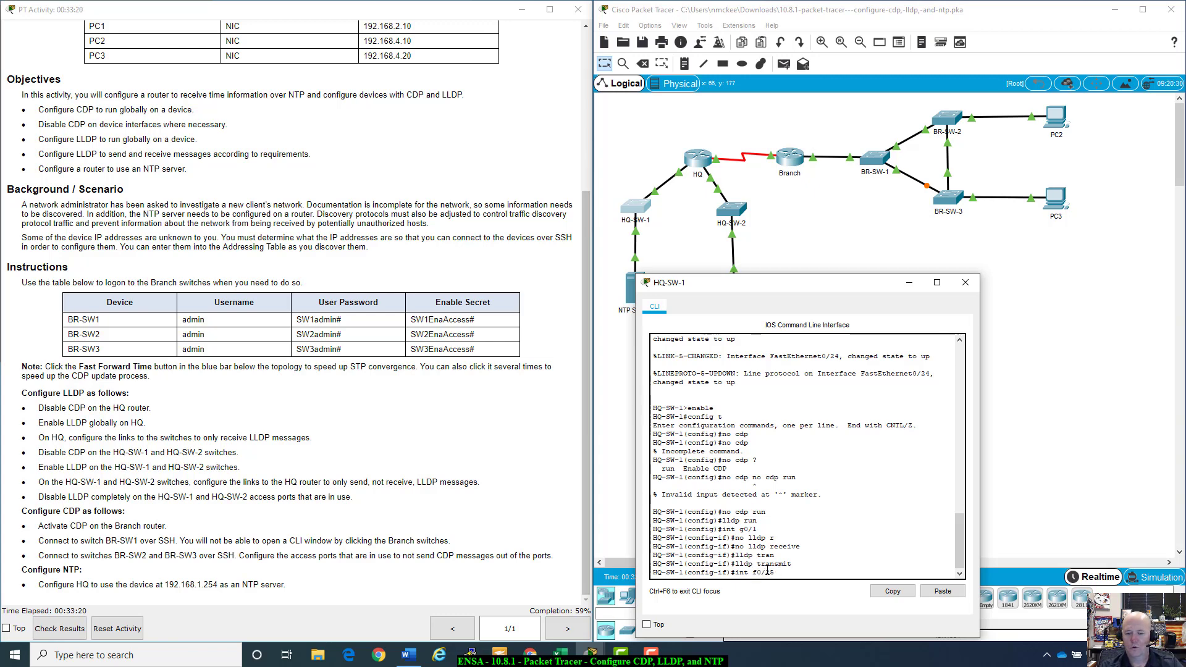
{"action": "key", "text": "Return"}
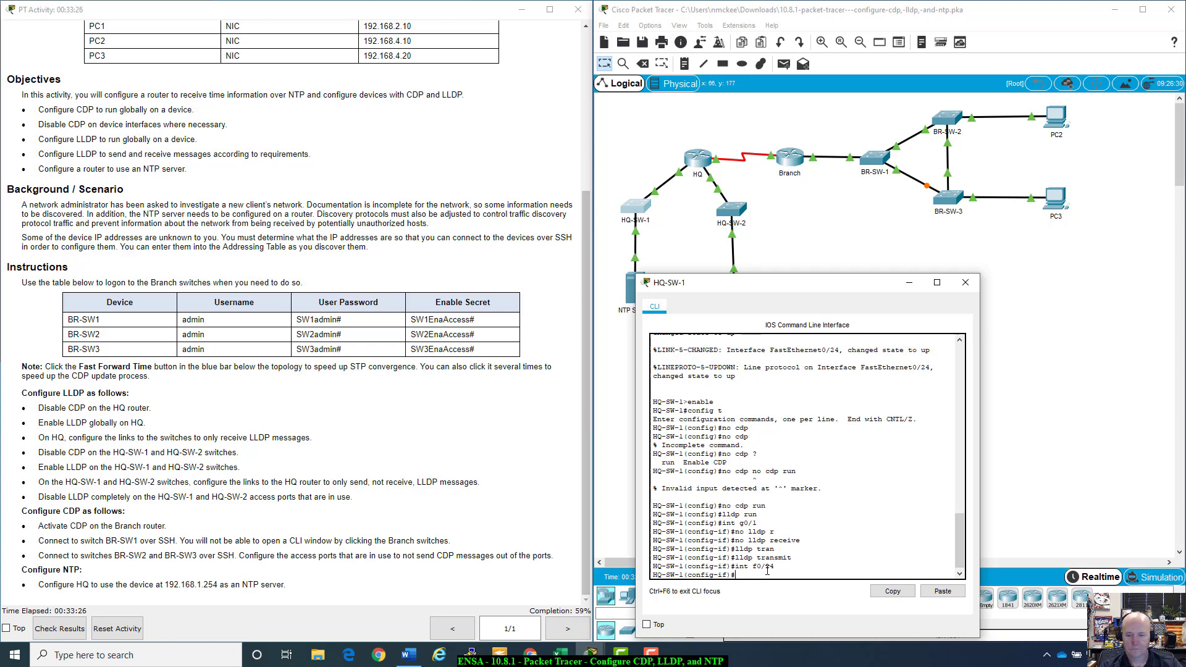
{"action": "type", "text": "lldp"}
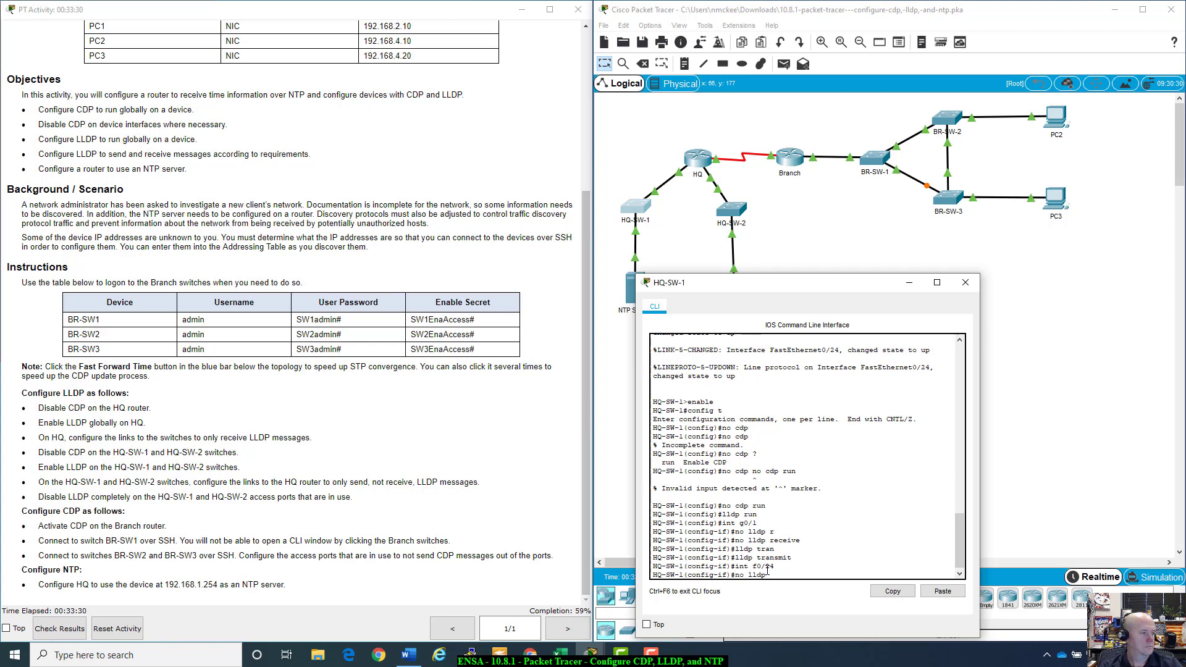
{"action": "type", "text": " tr"}
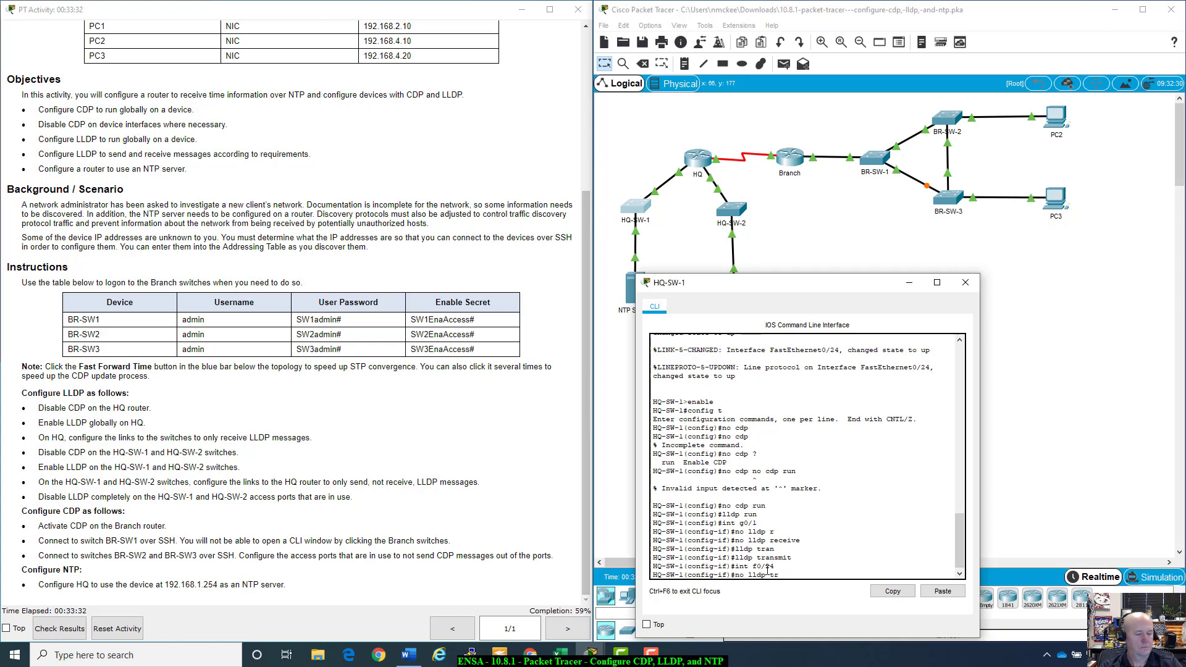
{"action": "key", "text": "Tab"}
{"action": "key", "text": "Return"}
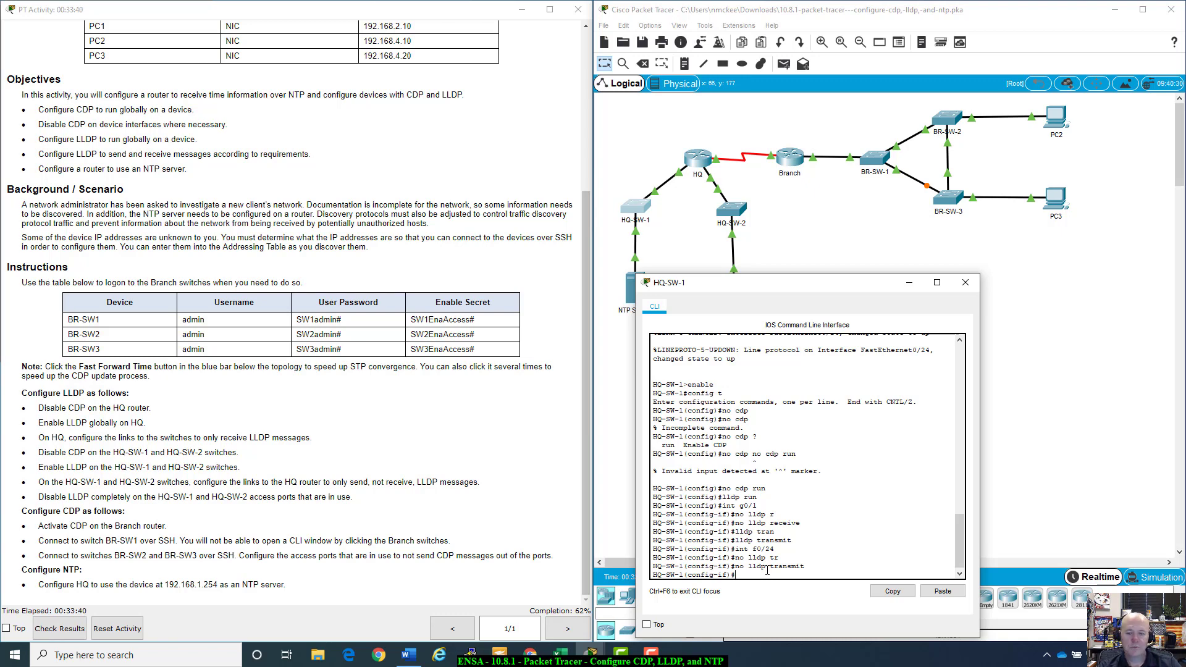
{"action": "type", "text": "lldp"}
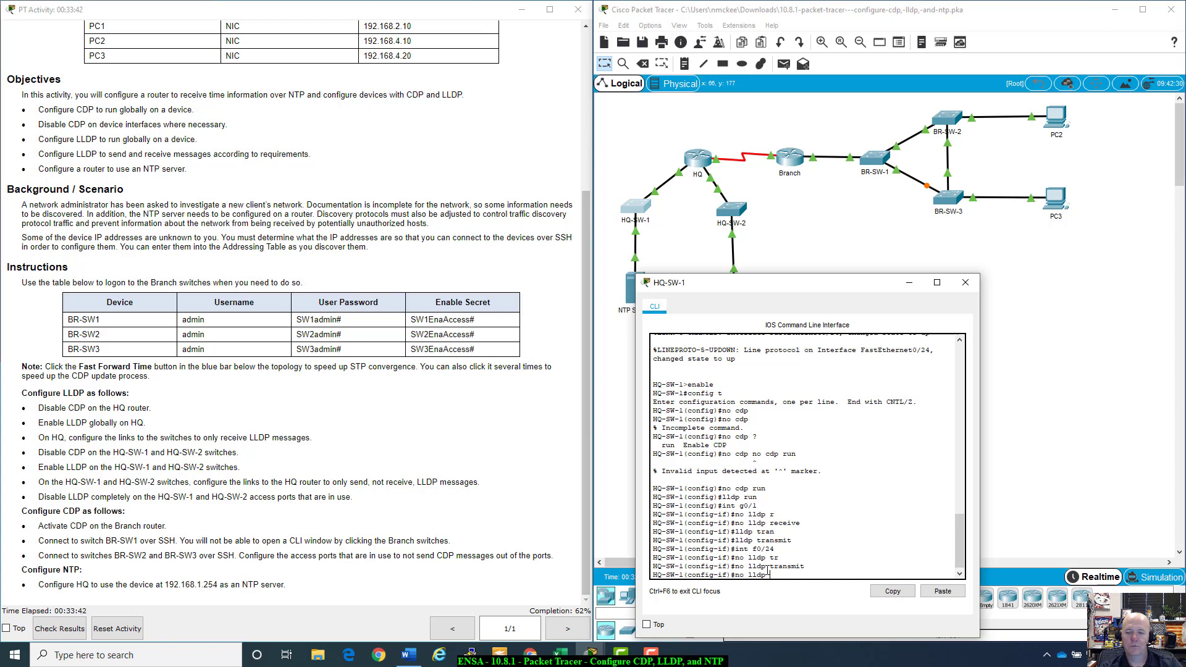
{"action": "type", "text": " t"}
{"action": "type", "text": "e"}
{"action": "key", "text": "Tab"}
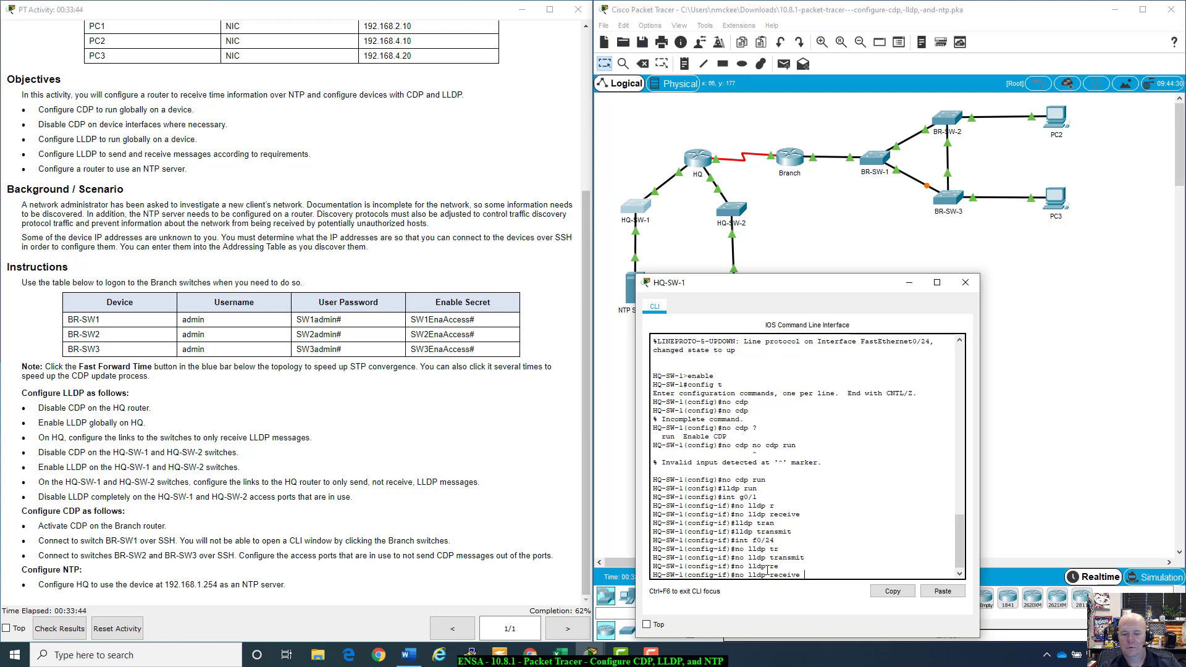
{"action": "key", "text": "Return"}
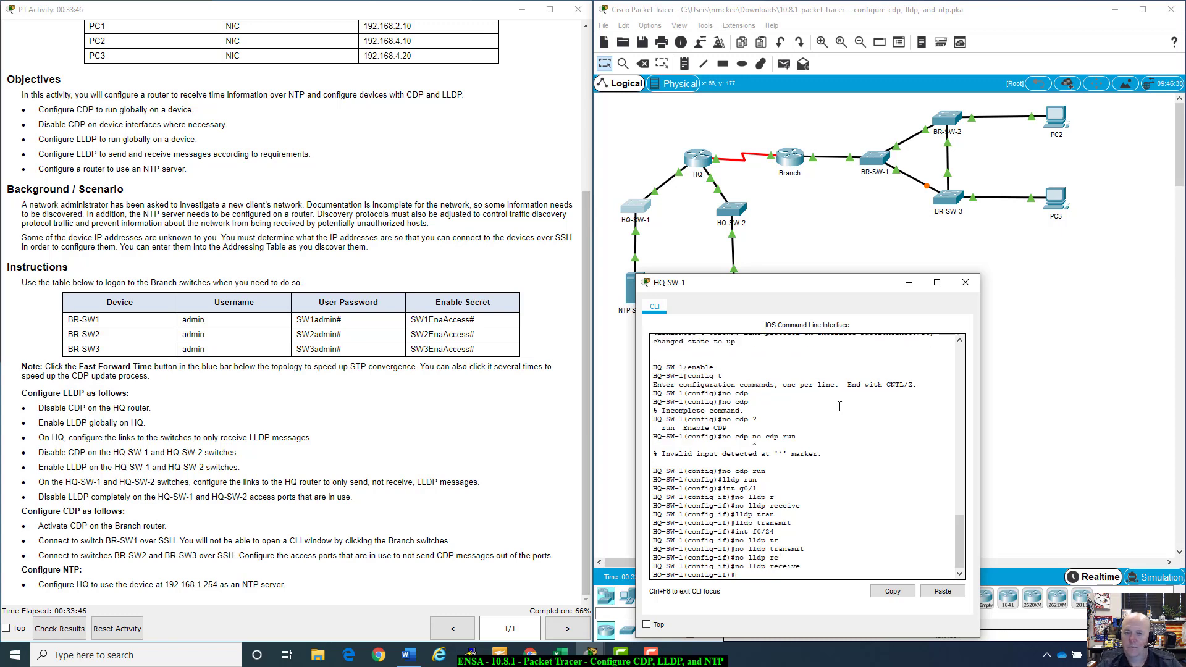
{"action": "left_click", "coordinate": [965, 283]}
Step: On HQ-SW-2 interface F0/1, run no lldp transmit and no lldp receive
{"action": "left_click", "coordinate": [738, 210]}
{"action": "left_click_drag", "start_coordinate": [797, 235], "coordinate": [865, 290]}
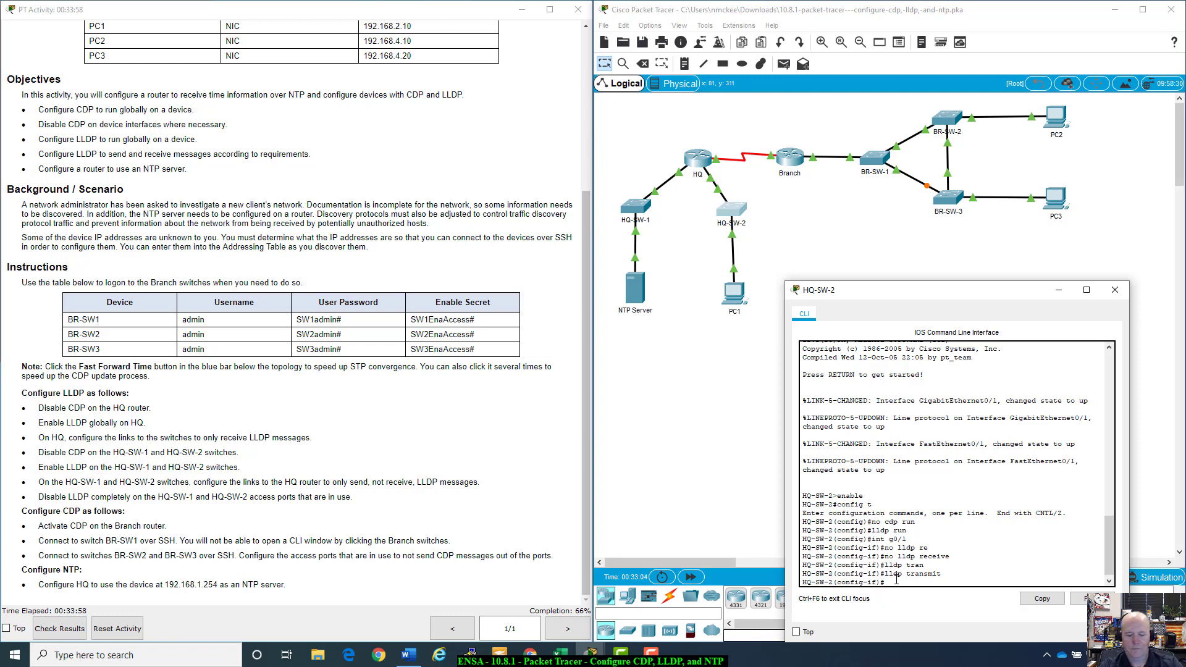
{"action": "type", "text": "int "}
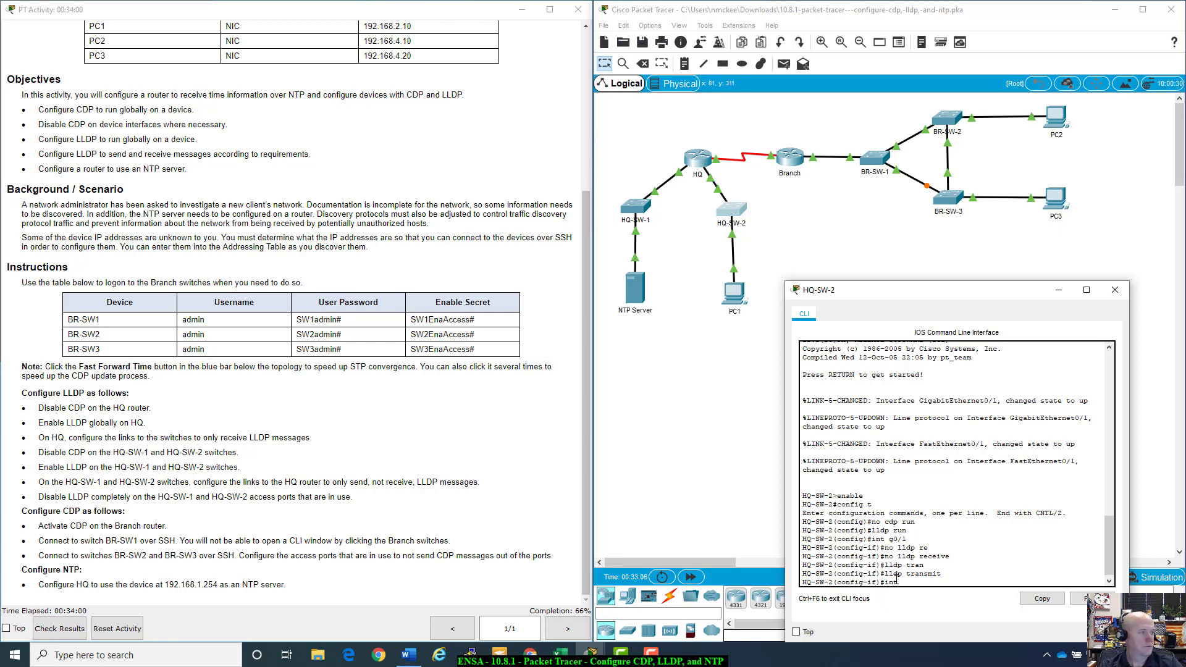
{"action": "type", "text": "f0."}
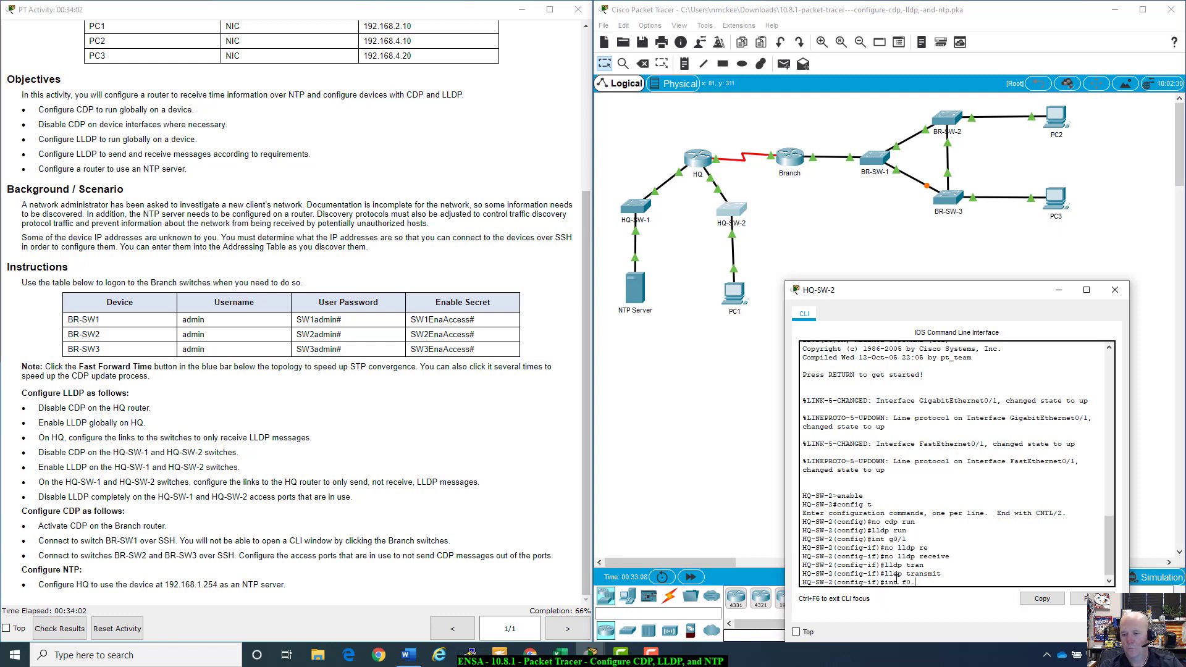
{"action": "type", "text": "//1"}
{"action": "key", "text": "Return"}
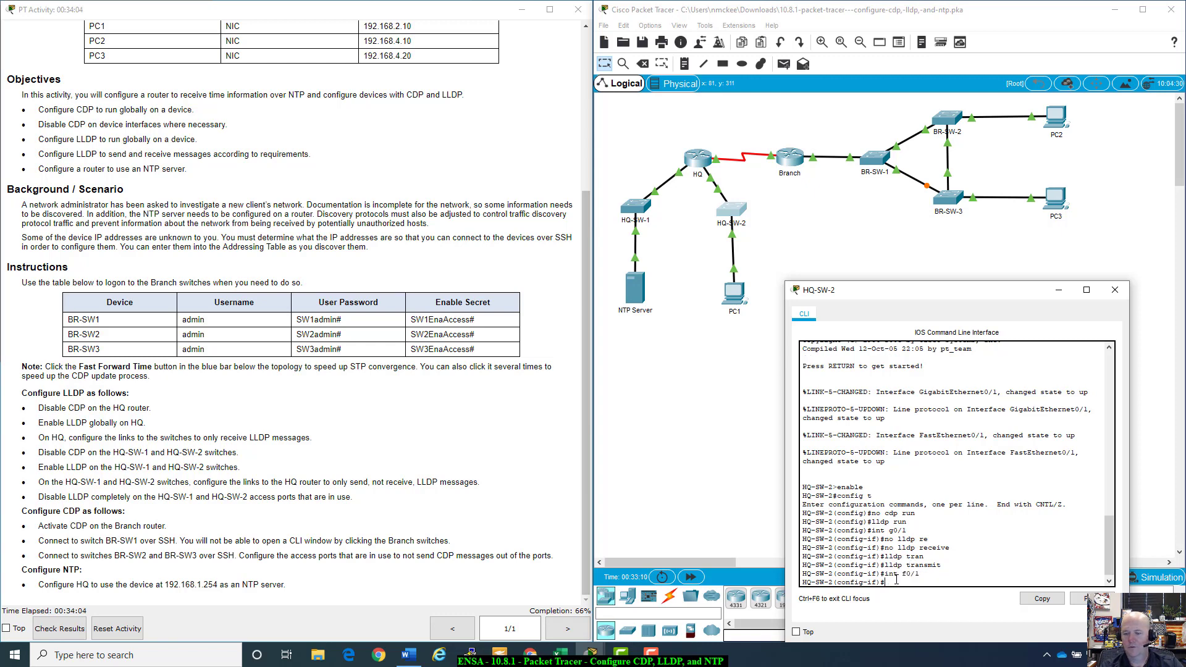
{"action": "type", "text": "no"}
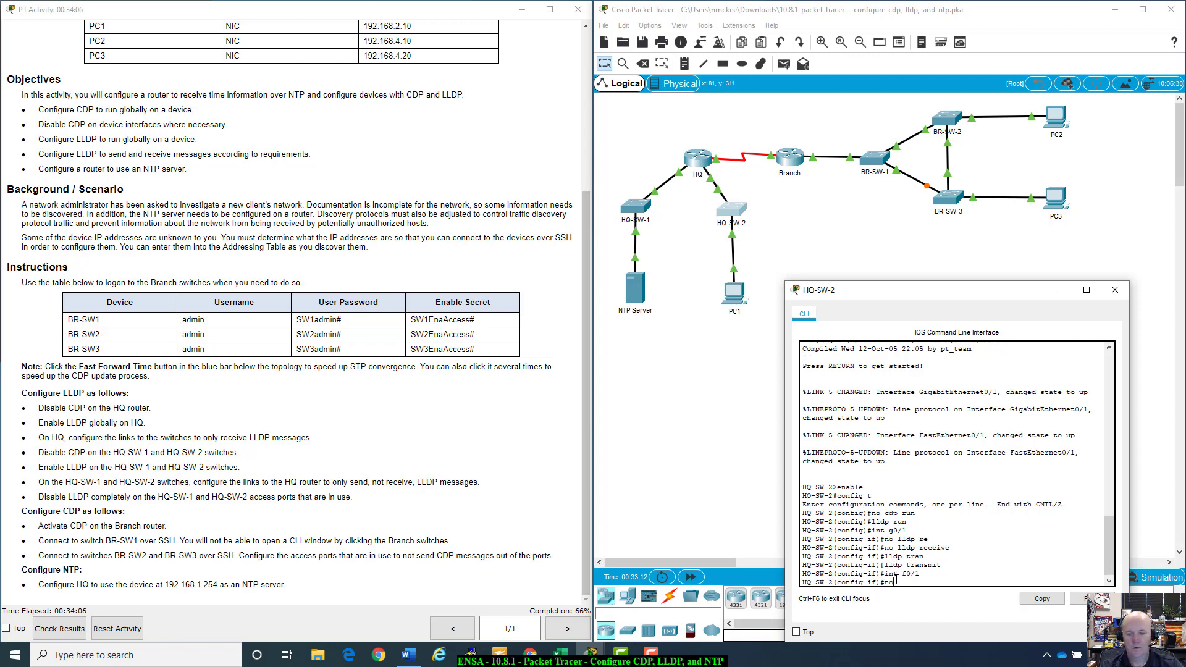
{"action": "type", "text": " lldp tran"}
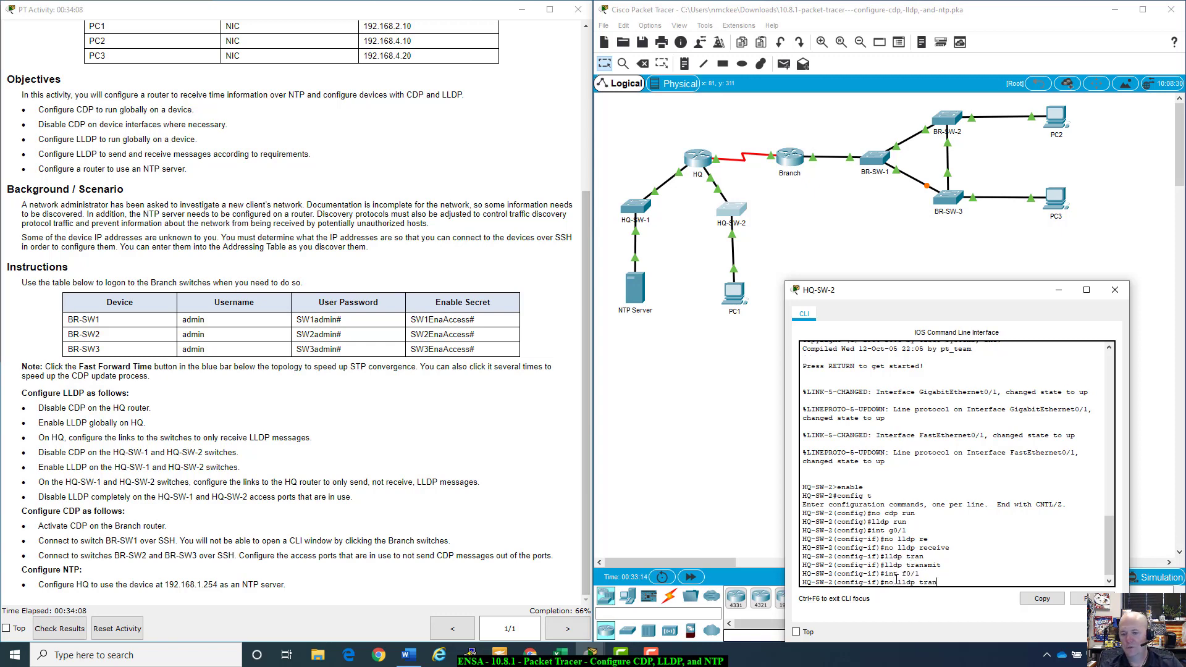
{"action": "key", "text": "Tab"}
{"action": "key", "text": "Return"}
{"action": "type", "text": "no"}
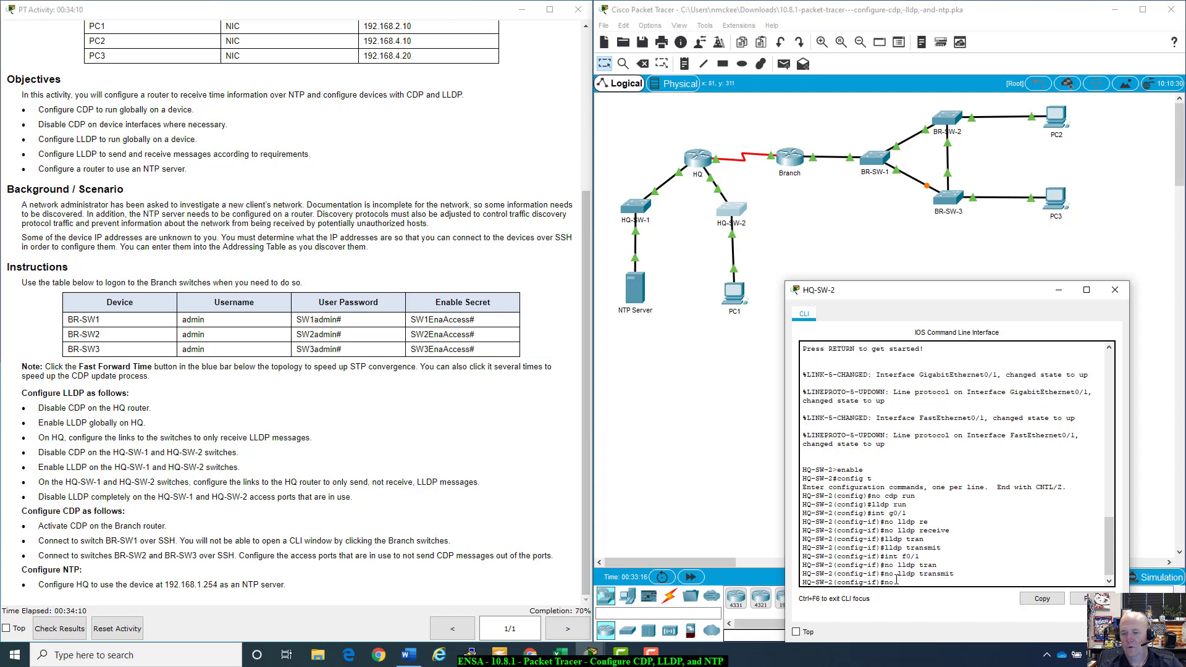
{"action": "type", "text": " lldp re"}
{"action": "key", "text": "Tab"}
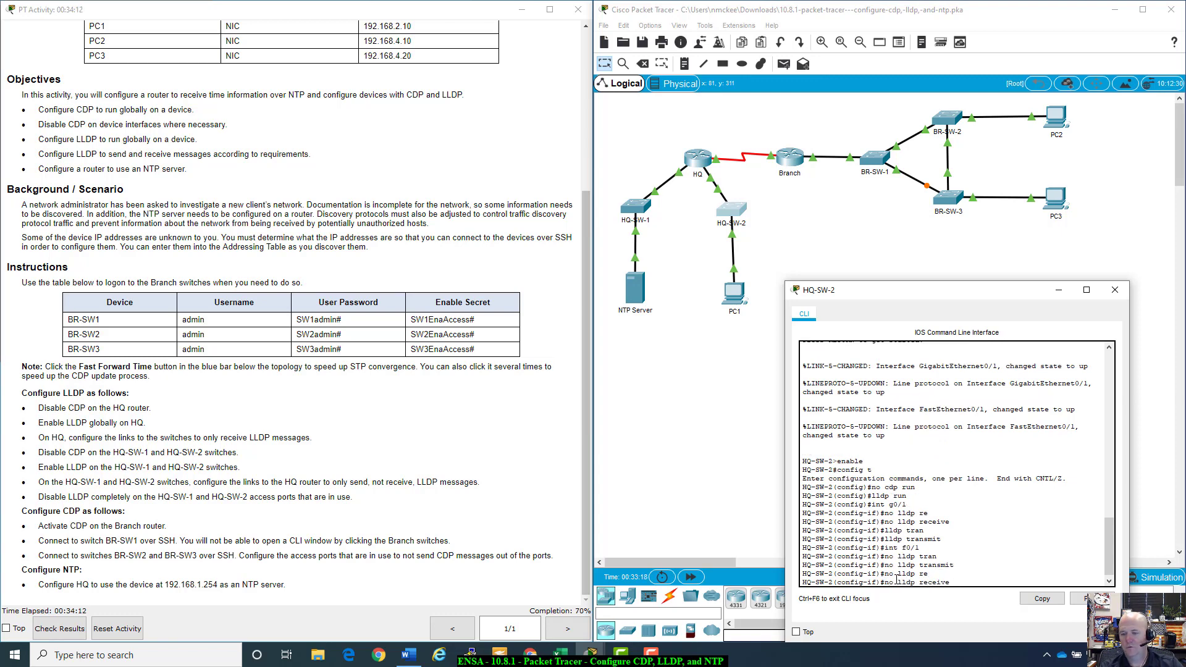
{"action": "key", "text": "Return"}
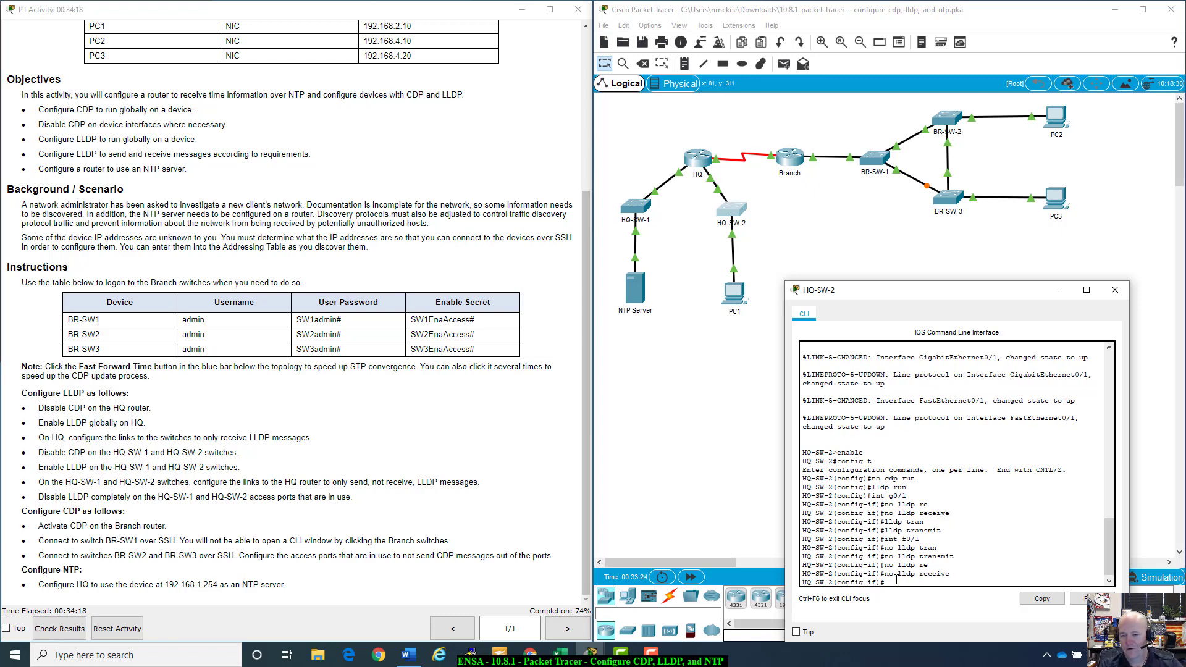
Step: Review the lldp help options, put the HQ-SW-2 console away, and bring up the Branch router's console
{"action": "type", "text": "lldp ?"}
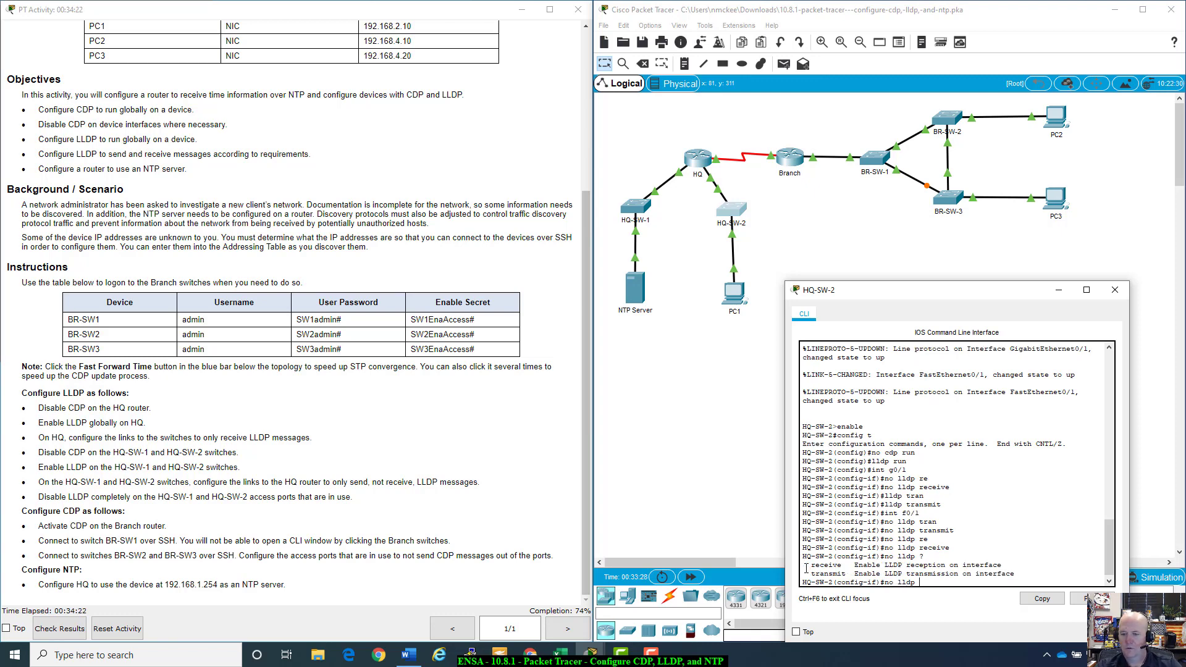
{"action": "left_click_drag", "start_coordinate": [812, 566], "coordinate": [1023, 573]}
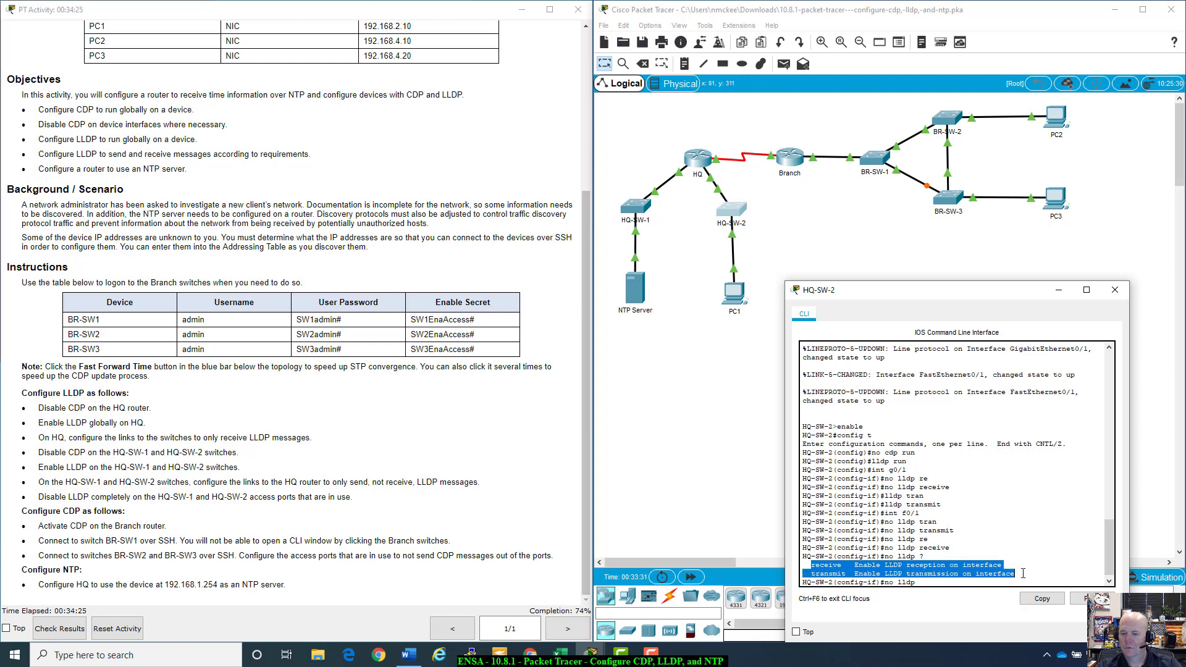
{"action": "left_click", "coordinate": [919, 581]}
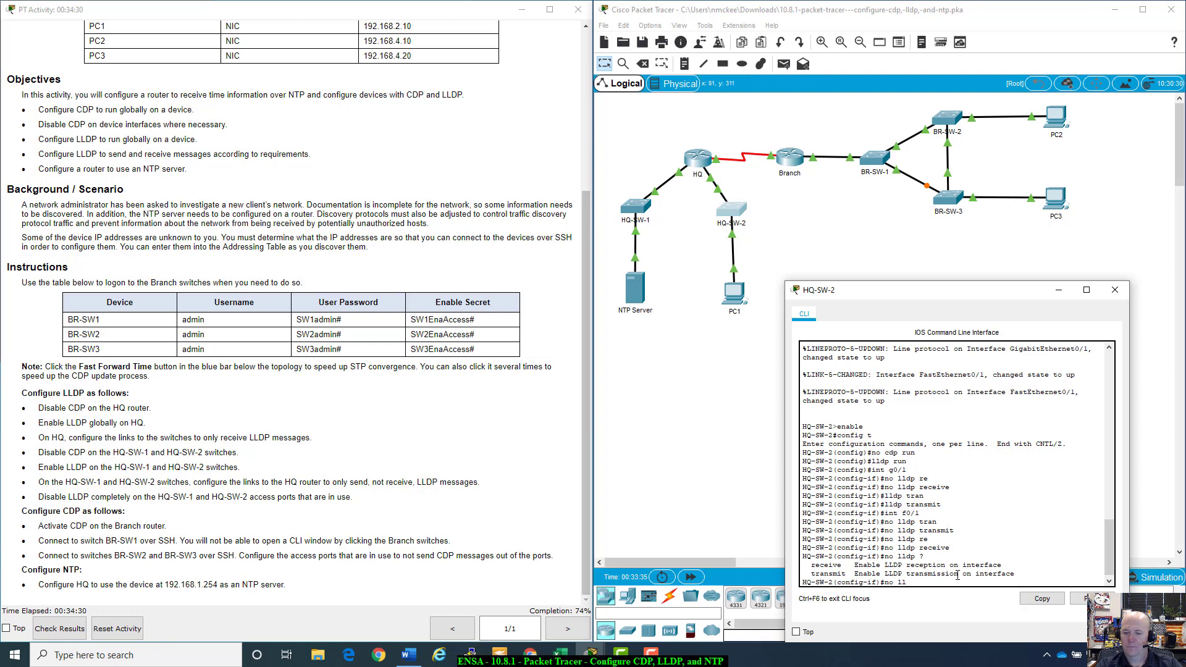
{"action": "key", "text": "BackSpace"}
{"action": "left_click", "coordinate": [1058, 290]}
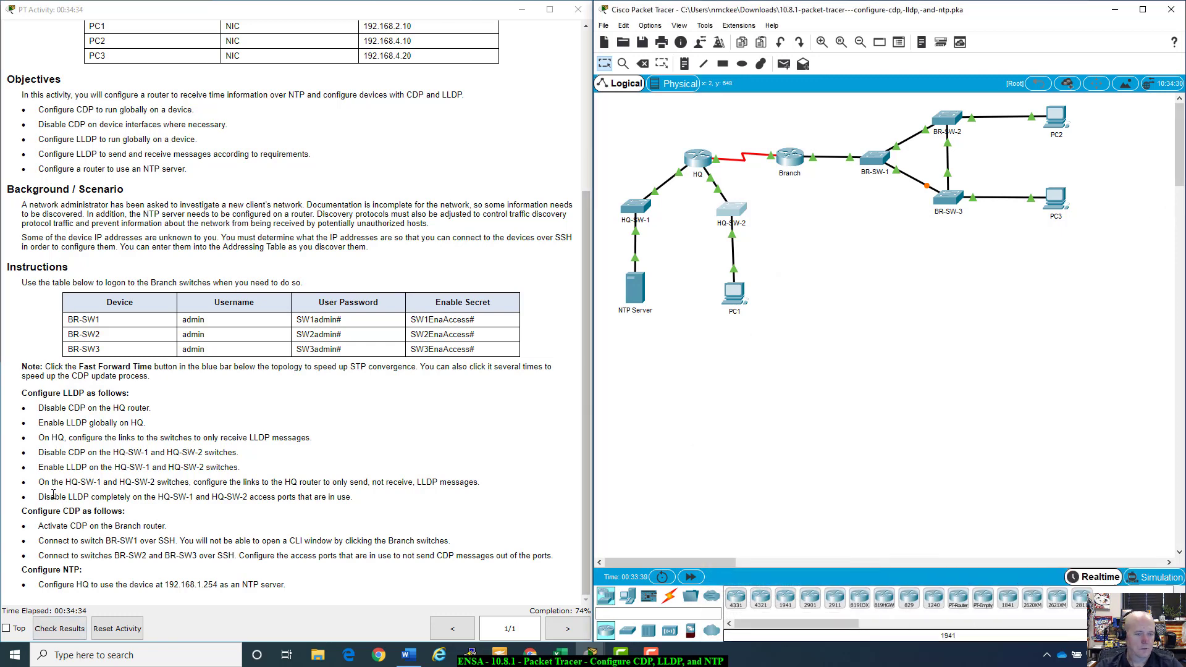
{"action": "left_click_drag", "start_coordinate": [44, 496], "coordinate": [369, 483]}
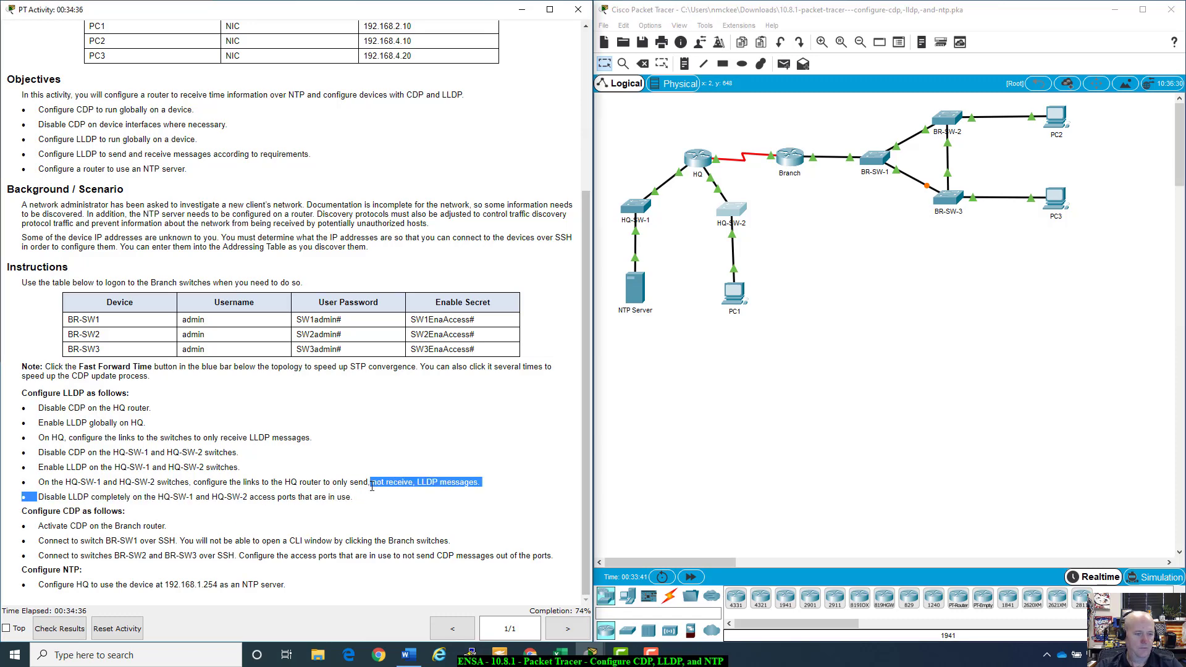
{"action": "left_click", "coordinate": [369, 503]}
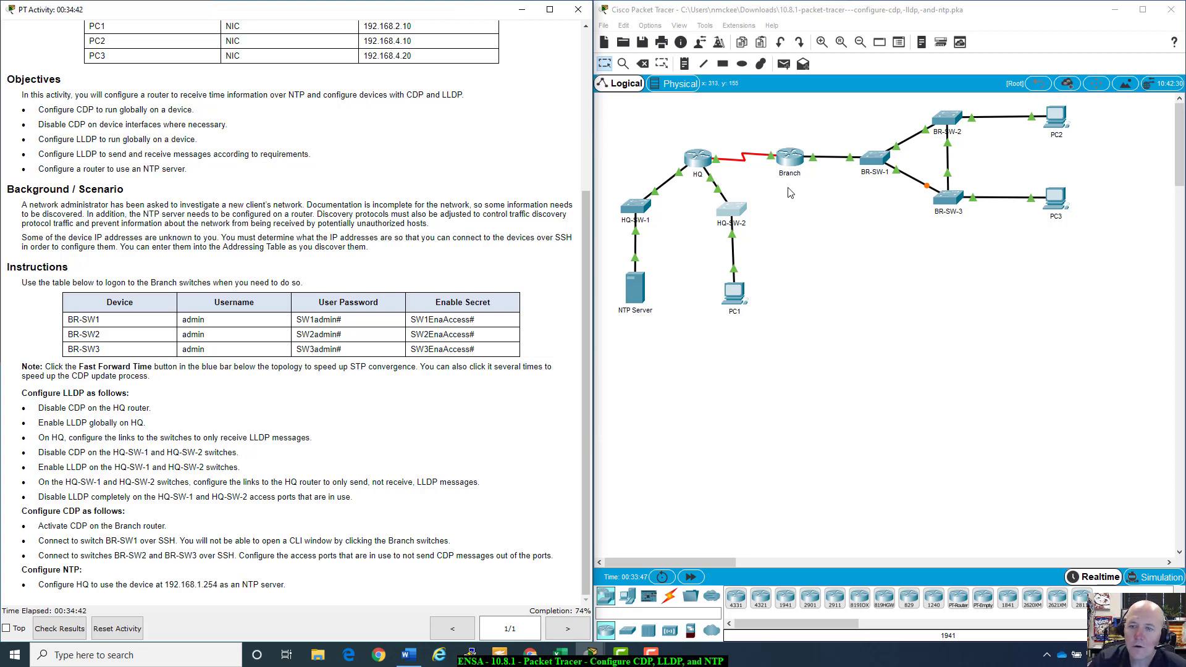
{"action": "left_click", "coordinate": [795, 159]}
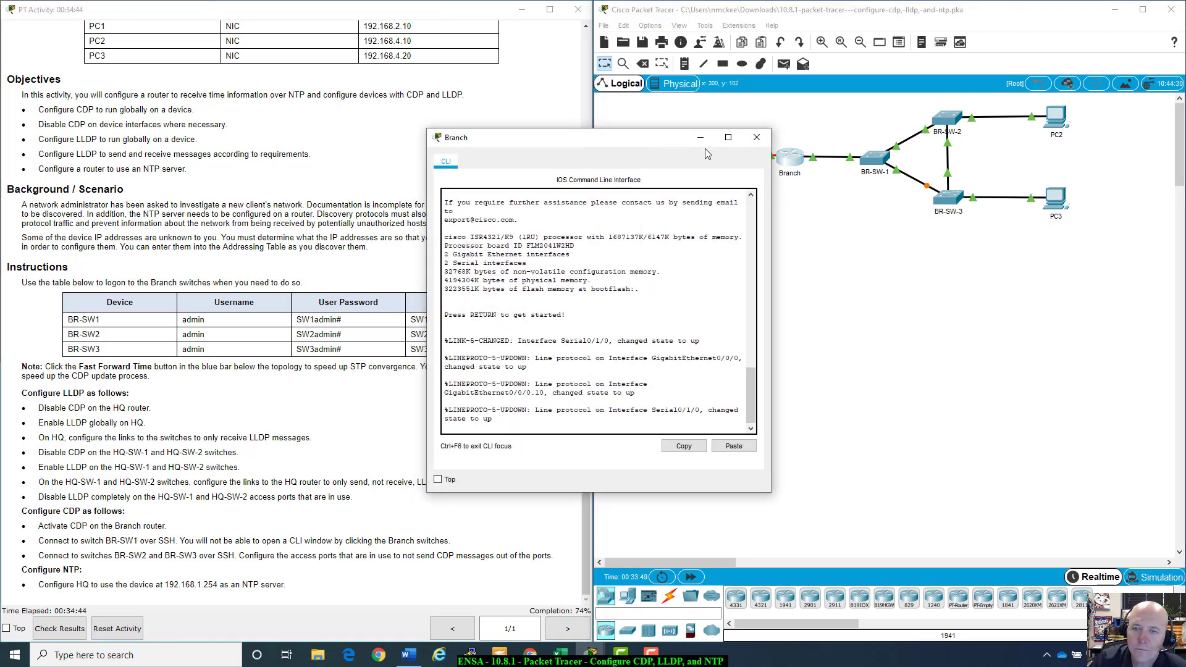
Step: Run cdp run from global configuration on the Branch router, then close its console
{"action": "left_click_drag", "start_coordinate": [683, 137], "coordinate": [899, 185]}
{"action": "left_click", "coordinate": [851, 321]}
{"action": "key", "text": "Return"}
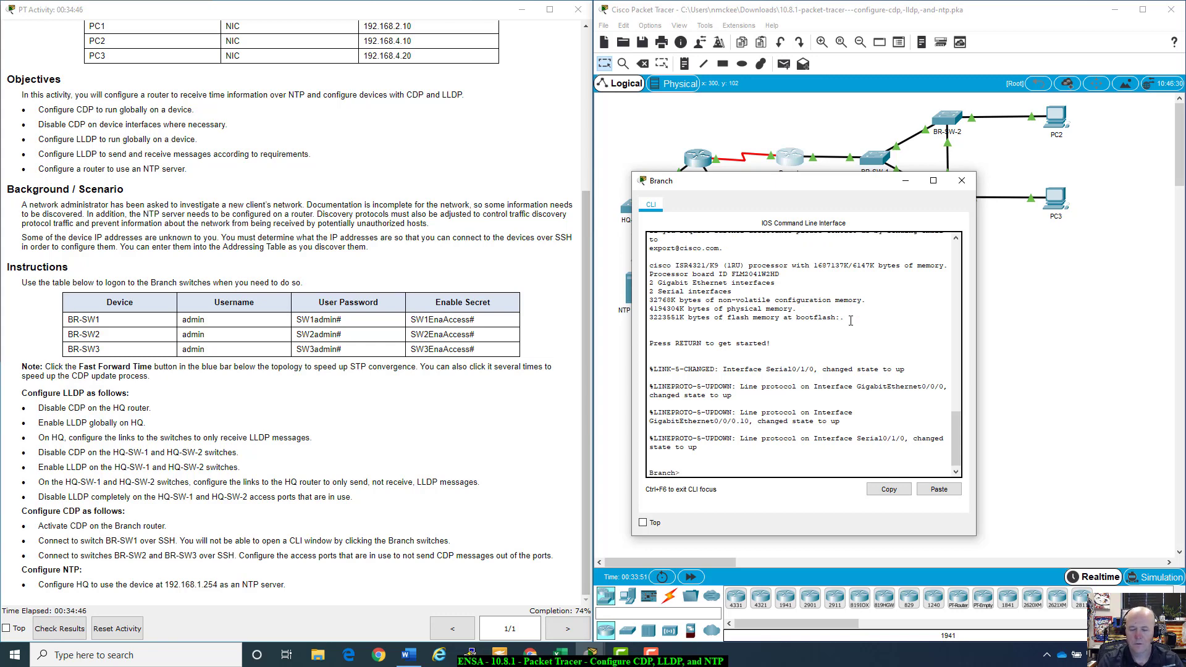
{"action": "type", "text": "enable"}
{"action": "key", "text": "Return"}
{"action": "type", "text": "config"}
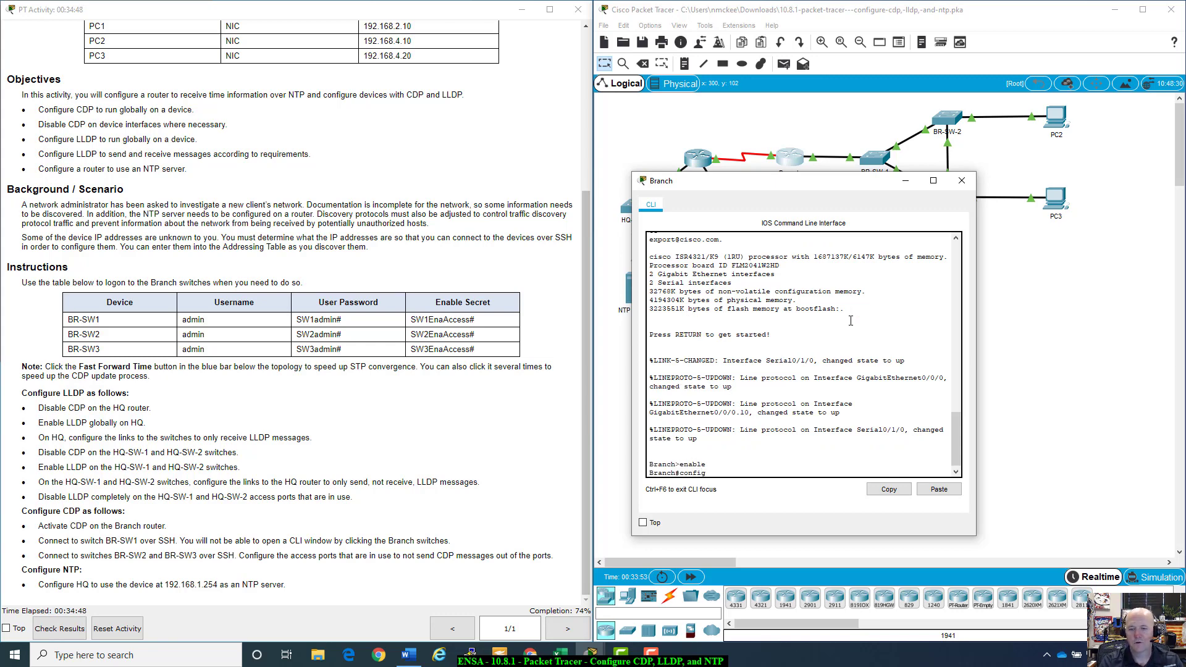
{"action": "type", "text": " t"}
{"action": "key", "text": "Return"}
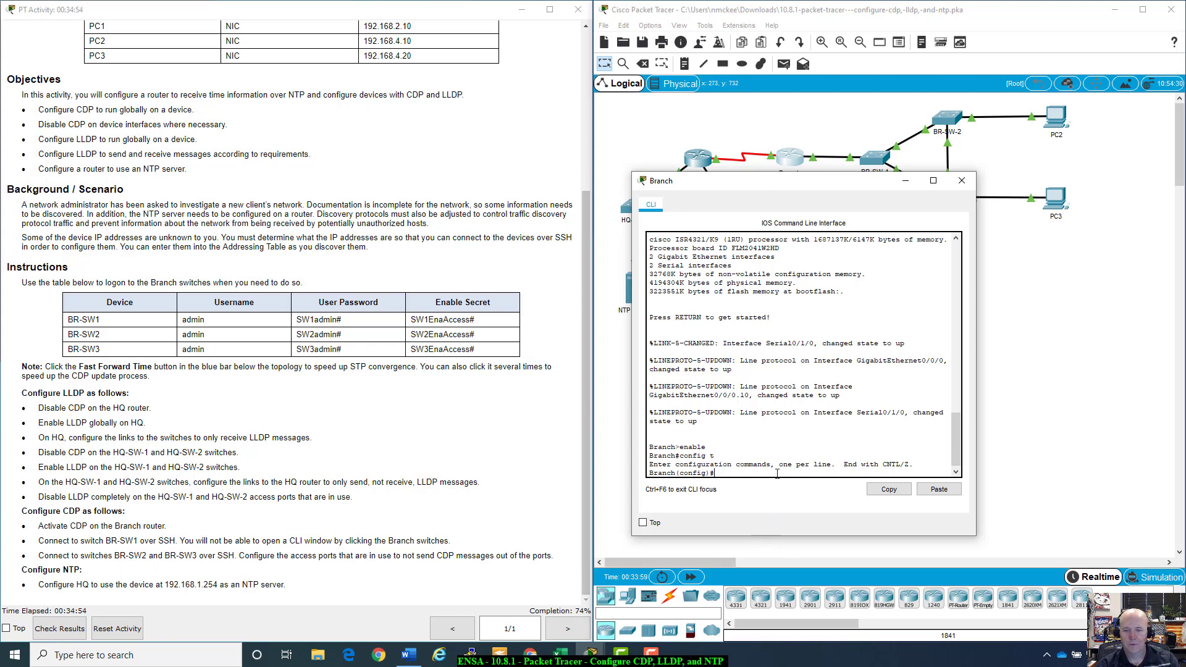
{"action": "type", "text": "cdp run"}
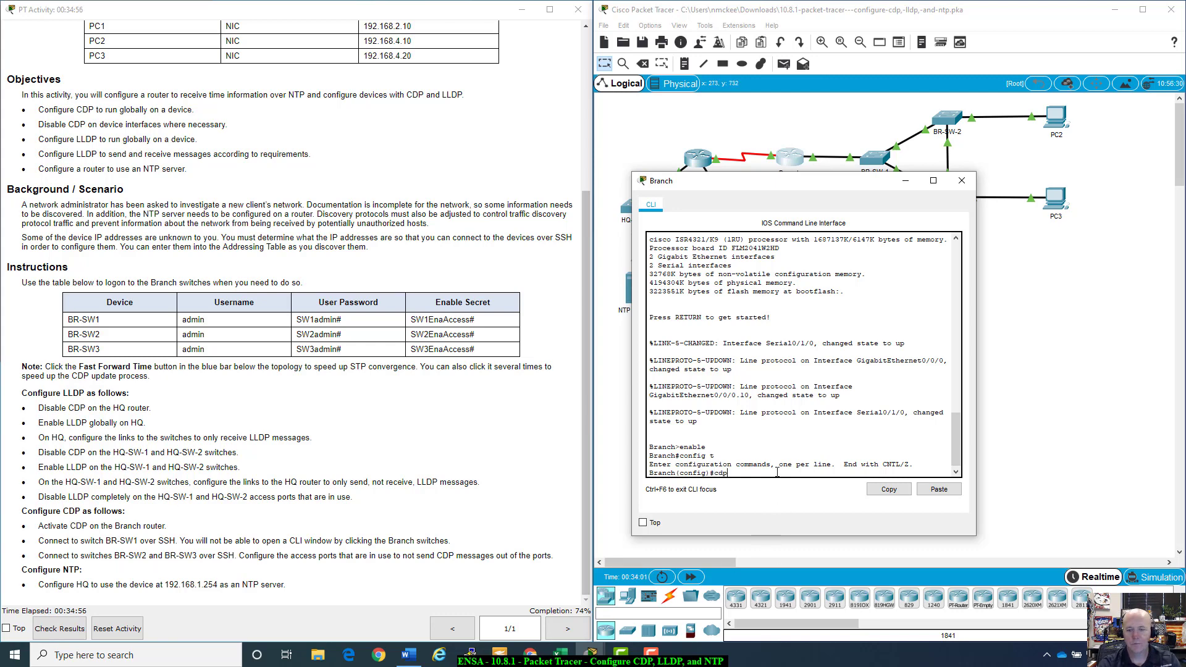
{"action": "key", "text": "Return"}
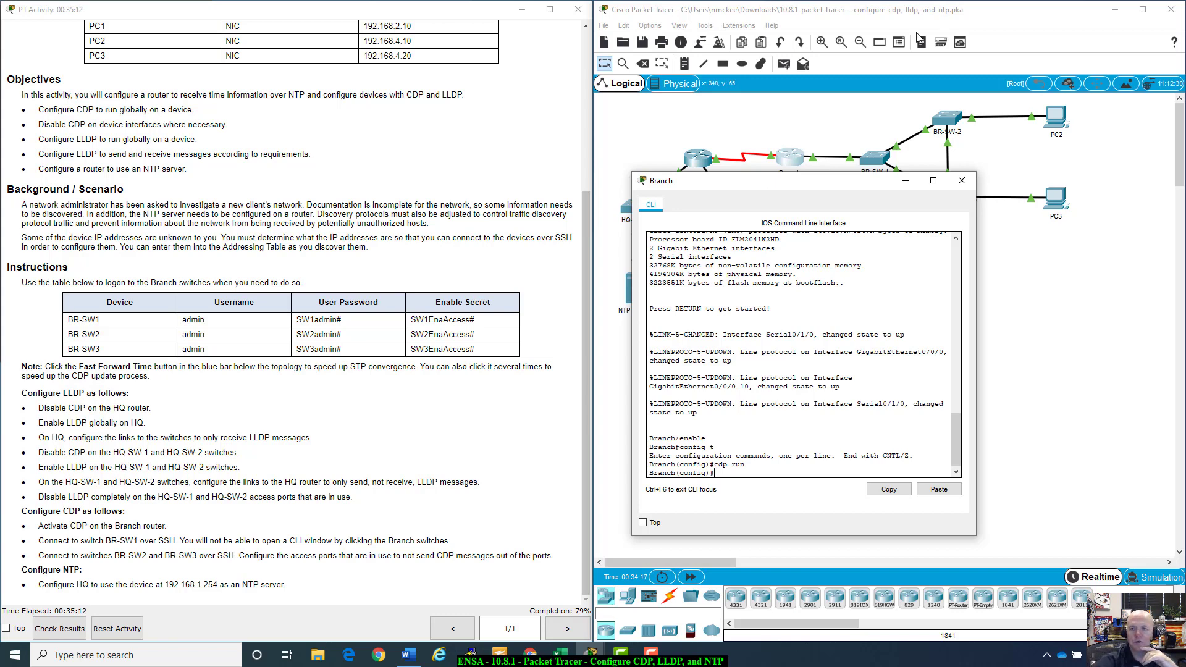
{"action": "left_click", "coordinate": [960, 180]}
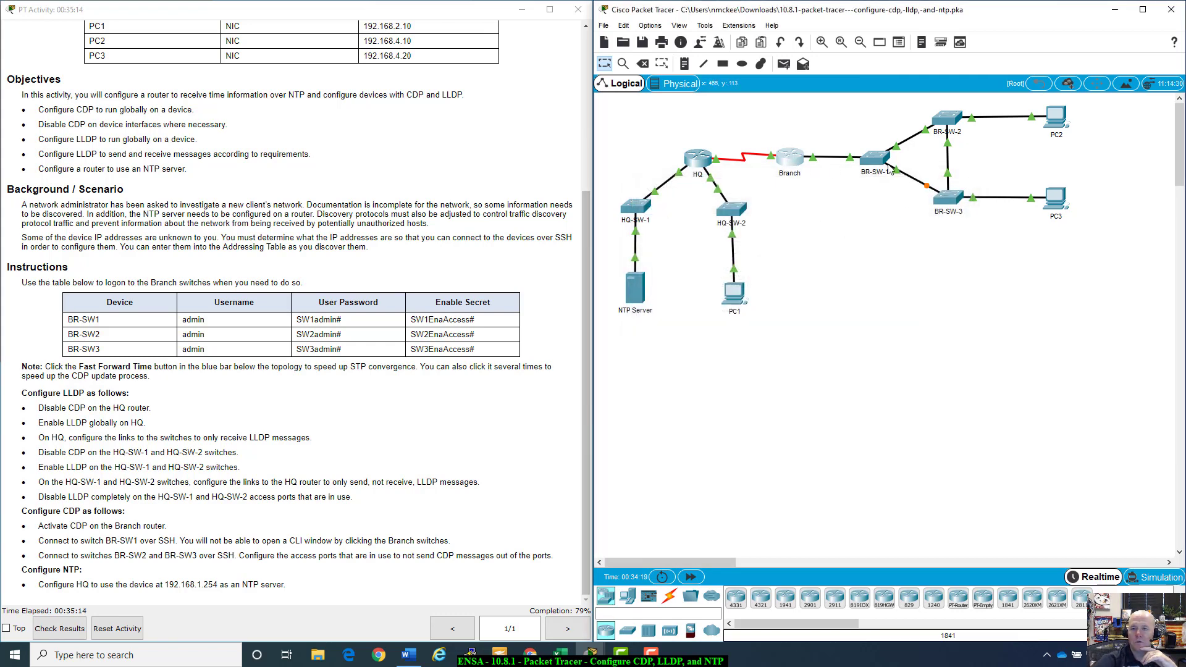
Step: Dismiss BR-SW-1's configure-locked warning, reopen the Branch console and exit global configuration
{"action": "left_click", "coordinate": [876, 162]}
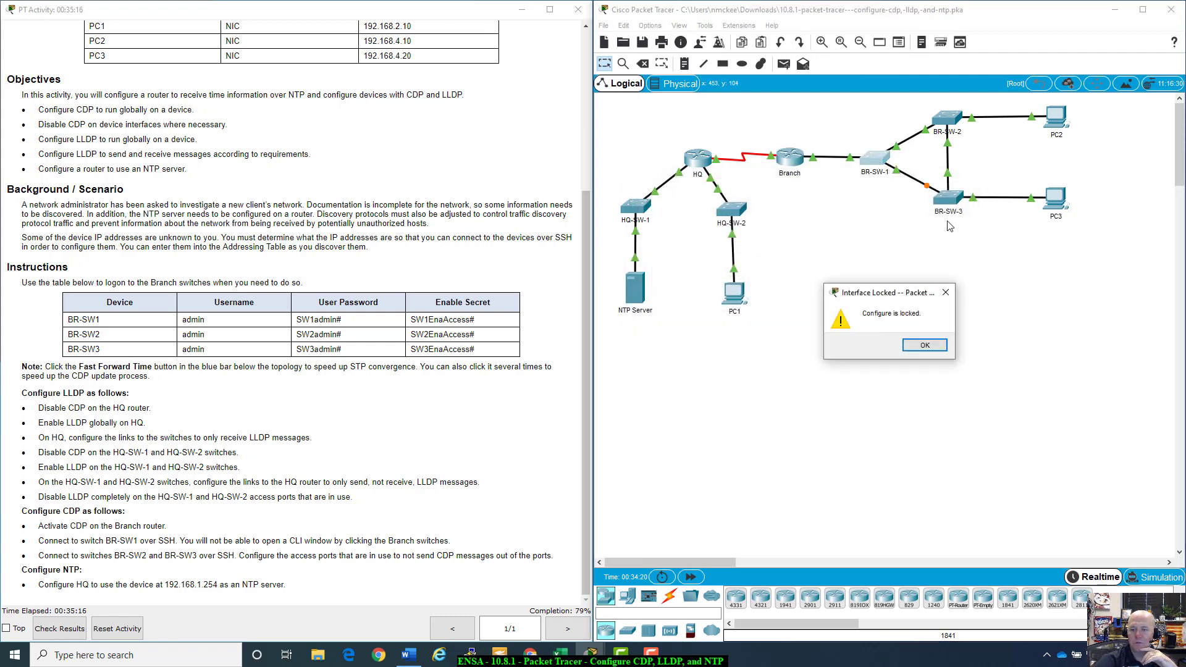
{"action": "left_click", "coordinate": [925, 346]}
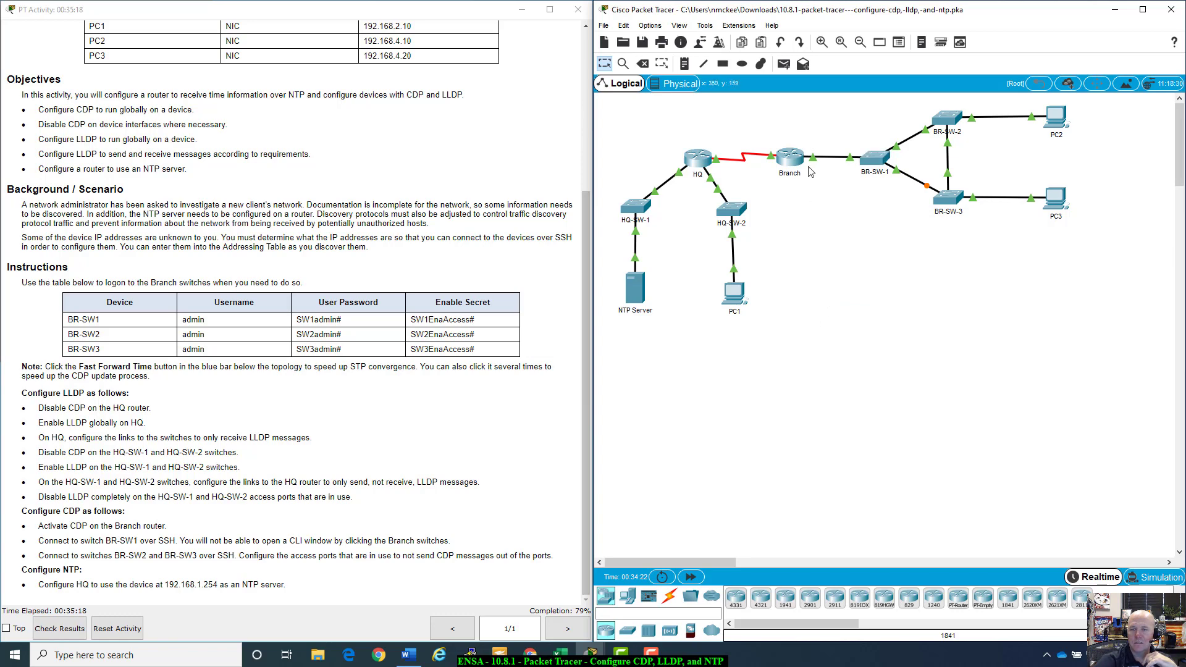
{"action": "left_click", "coordinate": [789, 158]}
{"action": "left_click_drag", "start_coordinate": [659, 146], "coordinate": [881, 158]}
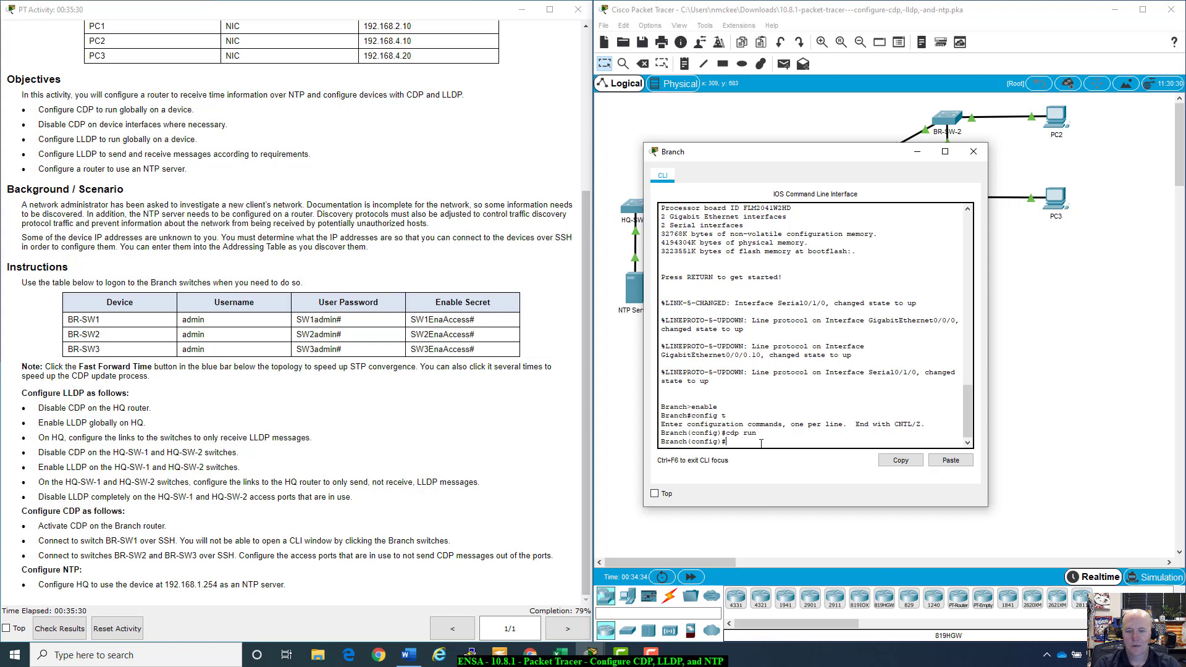
{"action": "type", "text": "xit"}
{"action": "key", "text": "Return"}
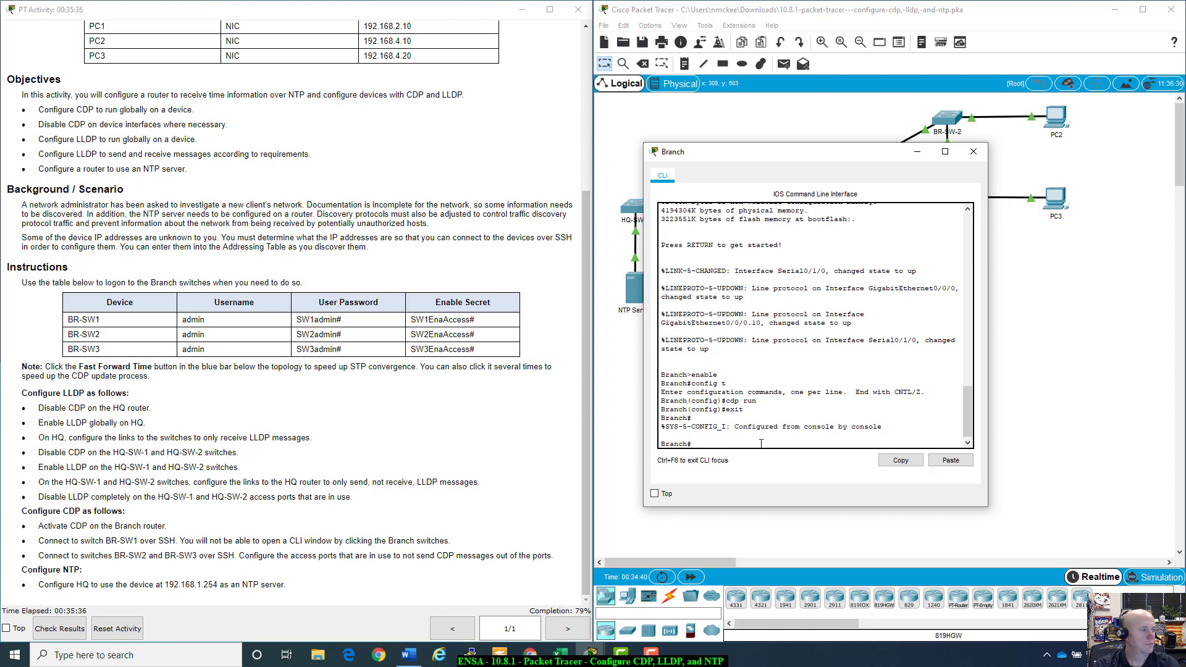
Step: Run show cdp neighbors on Branch, which returns an empty neighbor table
{"action": "type", "text": "show "}
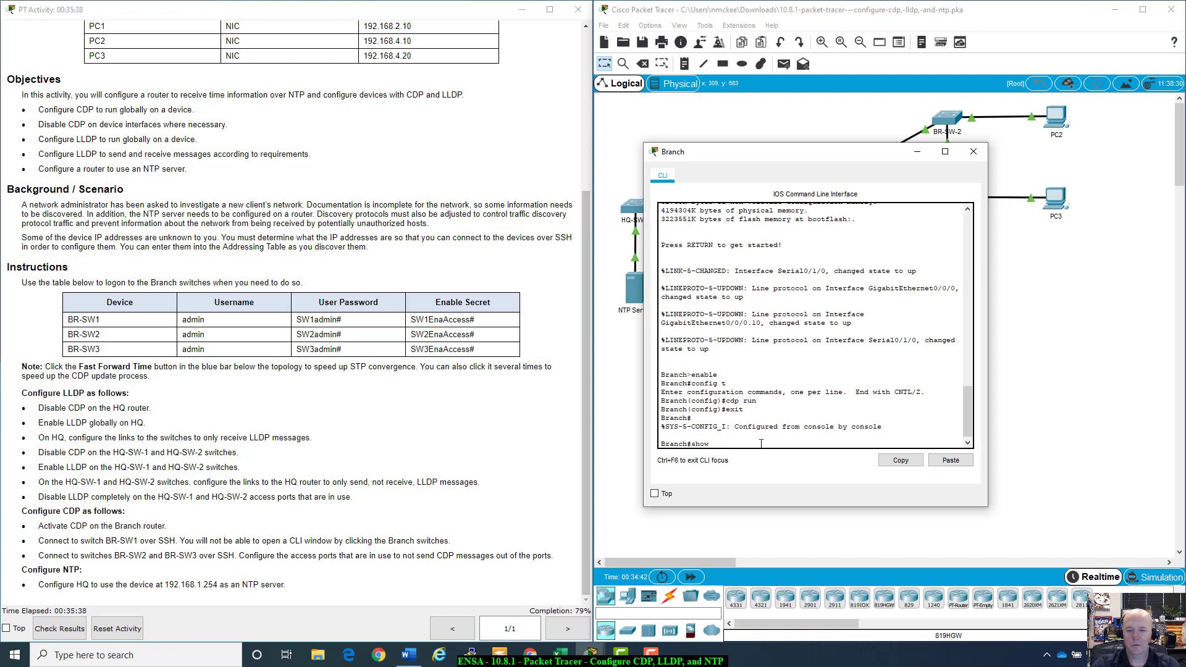
{"action": "type", "text": "cdp "}
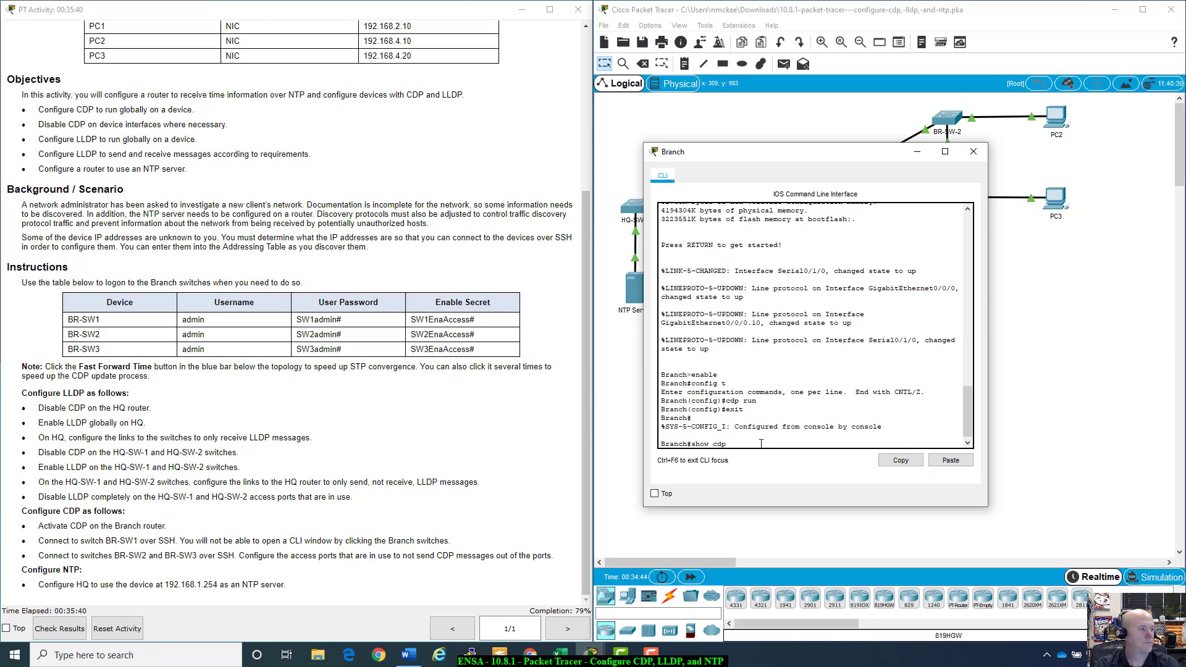
{"action": "type", "text": "?"}
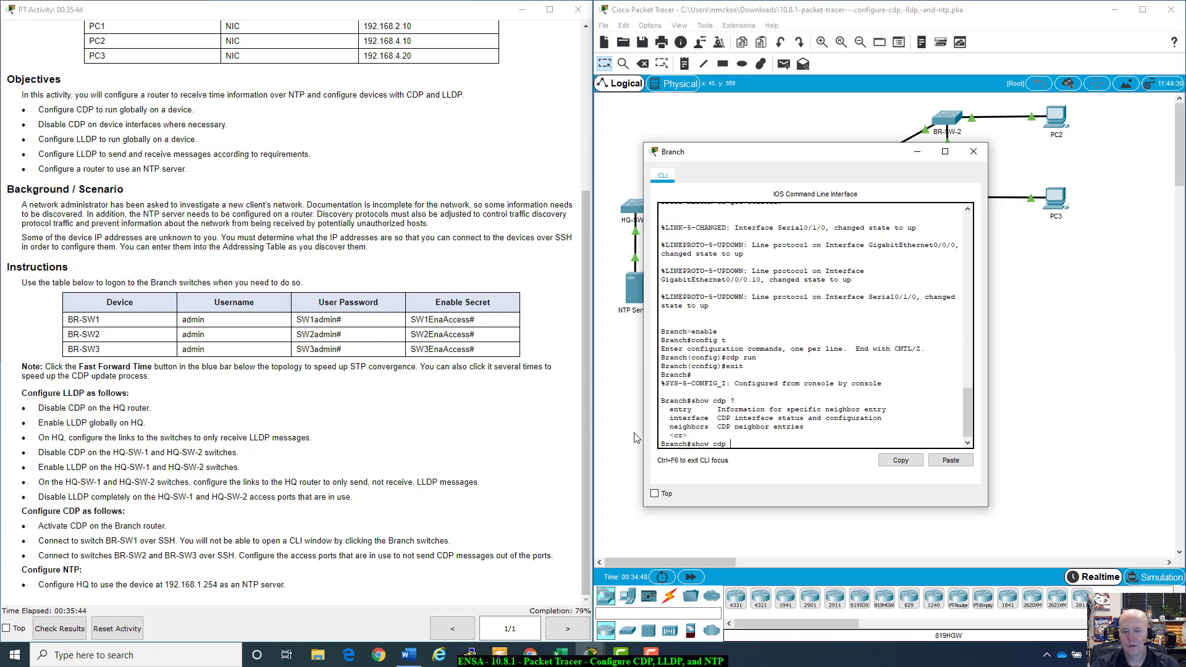
{"action": "left_click_drag", "start_coordinate": [669, 427], "coordinate": [709, 426]}
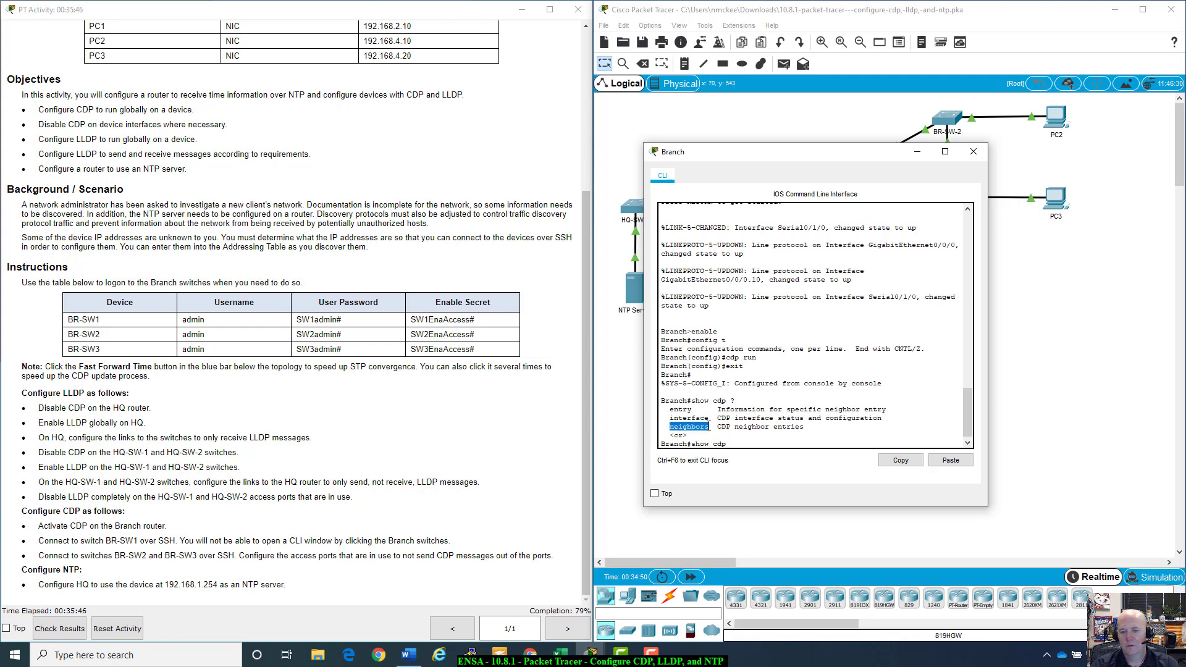
{"action": "left_click", "coordinate": [768, 441]}
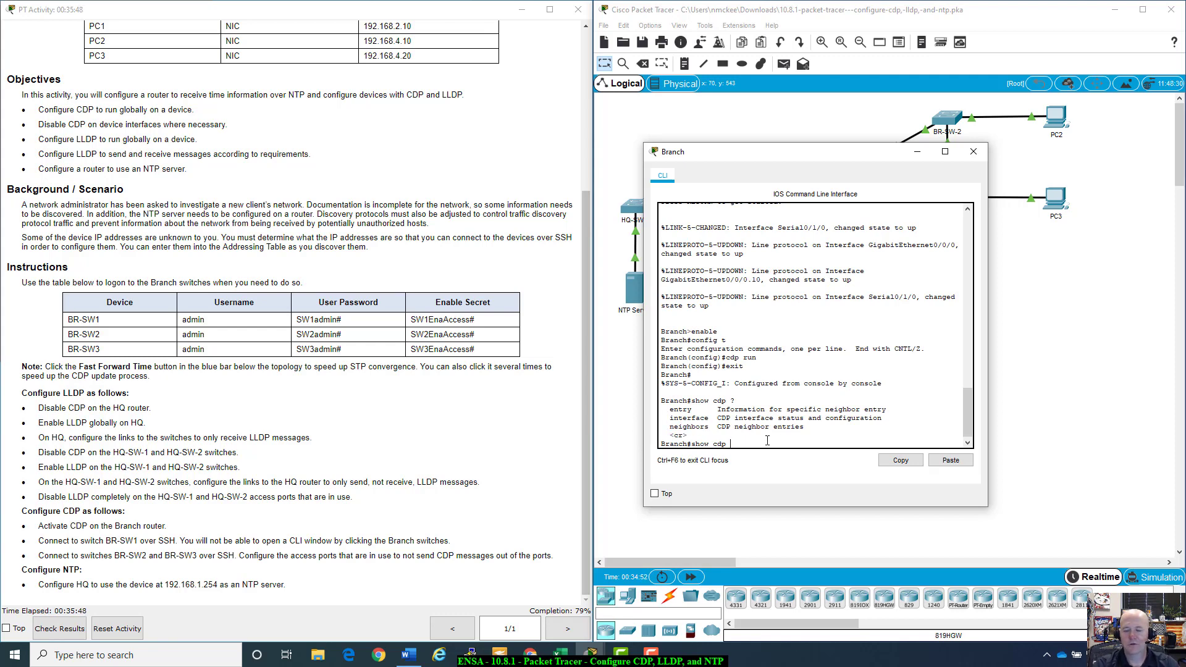
{"action": "key", "text": "Tab"}
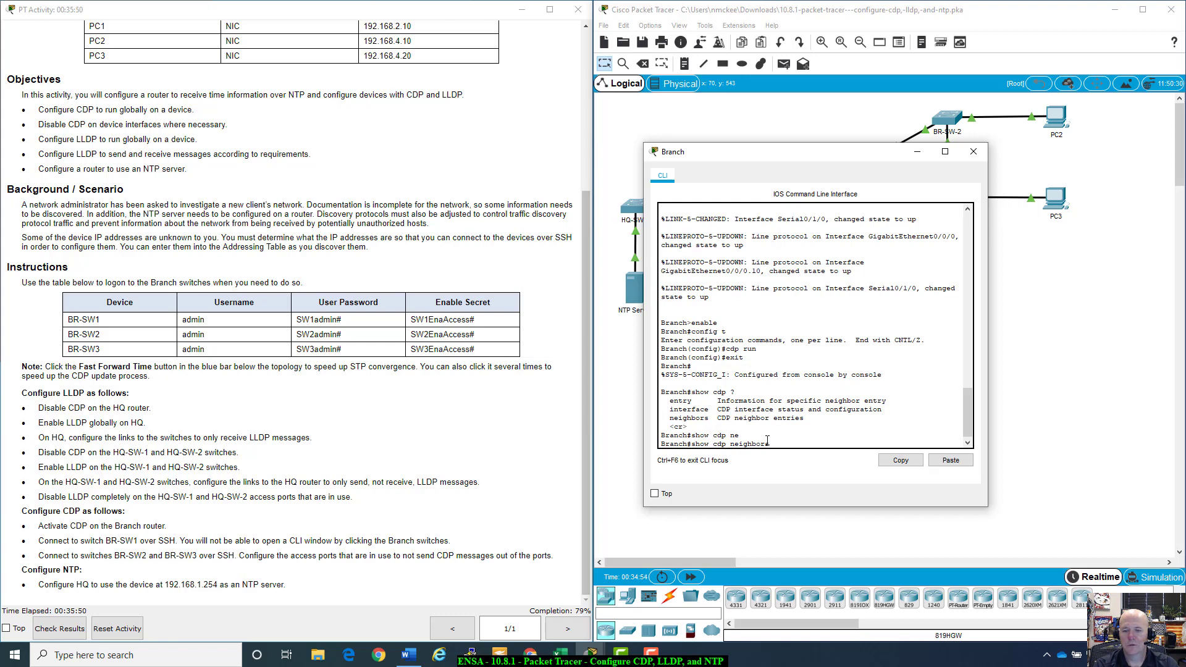
{"action": "key", "text": "Return"}
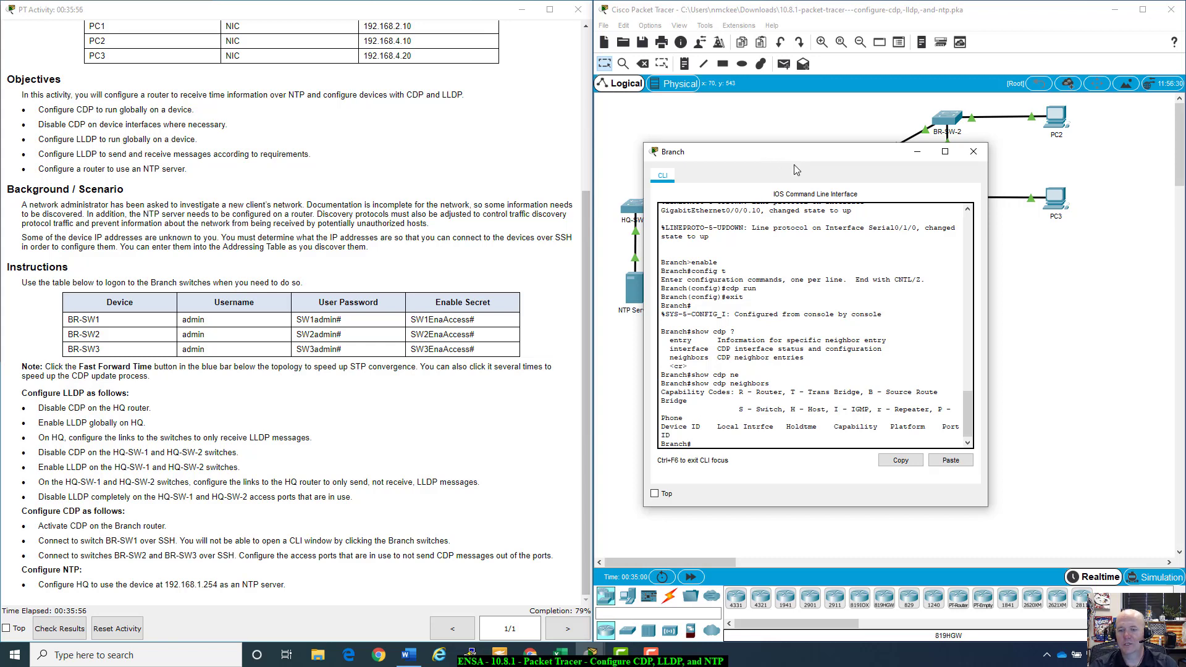
{"action": "left_click_drag", "start_coordinate": [773, 155], "coordinate": [868, 160]}
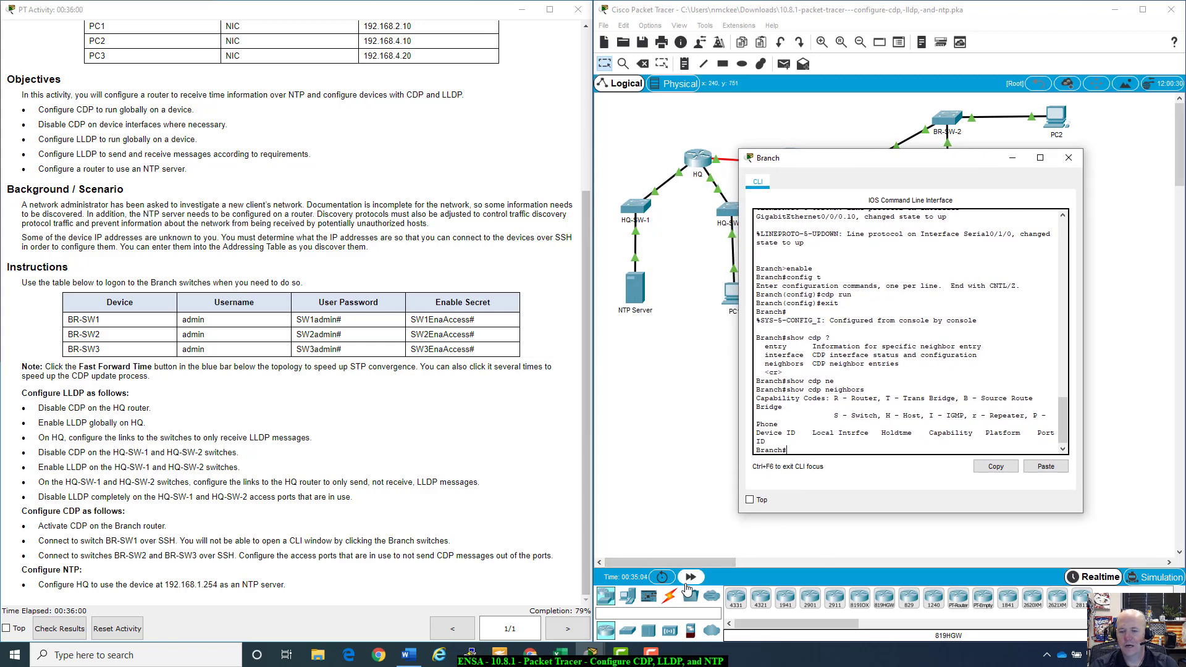
Step: Fast-forward time and rerun show cdp neighbors, now listing BR-SW-1 on Gig 0/0/0.10 via remote Gig0/1
{"action": "left_click", "coordinate": [1068, 157]}
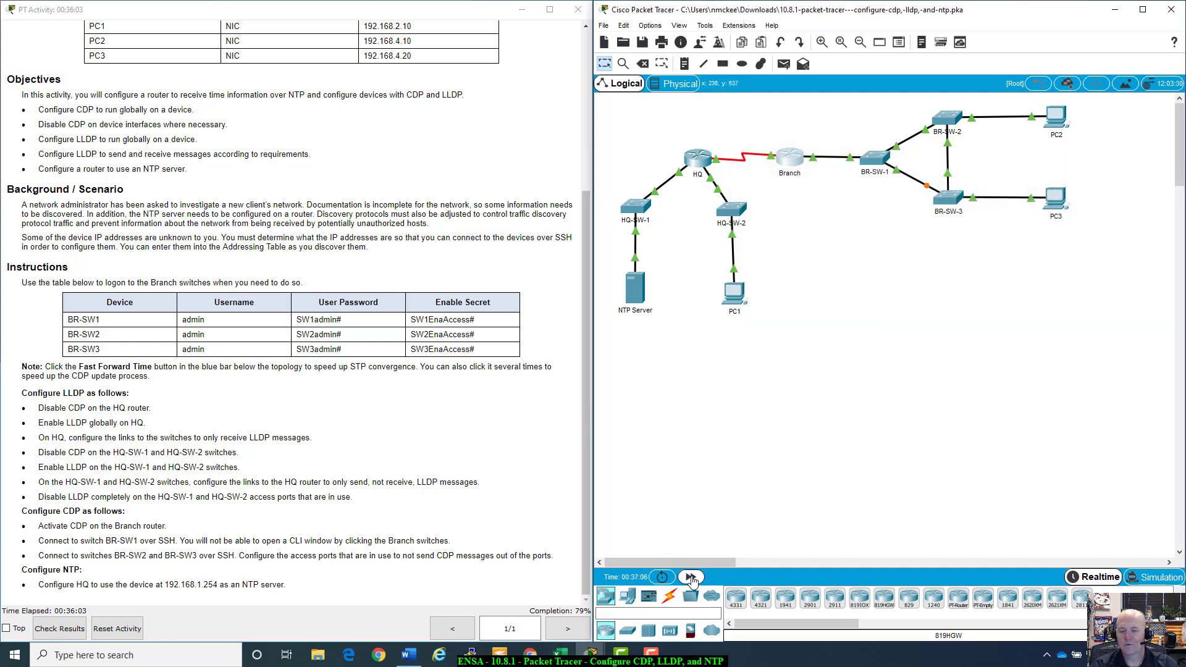
{"action": "left_click", "coordinate": [691, 577]}
{"action": "left_click", "coordinate": [784, 162]}
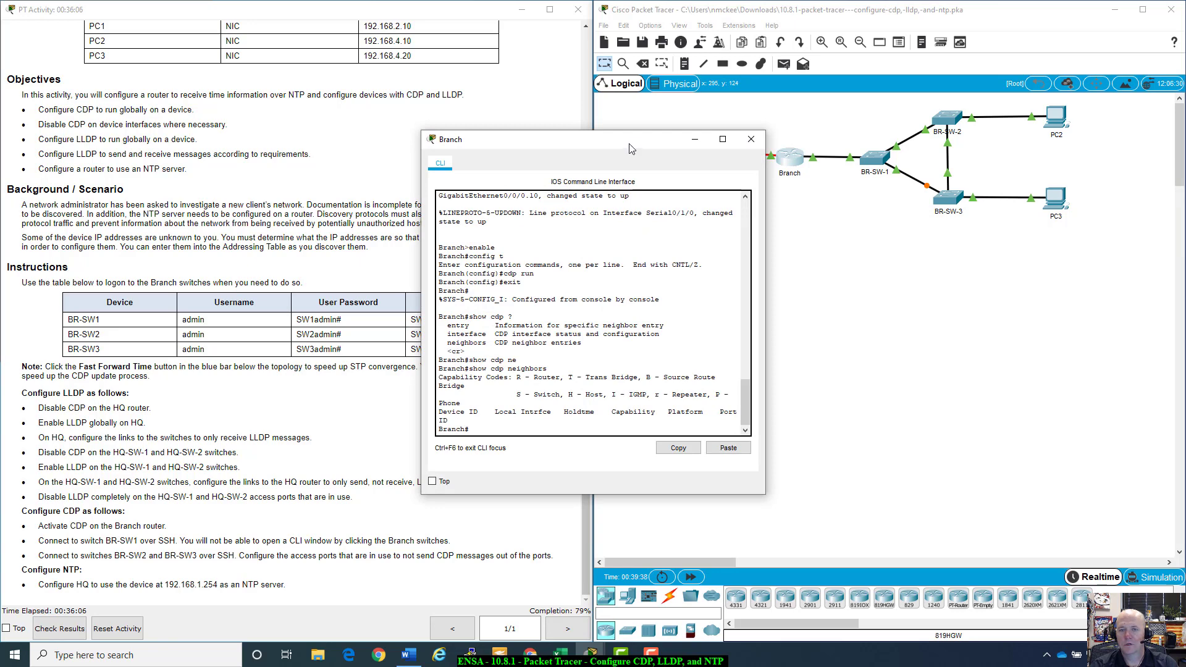
{"action": "left_click", "coordinate": [777, 461]}
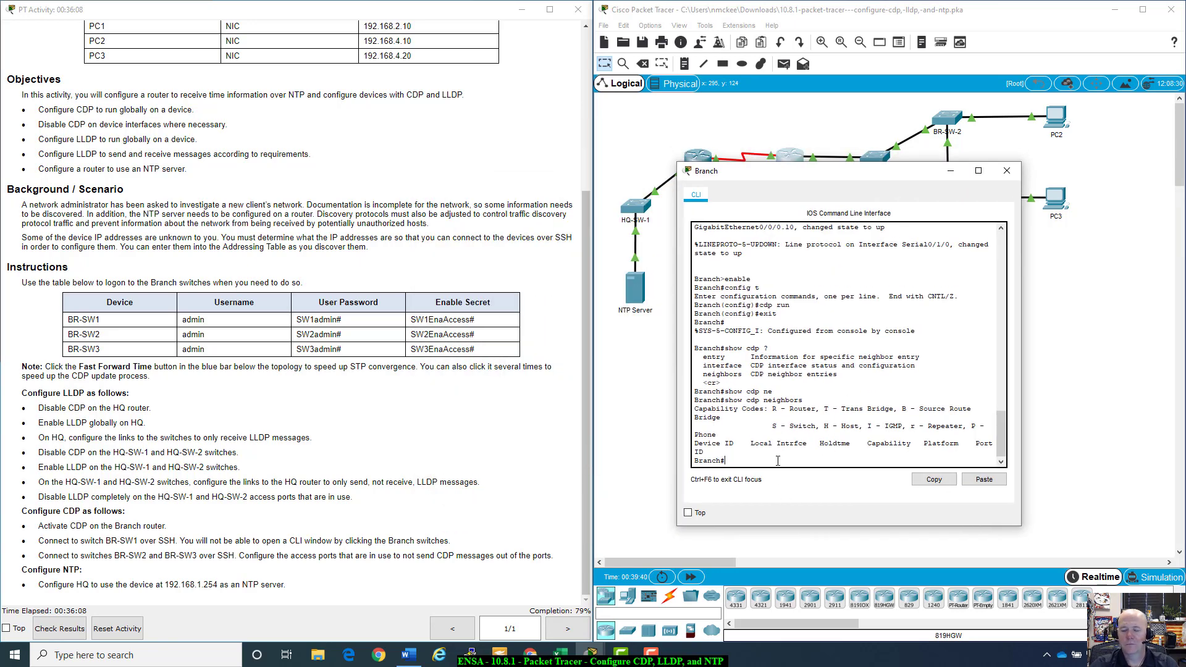
{"action": "key", "text": "Up"}
{"action": "key", "text": "Return"}
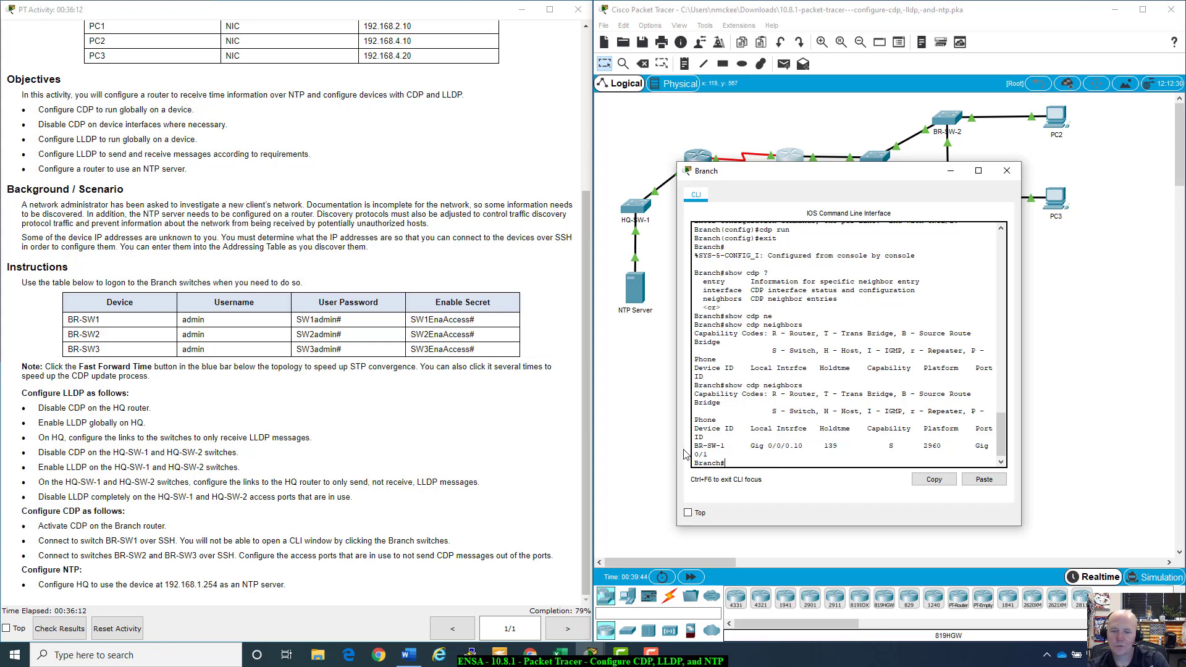
{"action": "left_click_drag", "start_coordinate": [829, 171], "coordinate": [812, 246]}
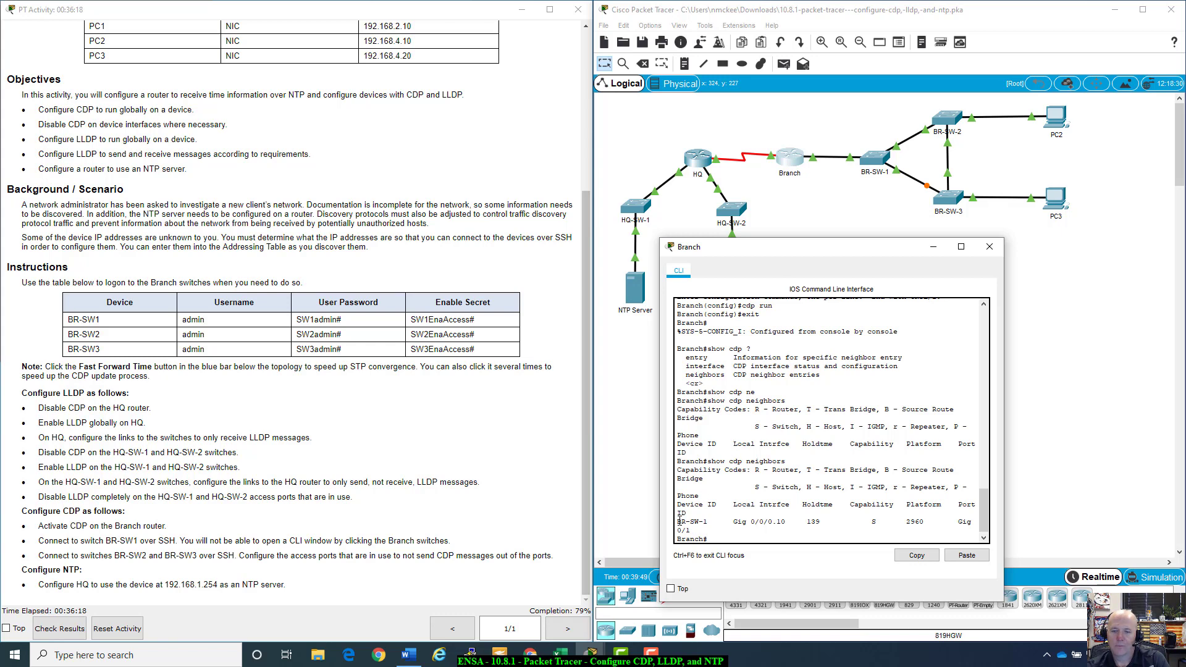
{"action": "left_click_drag", "start_coordinate": [679, 522], "coordinate": [712, 522]}
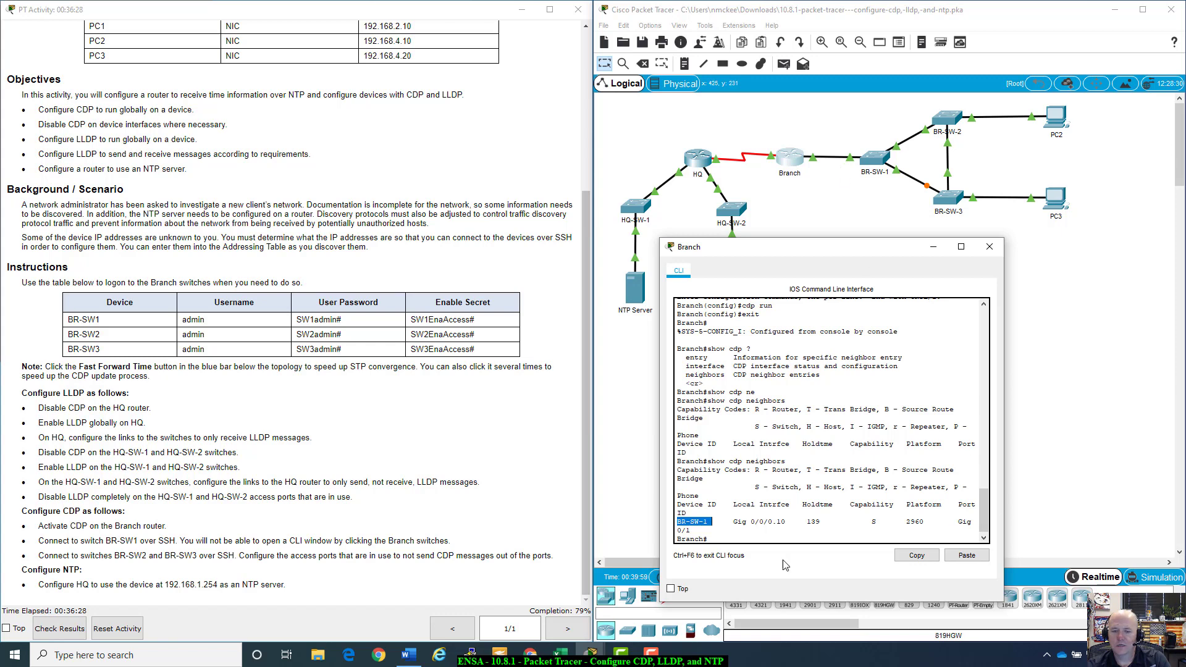
{"action": "left_click", "coordinate": [853, 161]}
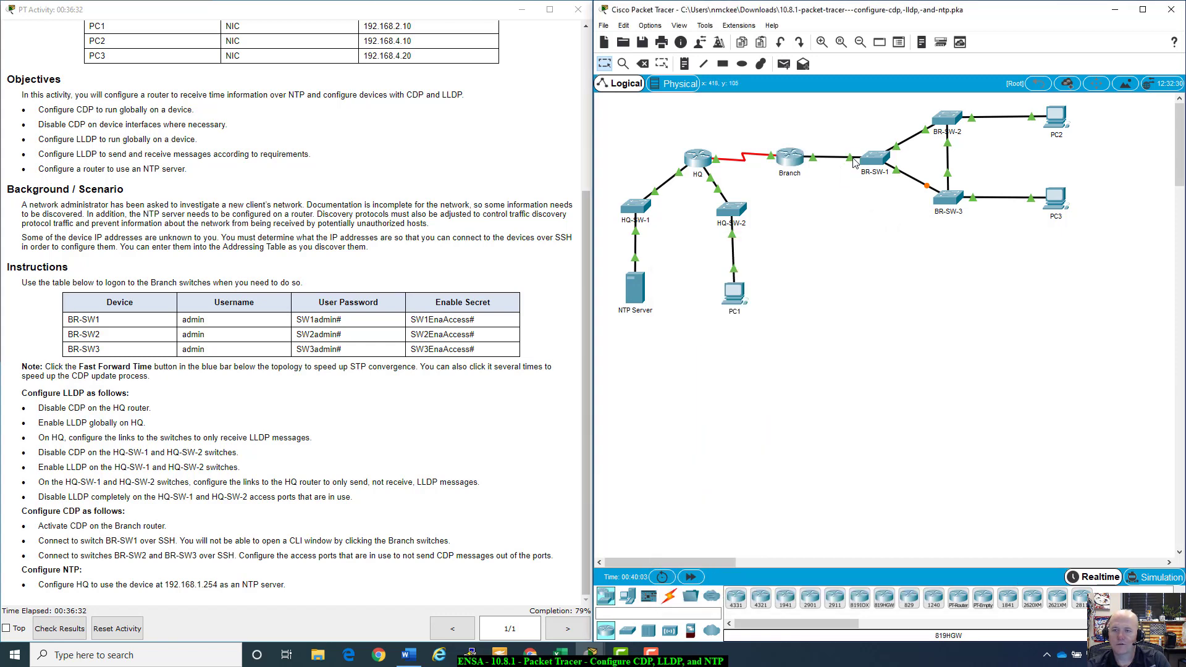
{"action": "left_click", "coordinate": [791, 158]}
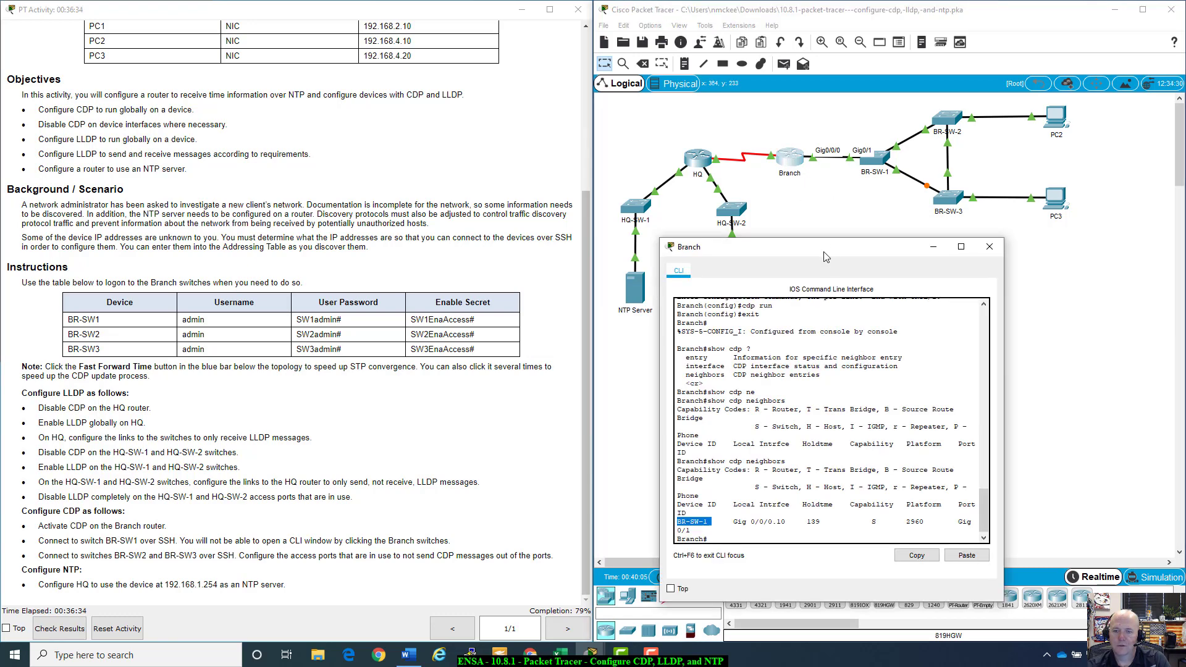
{"action": "left_click_drag", "start_coordinate": [826, 256], "coordinate": [828, 192]}
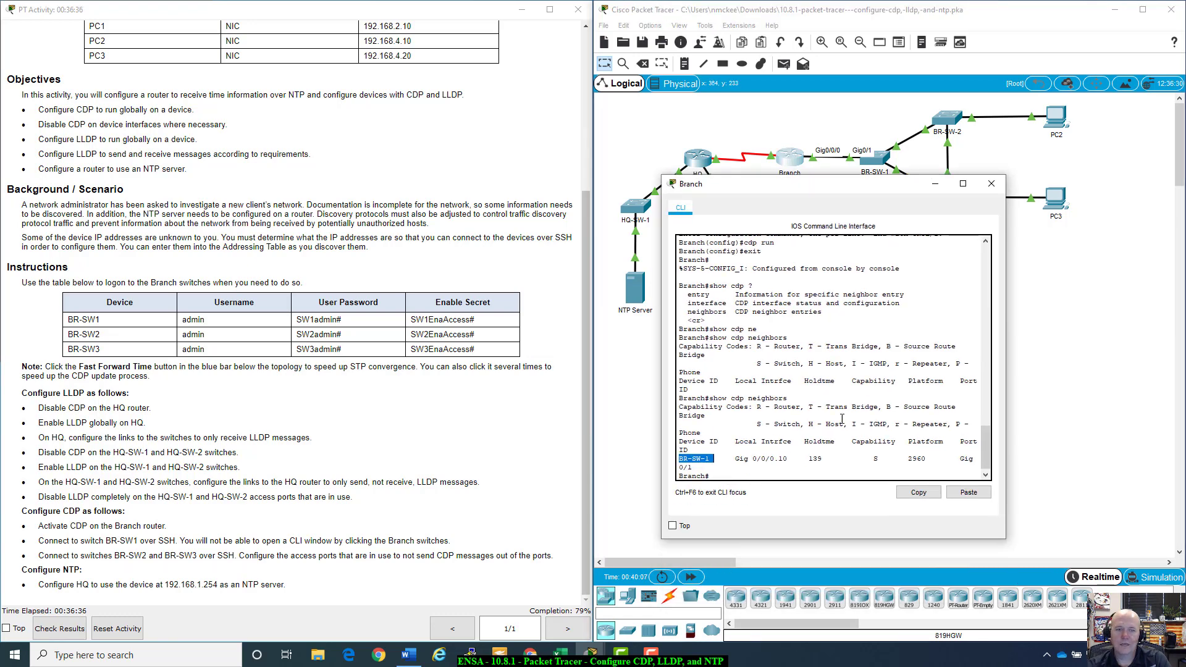
Step: List the show cdp options on the Branch console
{"action": "scroll", "coordinate": [372, 332], "scroll_direction": "up", "scroll_amount": 3}
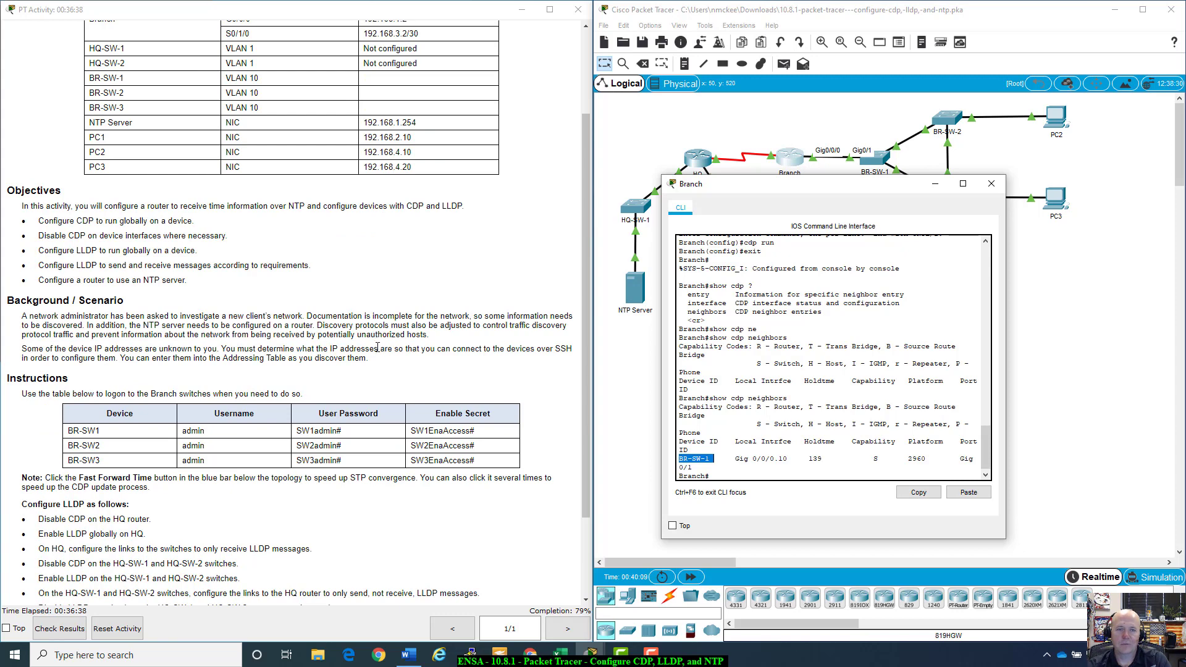
{"action": "scroll", "coordinate": [372, 333], "scroll_direction": "up", "scroll_amount": 2}
{"action": "scroll", "coordinate": [373, 334], "scroll_direction": "down", "scroll_amount": 2}
{"action": "left_click", "coordinate": [774, 478]}
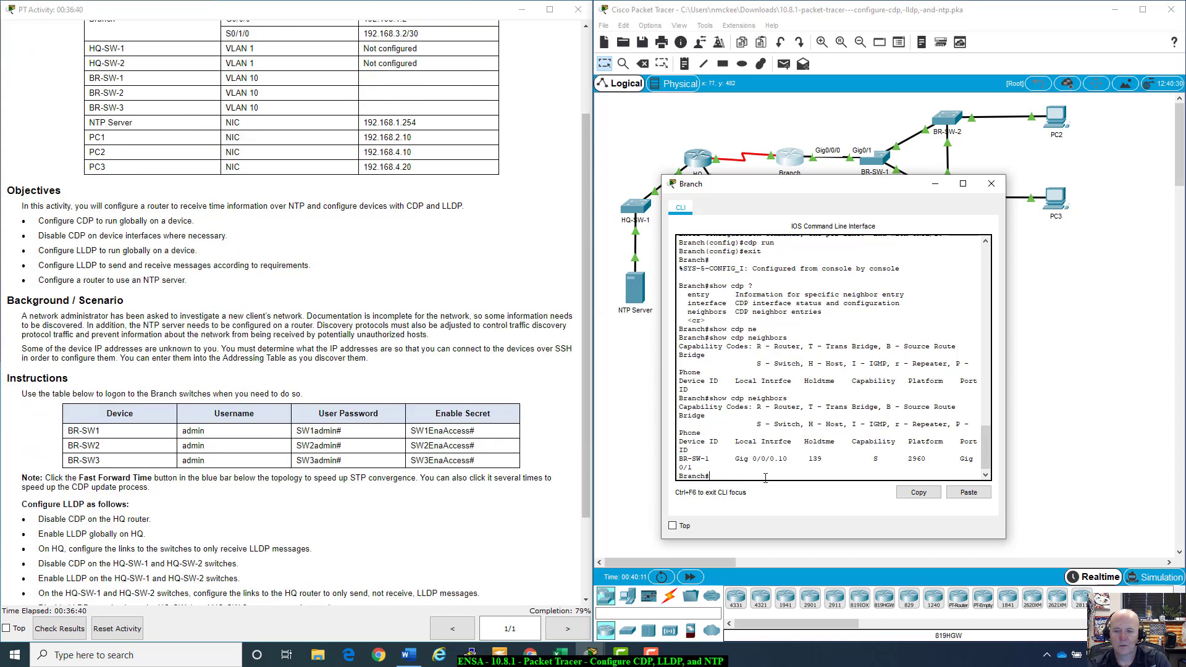
{"action": "left_click_drag", "start_coordinate": [823, 185], "coordinate": [852, 230]}
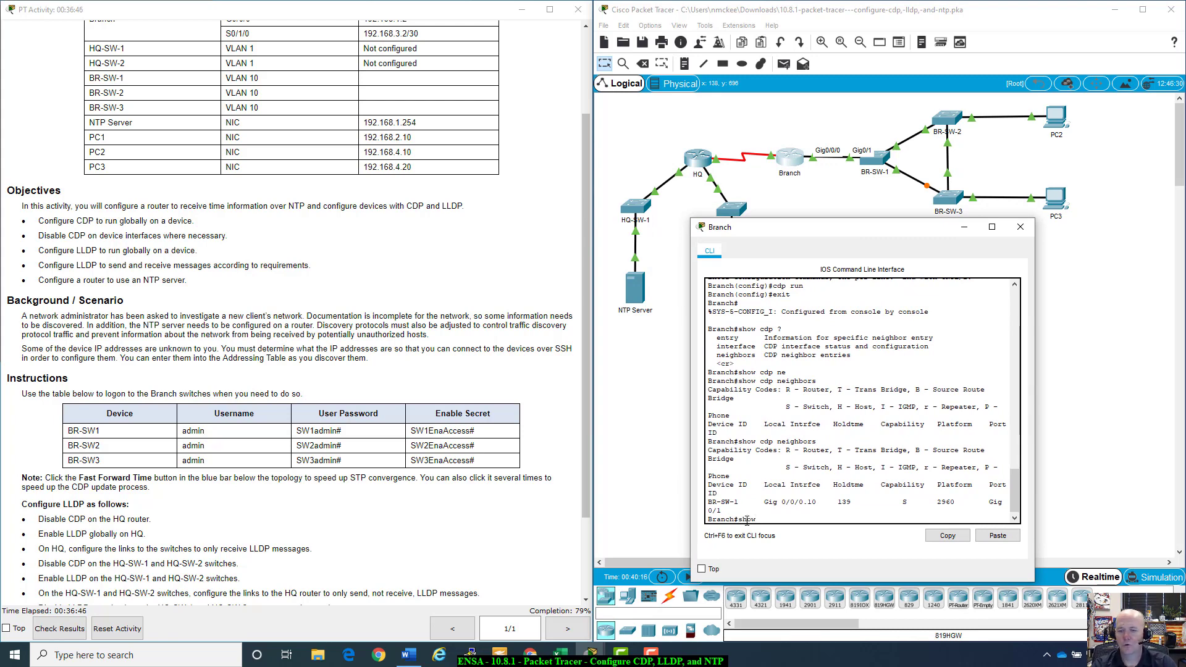
{"action": "key", "text": "BackSpace"}
{"action": "type", "text": "dp ?"}
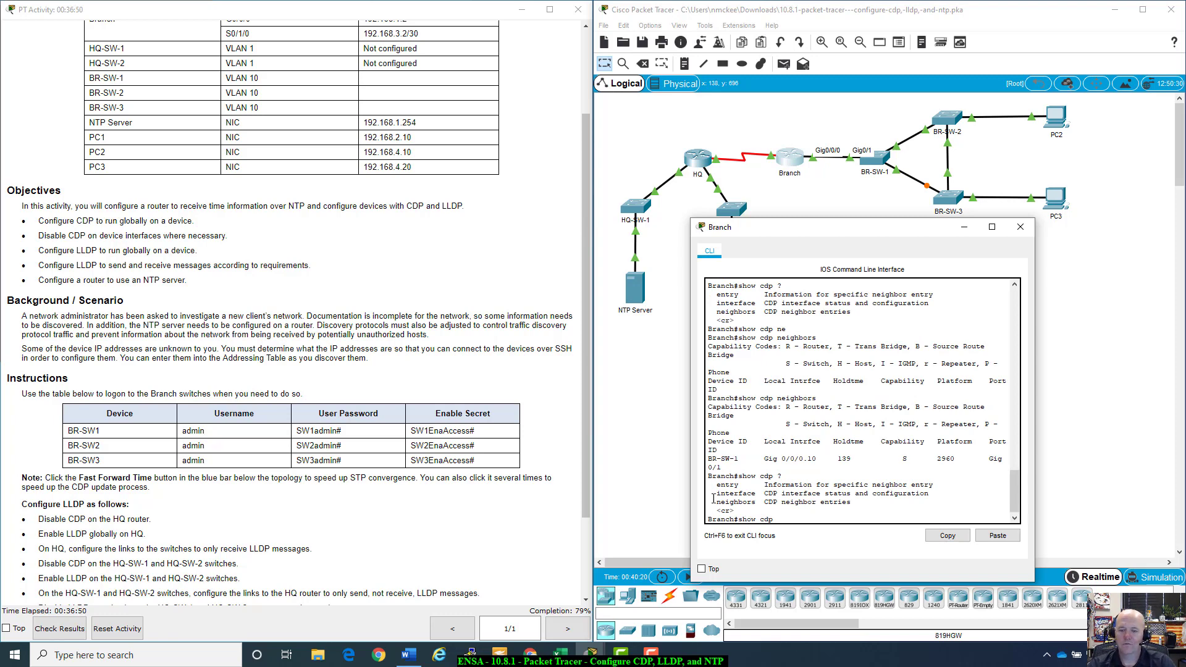
{"action": "left_click_drag", "start_coordinate": [727, 492], "coordinate": [766, 494]}
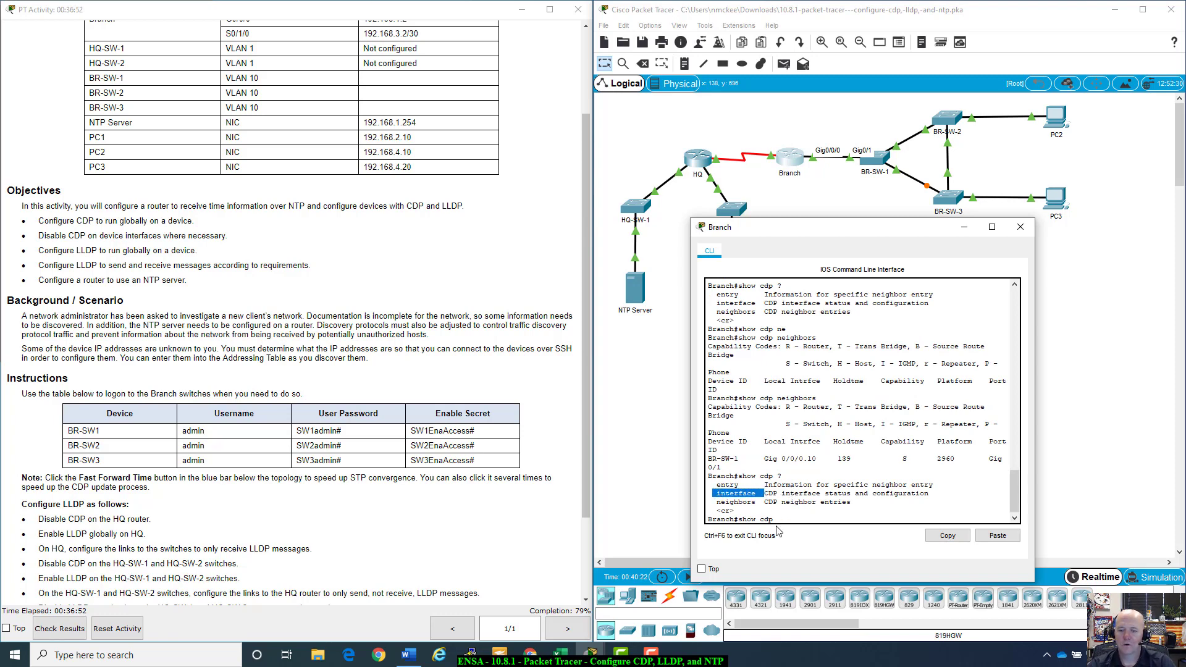
{"action": "left_click", "coordinate": [780, 517]}
Step: Explore the interface and entry options, then run show cdp entry *
{"action": "type", "text": "inte"}
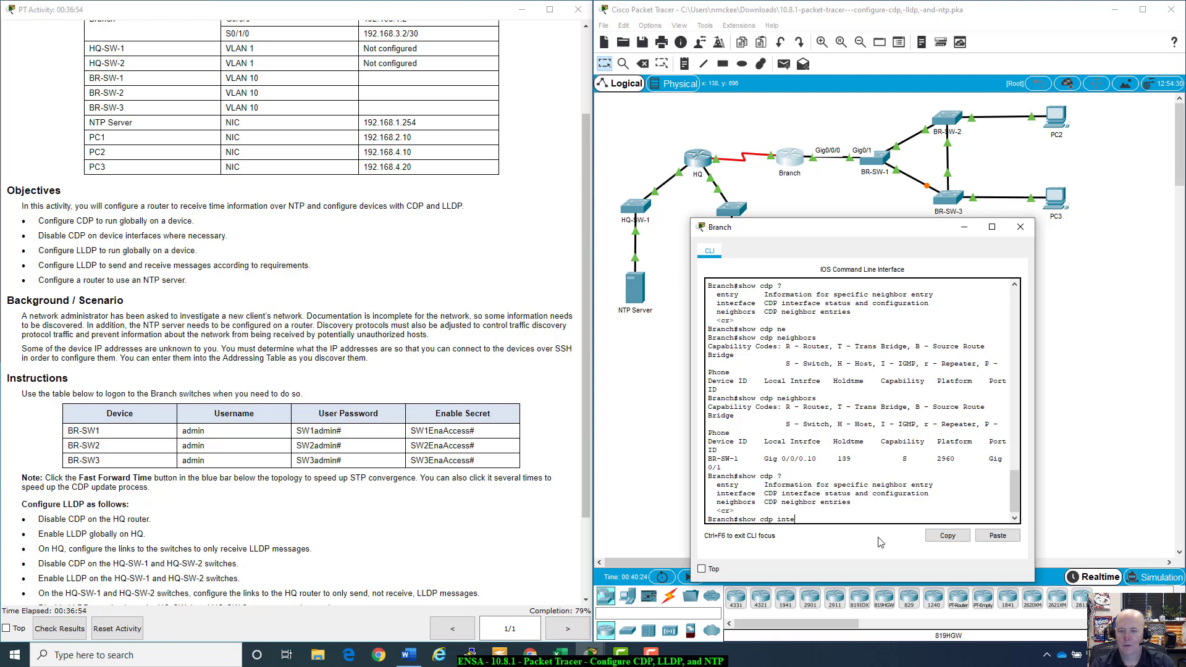
{"action": "key", "text": "Tab"}
{"action": "type", "text": "?"}
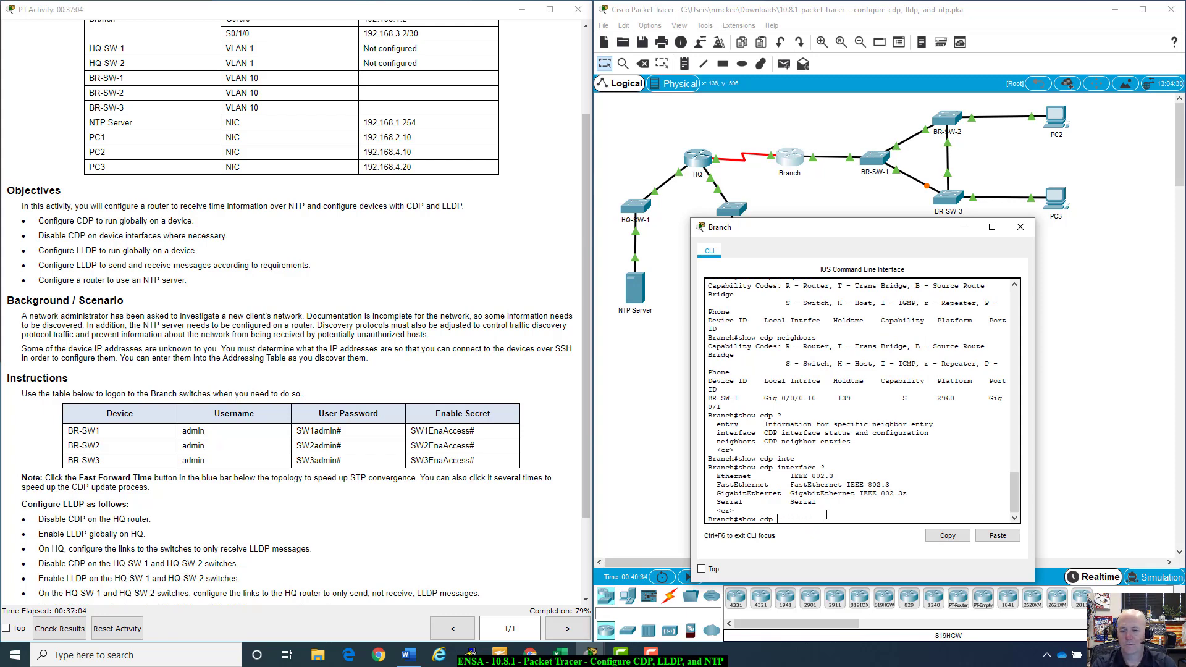
{"action": "key", "text": "Tab"}
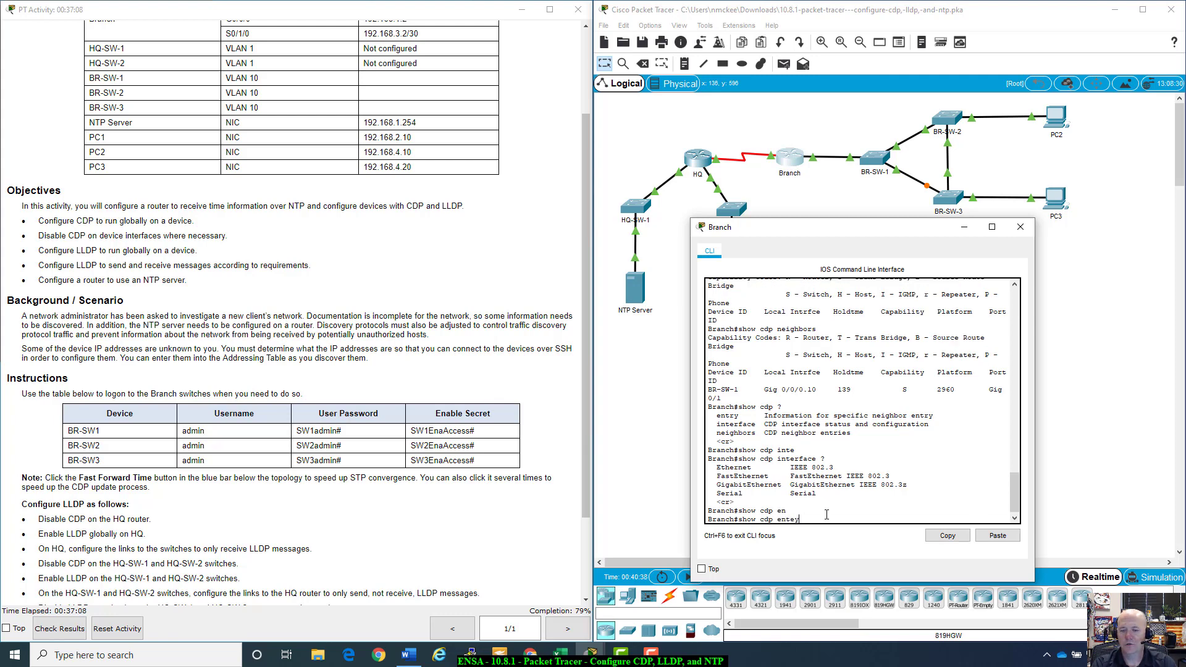
{"action": "type", "text": "?"}
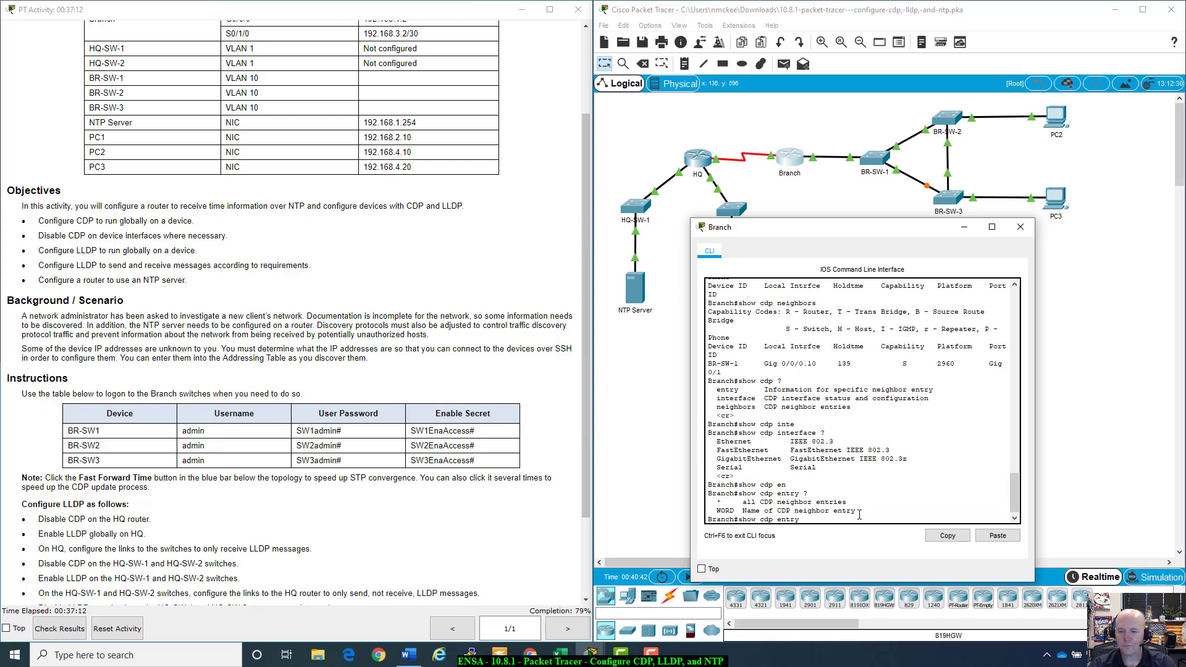
{"action": "left_click_drag", "start_coordinate": [864, 508], "coordinate": [726, 499]}
{"action": "left_click", "coordinate": [813, 520]}
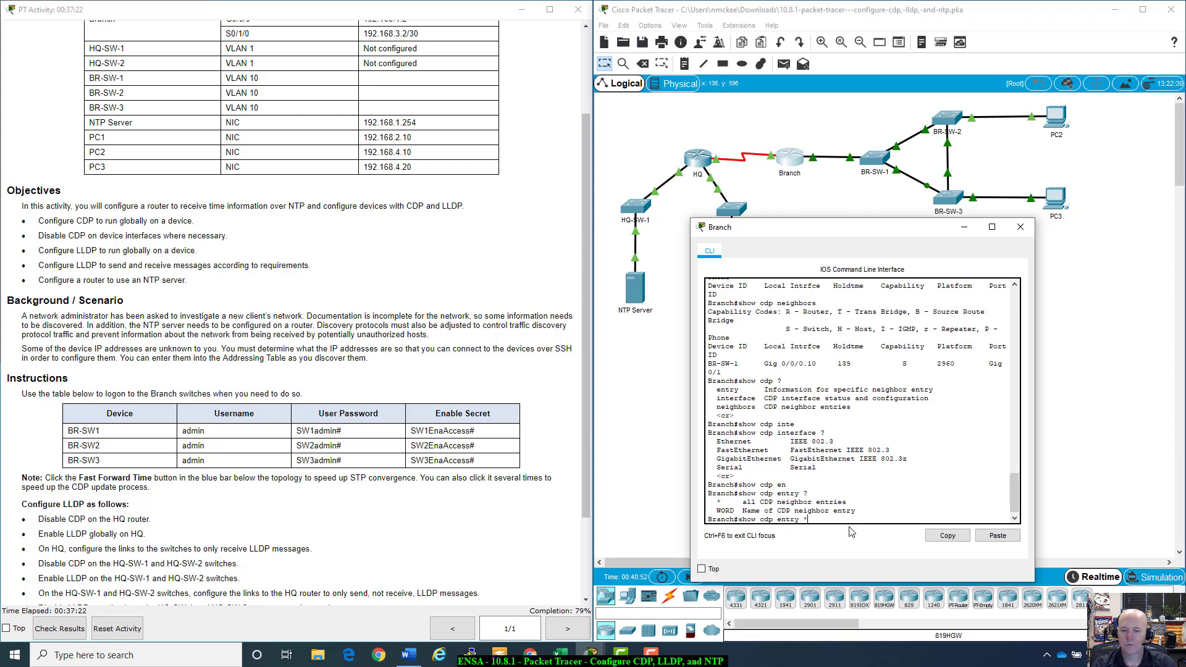
{"action": "type", "text": "*"}
{"action": "key", "text": "Return"}
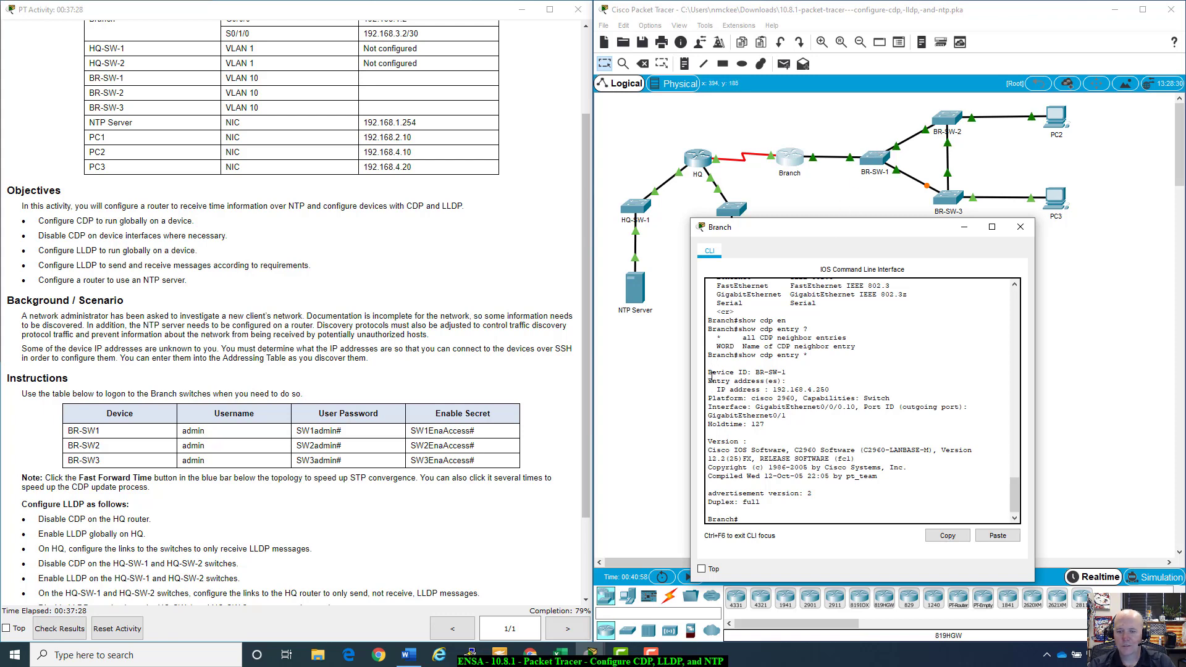
Step: Review BR-SW-1's entry: IP 192.168.4.250, cisco 2960, Gig0/0/0.10 to GigabitEthernet0/1, software version
{"action": "left_click_drag", "start_coordinate": [707, 371], "coordinate": [815, 372]}
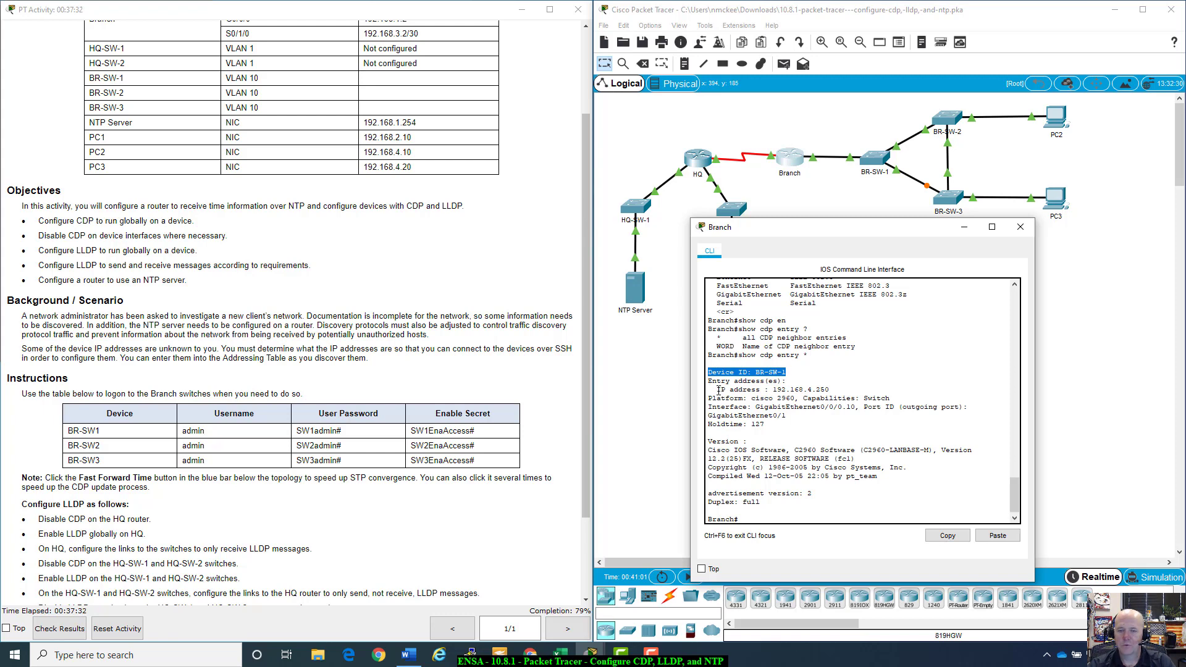
{"action": "left_click_drag", "start_coordinate": [717, 389], "coordinate": [839, 387]}
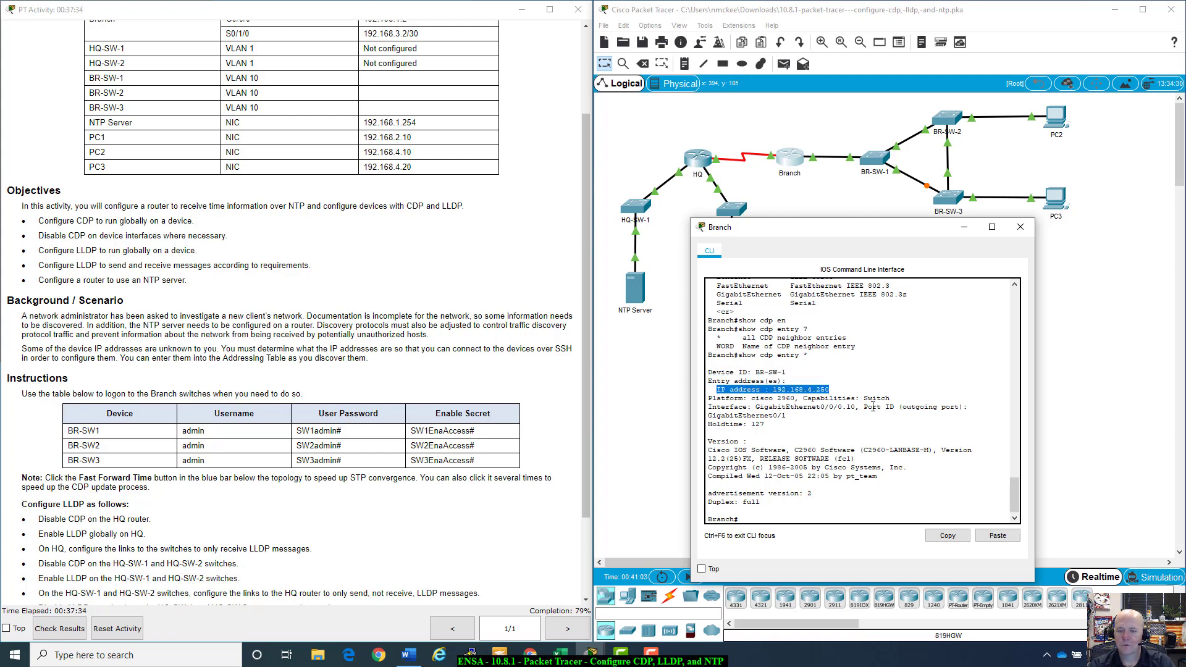
{"action": "left_click_drag", "start_coordinate": [752, 399], "coordinate": [887, 439]}
{"action": "left_click", "coordinate": [888, 439]}
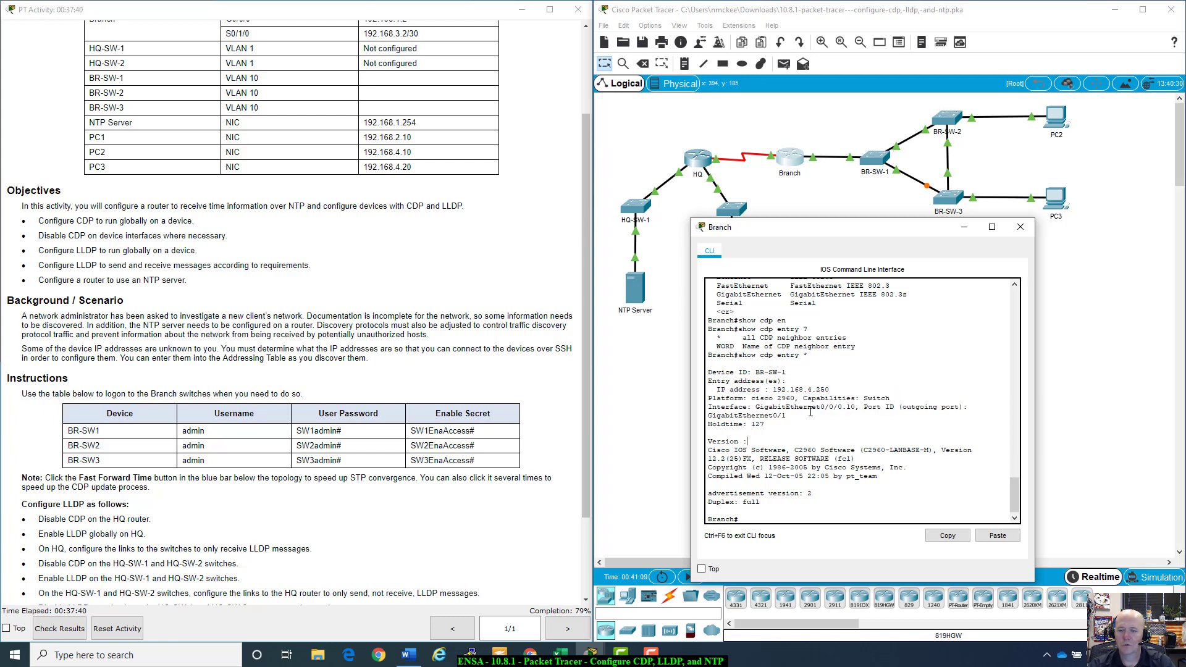
{"action": "left_click_drag", "start_coordinate": [822, 410], "coordinate": [850, 410]}
{"action": "left_click_drag", "start_coordinate": [709, 414], "coordinate": [786, 417]}
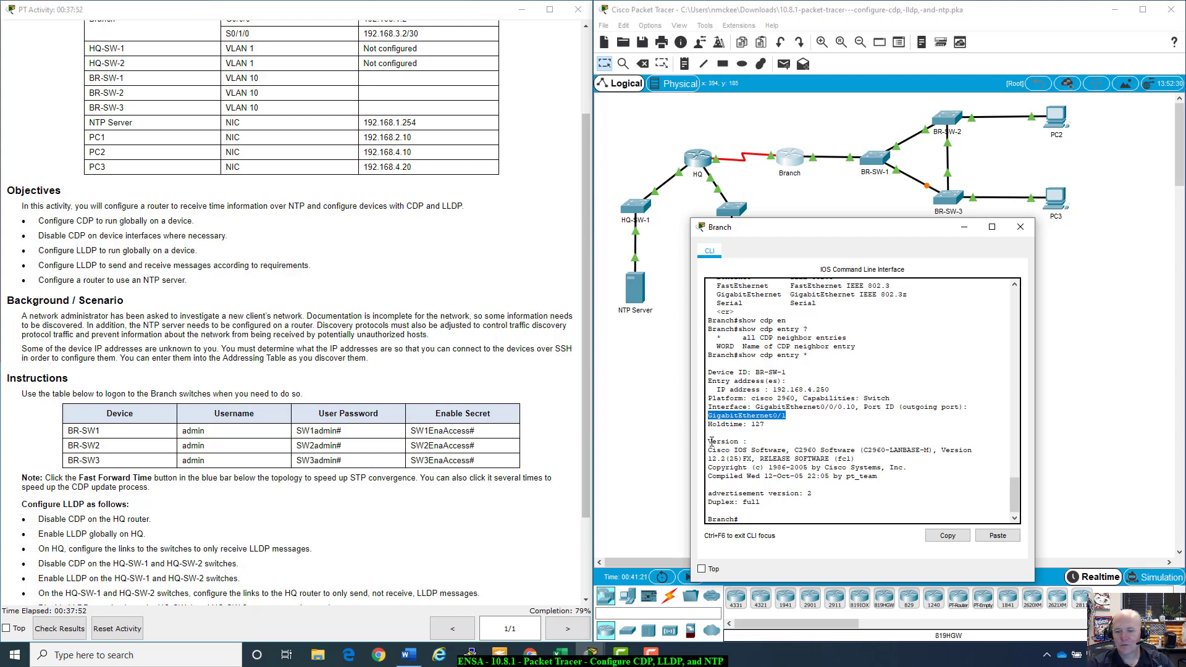
{"action": "left_click_drag", "start_coordinate": [711, 441], "coordinate": [900, 488]}
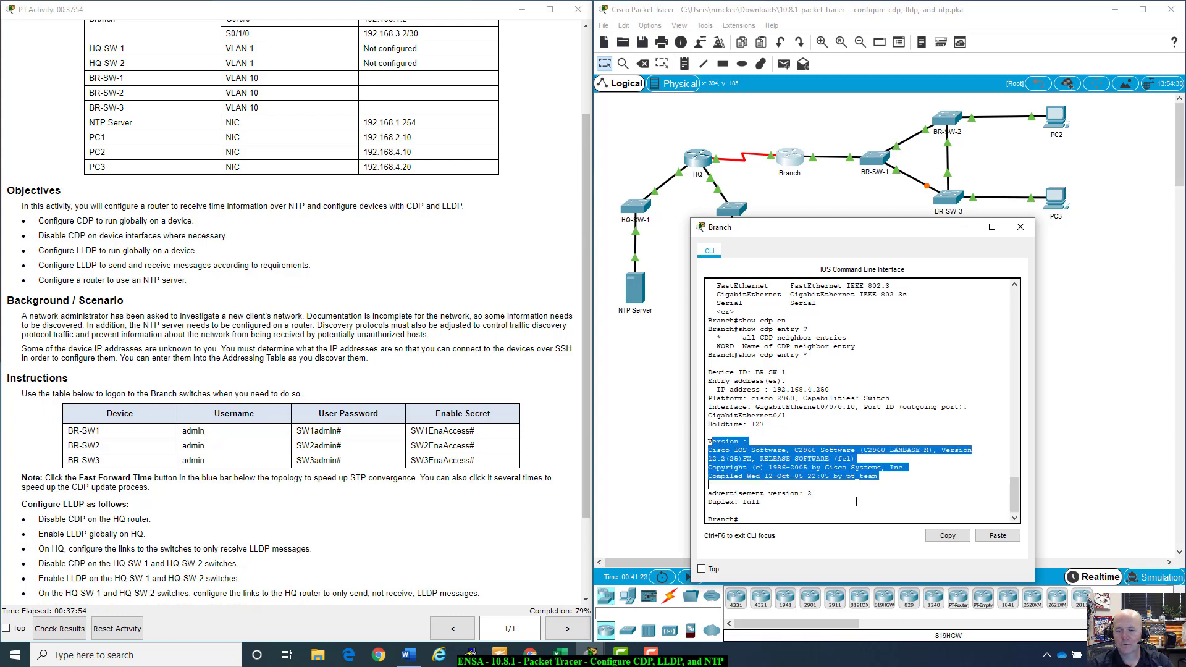
{"action": "left_click", "coordinate": [791, 512]}
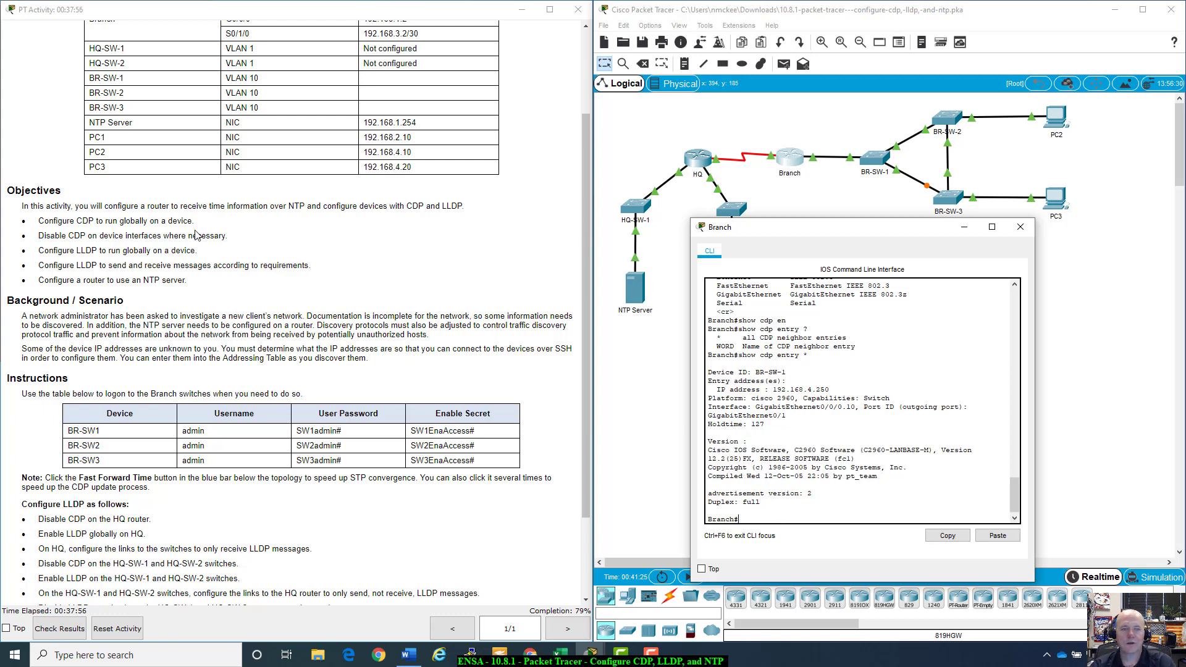
{"action": "scroll", "coordinate": [196, 235], "scroll_direction": "up", "scroll_amount": 3}
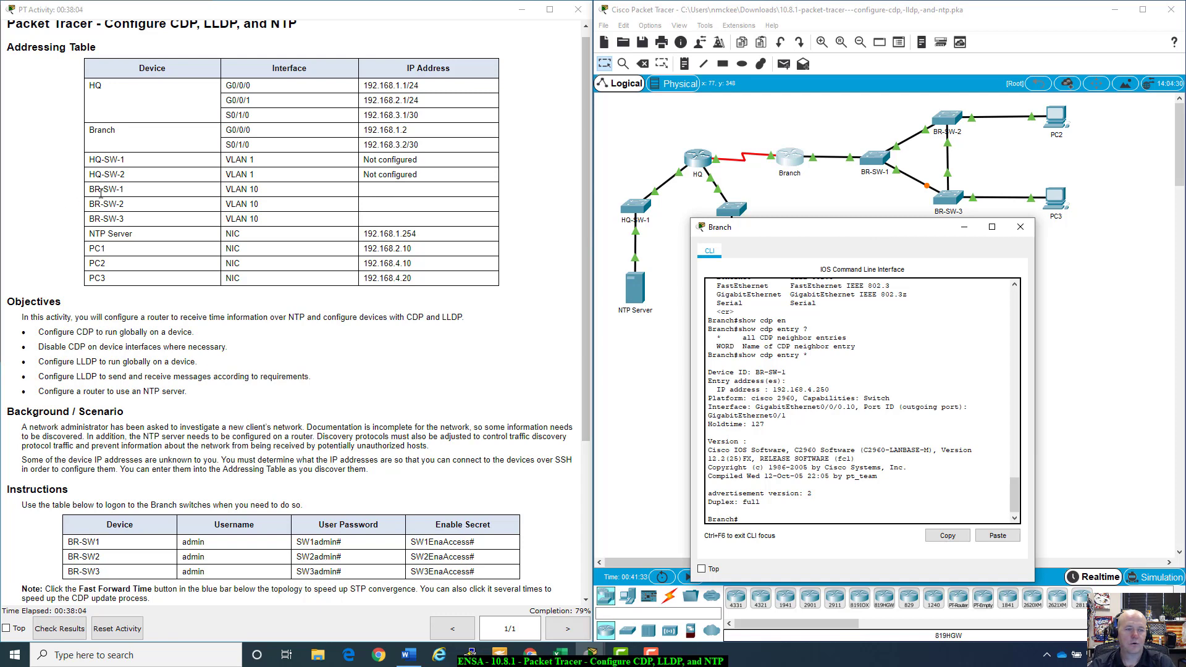
{"action": "left_click", "coordinate": [405, 191]}
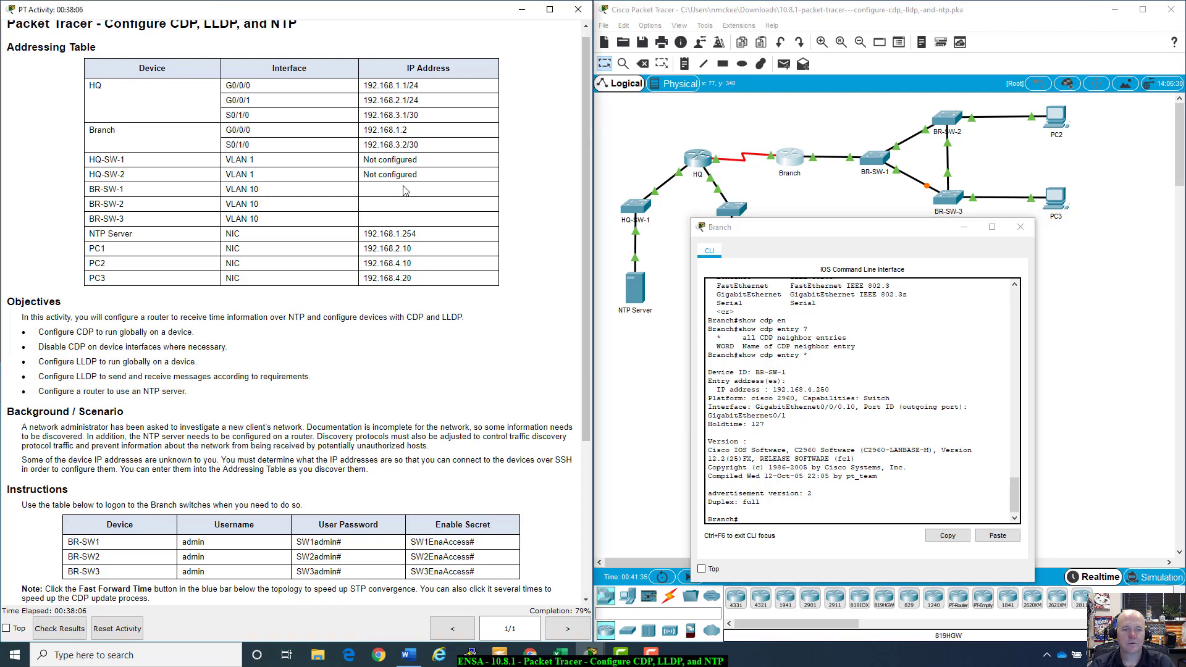
{"action": "mouse_move", "coordinate": [925, 220]}
{"action": "left_mouse_down"}
{"action": "mouse_move", "coordinate": [951, 224]}
{"action": "mouse_move", "coordinate": [940, 207]}
{"action": "left_mouse_up"}
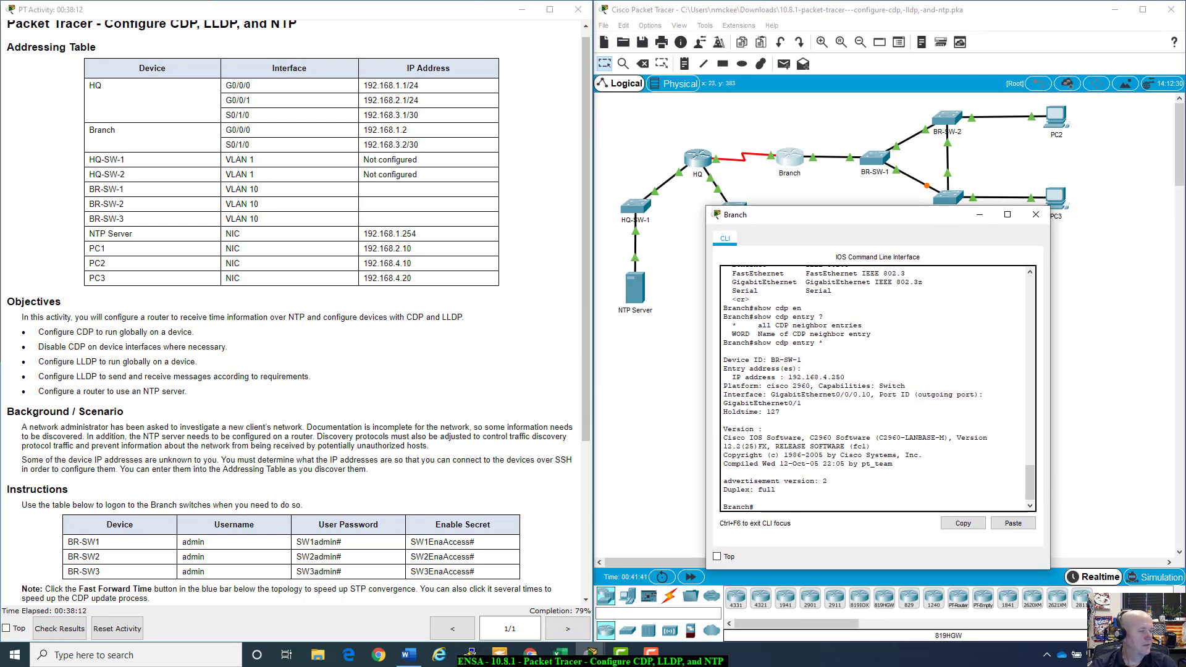
{"action": "scroll", "coordinate": [212, 489], "scroll_direction": "down", "scroll_amount": 5}
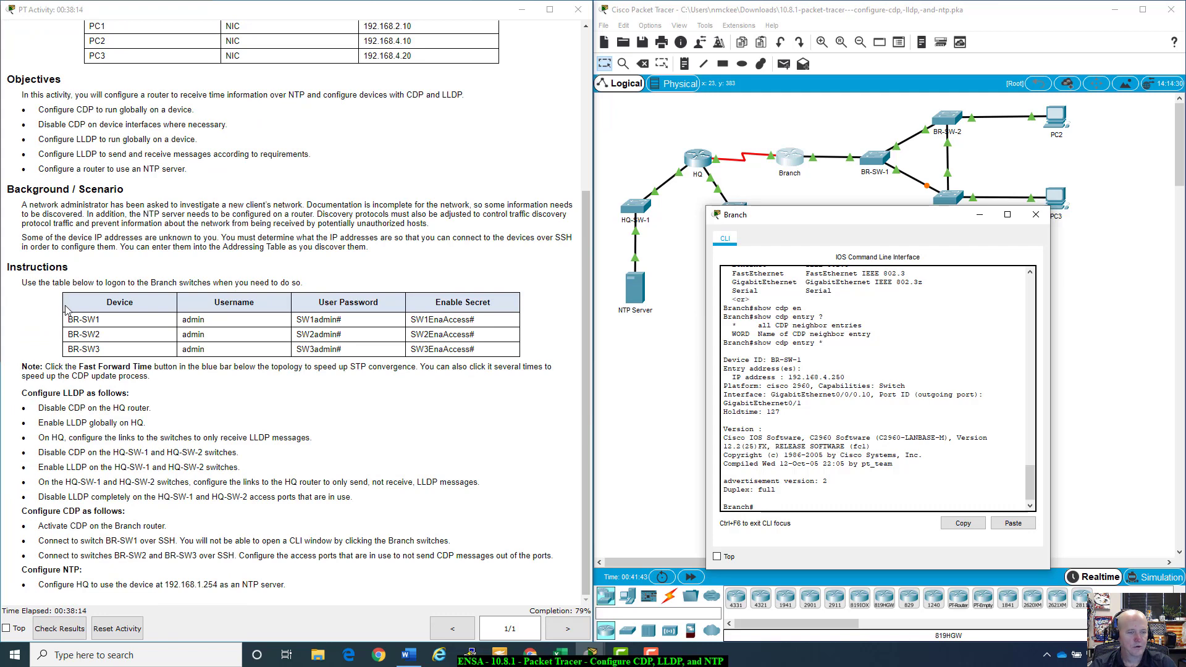
{"action": "left_click_drag", "start_coordinate": [71, 319], "coordinate": [499, 320]}
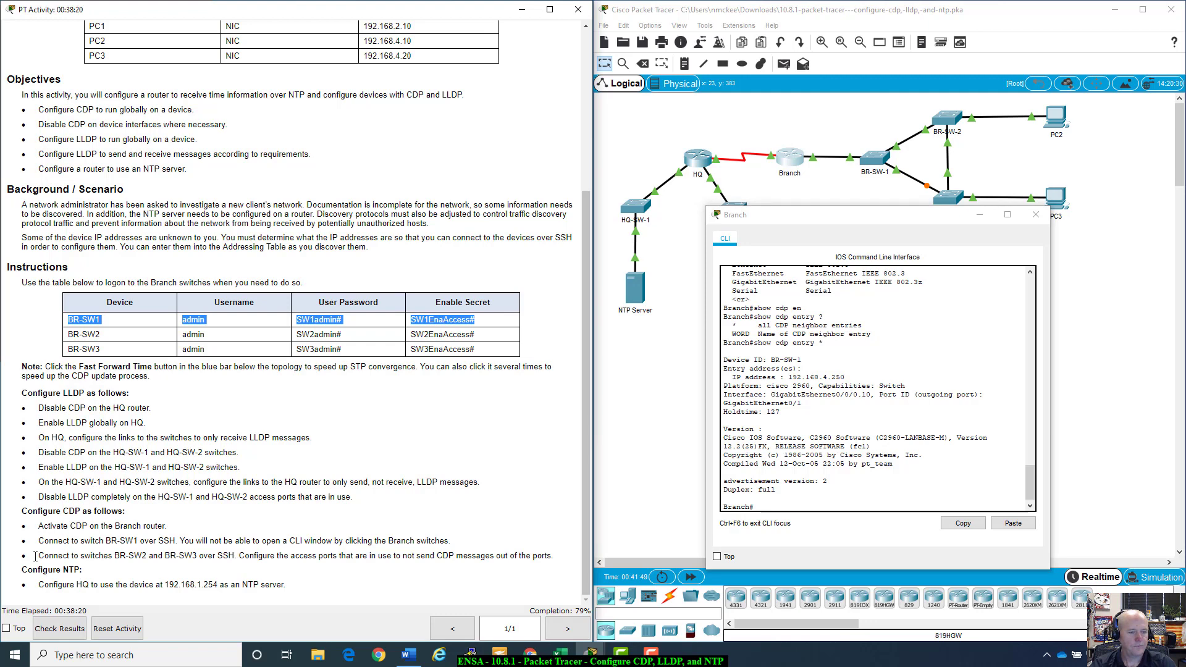
{"action": "left_click_drag", "start_coordinate": [39, 541], "coordinate": [178, 541]}
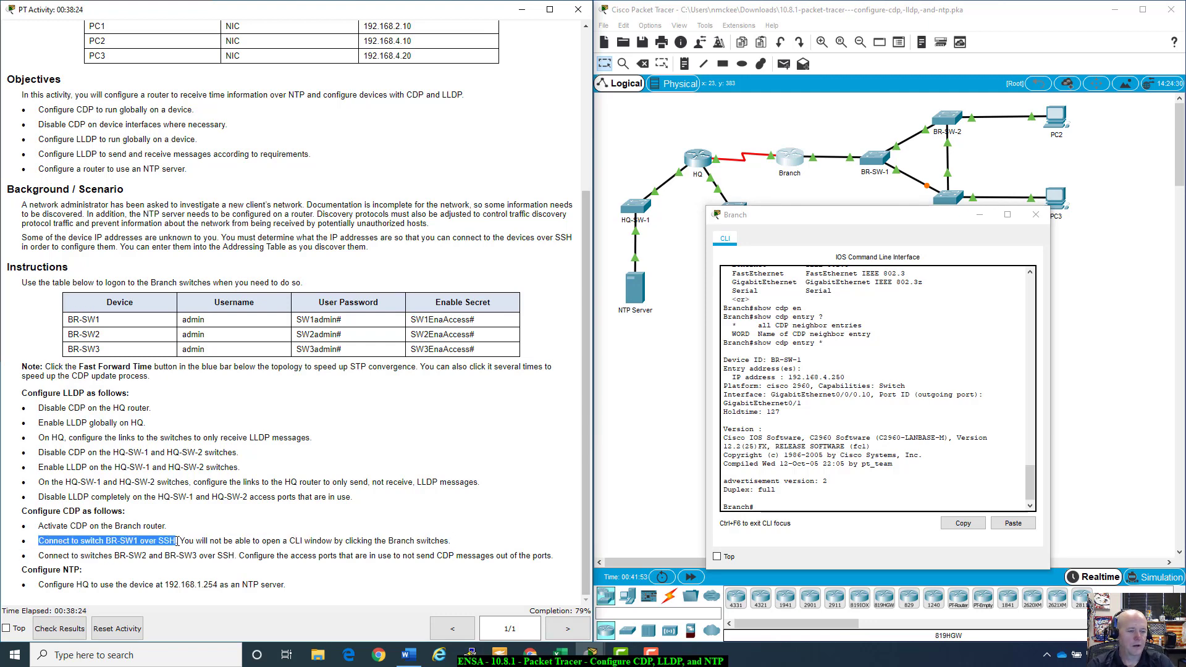
{"action": "left_click_drag", "start_coordinate": [177, 541], "coordinate": [439, 541]}
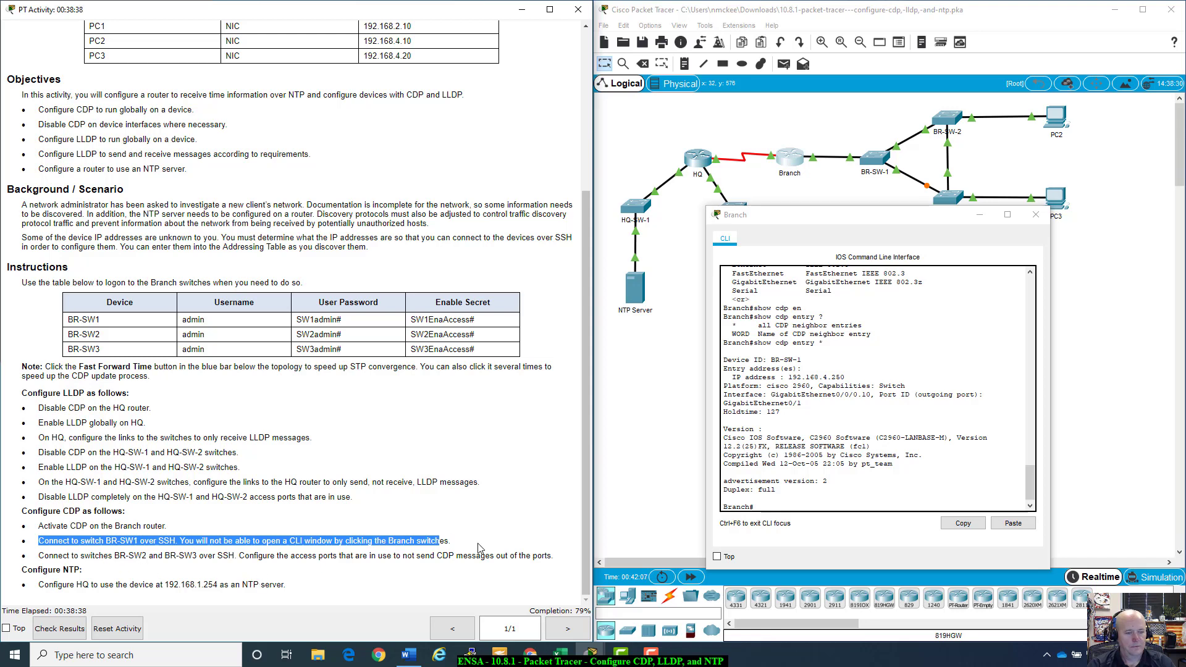
{"action": "left_click", "coordinate": [781, 505]}
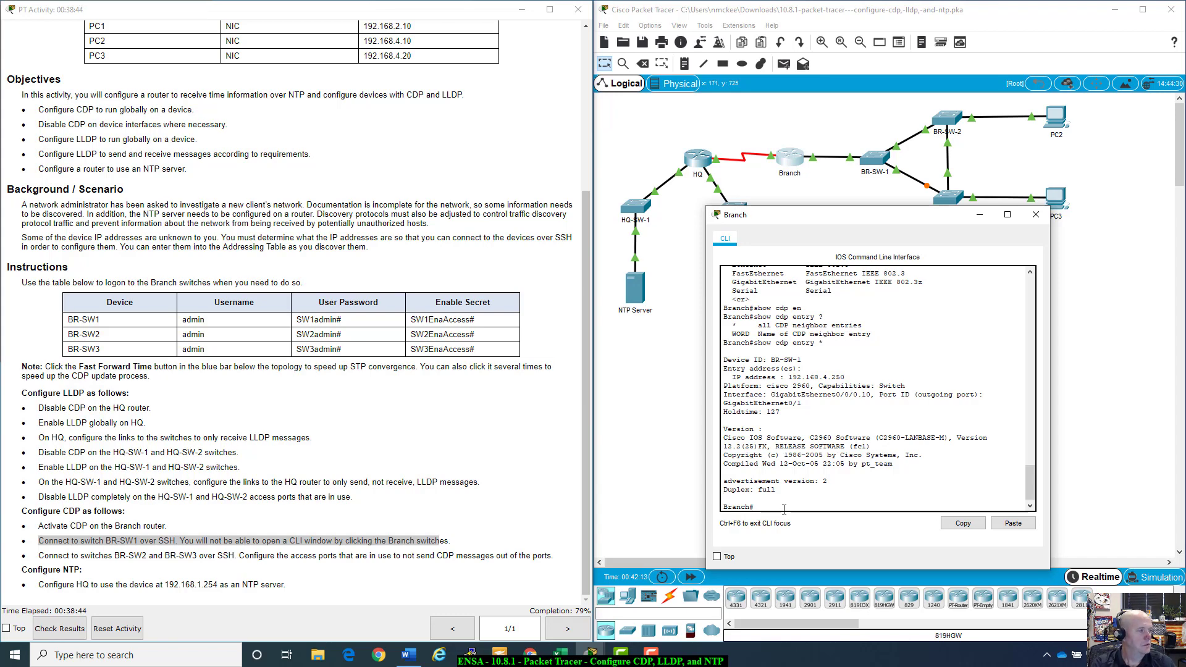
Step: Check the ssh help options and enter BR-SW1's username from the table
{"action": "type", "text": "ssh"}
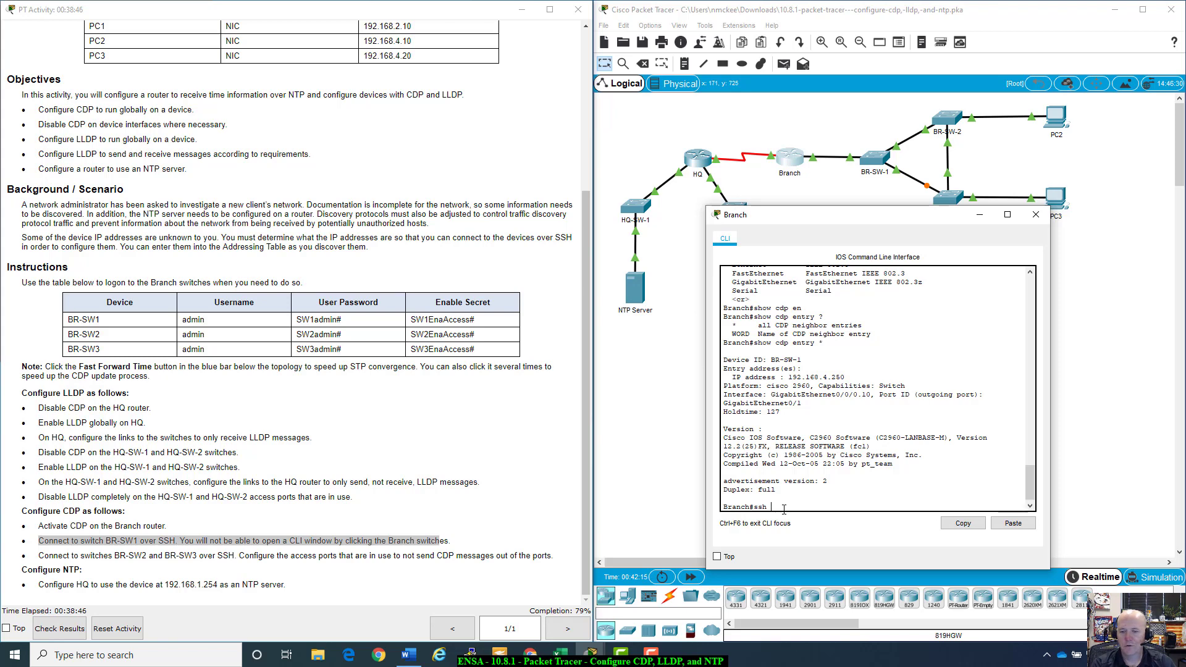
{"action": "type", "text": " ?"}
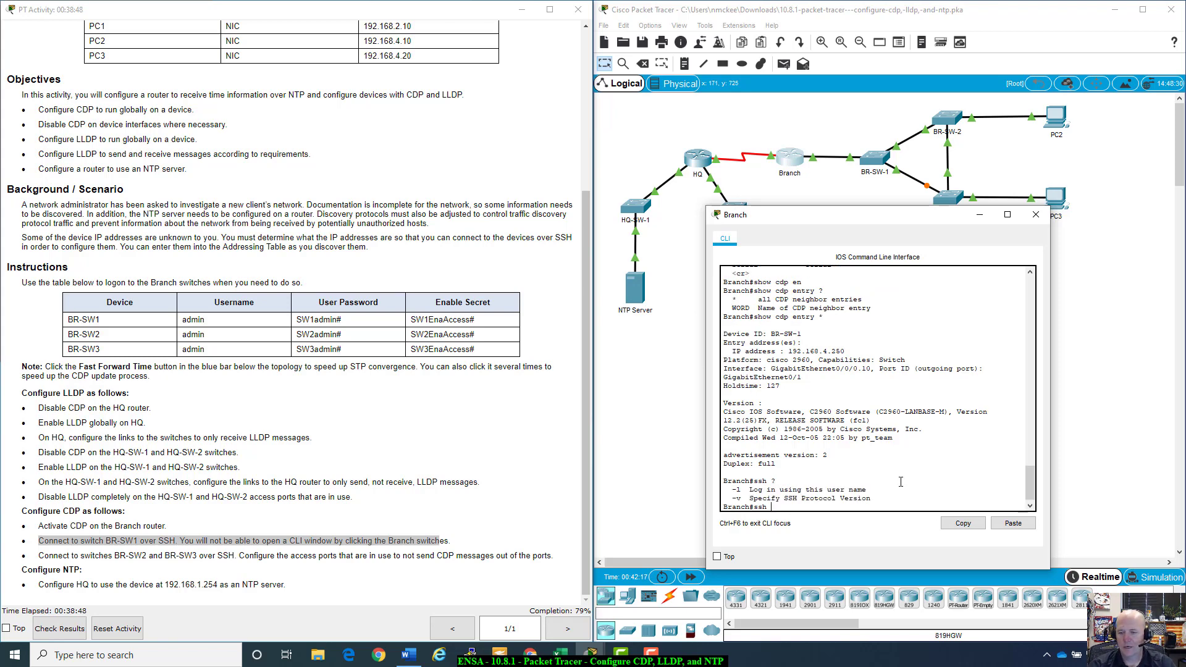
{"action": "left_click_drag", "start_coordinate": [868, 489], "coordinate": [729, 489]}
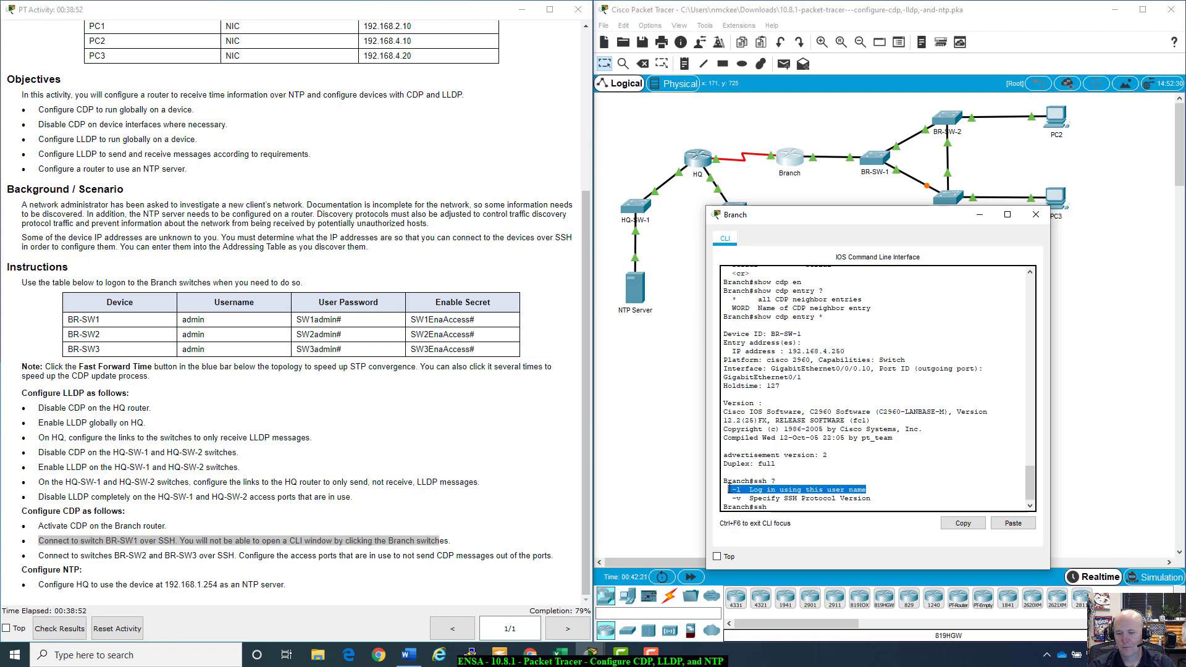
{"action": "left_click", "coordinate": [787, 507]}
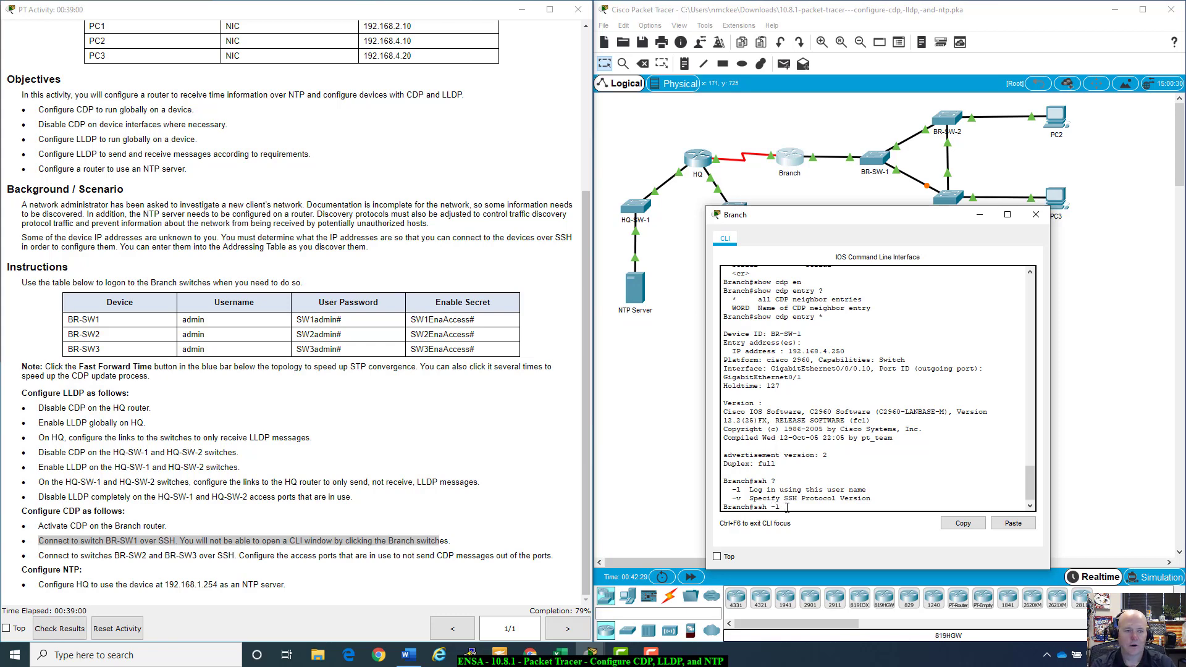
{"action": "left_click_drag", "start_coordinate": [184, 319], "coordinate": [205, 320]}
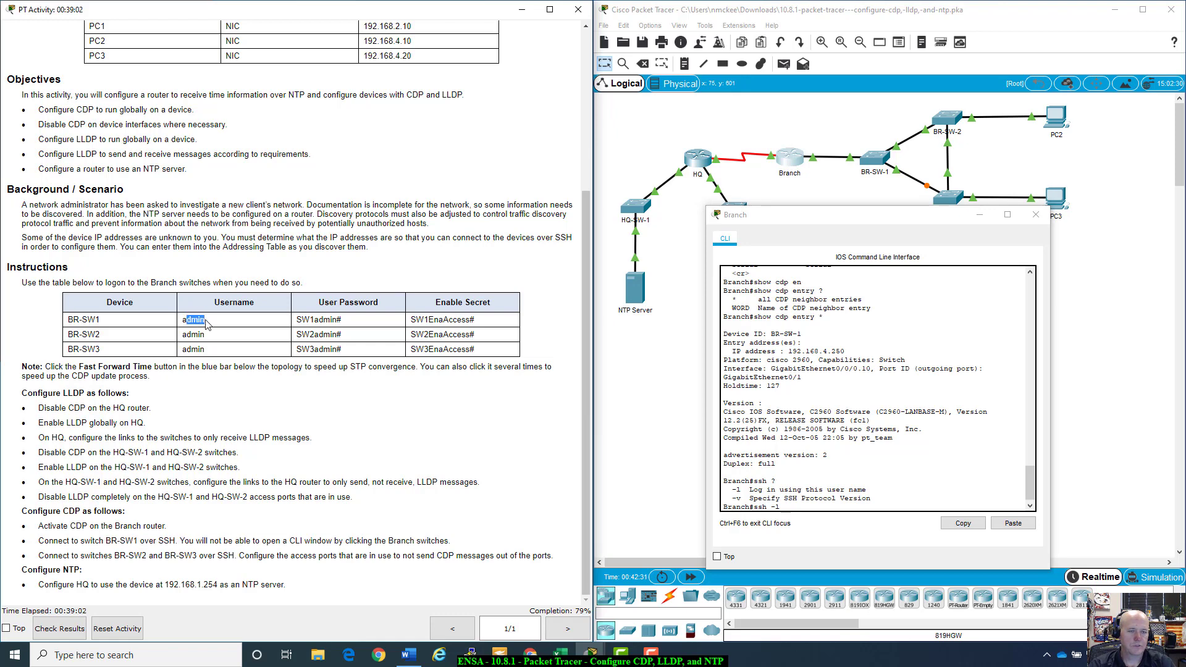
{"action": "left_click", "coordinate": [792, 506]}
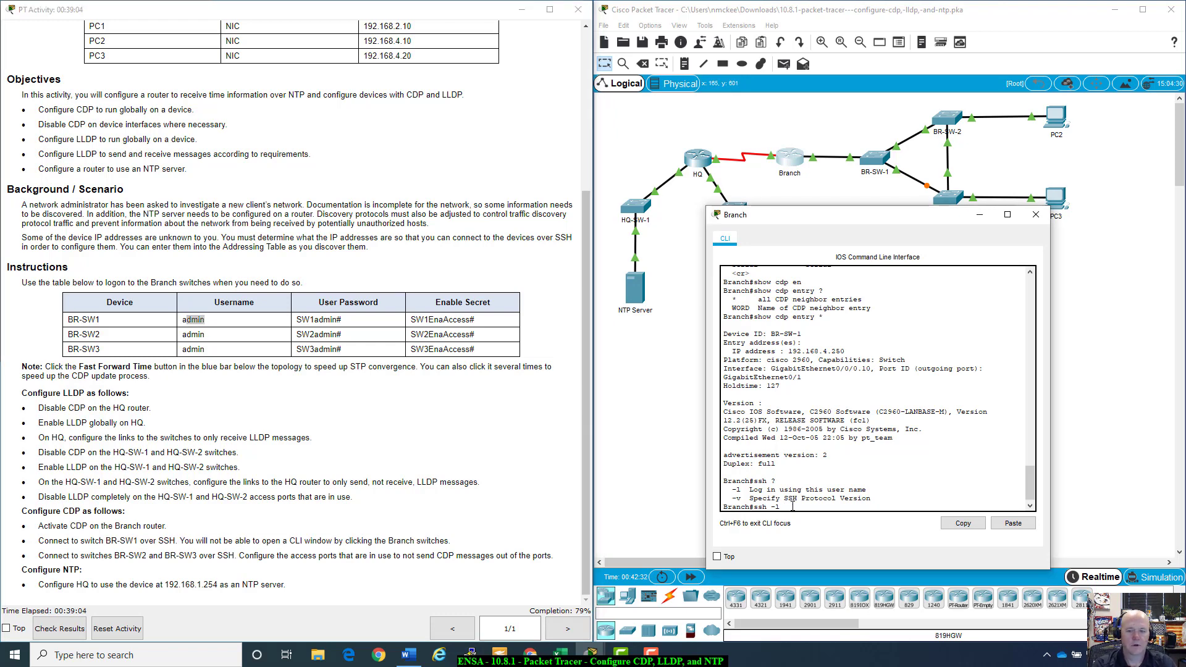
{"action": "type", "text": "admin ?"}
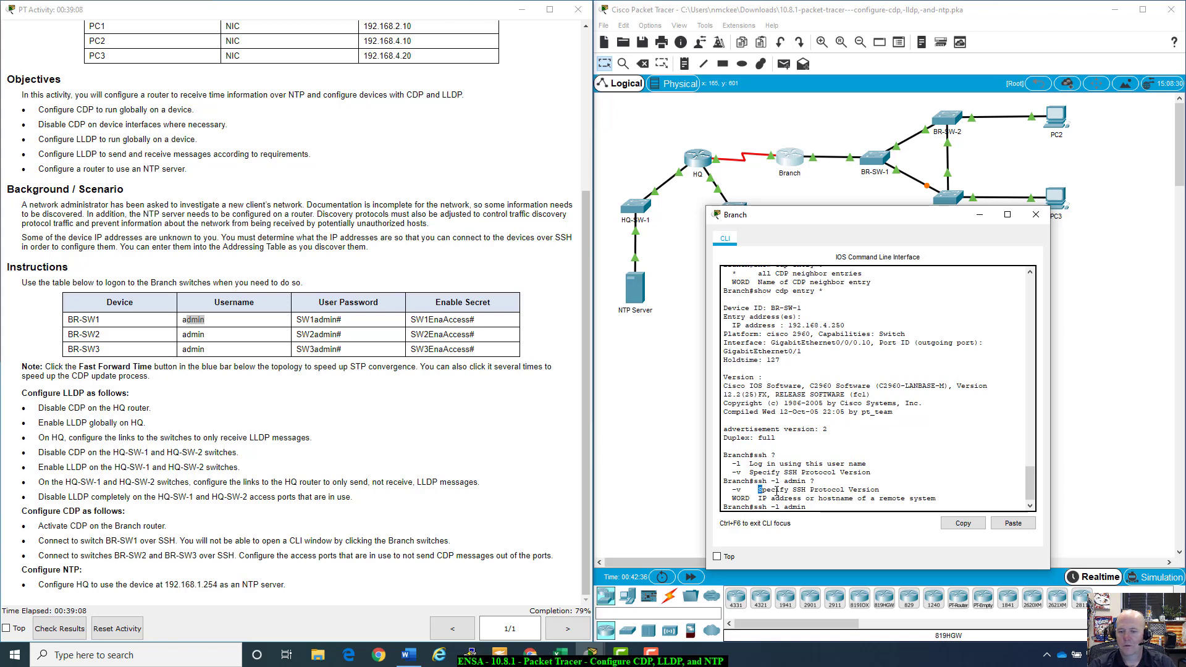
{"action": "left_click_drag", "start_coordinate": [777, 489], "coordinate": [896, 489]}
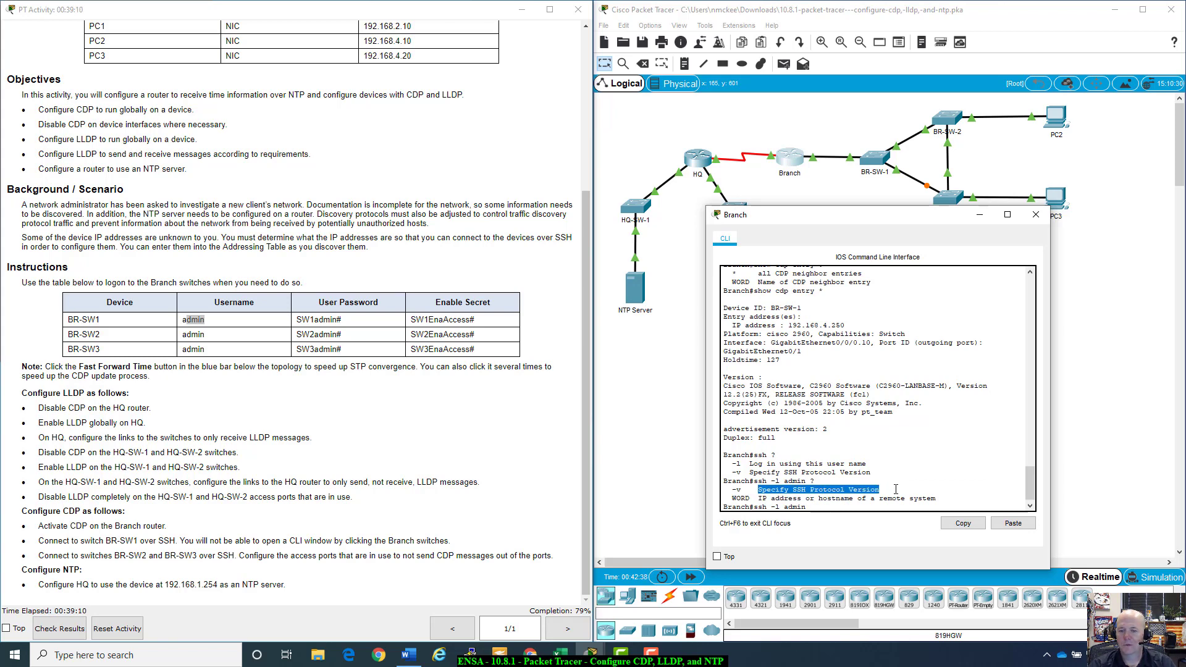
{"action": "left_click", "coordinate": [896, 489]}
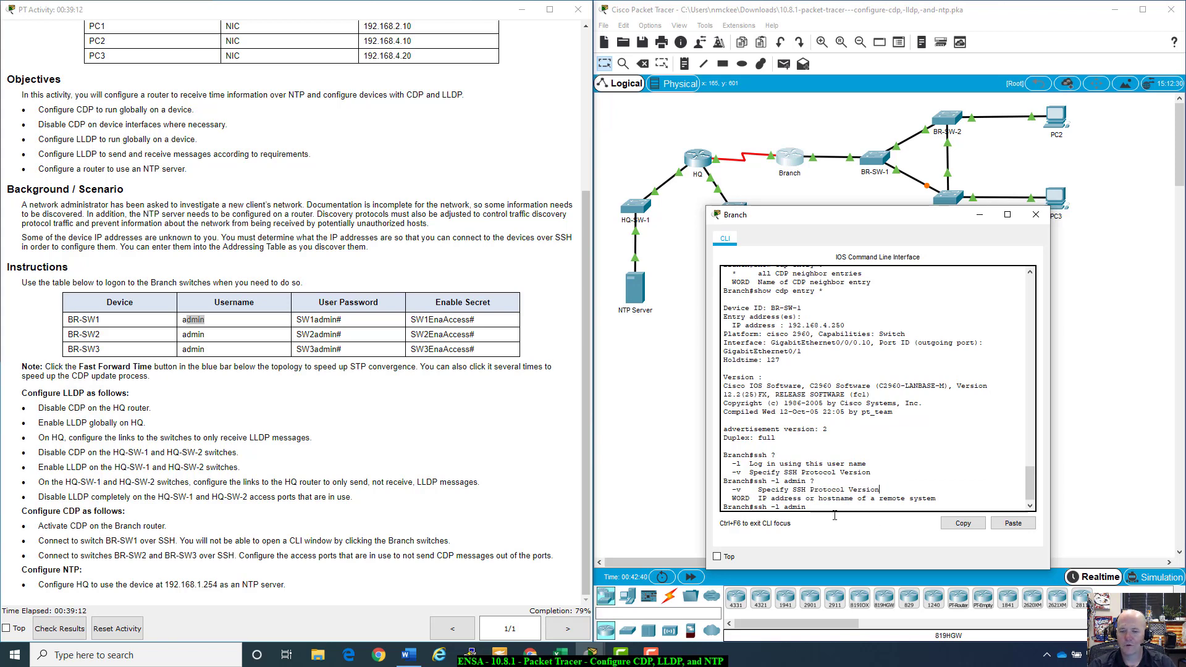
{"action": "left_click_drag", "start_coordinate": [733, 498], "coordinate": [941, 498]}
{"action": "left_click", "coordinate": [940, 498]}
Step: Paste 192.168.4.250 into the ssh command and run it, reaching BR-SW-1's password prompt
{"action": "left_click_drag", "start_coordinate": [788, 326], "coordinate": [845, 324]}
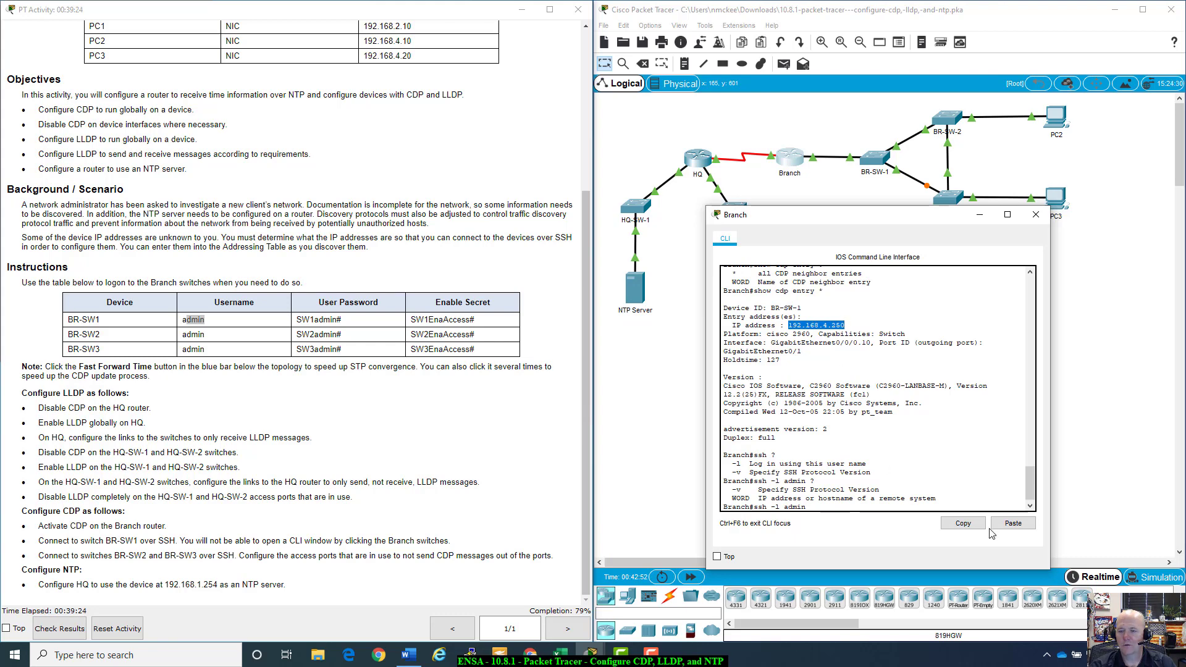
{"action": "left_click", "coordinate": [961, 524]}
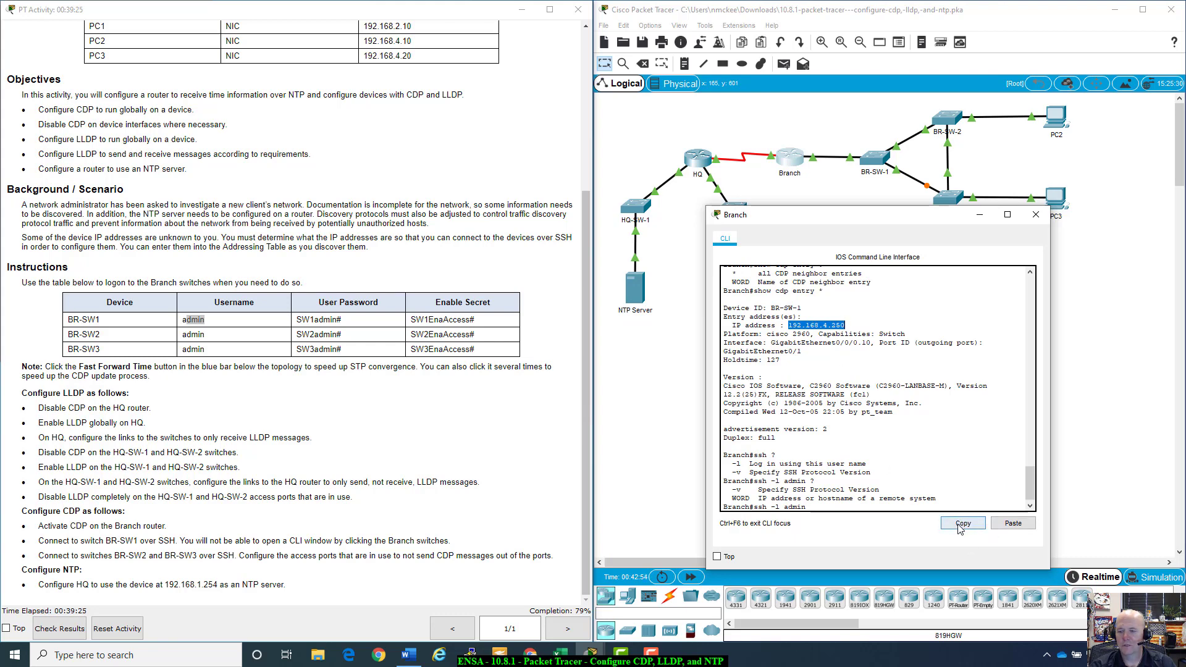
{"action": "left_click", "coordinate": [810, 507]}
{"action": "right_click", "coordinate": [810, 507]}
{"action": "left_click", "coordinate": [852, 533]}
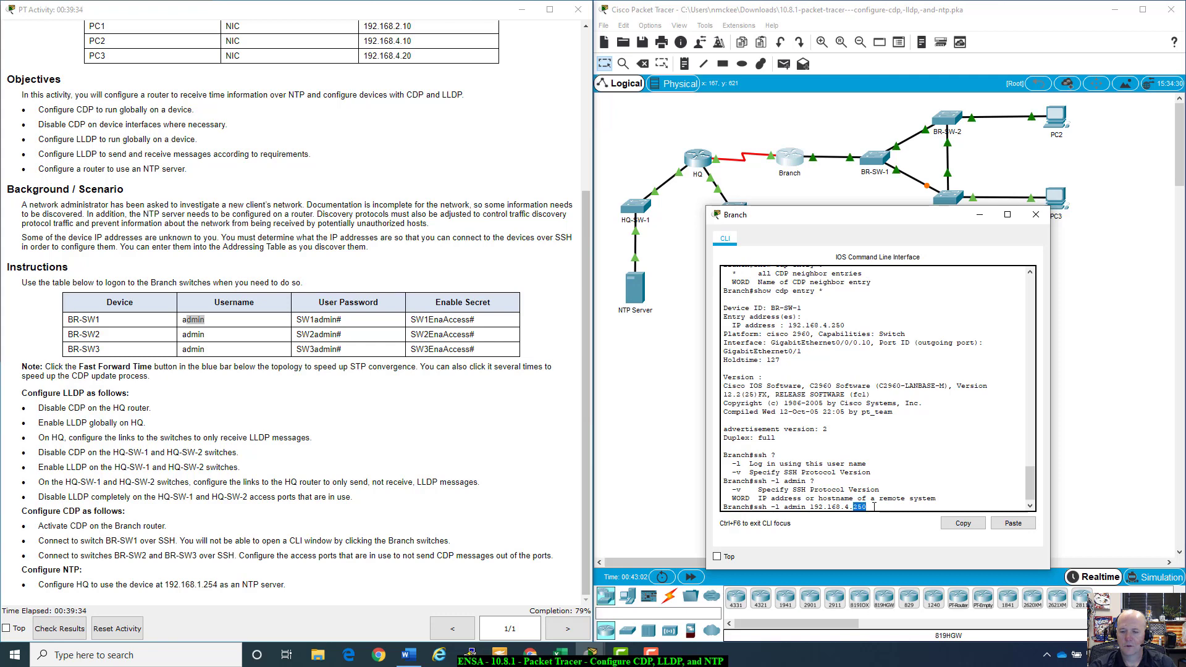
{"action": "left_click_drag", "start_coordinate": [872, 505], "coordinate": [754, 504]}
{"action": "double_click", "coordinate": [860, 504]}
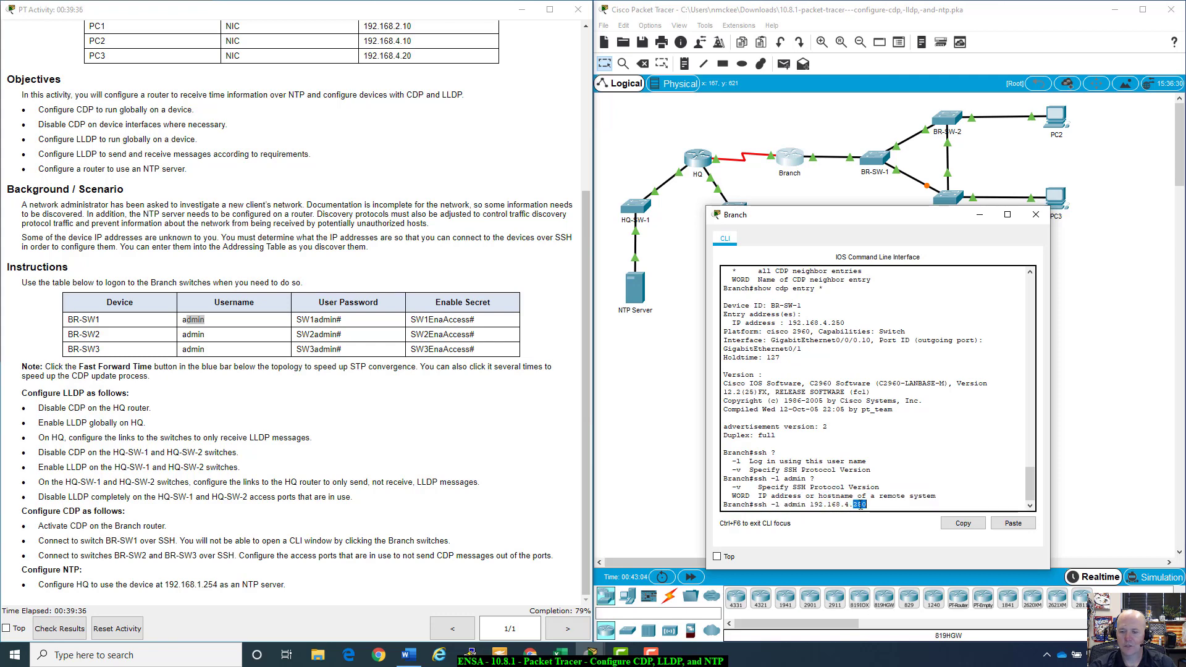
{"action": "left_click", "coordinate": [873, 503]}
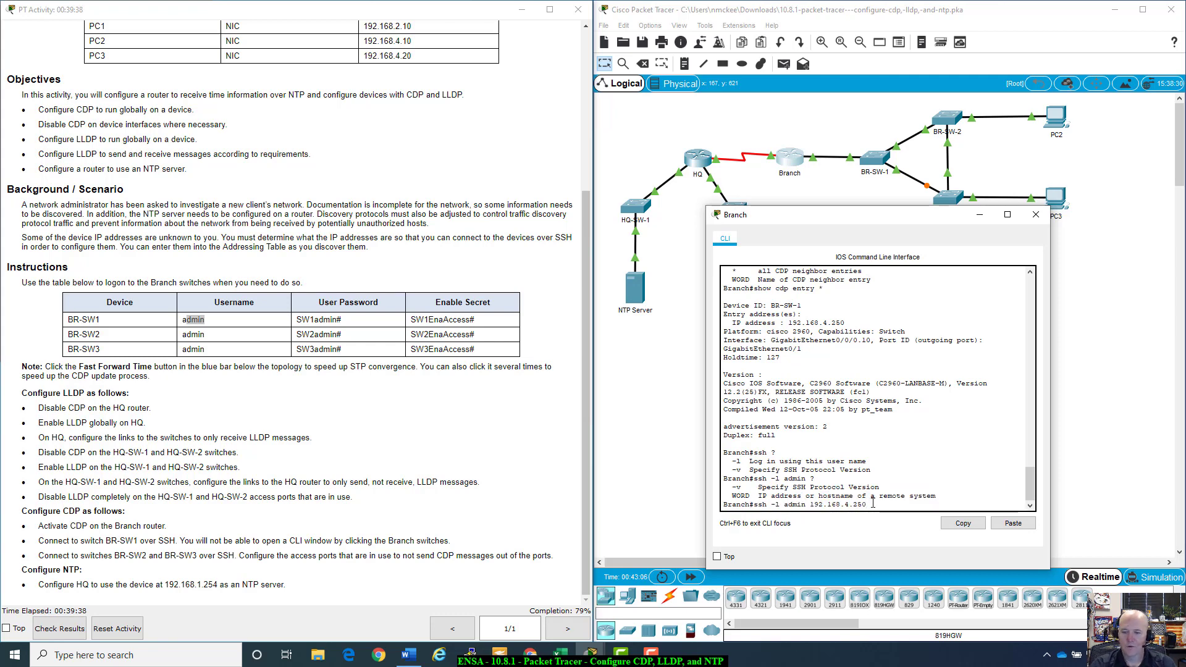
{"action": "key", "text": "Return"}
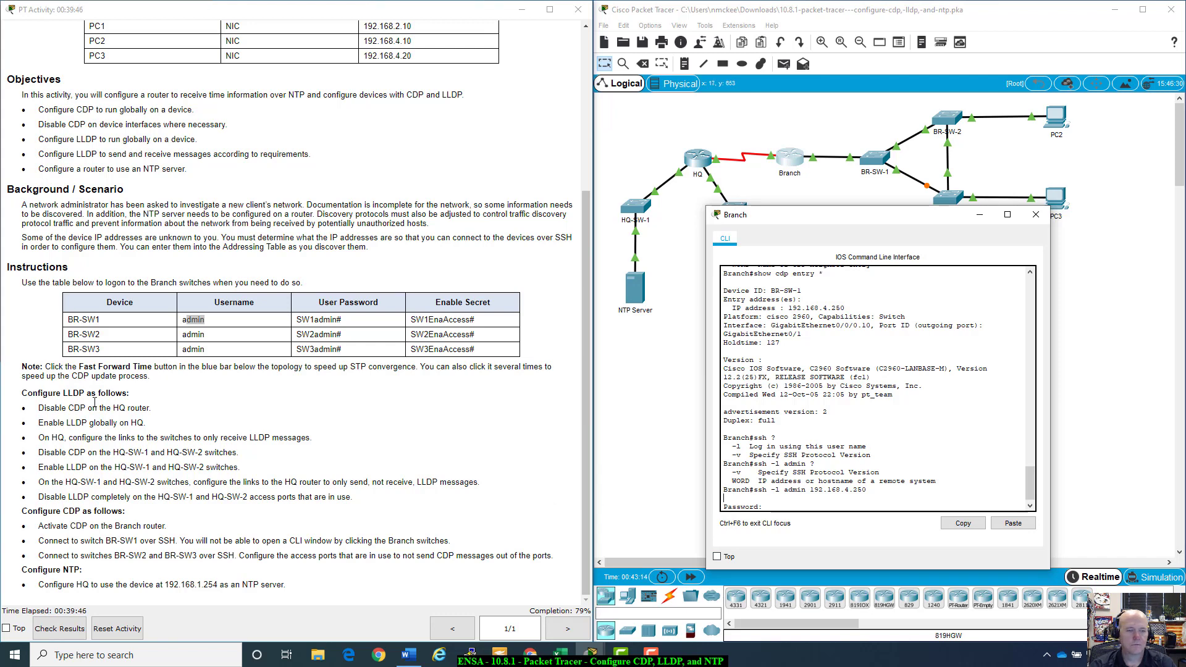
{"action": "left_click_drag", "start_coordinate": [297, 321], "coordinate": [347, 324]}
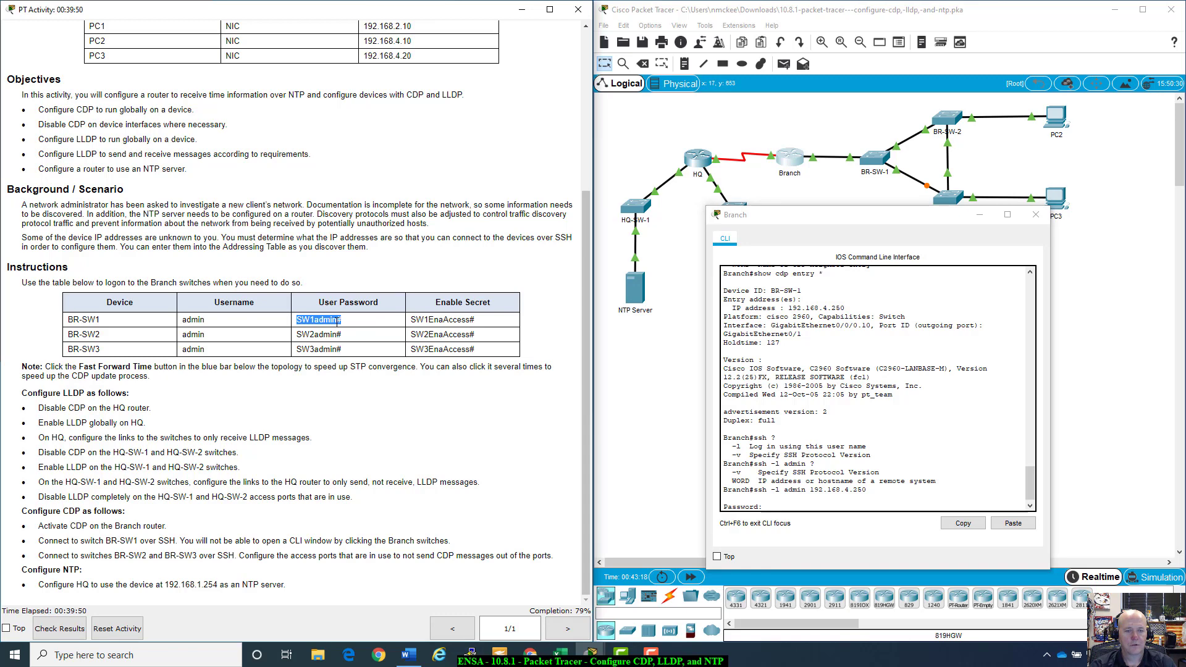
{"action": "left_click", "coordinate": [809, 500]}
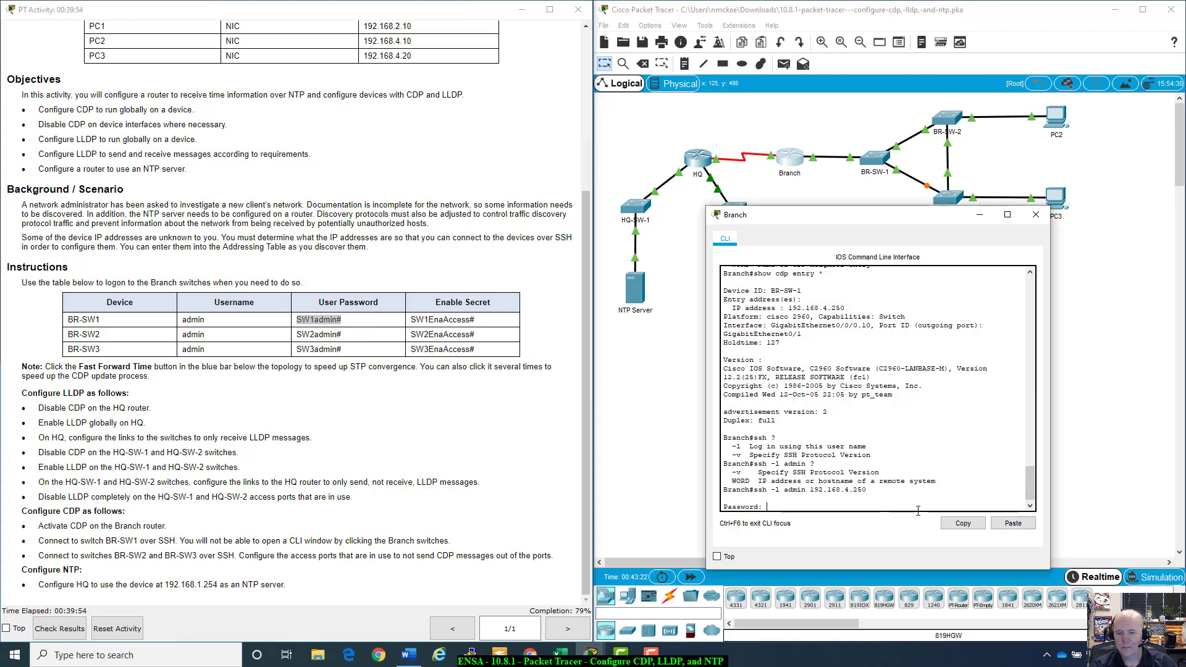
Step: Log in to BR-SW-1 with the pasted user password, reaching the BR-SW-1> prompt
{"action": "key", "text": "ctrl+v"}
{"action": "key", "text": "Return"}
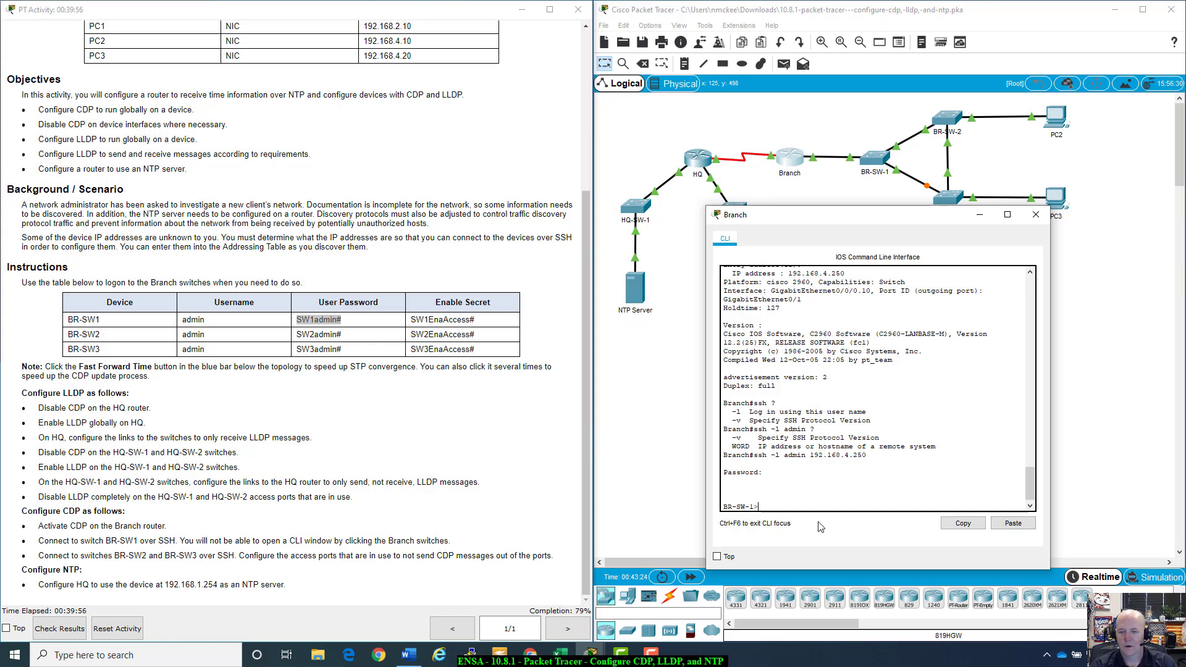
{"action": "left_click_drag", "start_coordinate": [723, 506], "coordinate": [759, 506]}
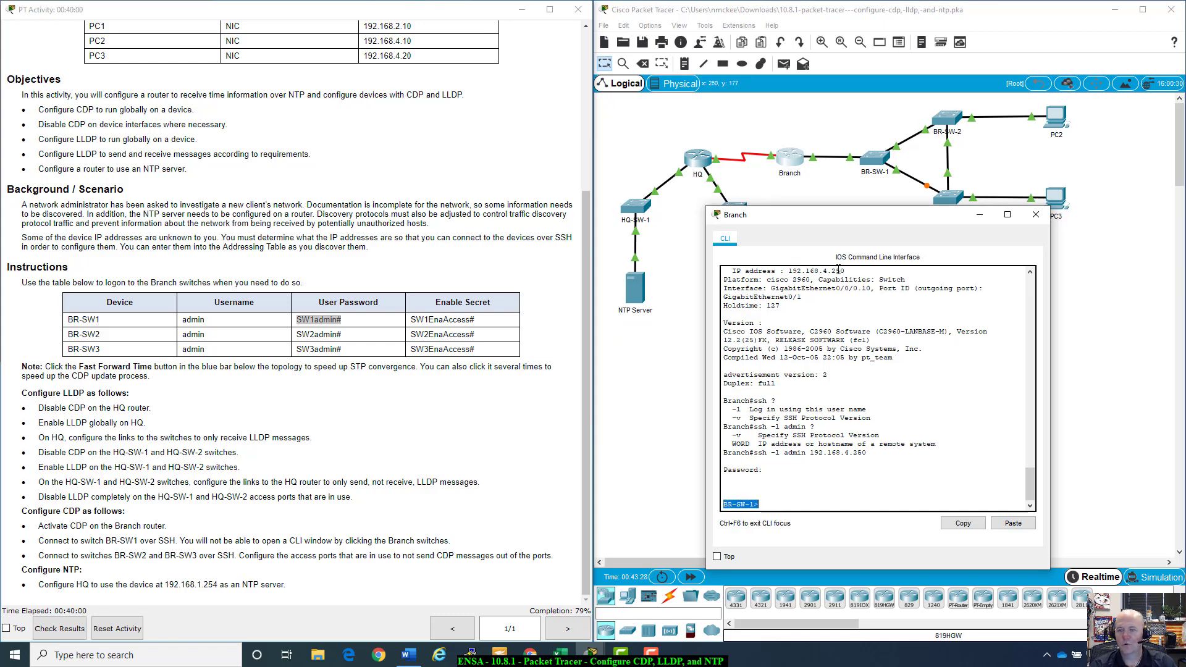
{"action": "left_click_drag", "start_coordinate": [849, 222], "coordinate": [827, 217]}
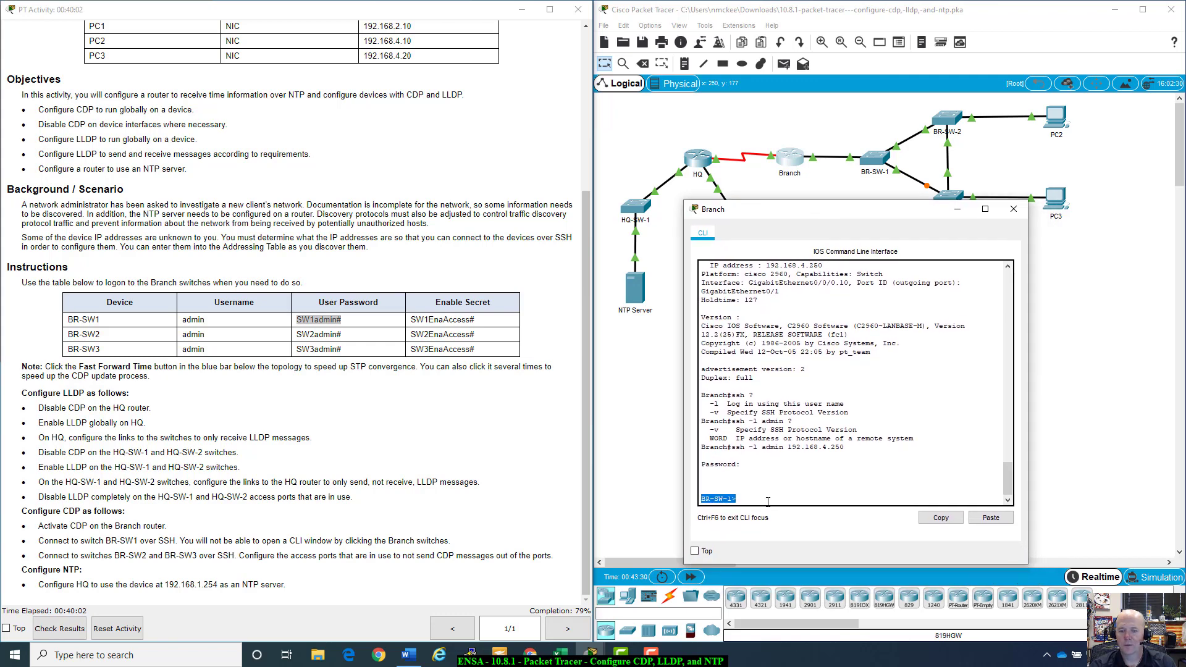
{"action": "left_click", "coordinate": [767, 502]}
Step: Enter privileged mode on BR-SW-1 using the enable secret pasted from the table
{"action": "type", "text": "enabl"}
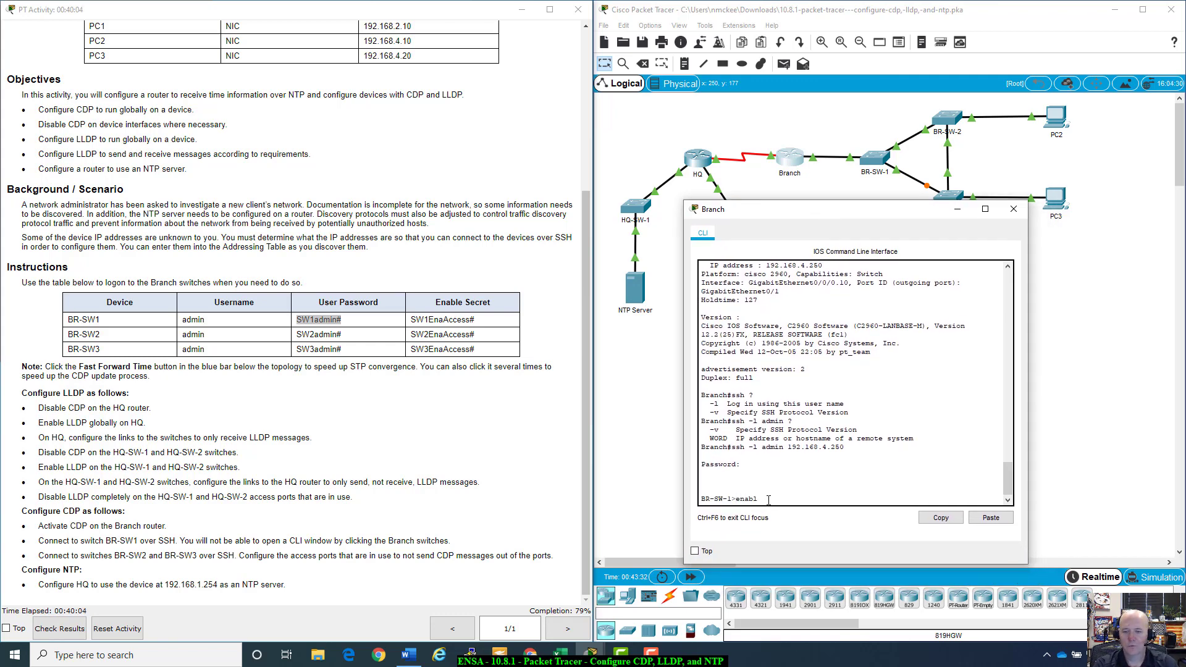
{"action": "type", "text": "e"}
{"action": "key", "text": "Return"}
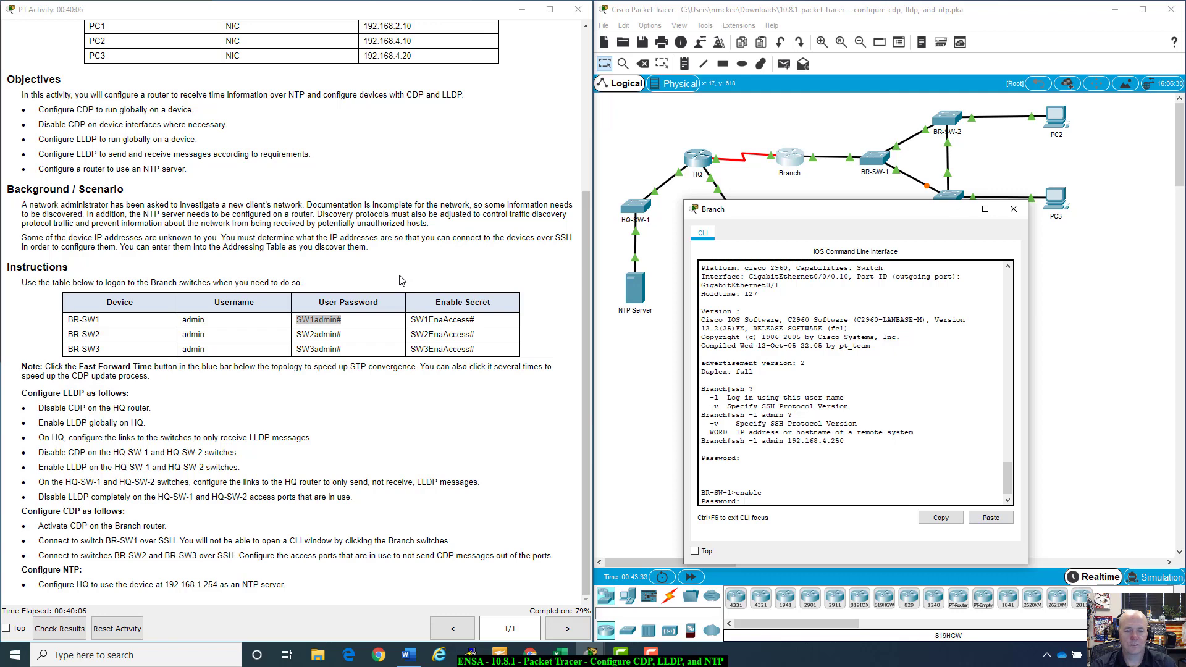
{"action": "left_click_drag", "start_coordinate": [410, 320], "coordinate": [477, 323]}
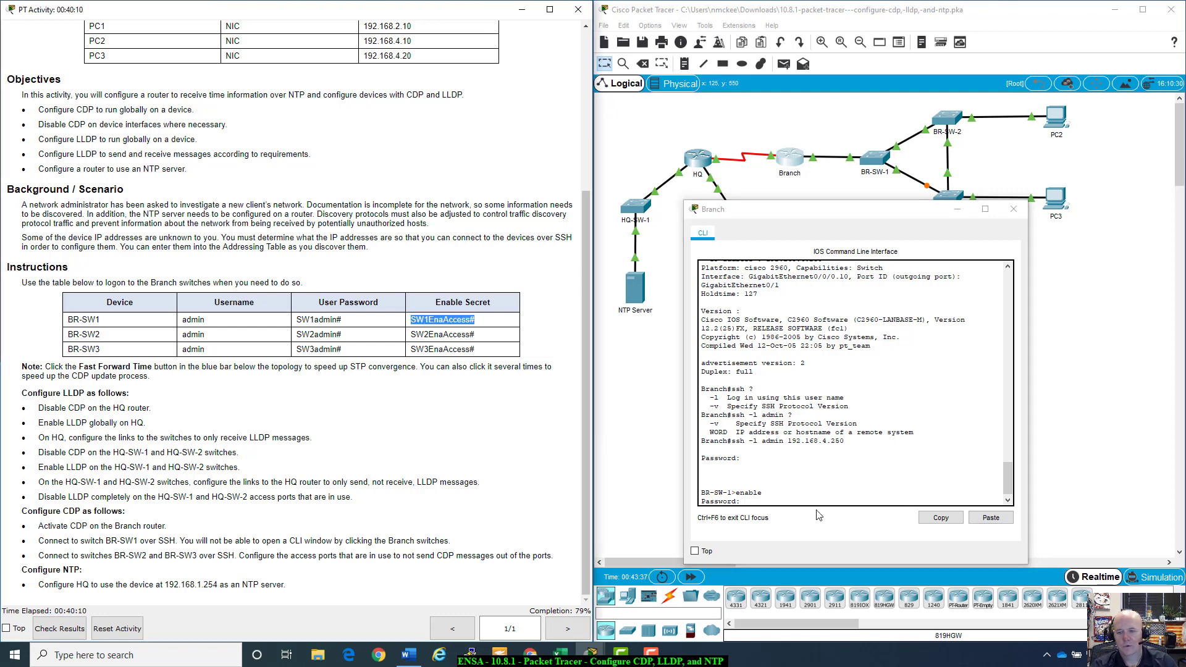
{"action": "right_click", "coordinate": [795, 502]}
{"action": "left_click", "coordinate": [811, 527]}
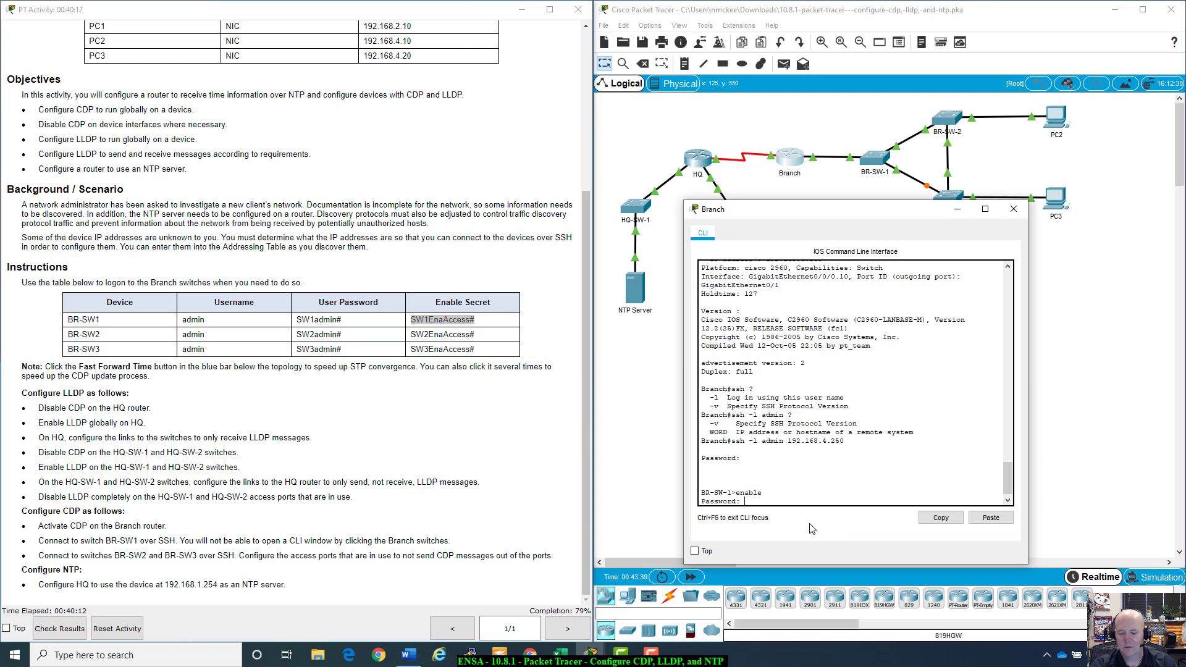
{"action": "key", "text": "Return"}
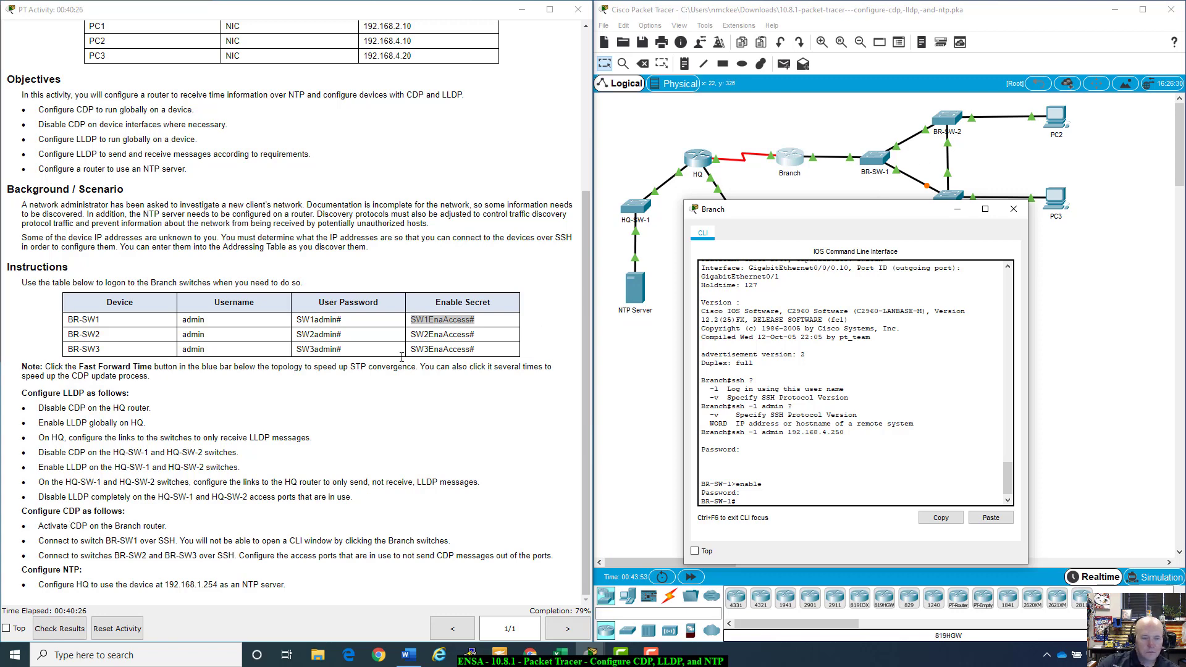
Step: Review the Branch CDP activation and SSH-to-BR-SW1 tasks in the instructions
{"action": "scroll", "coordinate": [166, 505], "scroll_direction": "up", "scroll_amount": 1}
{"action": "scroll", "coordinate": [171, 504], "scroll_direction": "down", "scroll_amount": 1}
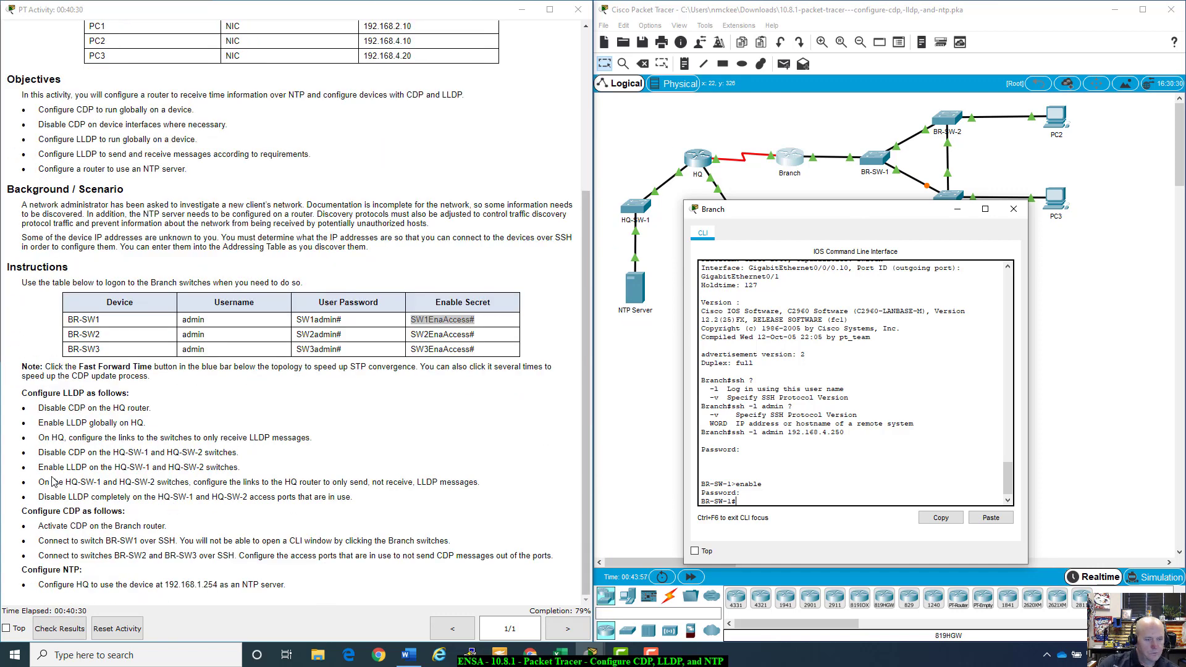
{"action": "left_click_drag", "start_coordinate": [38, 526], "coordinate": [178, 526]}
{"action": "left_click", "coordinate": [47, 542]}
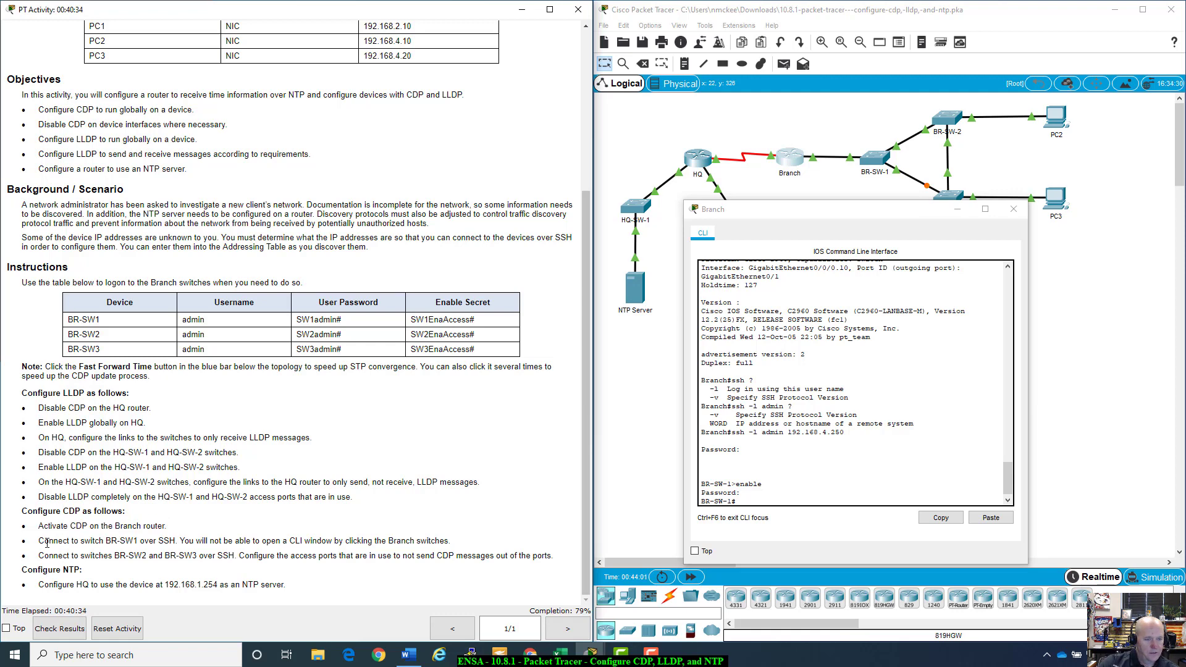
{"action": "left_click_drag", "start_coordinate": [47, 542], "coordinate": [459, 539]}
{"action": "left_click", "coordinate": [459, 539]}
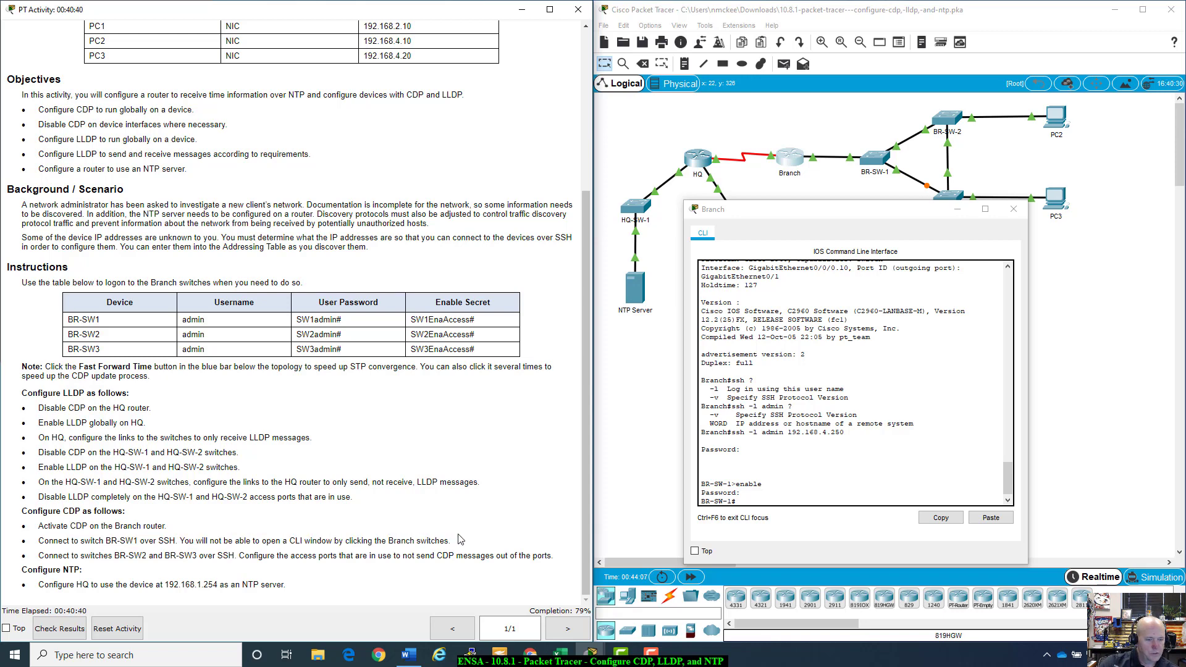
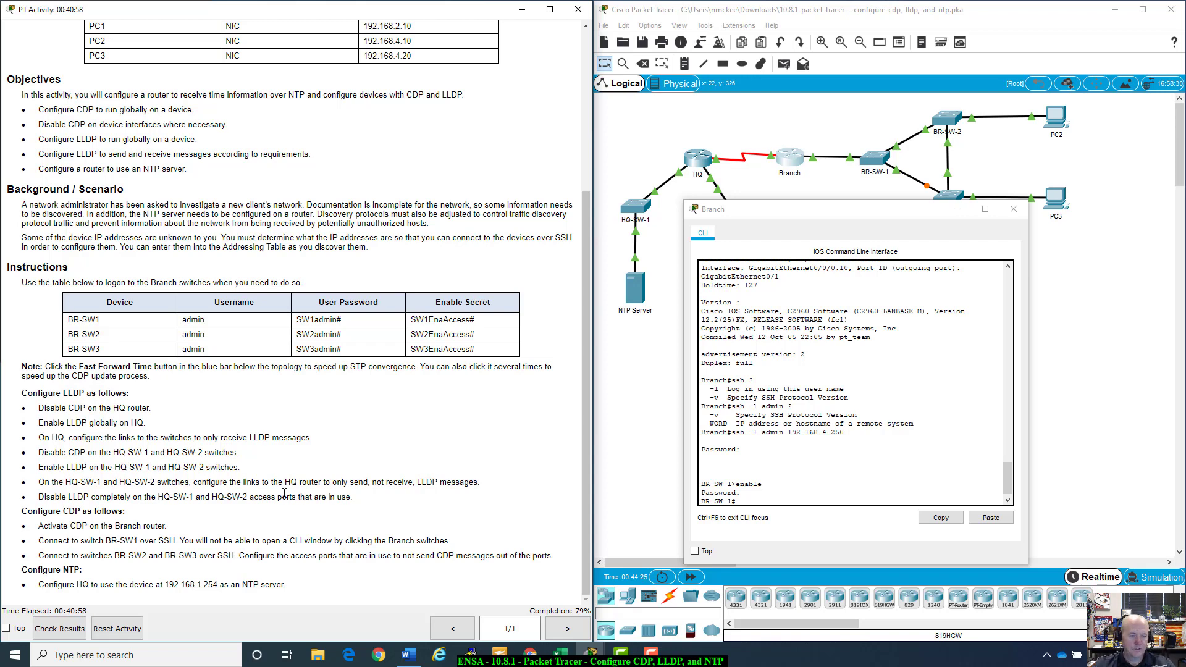
Step: Copy the earlier 'show cdp entry *' line from the Branch CLI history
{"action": "scroll", "coordinate": [420, 382], "scroll_direction": "up", "scroll_amount": 5}
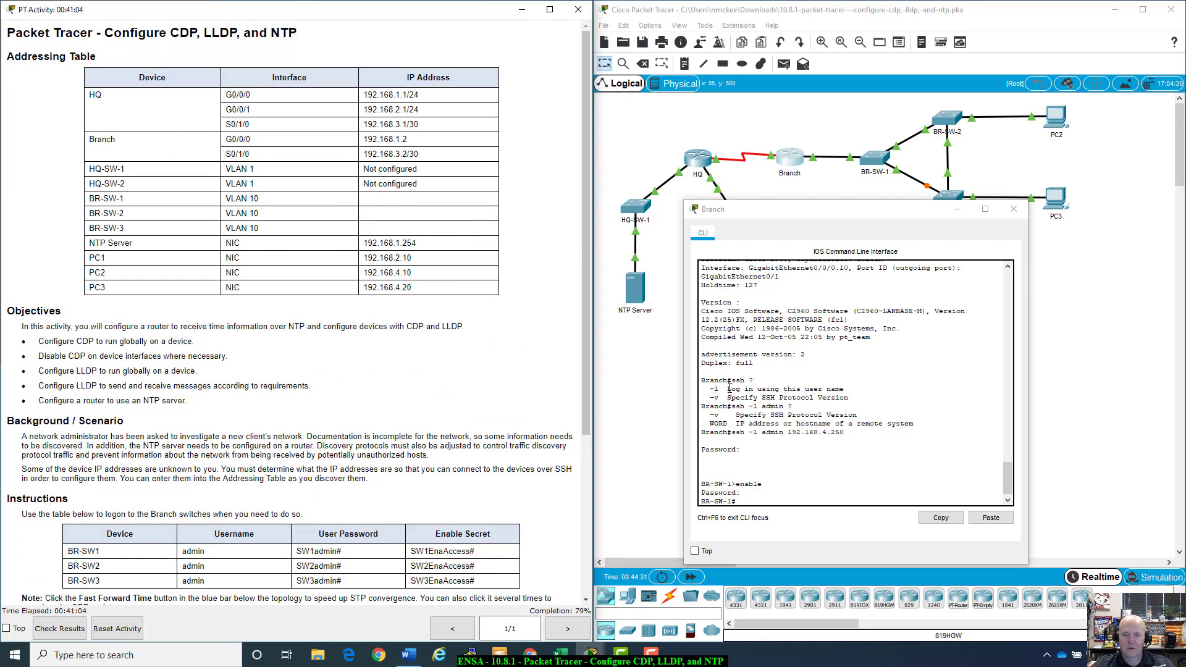
{"action": "scroll", "coordinate": [729, 389], "scroll_direction": "up", "scroll_amount": 6}
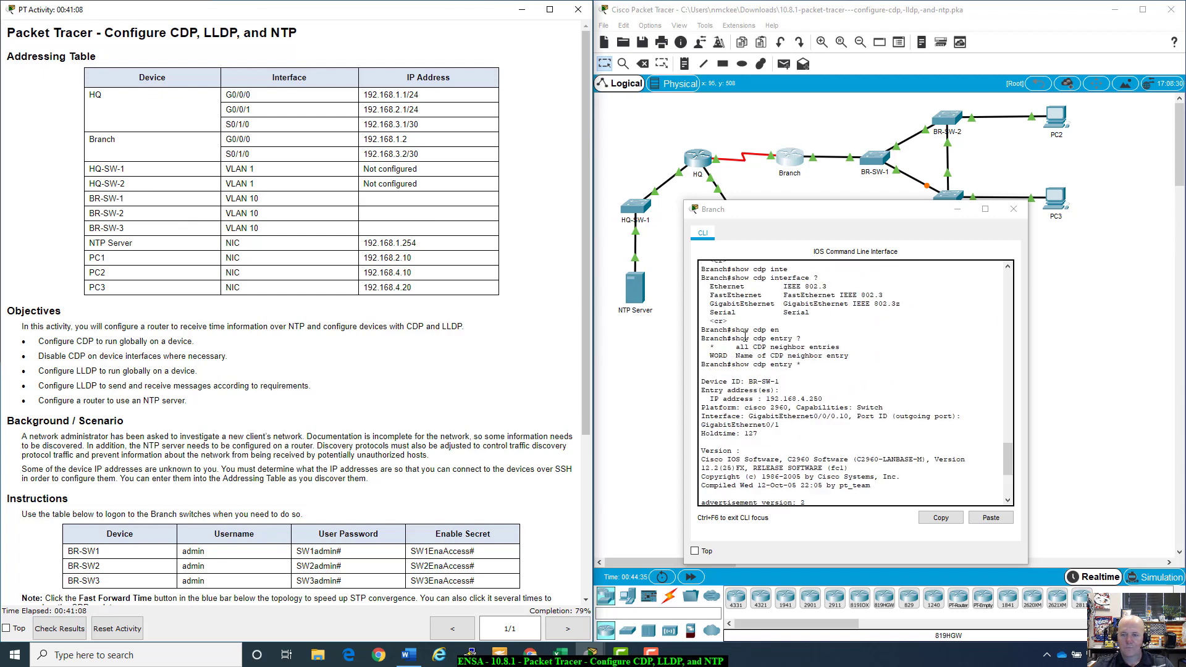
{"action": "left_click_drag", "start_coordinate": [732, 339], "coordinate": [802, 342]}
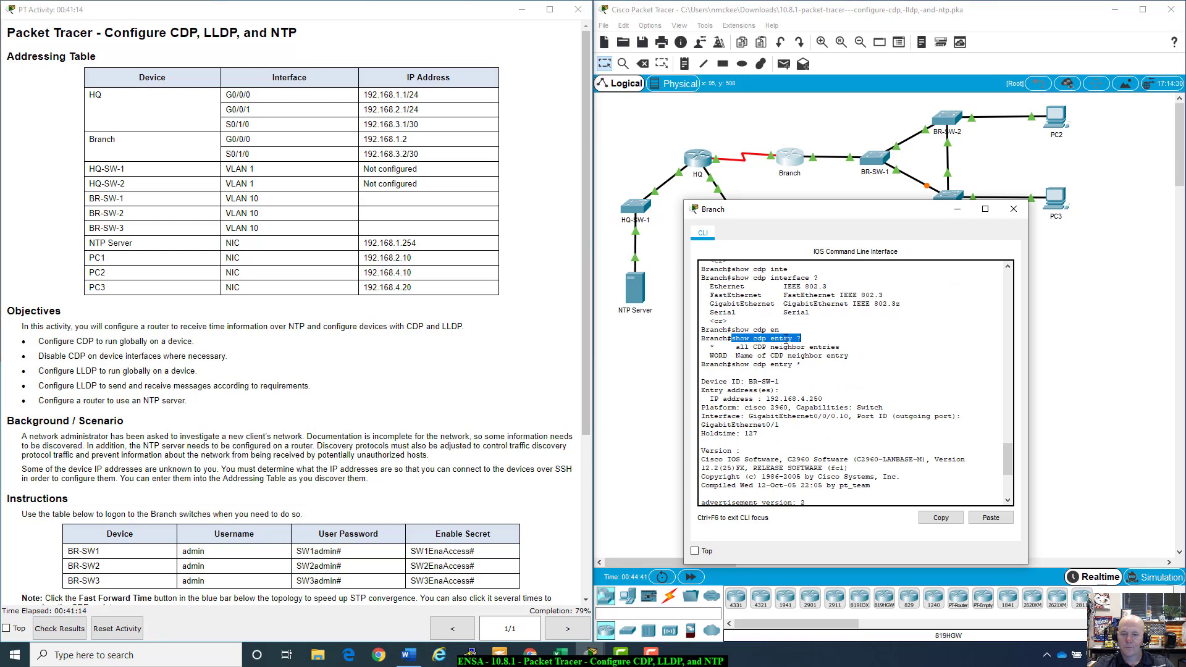
{"action": "left_click_drag", "start_coordinate": [801, 365], "coordinate": [733, 362]}
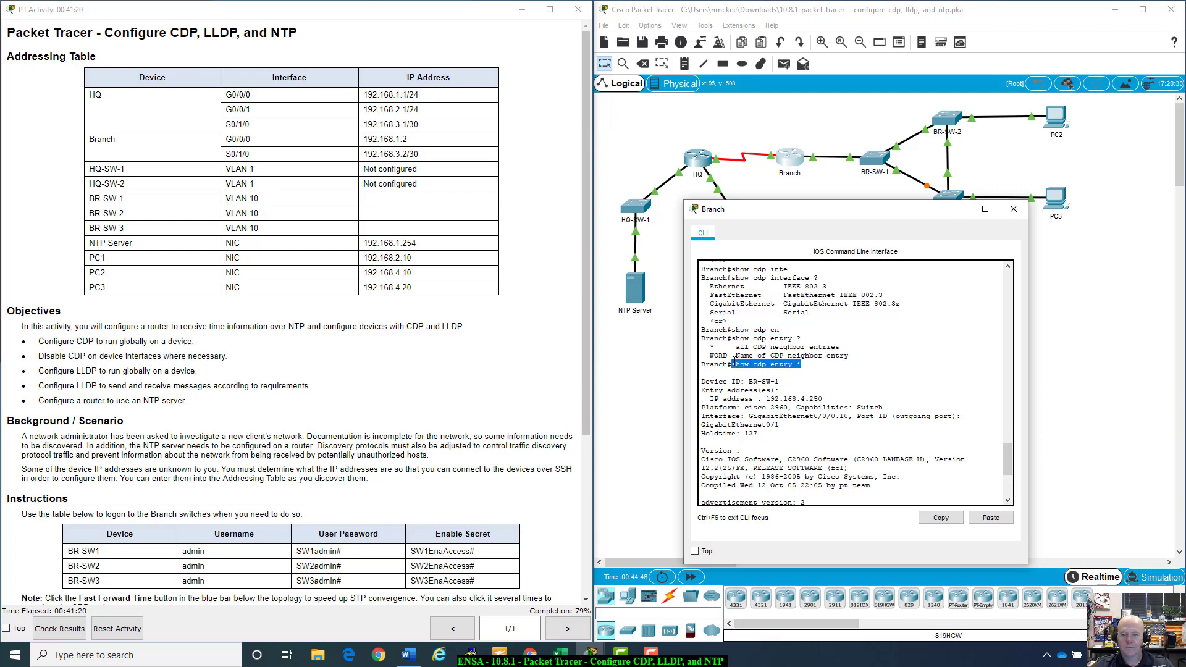
{"action": "scroll", "coordinate": [735, 363], "scroll_direction": "down", "scroll_amount": 6}
{"action": "scroll", "coordinate": [801, 380], "scroll_direction": "up", "scroll_amount": 6}
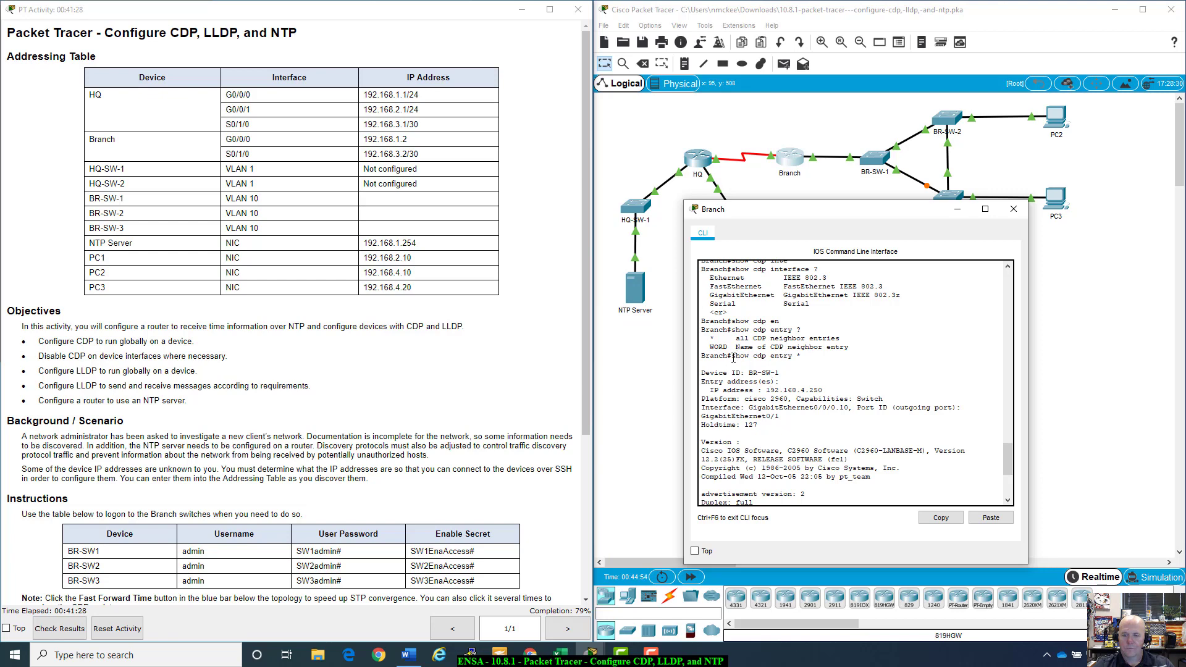
{"action": "left_click_drag", "start_coordinate": [732, 357], "coordinate": [801, 357]}
{"action": "left_click", "coordinate": [941, 517]}
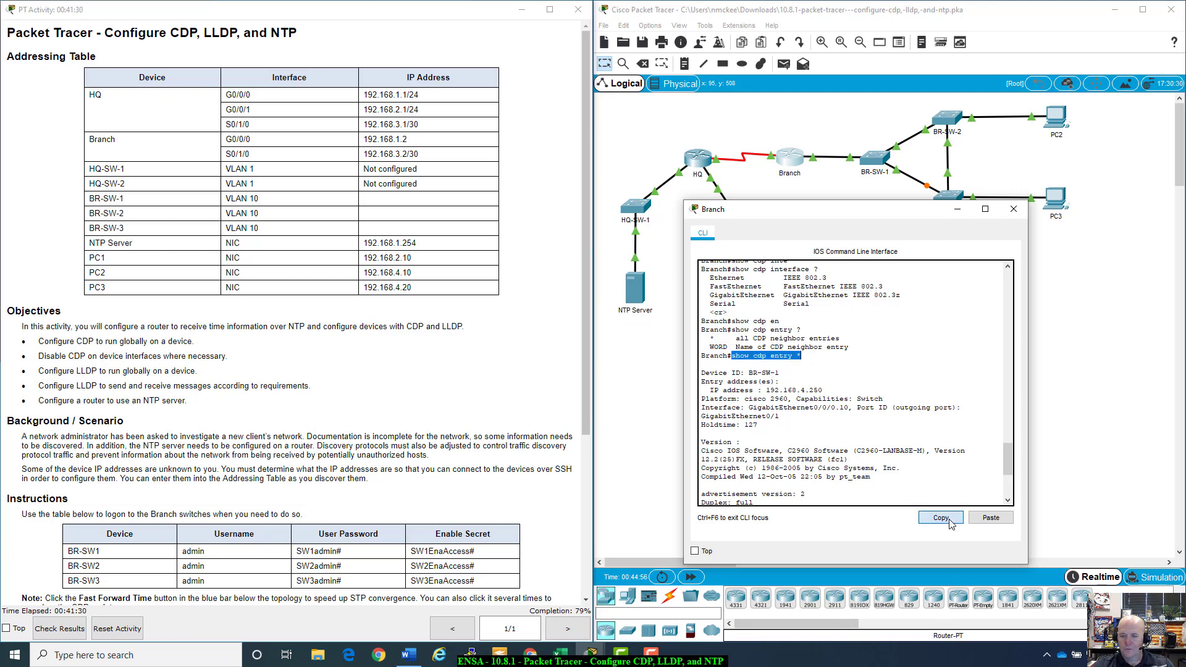
Step: Run 'show cdp entry *' at the BR-SW-1# prompt
{"action": "scroll", "coordinate": [925, 476], "scroll_direction": "down", "scroll_amount": 6}
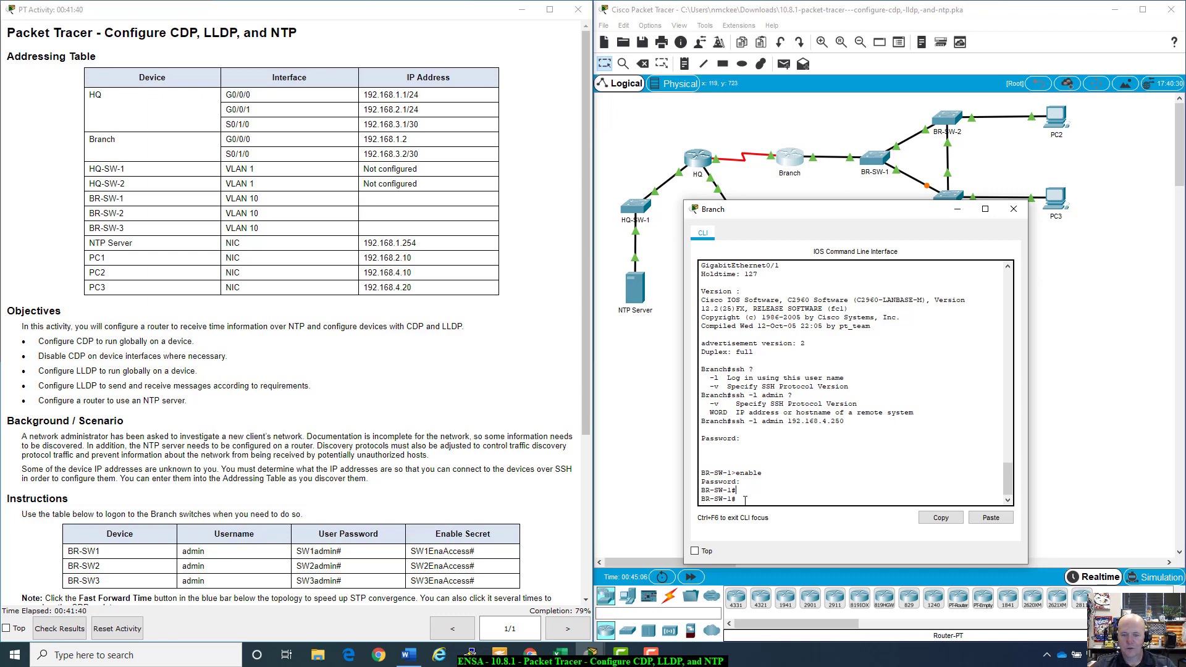
{"action": "type", "text": "show cdp entry *"}
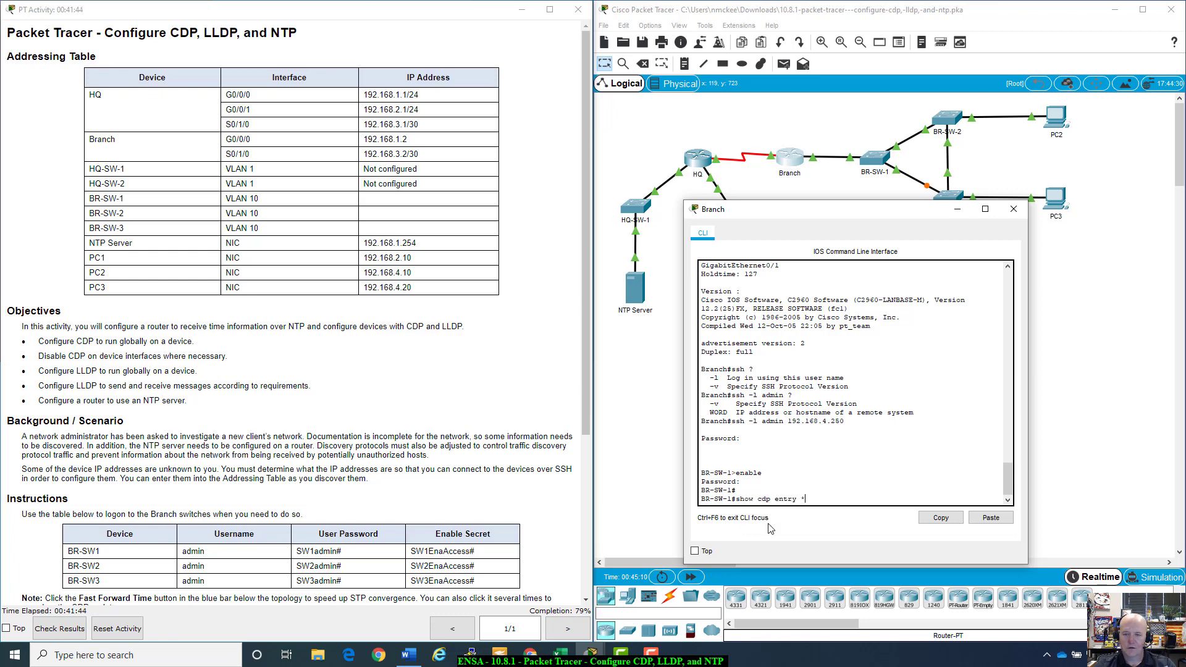
{"action": "key", "text": "Return"}
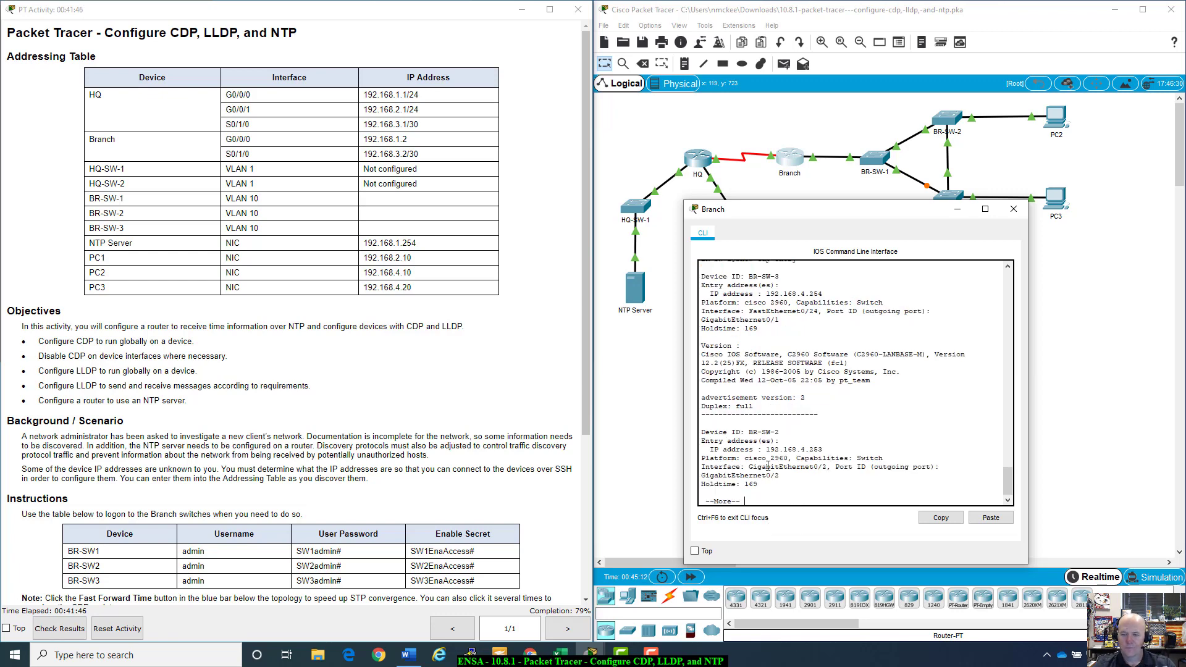
{"action": "mouse_move", "coordinate": [860, 210]}
{"action": "left_mouse_down"}
{"action": "mouse_move", "coordinate": [829, 285]}
{"action": "mouse_move", "coordinate": [840, 219]}
{"action": "left_mouse_up"}
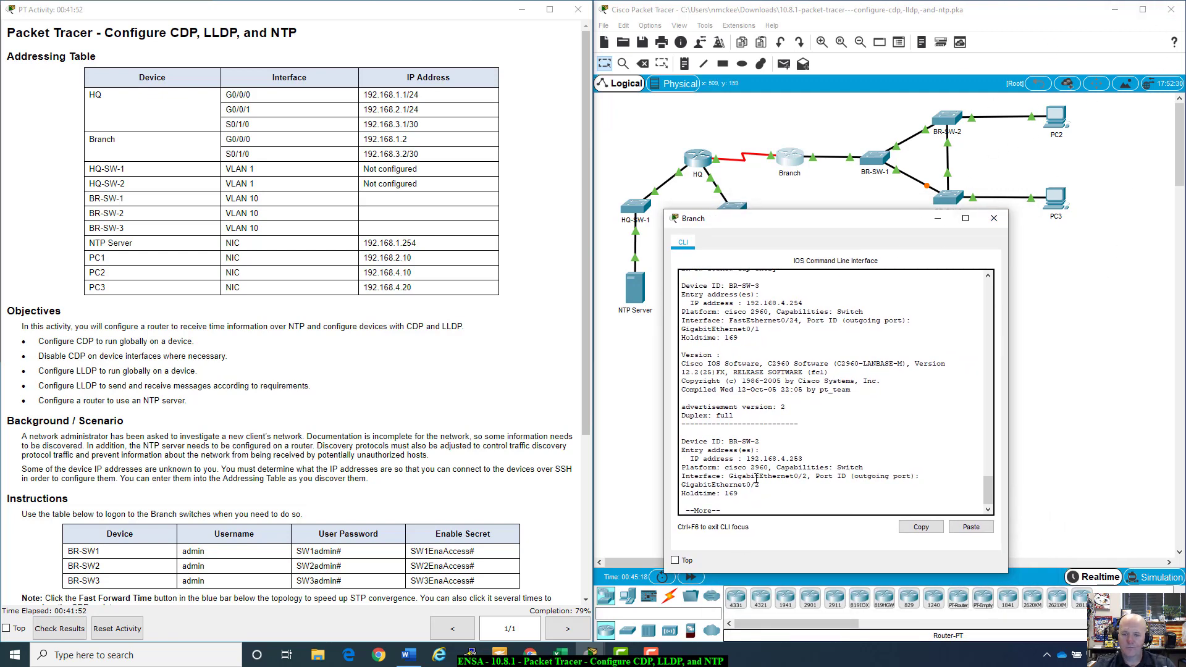
Step: Highlight neighbors BR-SW-3 (192.168.4.254) and BR-SW-2 (192.168.4.253), then quit the paged output
{"action": "scroll", "coordinate": [734, 457], "scroll_direction": "up", "scroll_amount": 3}
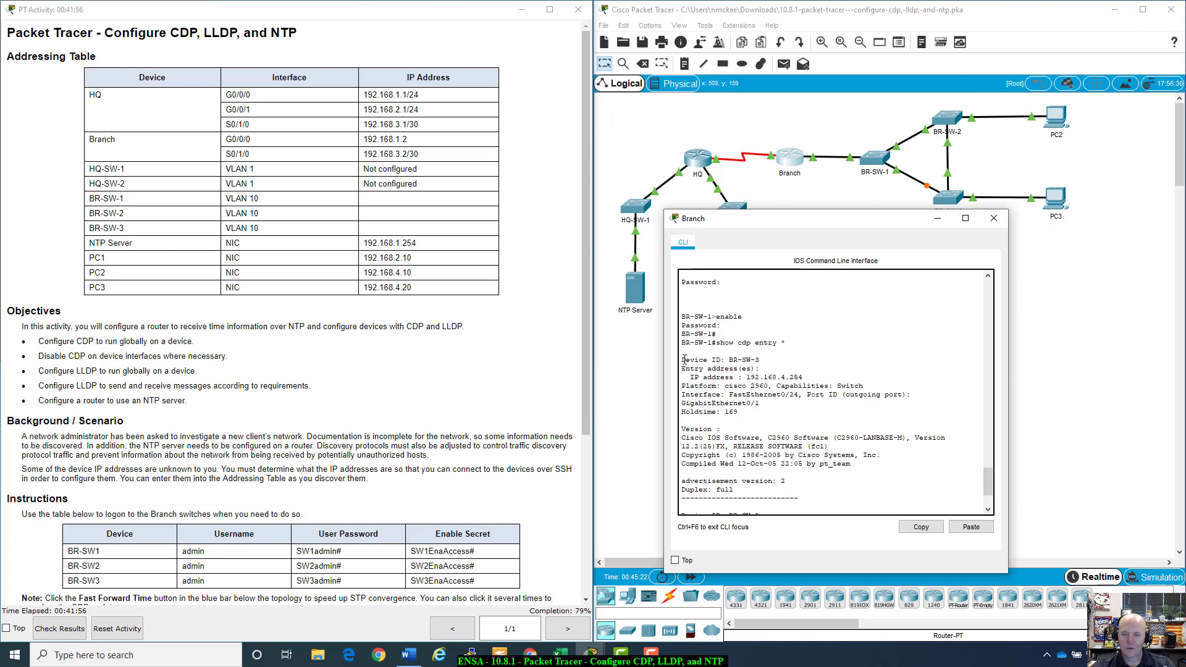
{"action": "left_click_drag", "start_coordinate": [682, 358], "coordinate": [766, 360]}
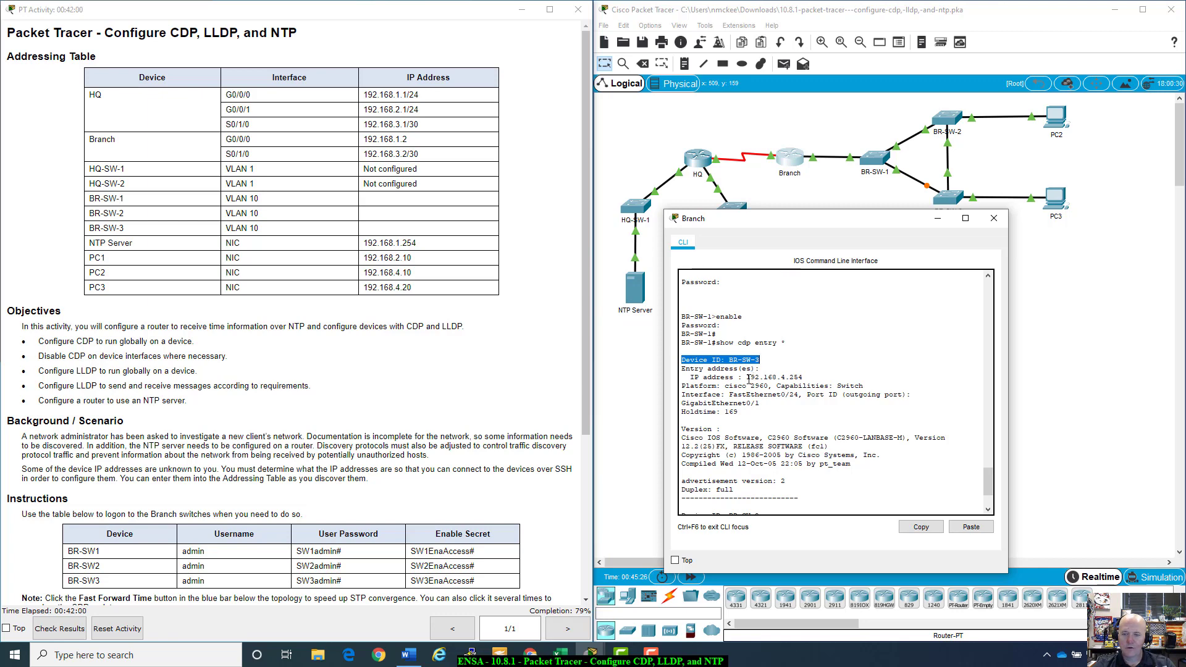
{"action": "left_click_drag", "start_coordinate": [746, 377], "coordinate": [809, 376]}
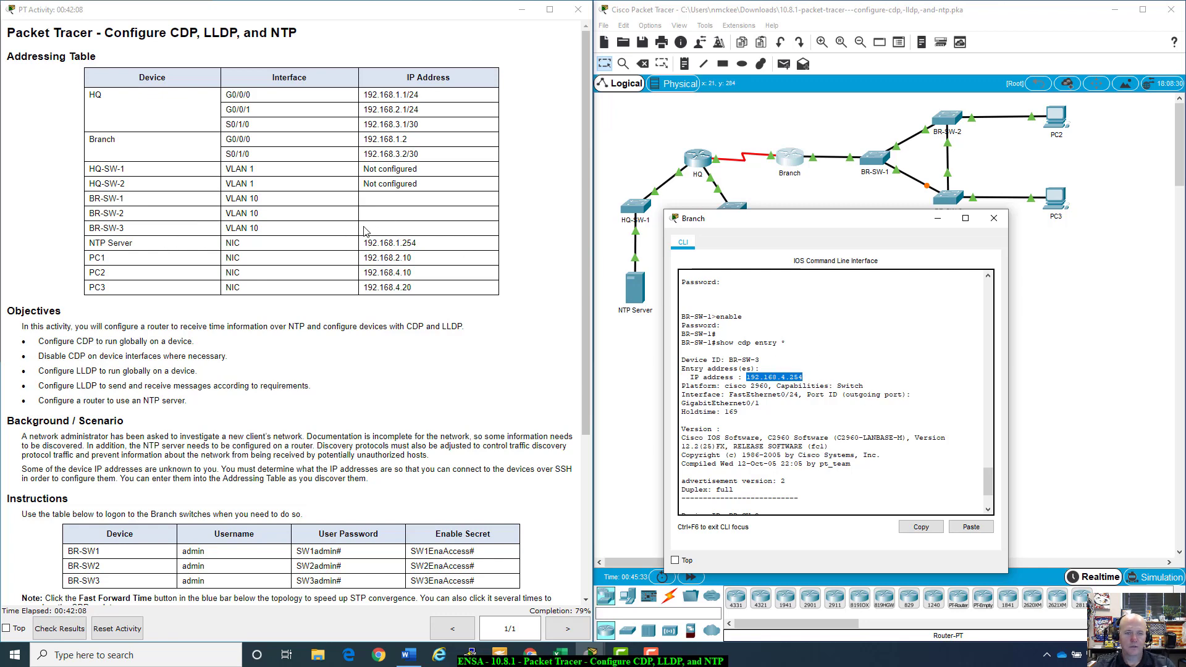
{"action": "scroll", "coordinate": [777, 439], "scroll_direction": "down", "scroll_amount": 2}
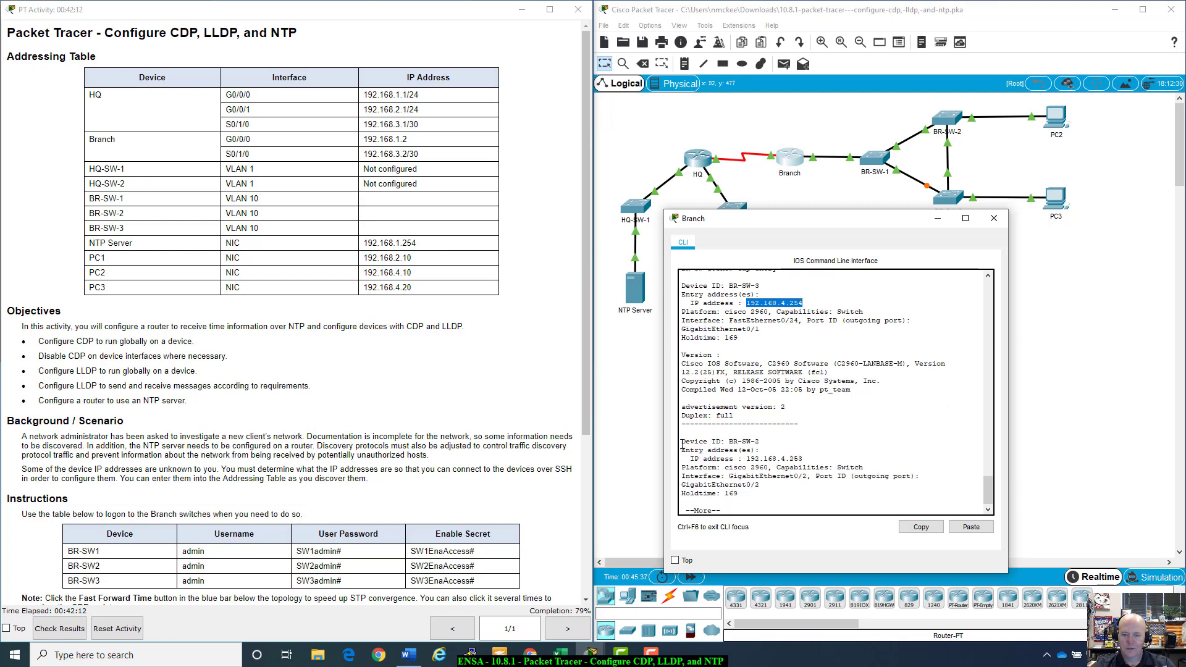
{"action": "left_click_drag", "start_coordinate": [681, 441], "coordinate": [806, 459]}
{"action": "left_click", "coordinate": [746, 457]}
{"action": "left_click", "coordinate": [813, 458]}
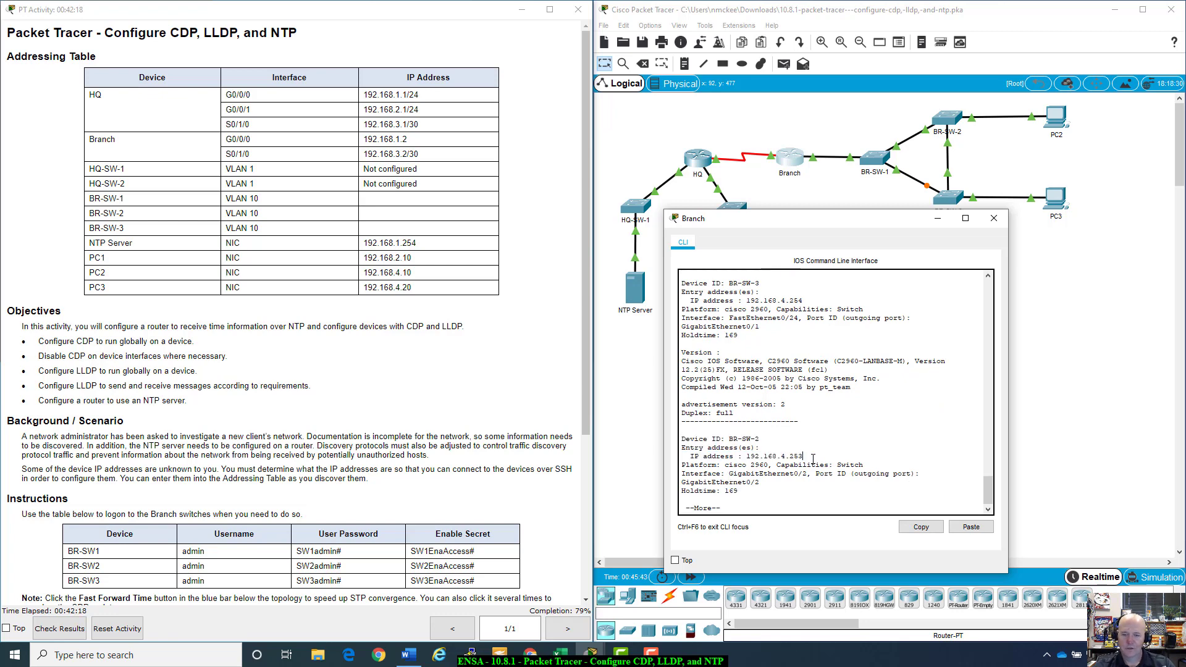
{"action": "key", "text": "q"}
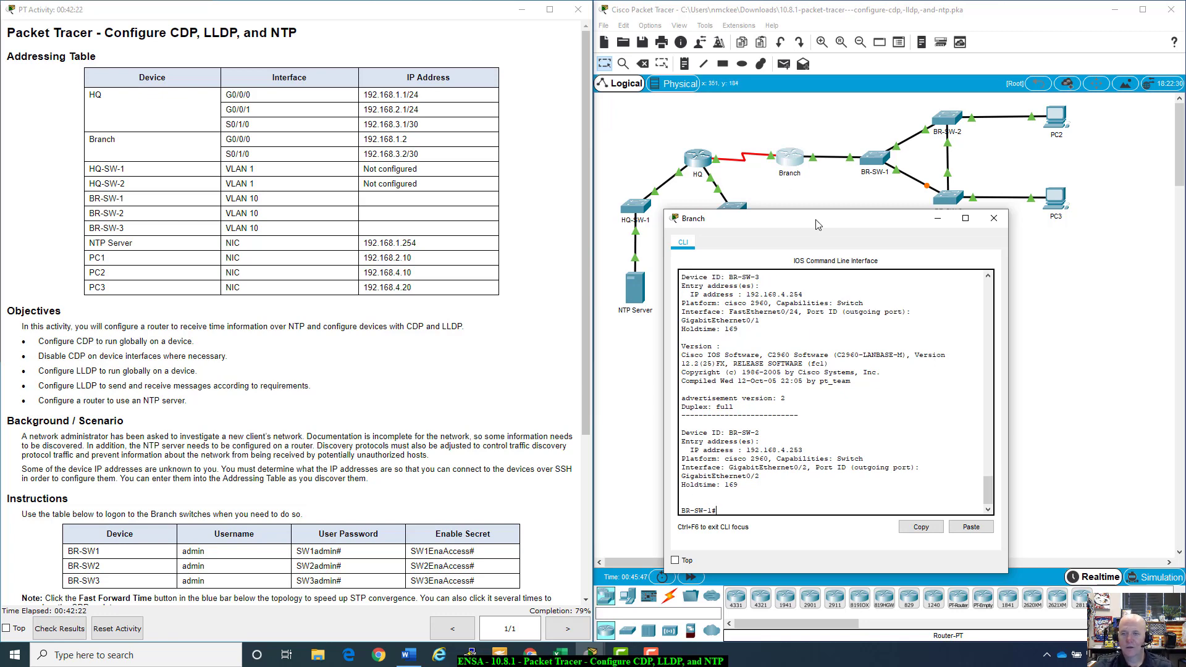
Step: Run 'ssh -l admin 192.168.4.253' from BR-SW-1 to connect to BR-SW-2
{"action": "left_click_drag", "start_coordinate": [819, 218], "coordinate": [805, 209]}
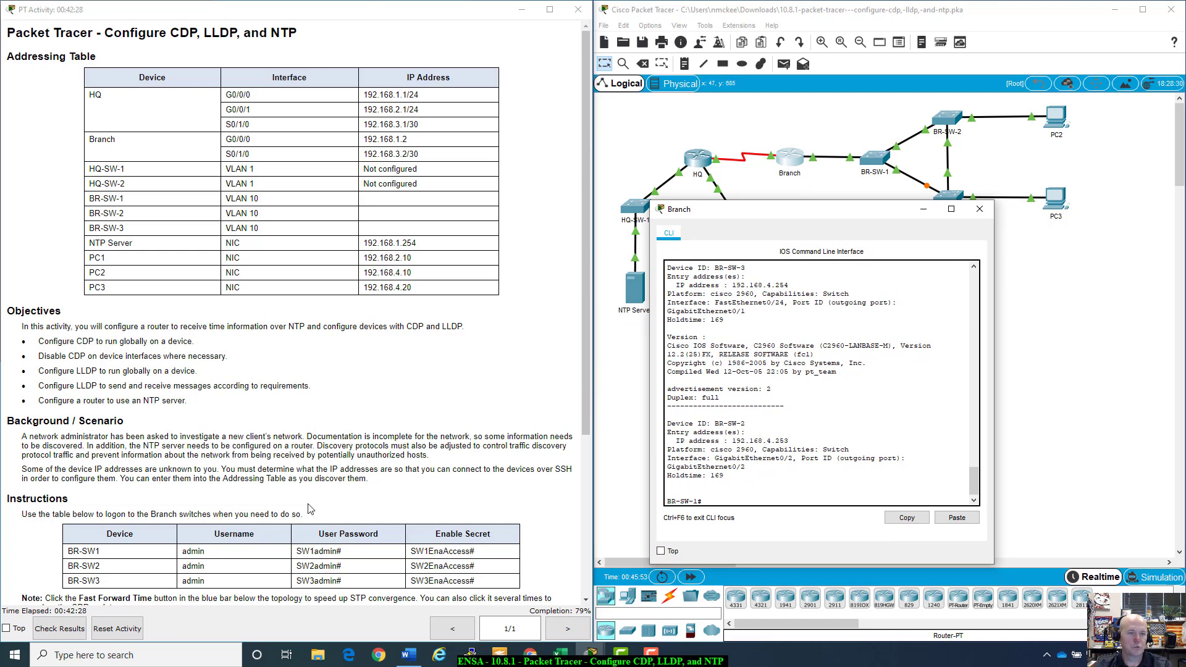
{"action": "scroll", "coordinate": [304, 501], "scroll_direction": "down", "scroll_amount": 5}
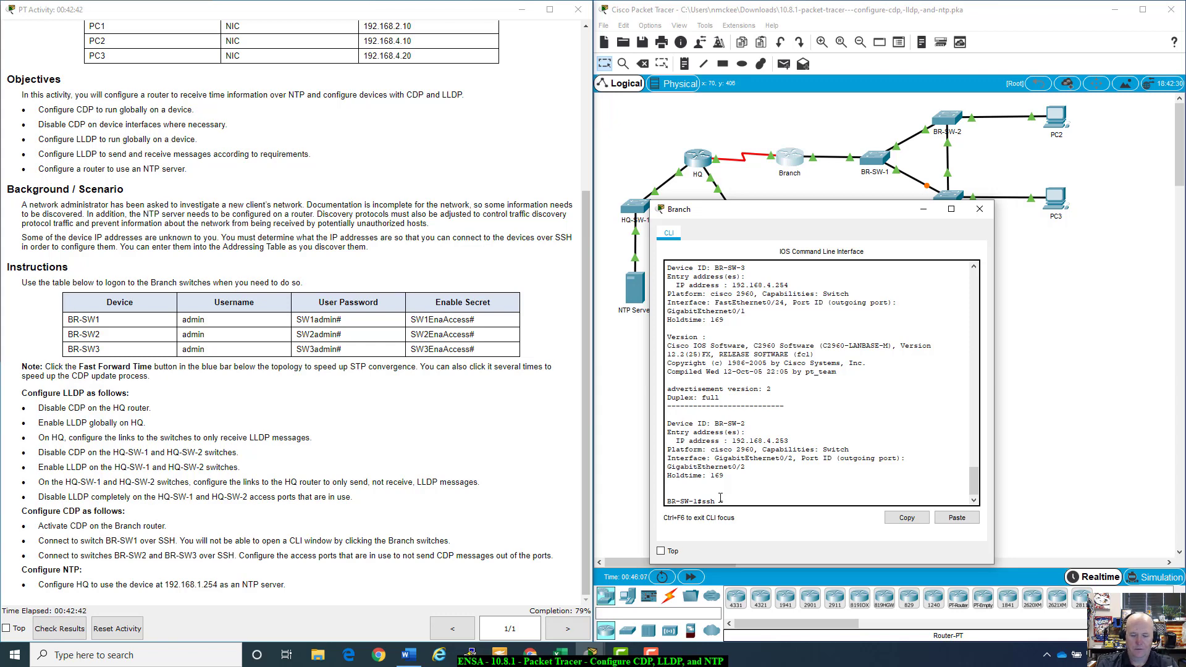
{"action": "type", "text": "-l ?"}
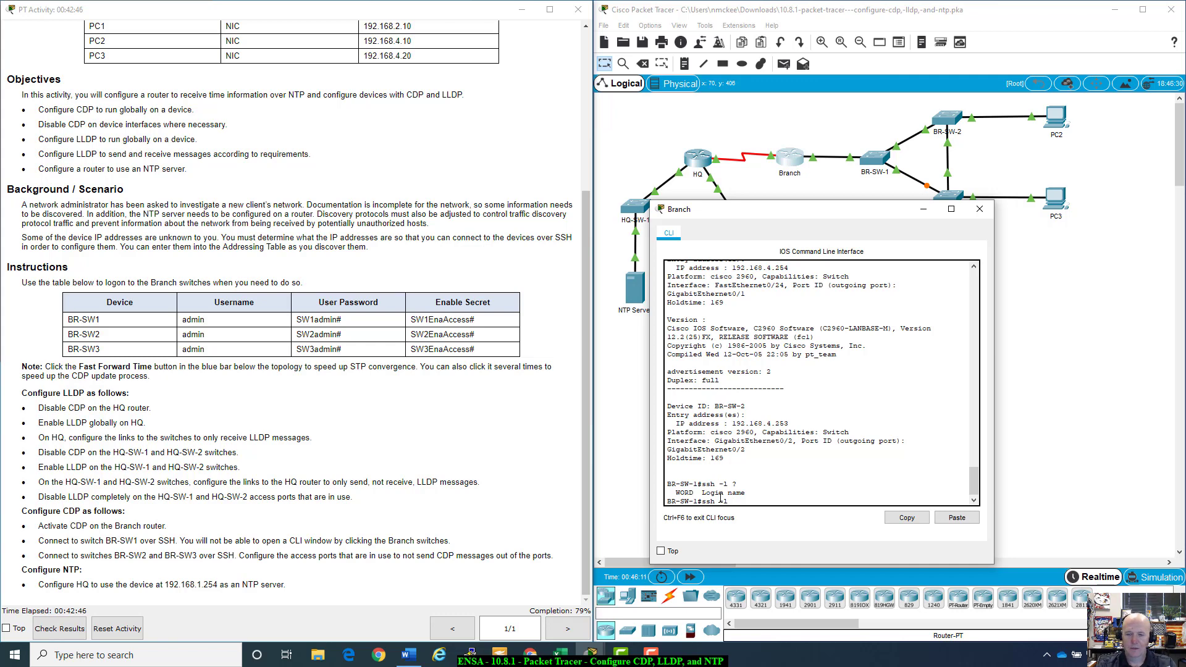
{"action": "type", "text": "admin"}
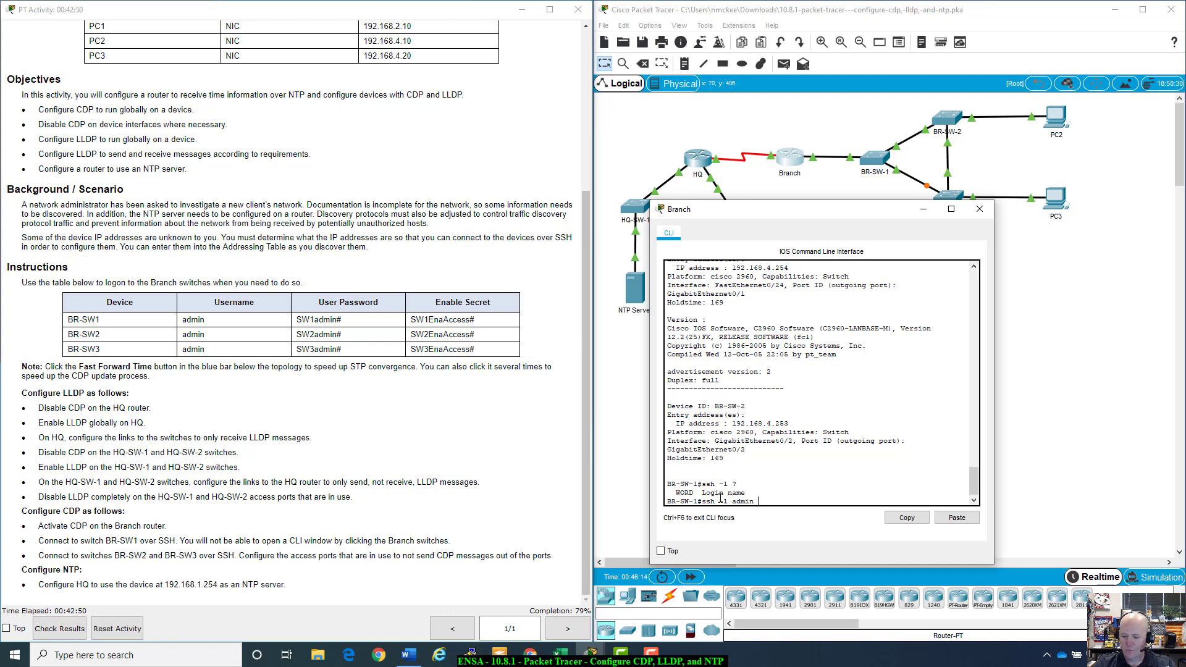
{"action": "type", "text": " 192"}
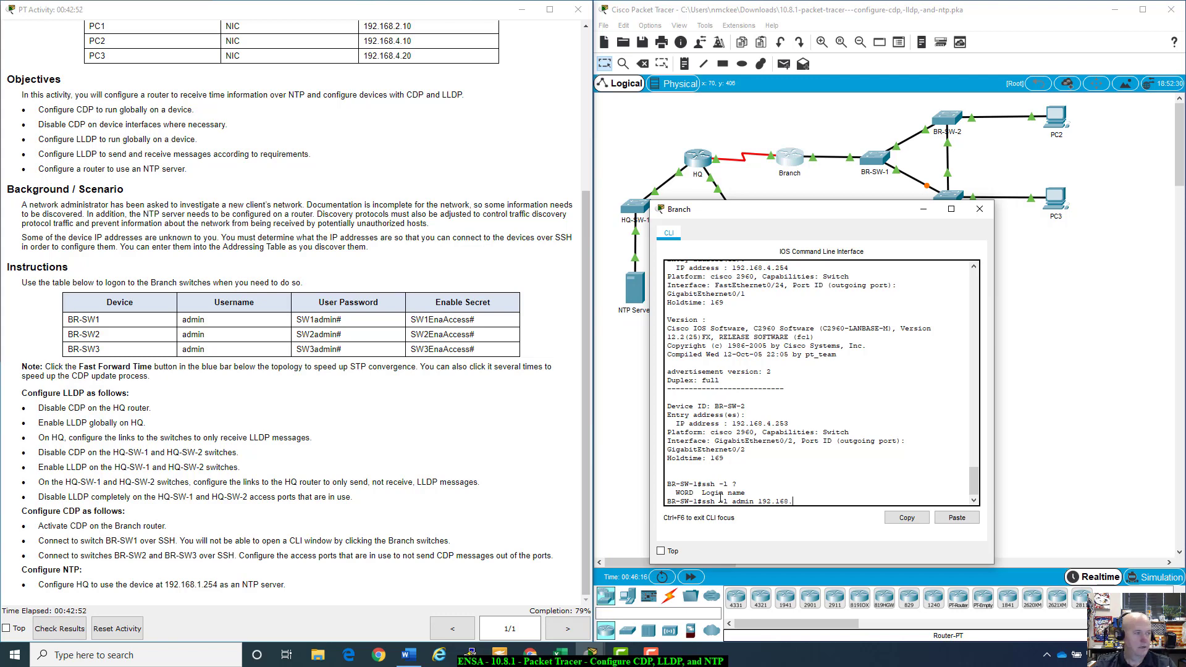
{"action": "type", "text": ".168."}
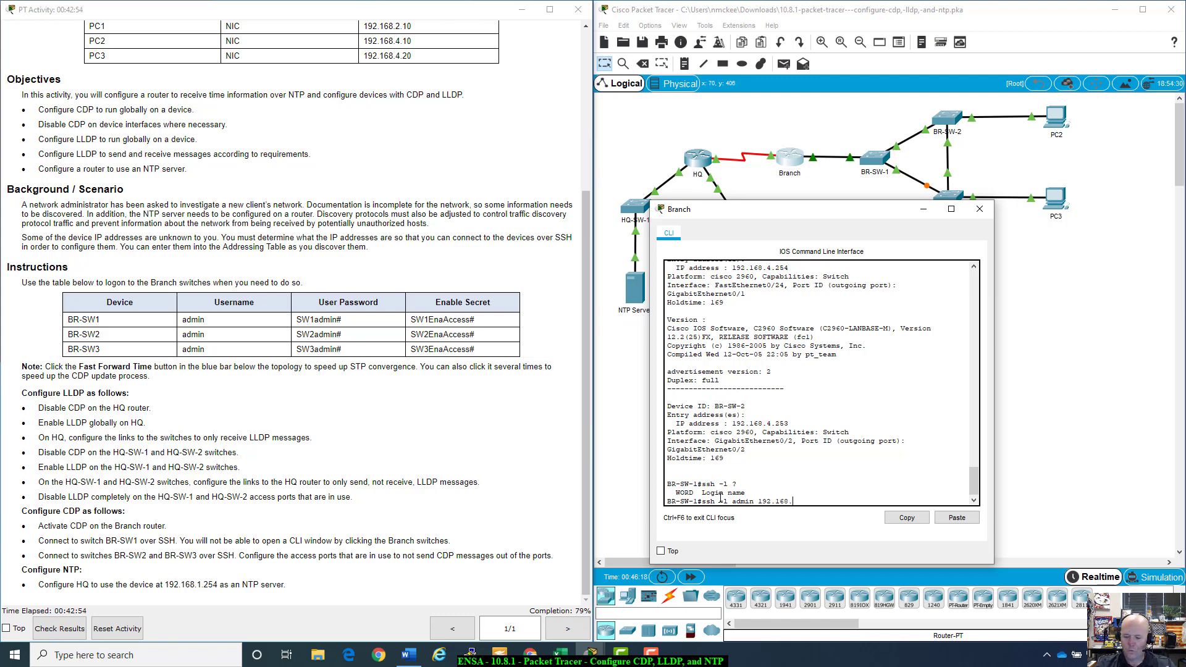
{"action": "type", "text": "4."}
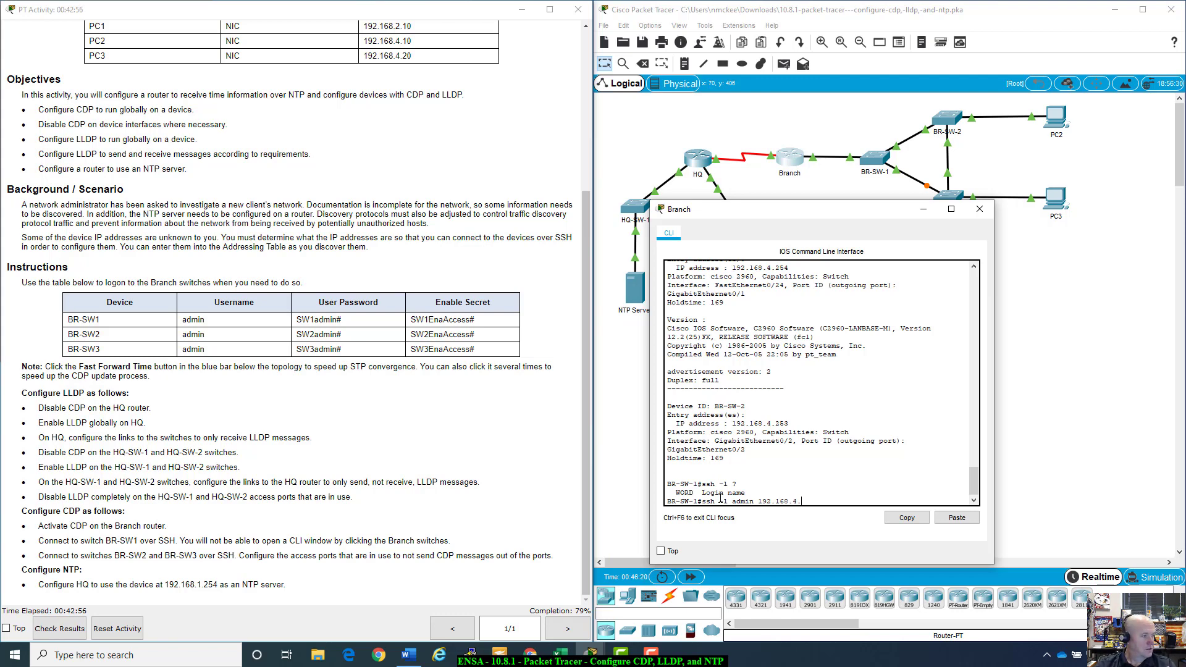
{"action": "type", "text": "253"}
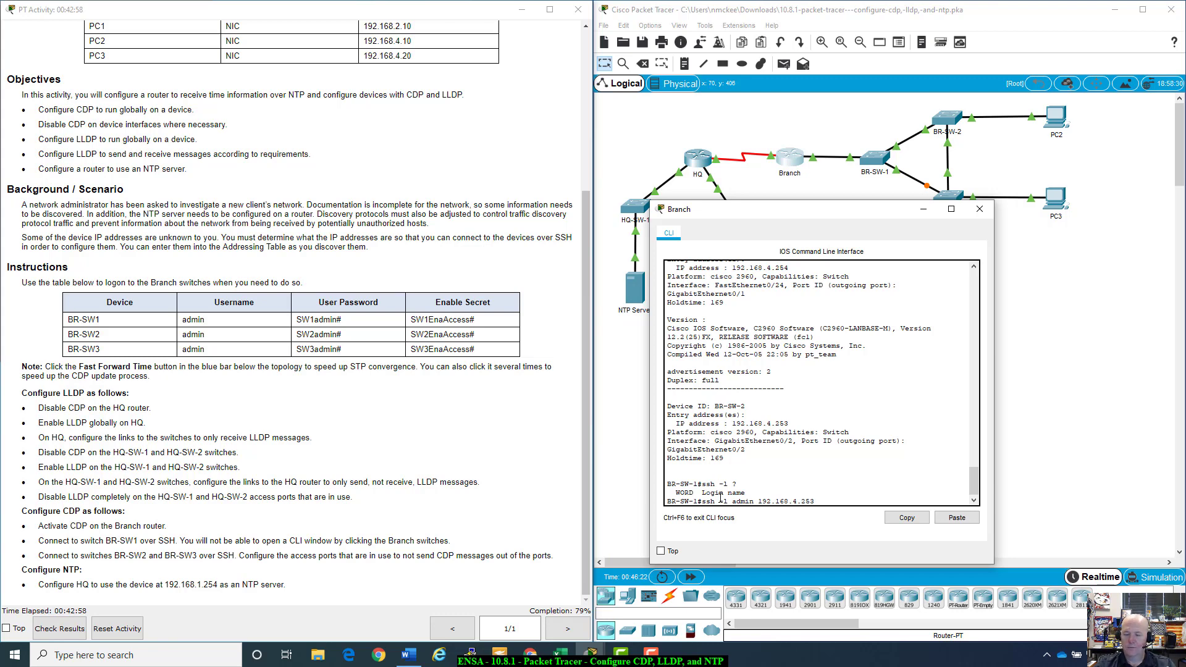
{"action": "key", "text": "Return"}
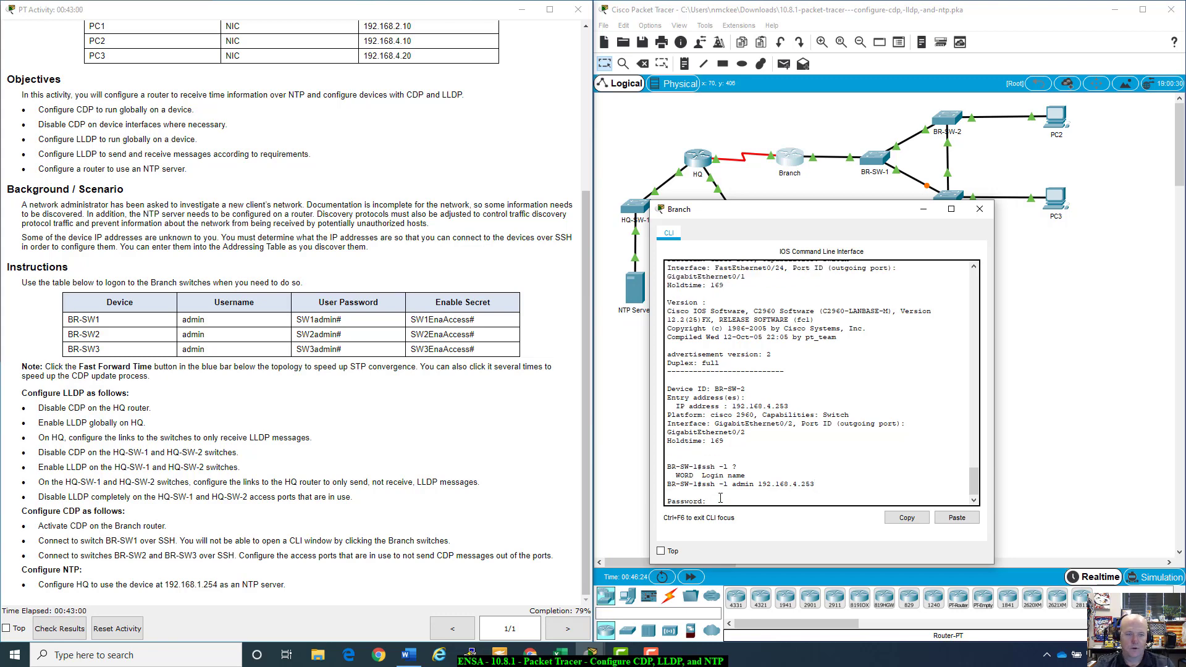
Step: Log in to BR-SW-2 with its user password copied from the instructions table
{"action": "left_click_drag", "start_coordinate": [298, 334], "coordinate": [340, 334]}
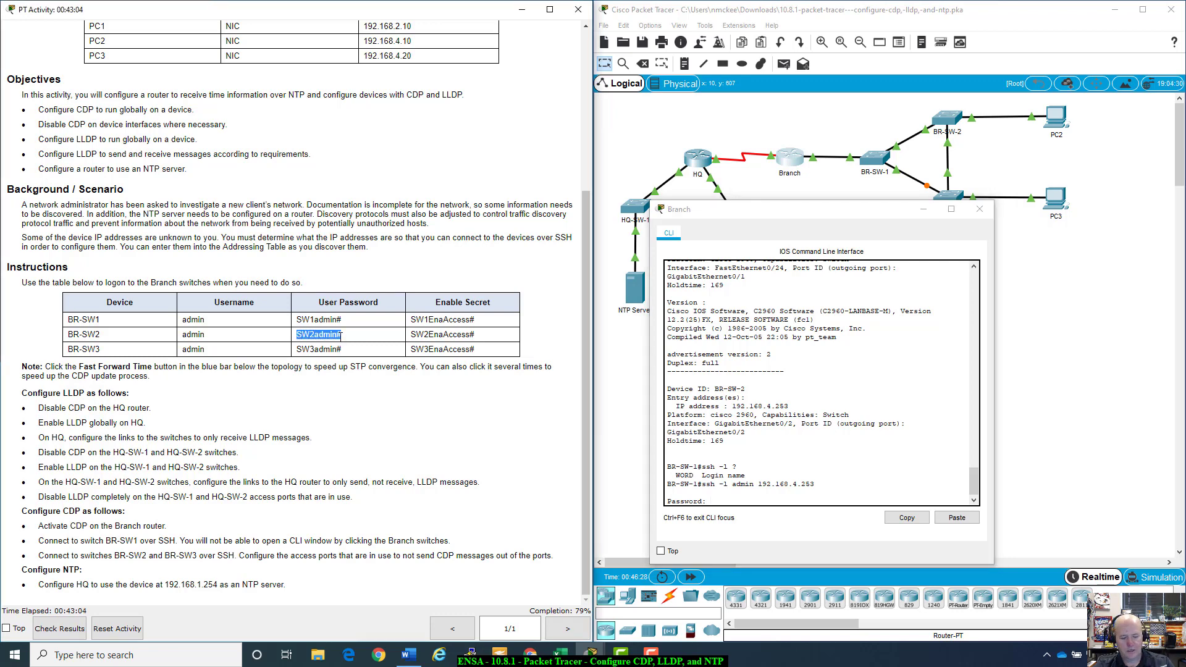
{"action": "left_click", "coordinate": [722, 496]}
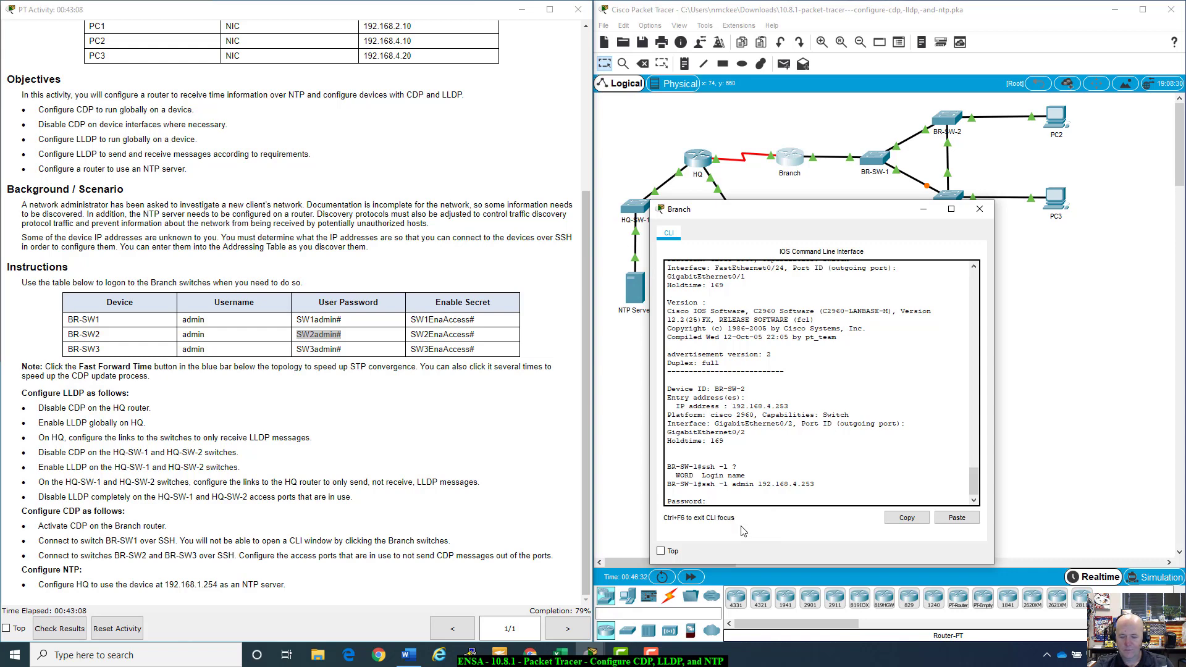
{"action": "key", "text": "ctrl+v"}
{"action": "key", "text": "Return"}
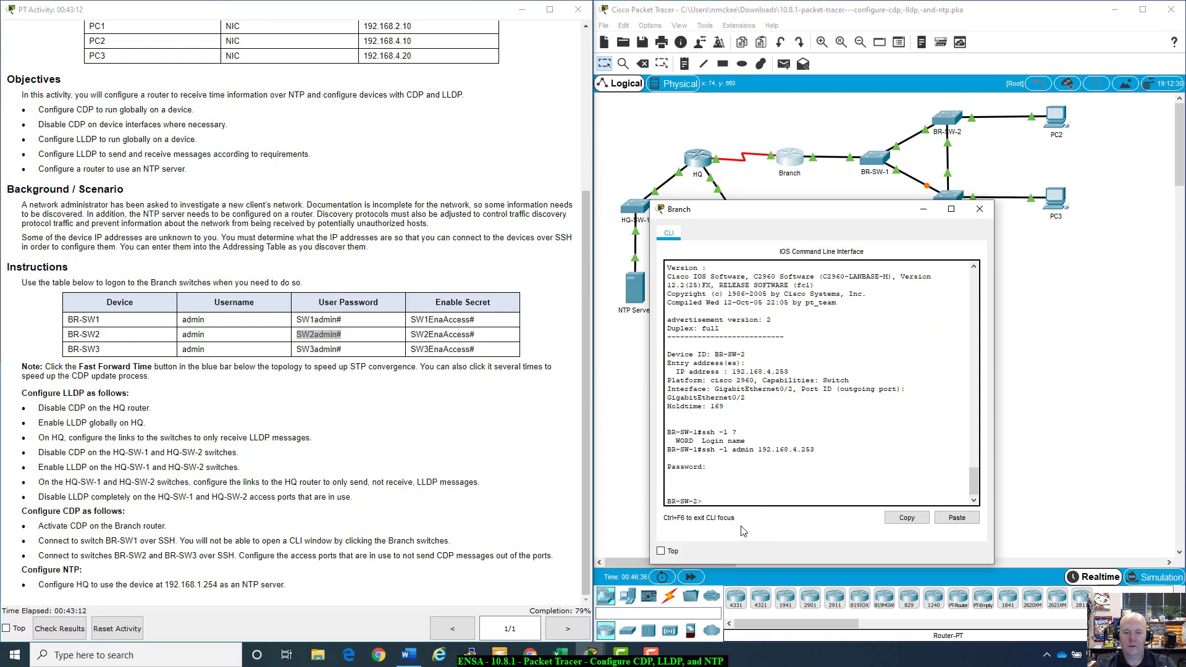
Step: Enter privileged mode on BR-SW-2 using the pasted enable secret
{"action": "type", "text": "enable"}
{"action": "key", "text": "Return"}
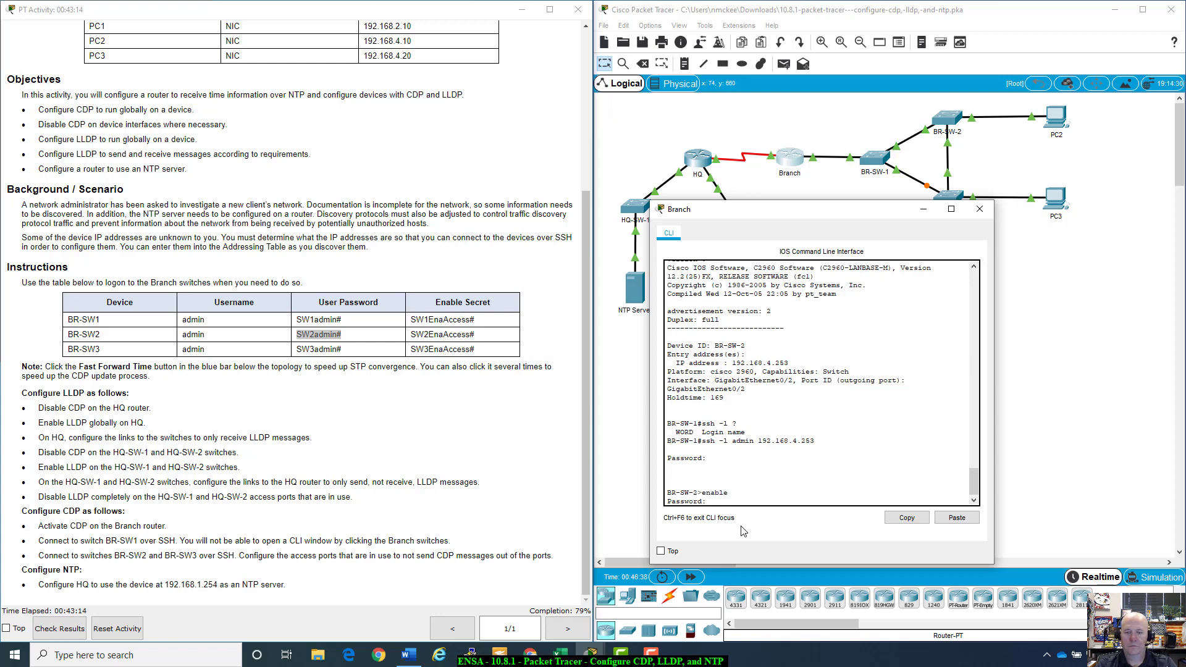
{"action": "left_click_drag", "start_coordinate": [476, 334], "coordinate": [412, 334]}
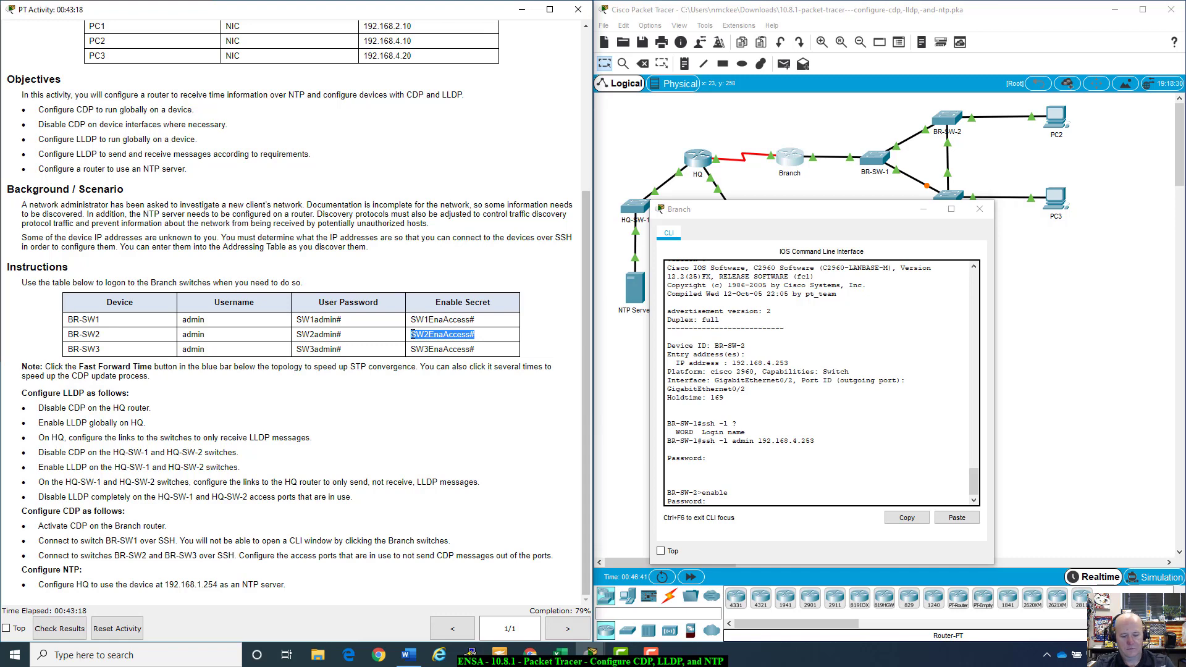
{"action": "left_click", "coordinate": [807, 501]}
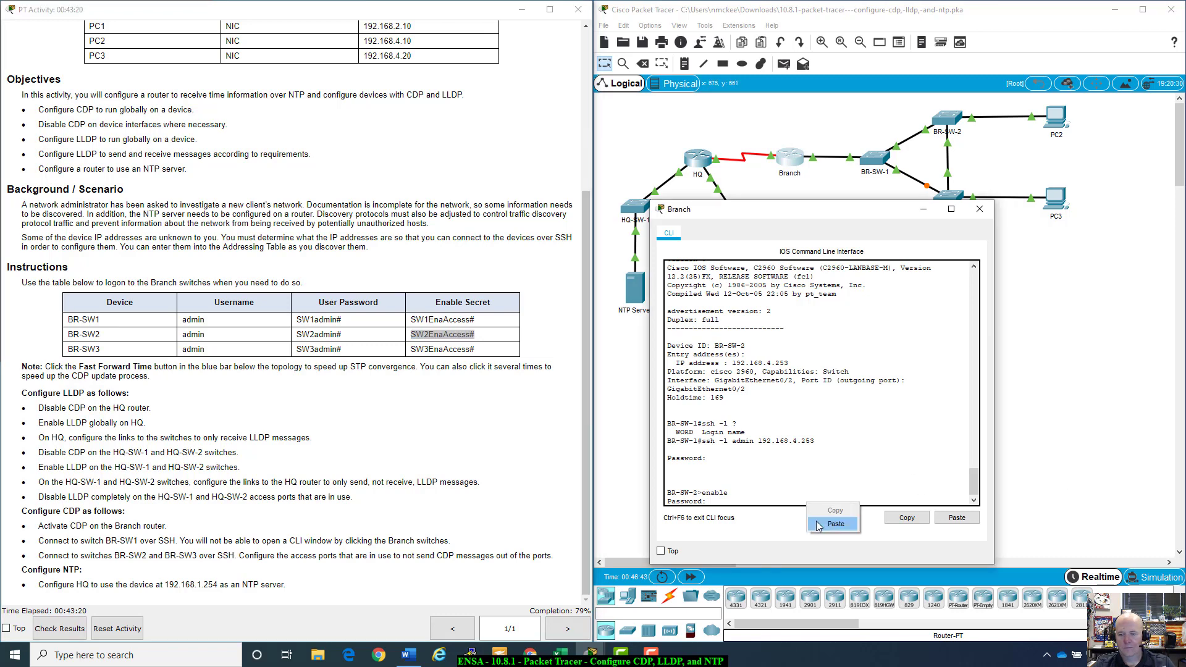
{"action": "key", "text": "ctrl+v"}
{"action": "key", "text": "Return"}
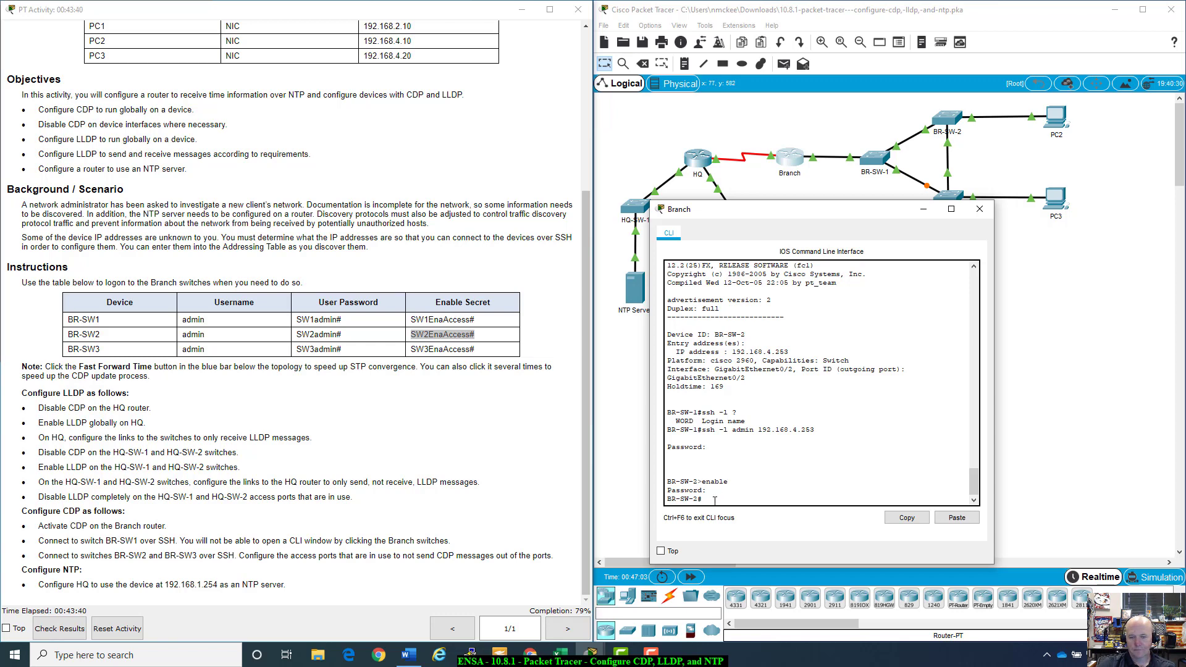
{"action": "left_click_drag", "start_coordinate": [897, 210], "coordinate": [374, 304]}
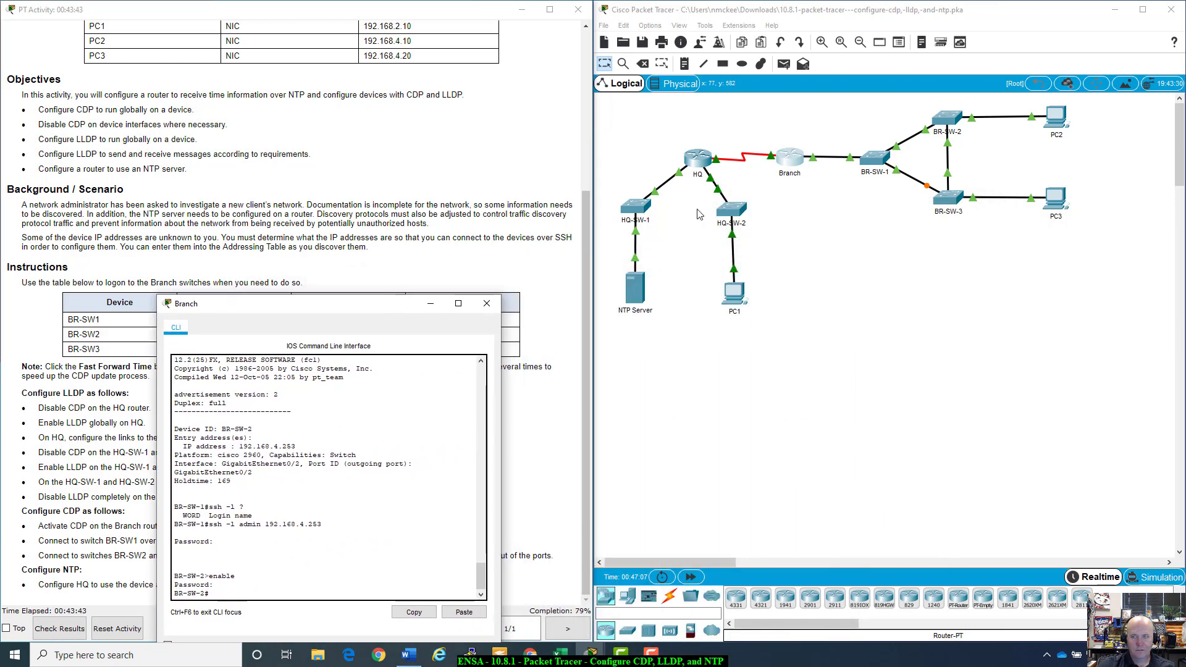
{"action": "left_click", "coordinate": [939, 367]}
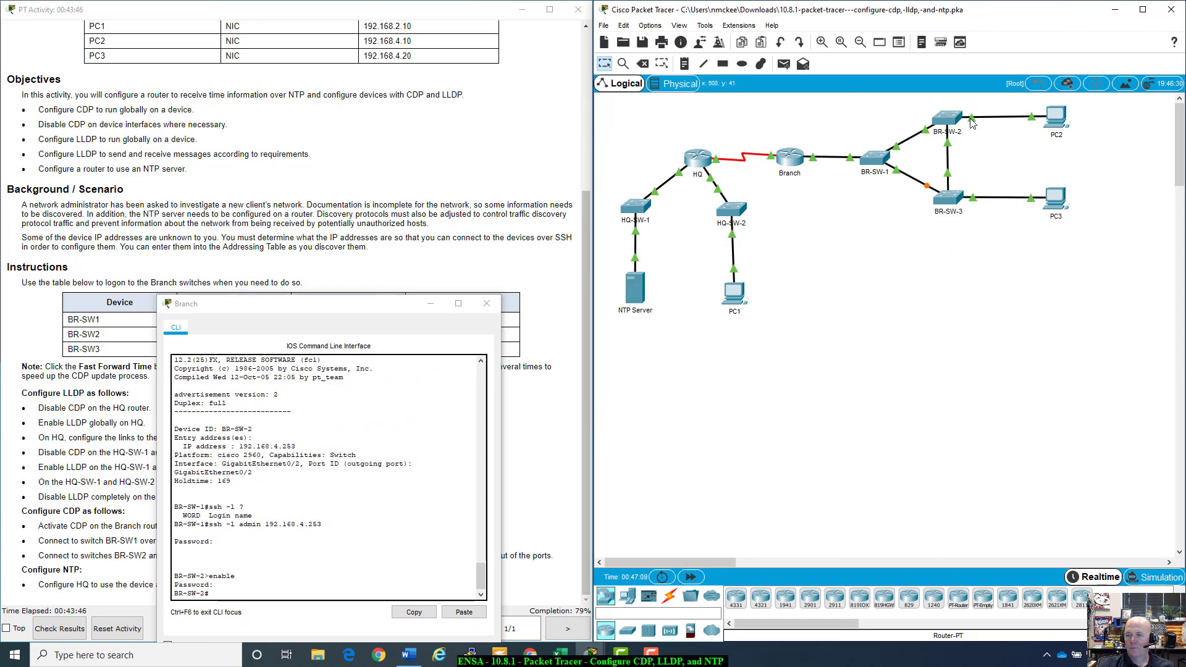
Step: On BR-SW-2, enter config t and the interface Fa0/1 configuration
{"action": "mouse_move", "coordinate": [972, 122]}
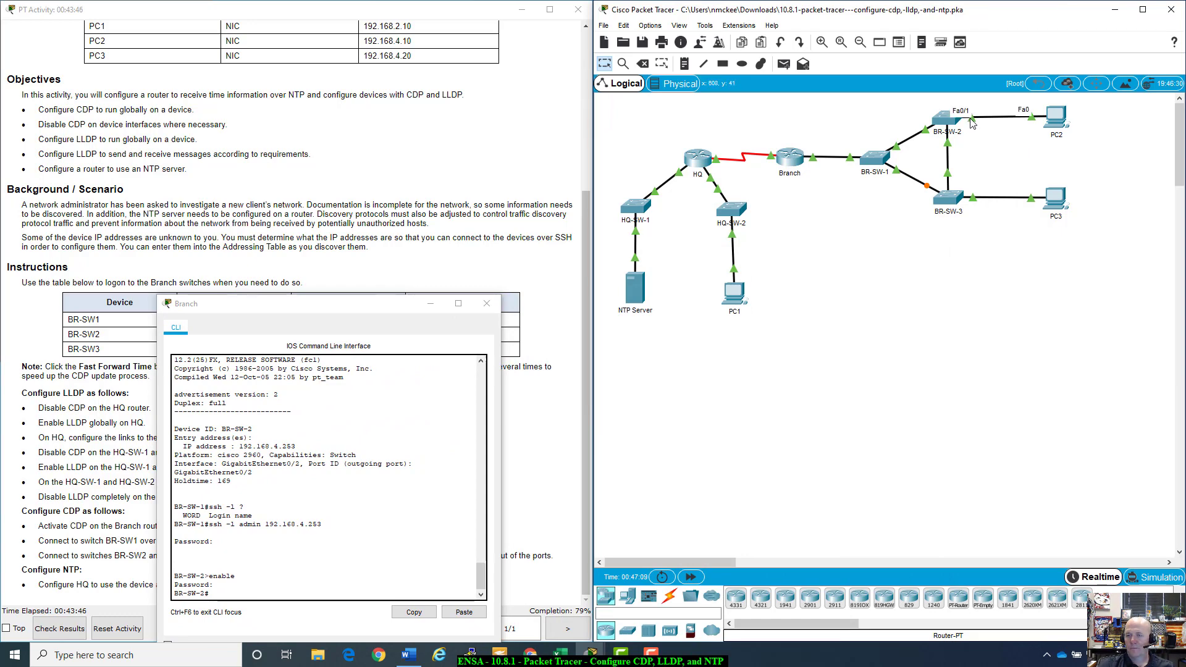
{"action": "left_click", "coordinate": [370, 310]}
{"action": "left_click_drag", "start_coordinate": [371, 310], "coordinate": [899, 221]}
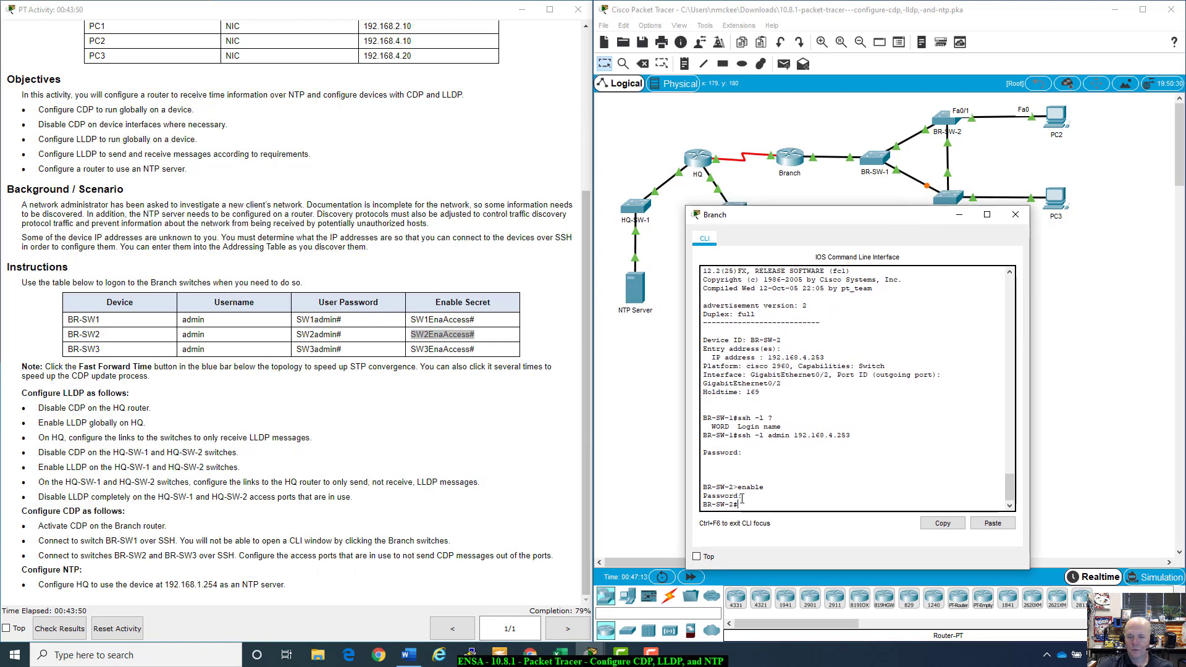
{"action": "type", "text": "config t"}
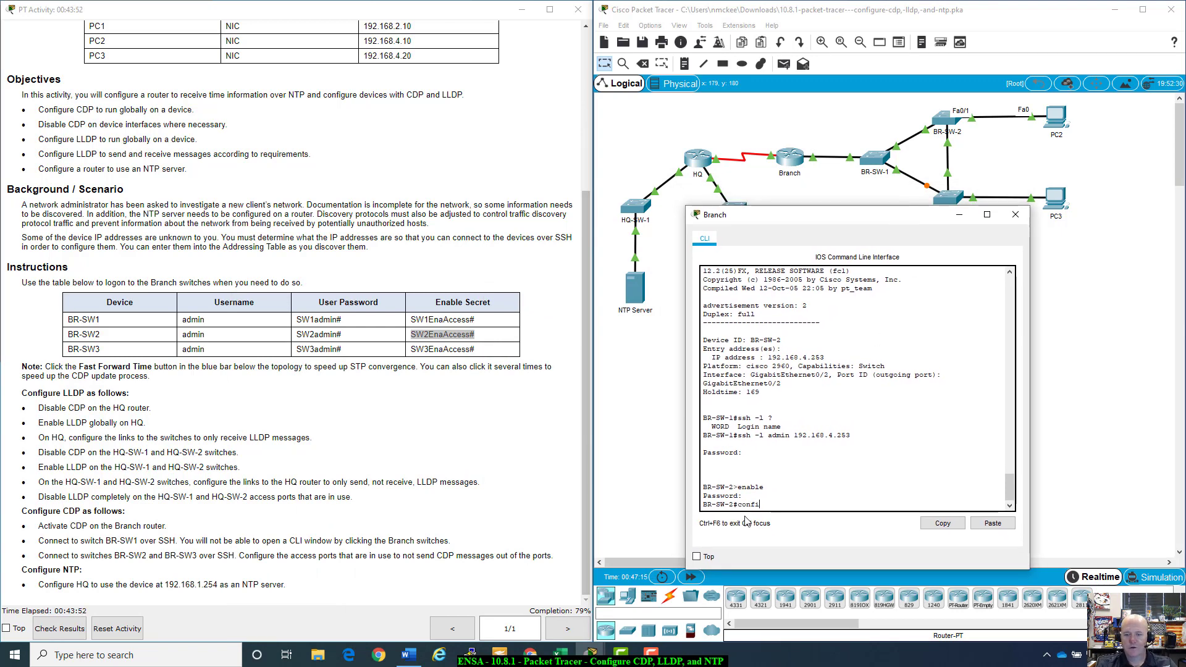
{"action": "key", "text": "Return"}
{"action": "type", "text": "int"}
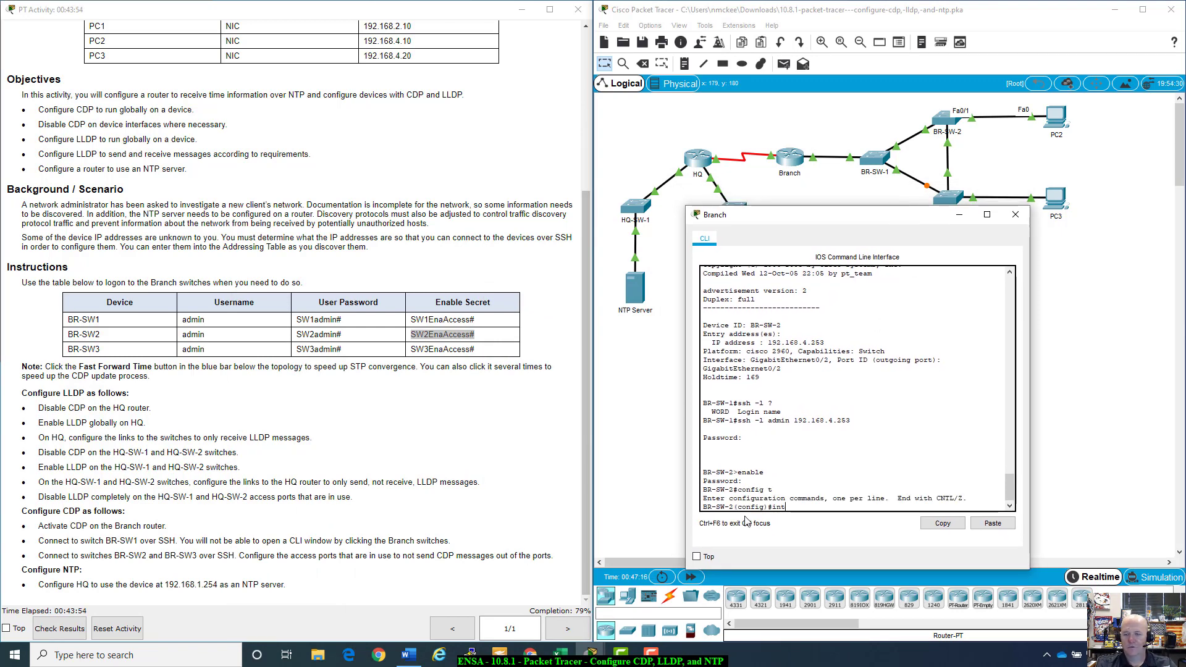
{"action": "type", "text": " f"}
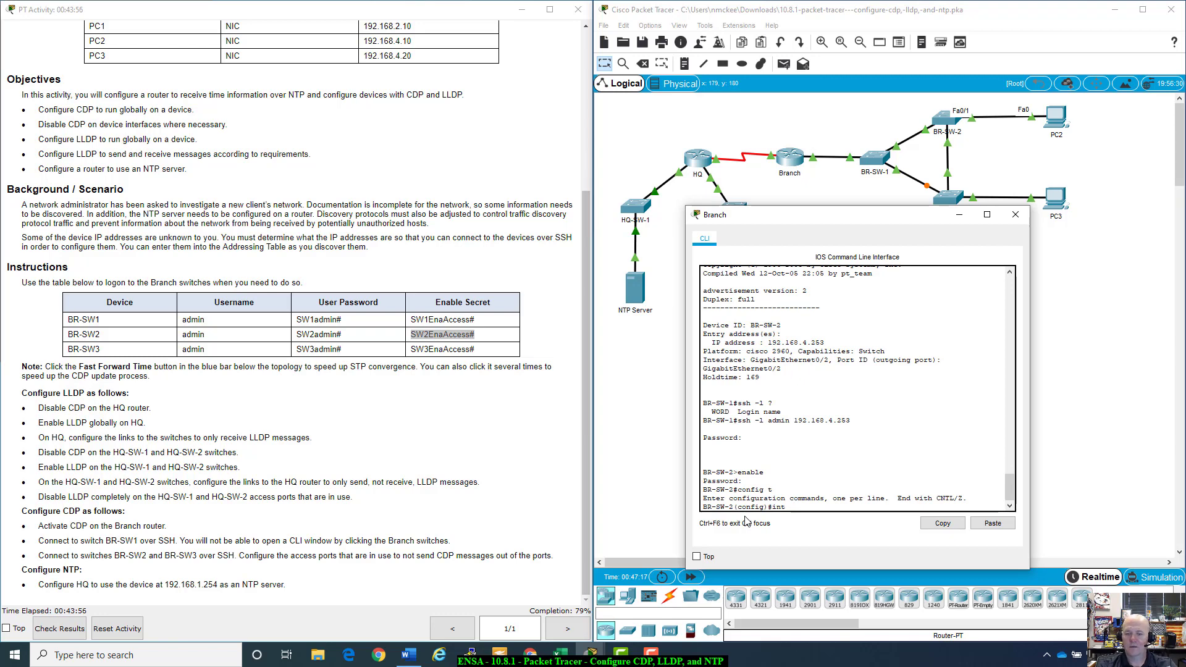
{"action": "type", "text": "0/1"}
{"action": "key", "text": "Return"}
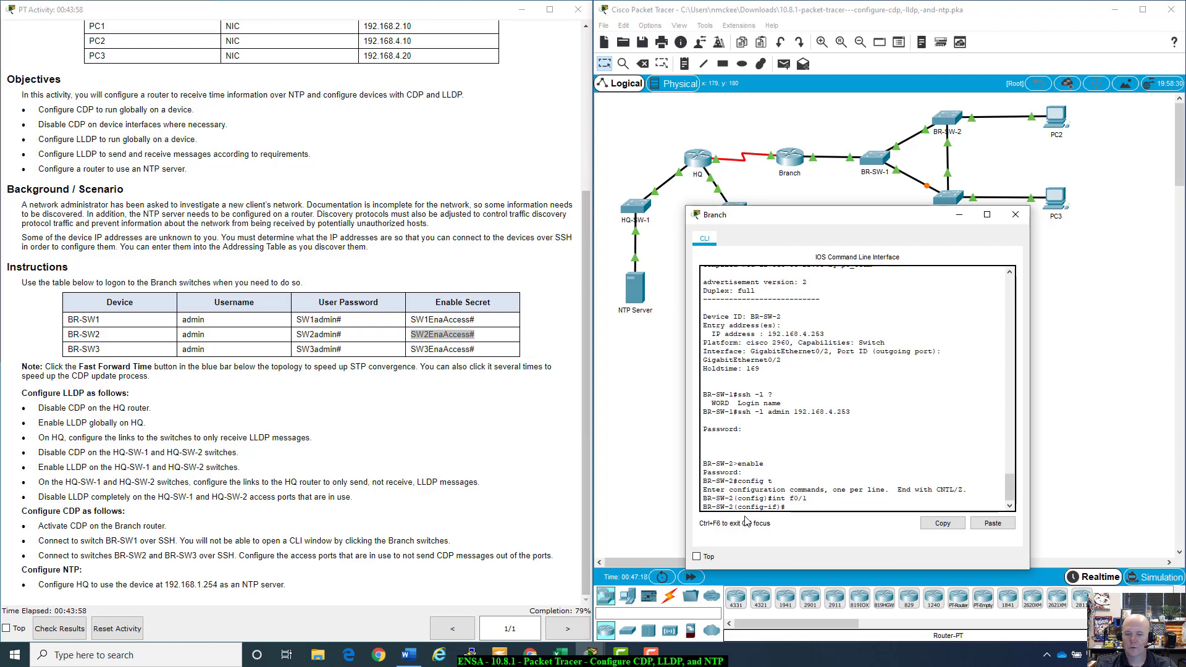
Step: Apply 'no cdp enable' on Fa0/1 and exit back to the BR-SW-2# prompt
{"action": "type", "text": "no "}
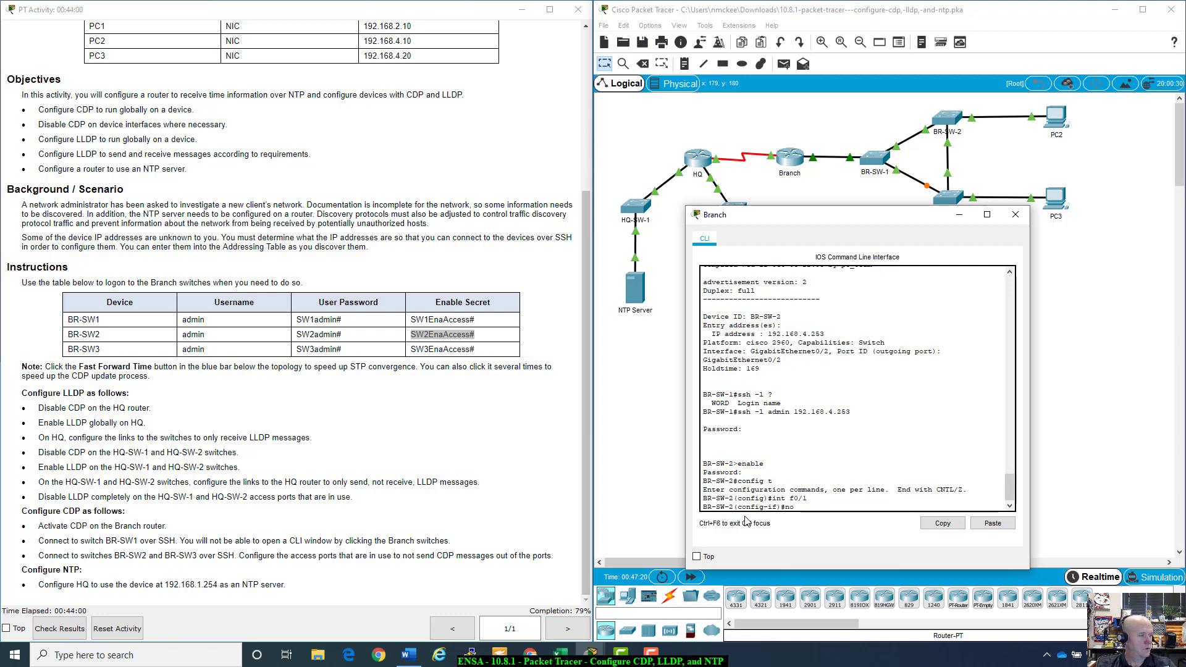
{"action": "type", "text": "cdp ?"}
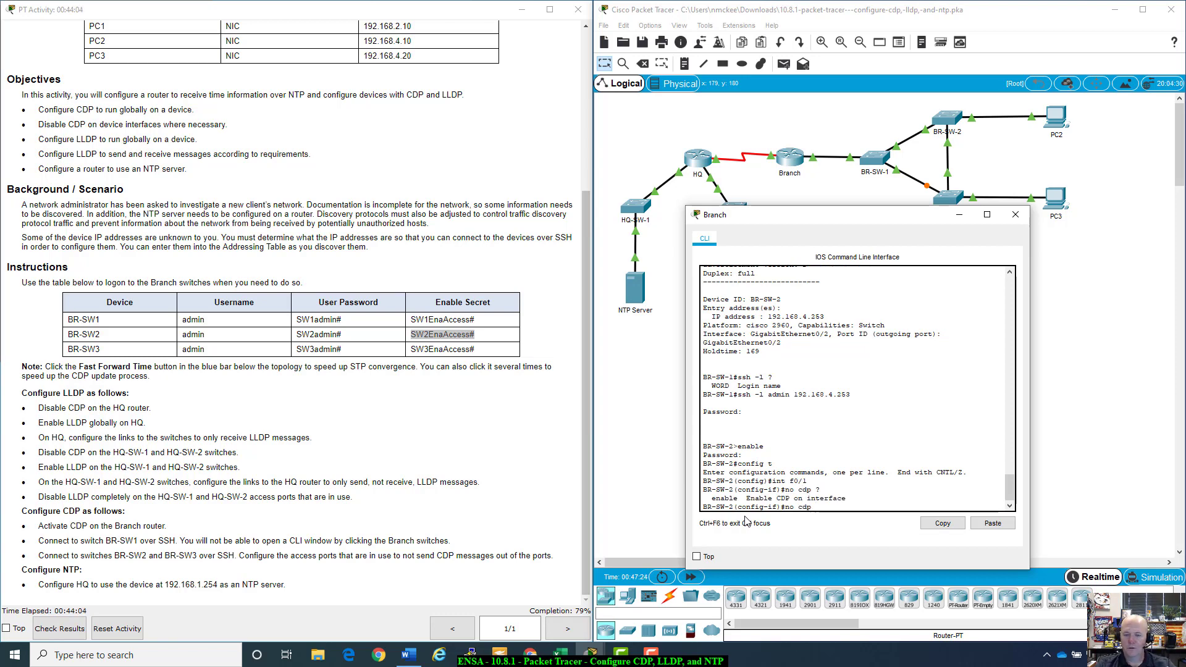
{"action": "left_click_drag", "start_coordinate": [711, 498], "coordinate": [731, 491]}
{"action": "left_click", "coordinate": [732, 491]}
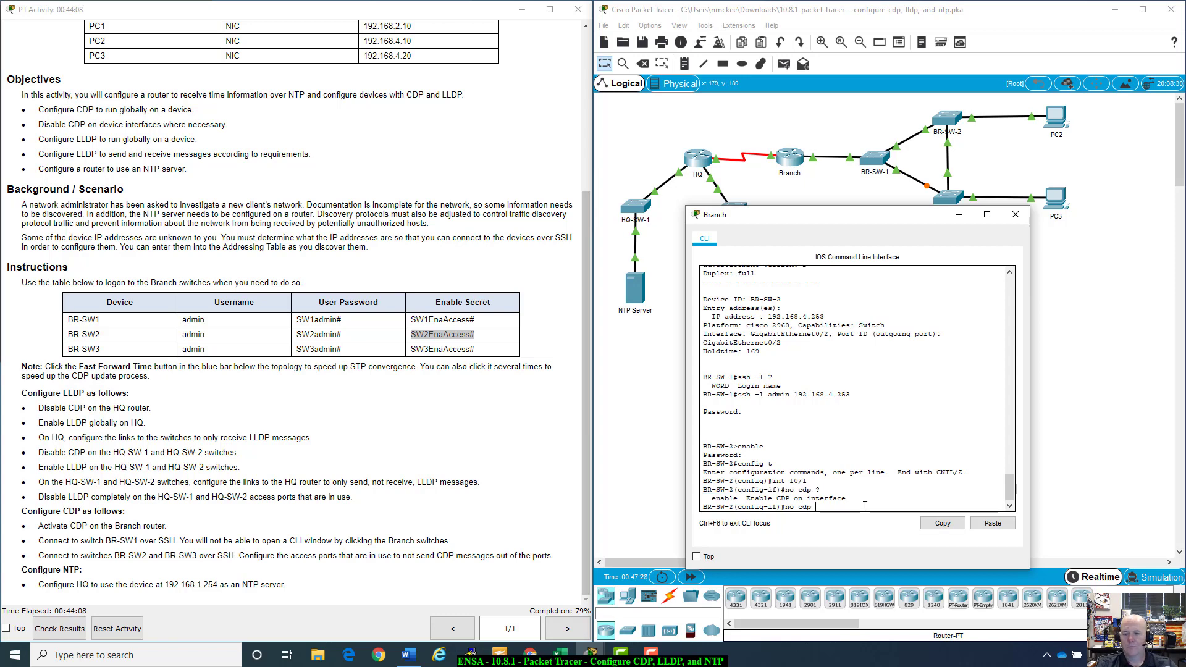
{"action": "type", "text": "enable"}
{"action": "key", "text": "Return"}
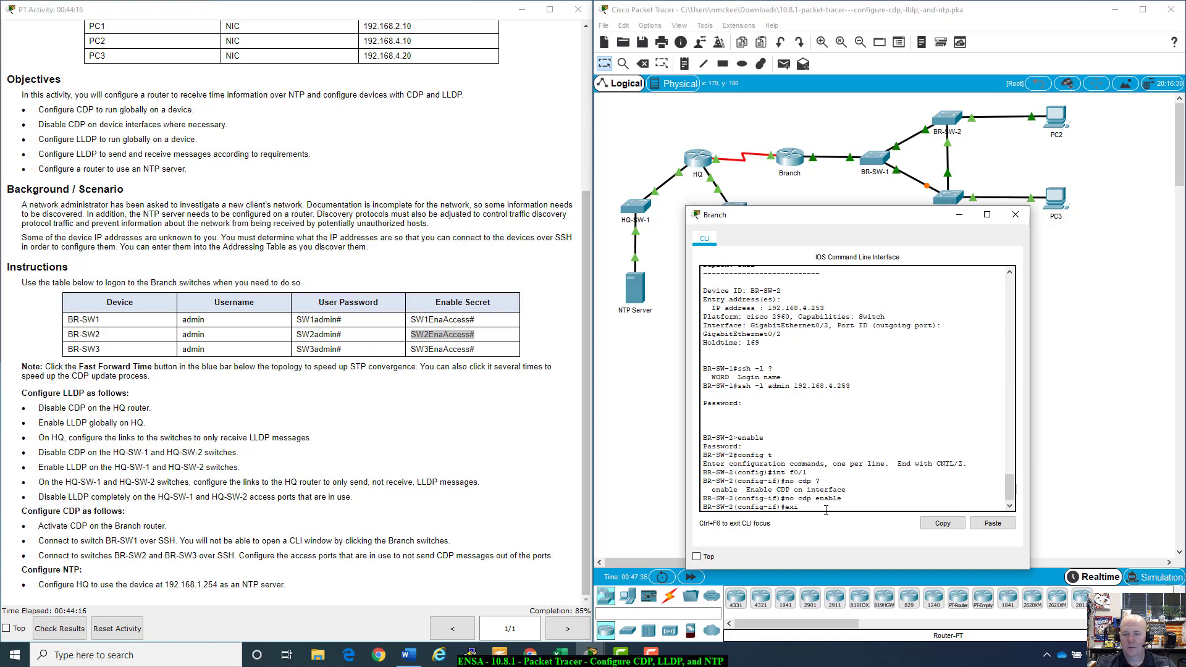
{"action": "type", "text": "exit"}
{"action": "key", "text": "Return"}
{"action": "type", "text": "exit"}
{"action": "key", "text": "Return"}
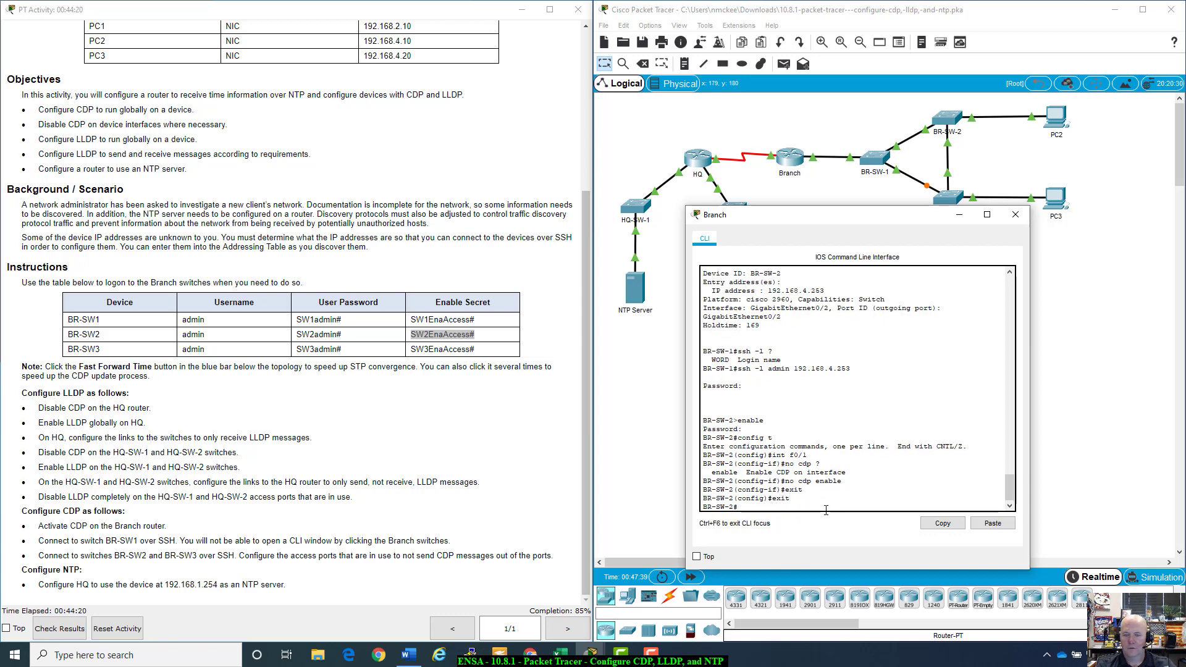
Step: SSH as admin to 192.168.4.254 and submit BR-SW-3's pasted user password
{"action": "type", "text": "ssh -"}
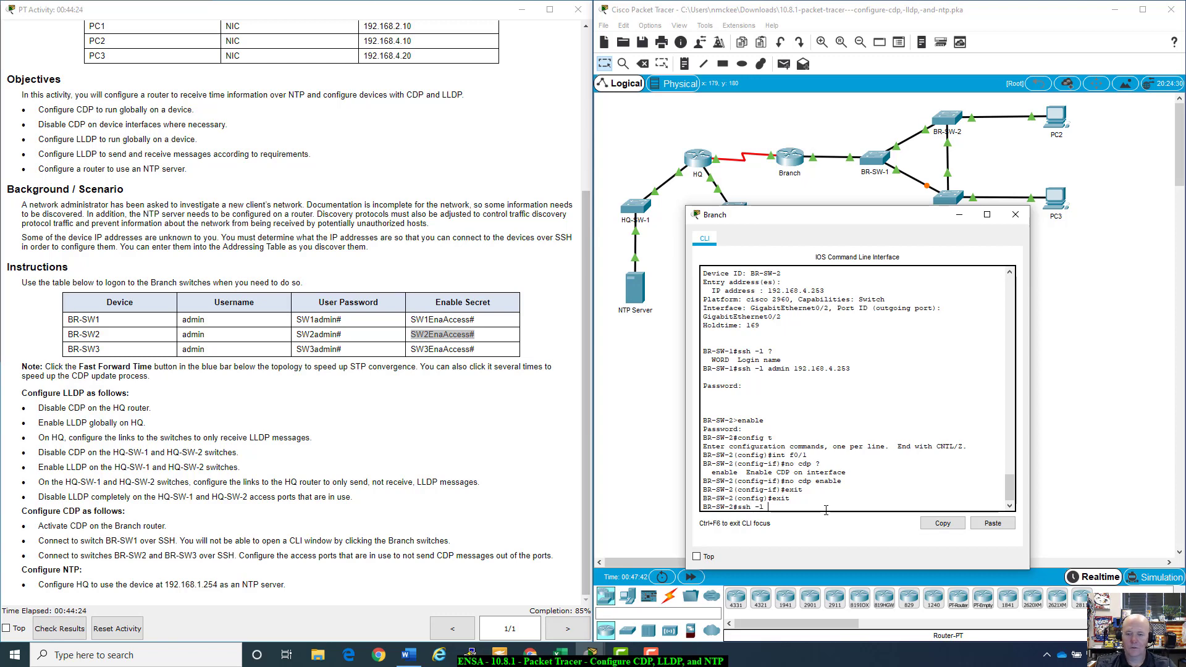
{"action": "type", "text": "l admin"}
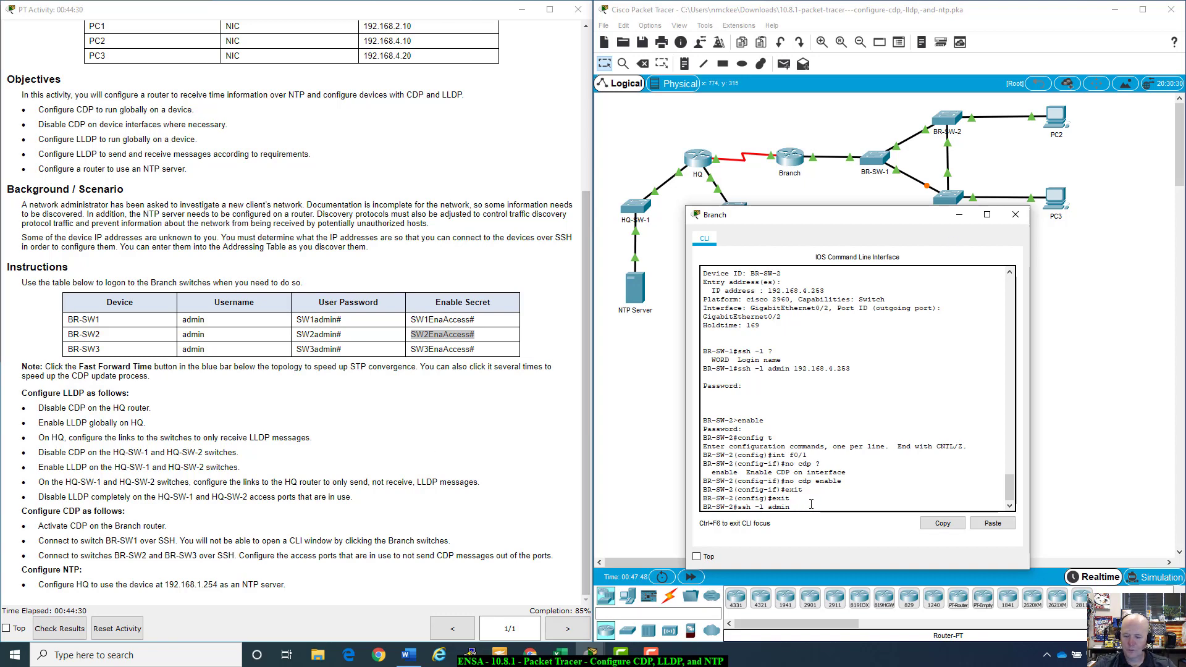
{"action": "type", "text": " 192"}
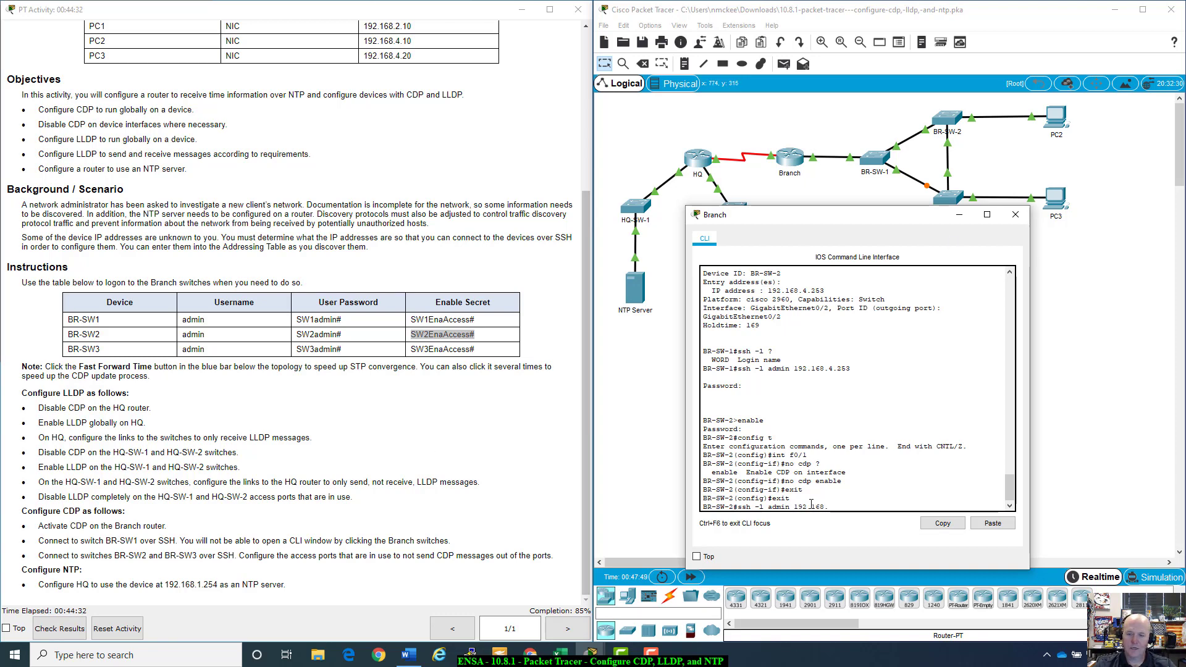
{"action": "type", "text": ".168."}
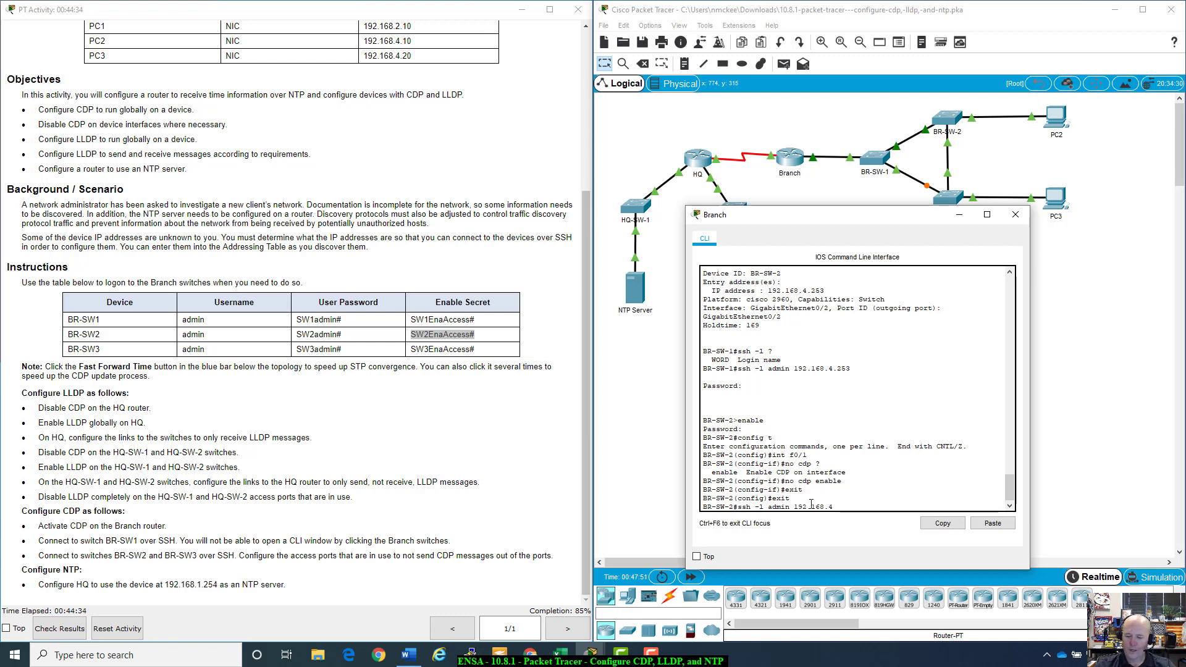
{"action": "type", "text": "4.254"}
{"action": "key", "text": "Return"}
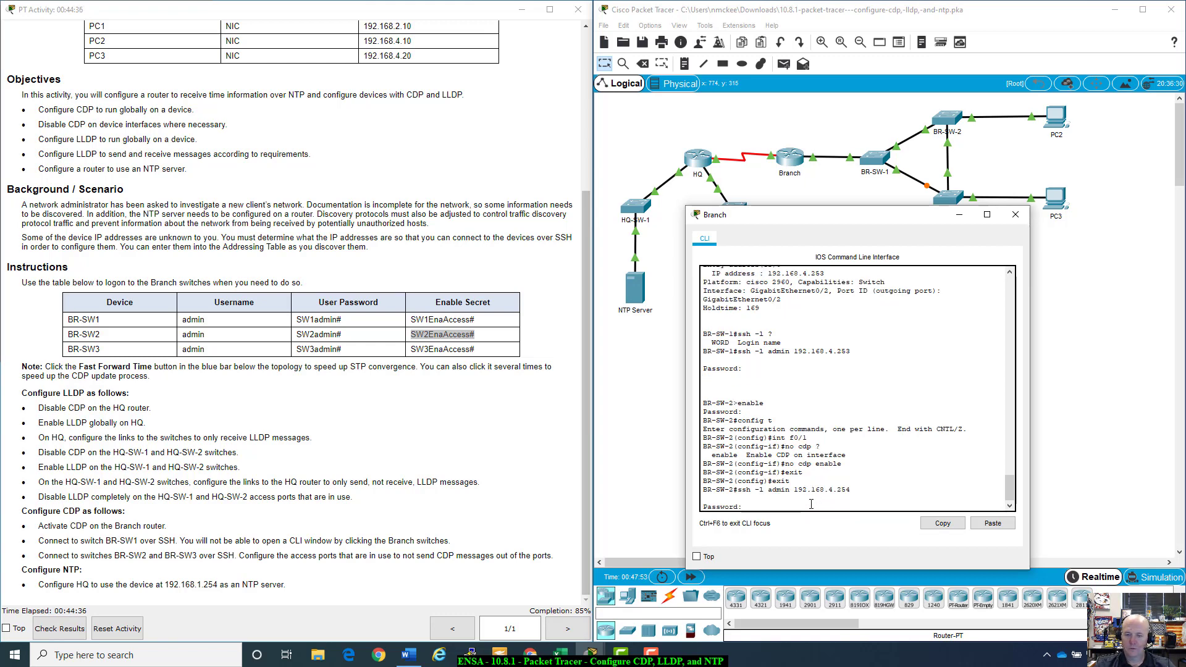
{"action": "left_click_drag", "start_coordinate": [344, 349], "coordinate": [261, 359]}
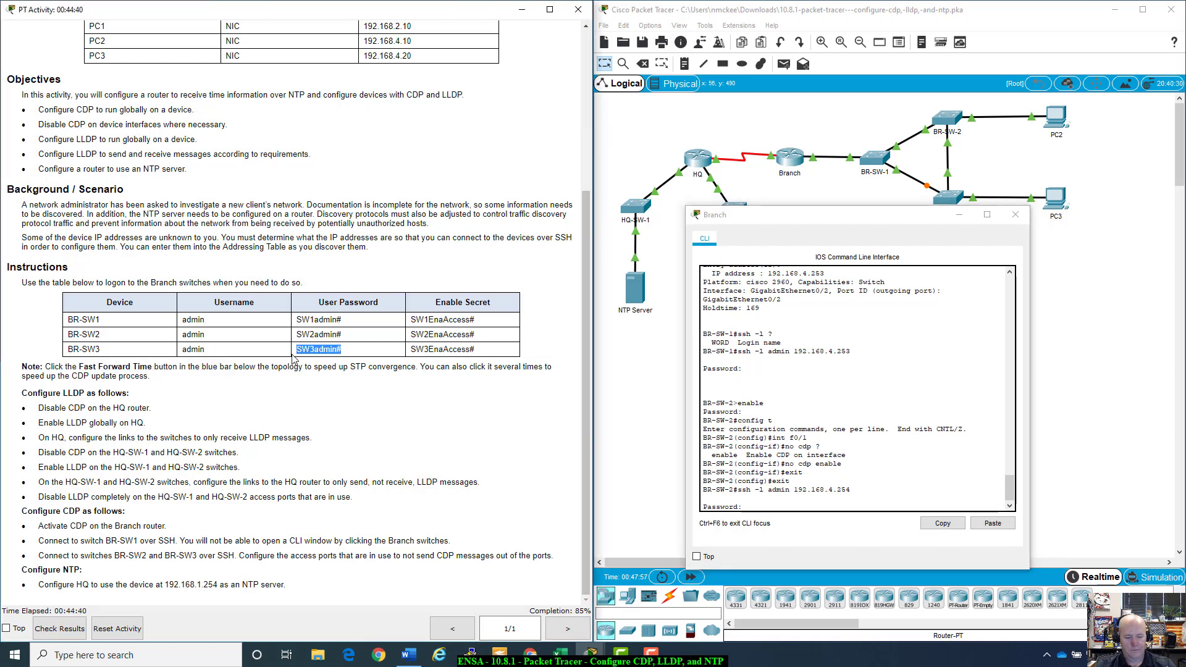
{"action": "right_click", "coordinate": [847, 506]}
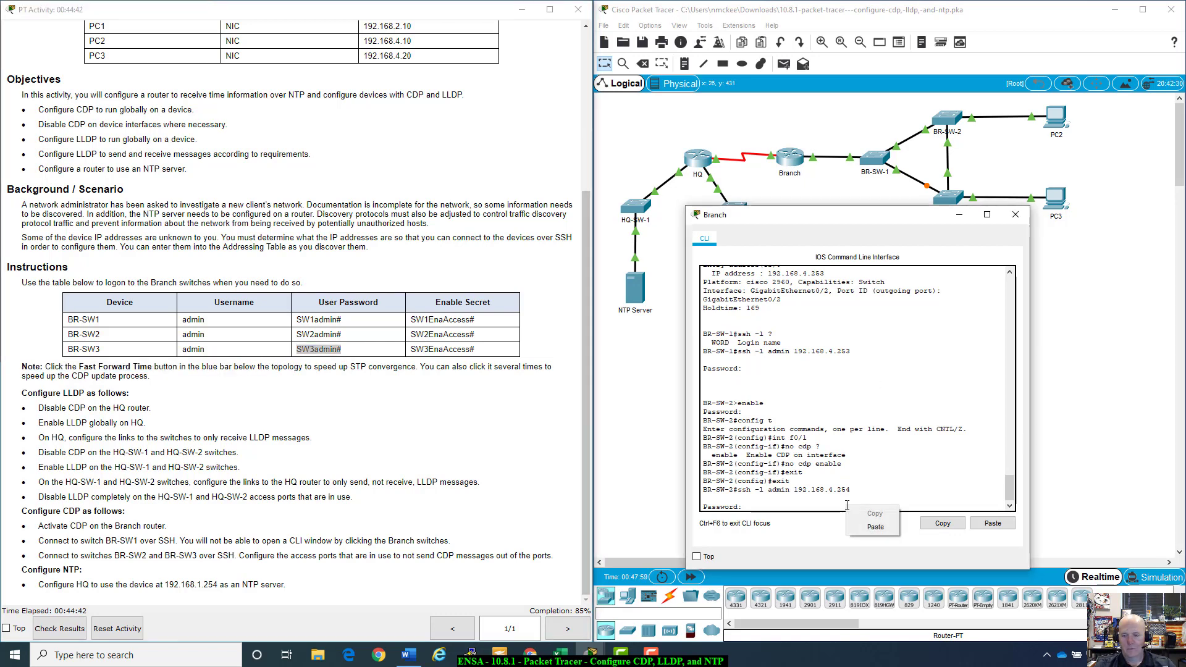
{"action": "left_click", "coordinate": [862, 527]}
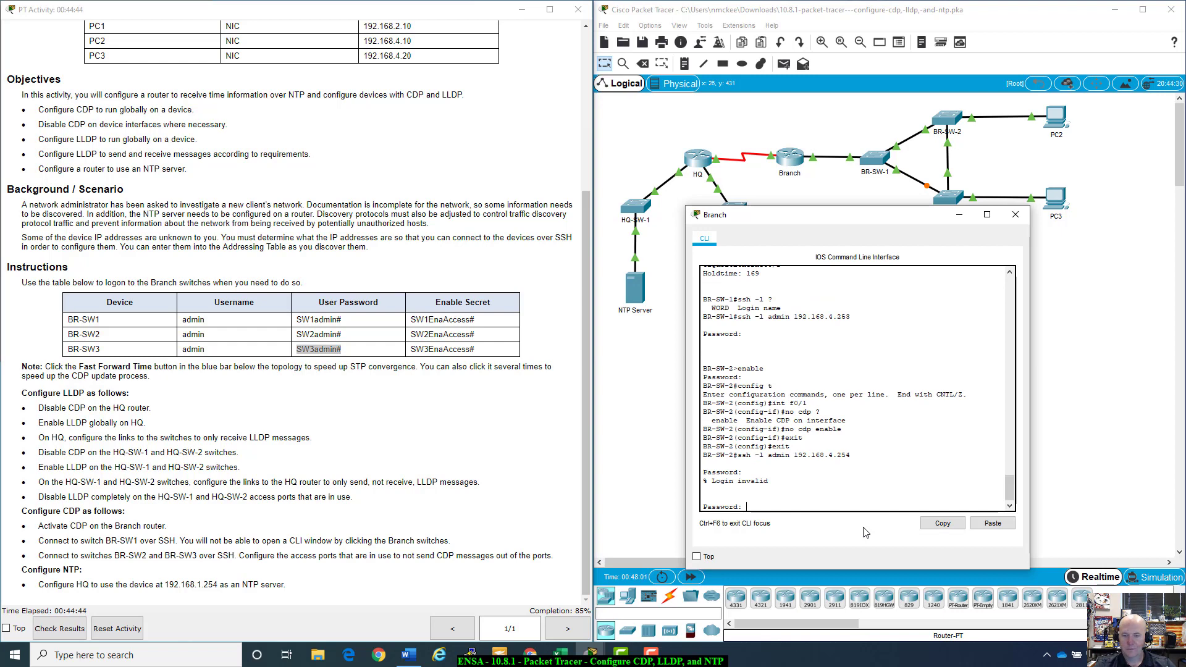
{"action": "key", "text": "Return"}
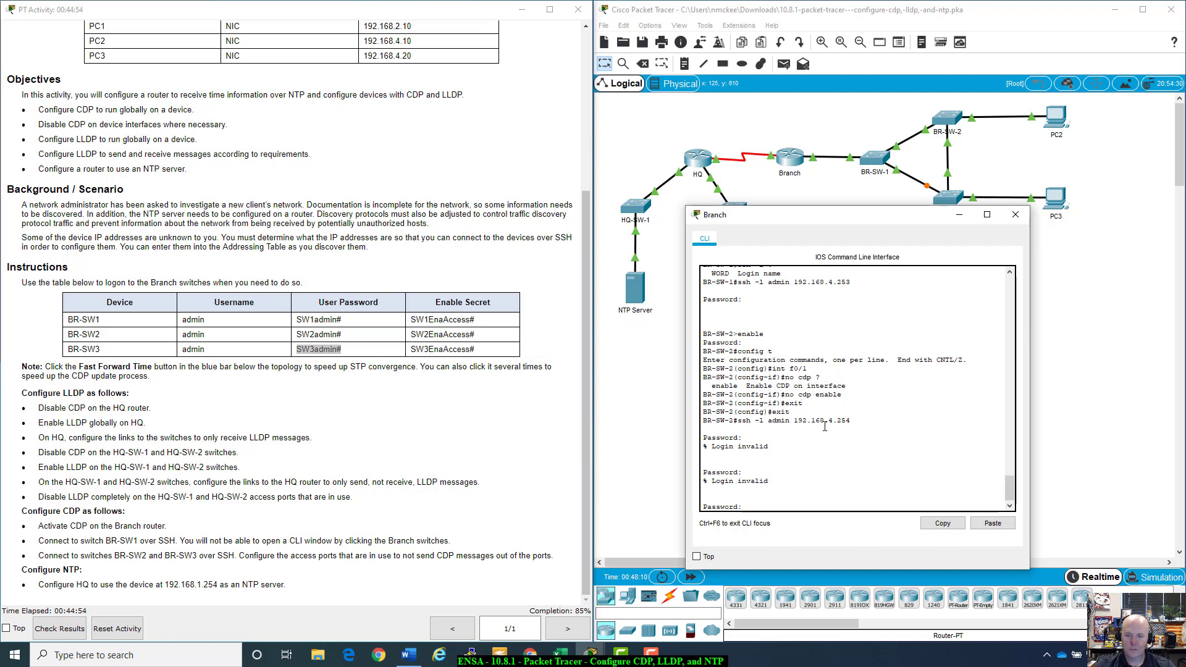
Step: Retry BR-SW-3's password, then recall the ssh command after the session closes
{"action": "double_click", "coordinate": [322, 350]}
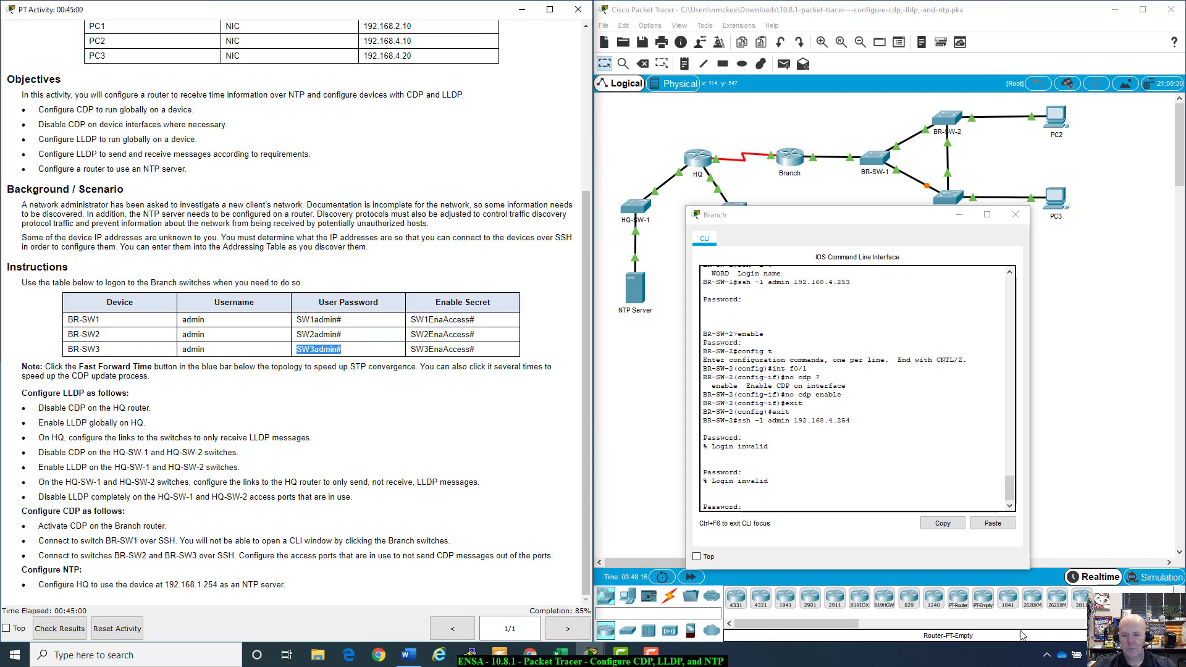
{"action": "left_click", "coordinate": [759, 506]}
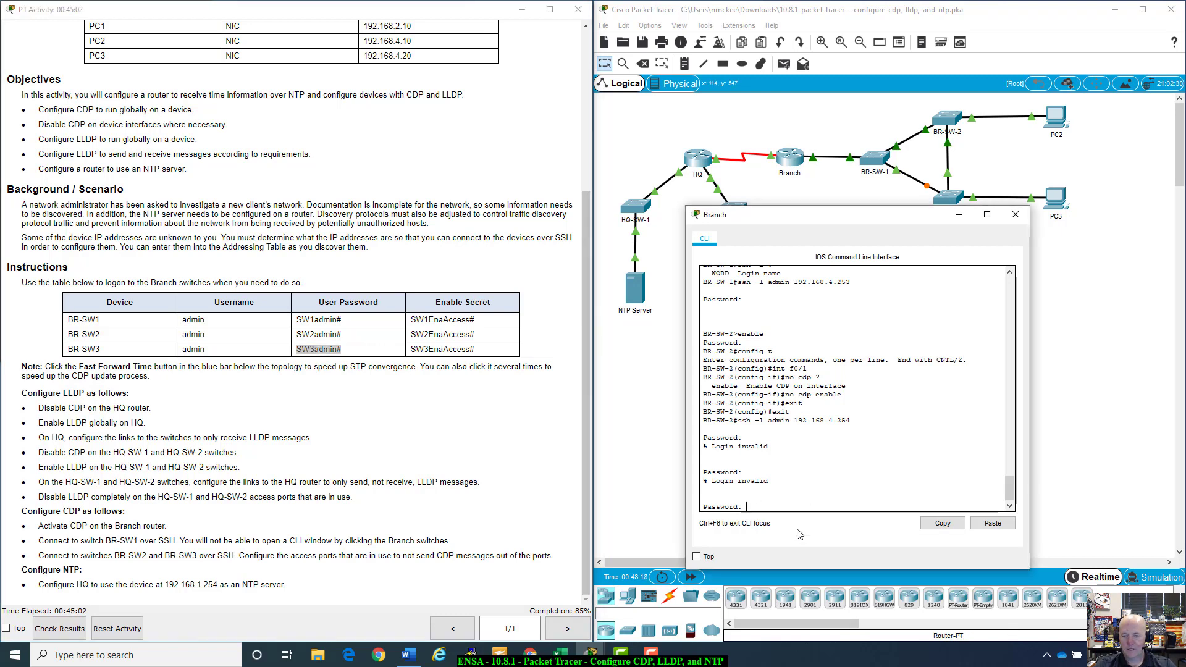
{"action": "key", "text": "Return"}
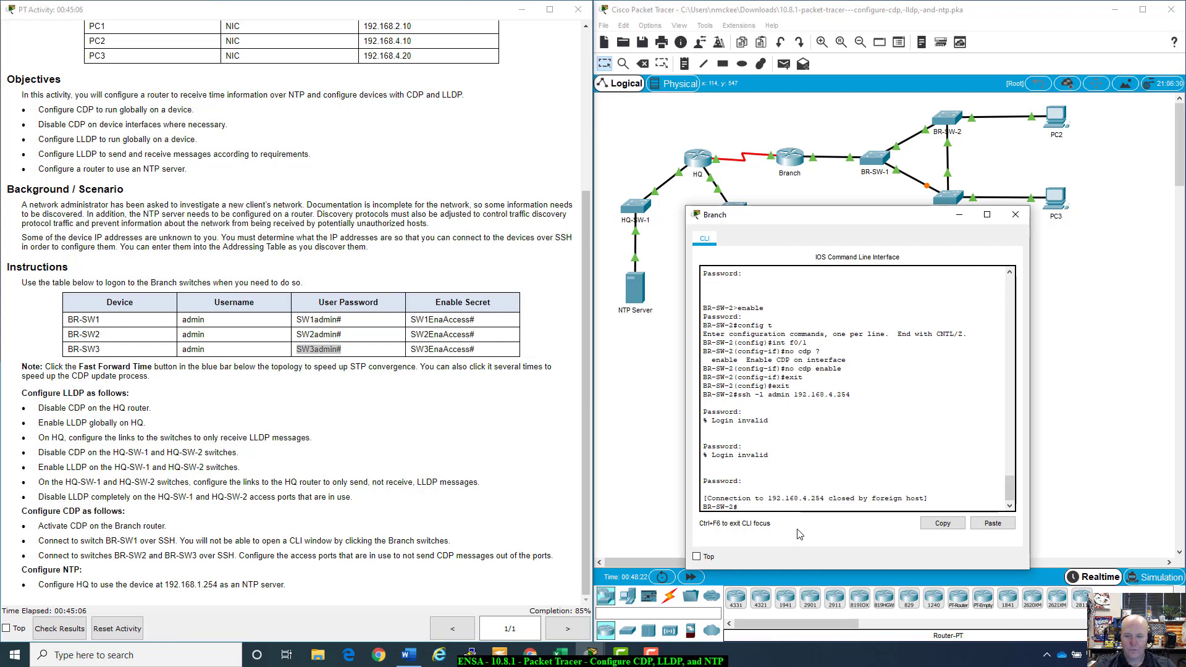
{"action": "key", "text": "Up"}
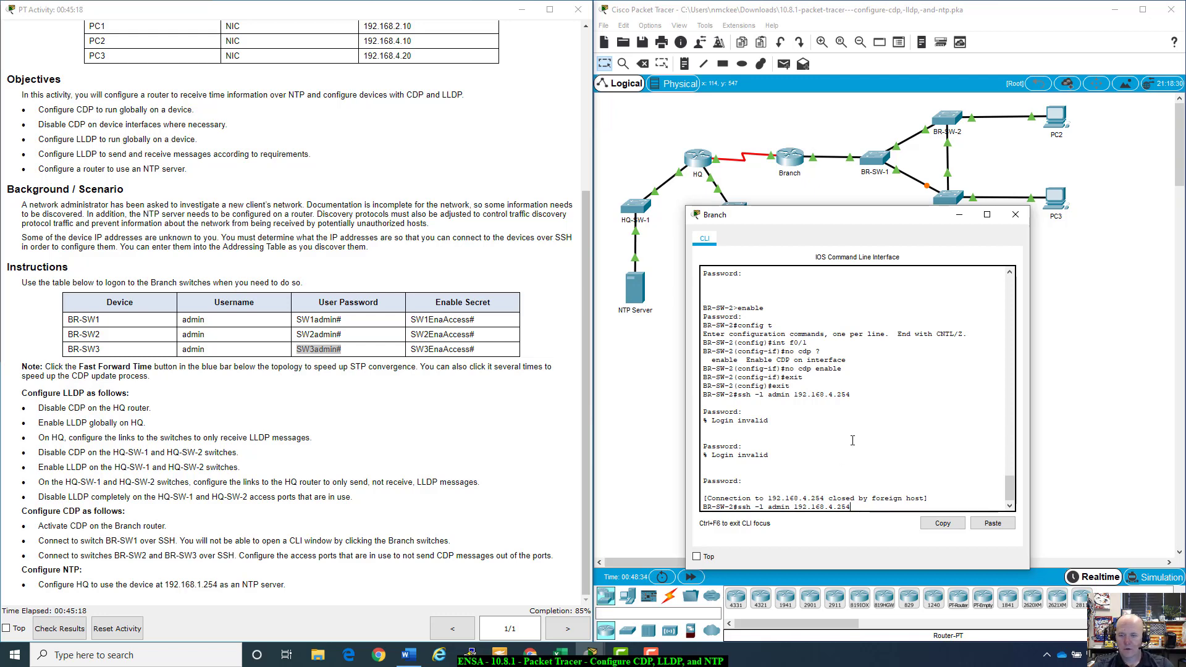
{"action": "scroll", "coordinate": [852, 440], "scroll_direction": "up", "scroll_amount": 5}
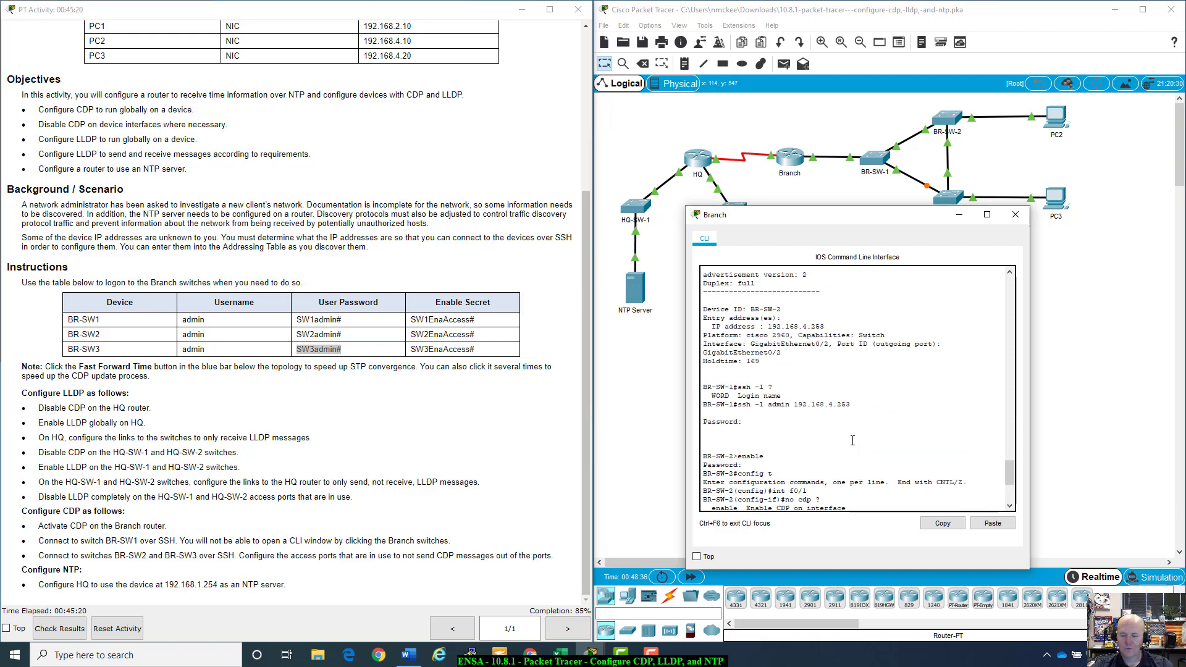
{"action": "scroll", "coordinate": [853, 440], "scroll_direction": "up", "scroll_amount": 2}
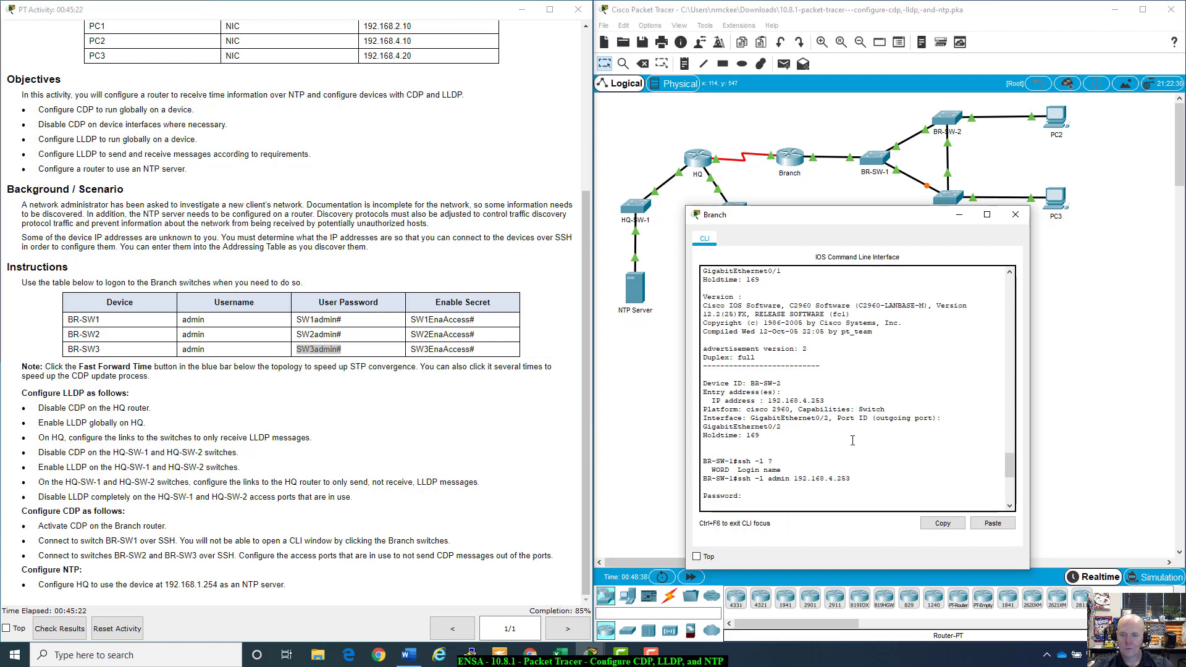
{"action": "scroll", "coordinate": [852, 440], "scroll_direction": "down", "scroll_amount": 2}
{"action": "scroll", "coordinate": [853, 440], "scroll_direction": "down", "scroll_amount": 1}
{"action": "scroll", "coordinate": [852, 440], "scroll_direction": "up", "scroll_amount": 4}
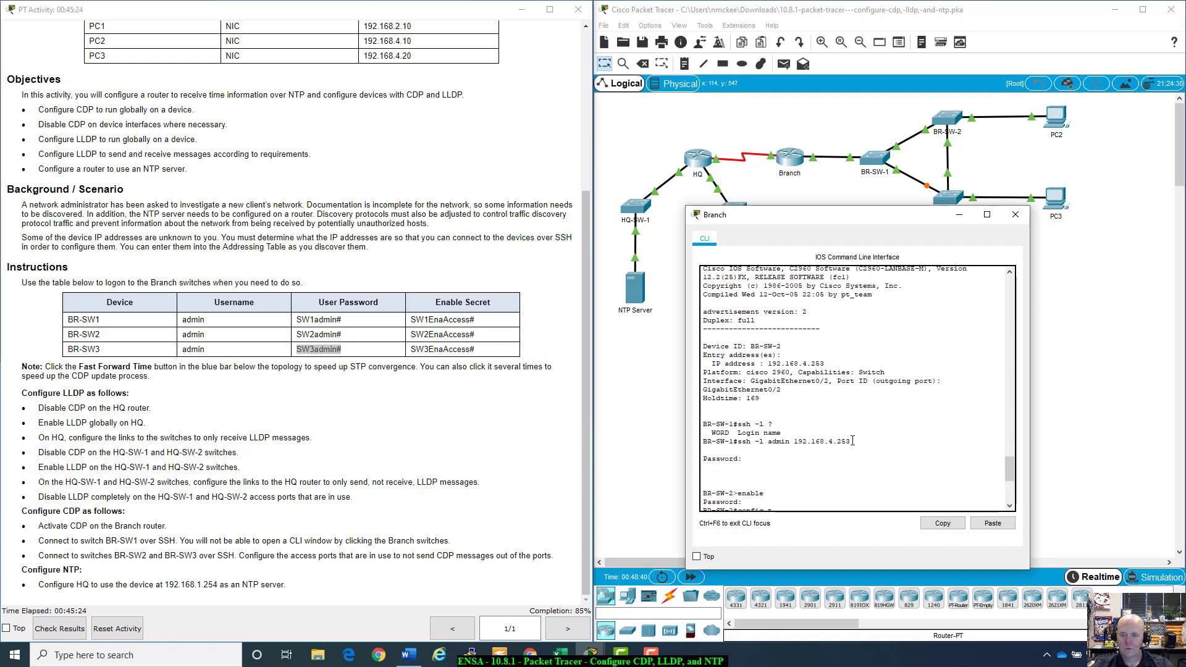
{"action": "scroll", "coordinate": [853, 440], "scroll_direction": "up", "scroll_amount": 1}
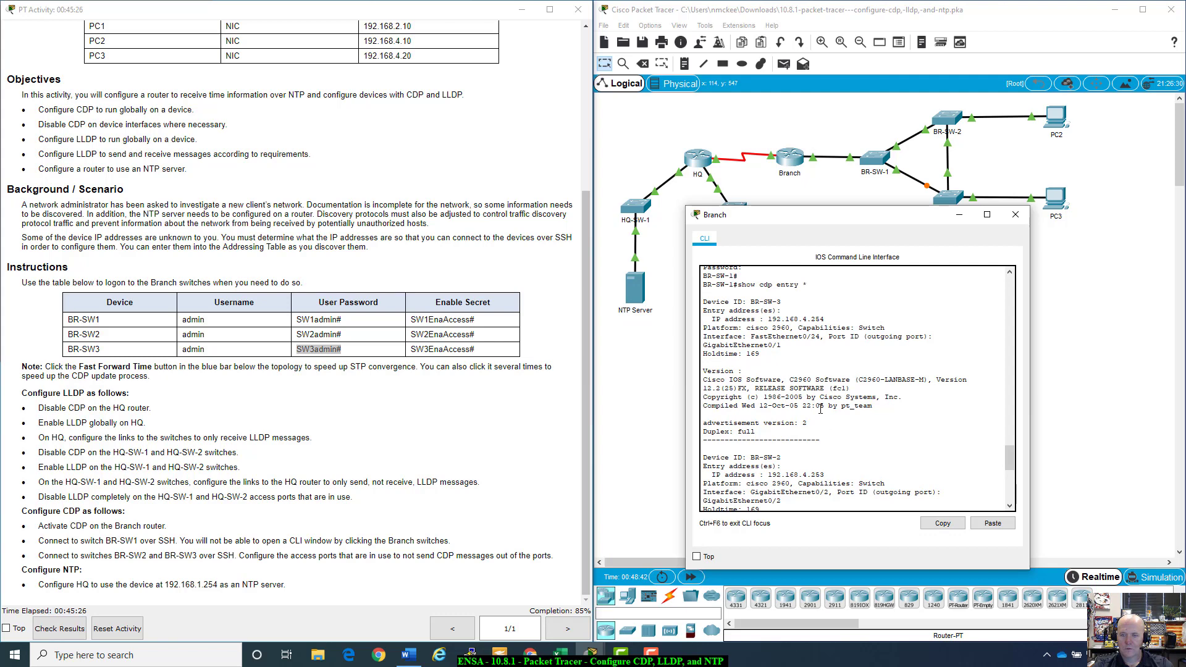
{"action": "left_click_drag", "start_coordinate": [768, 319], "coordinate": [830, 319]}
{"action": "scroll", "coordinate": [851, 407], "scroll_direction": "down", "scroll_amount": 12}
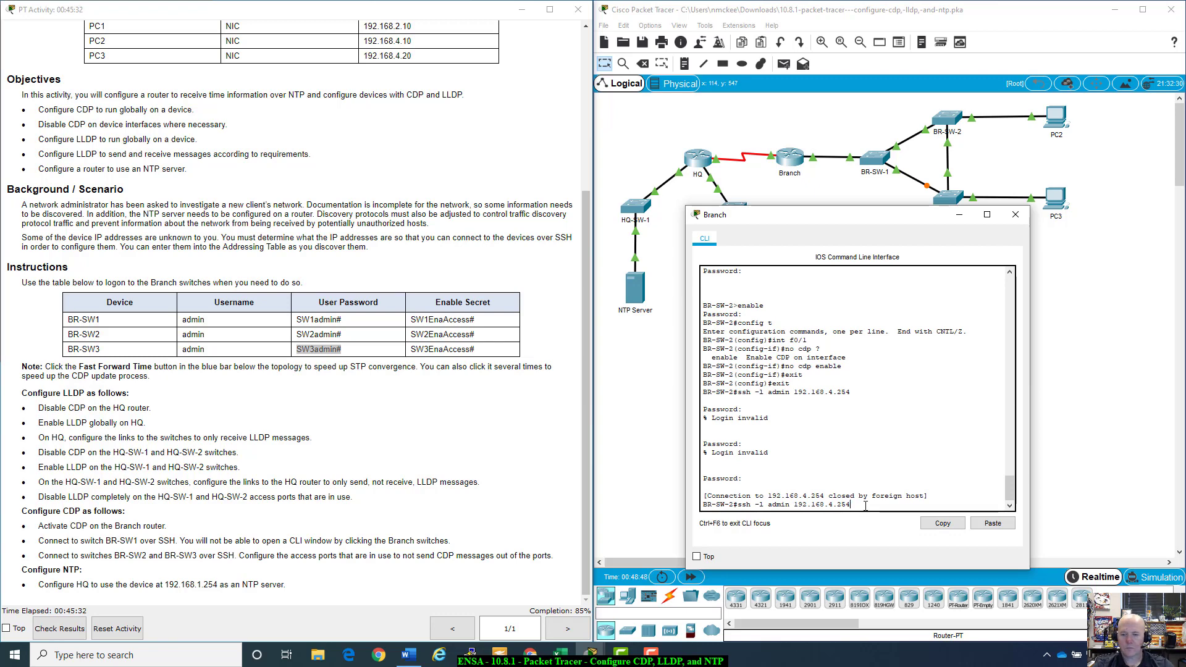
Step: Connect to BR-SW-3 at 192.168.4.254 over SSH with its user password
{"action": "key", "text": "Return"}
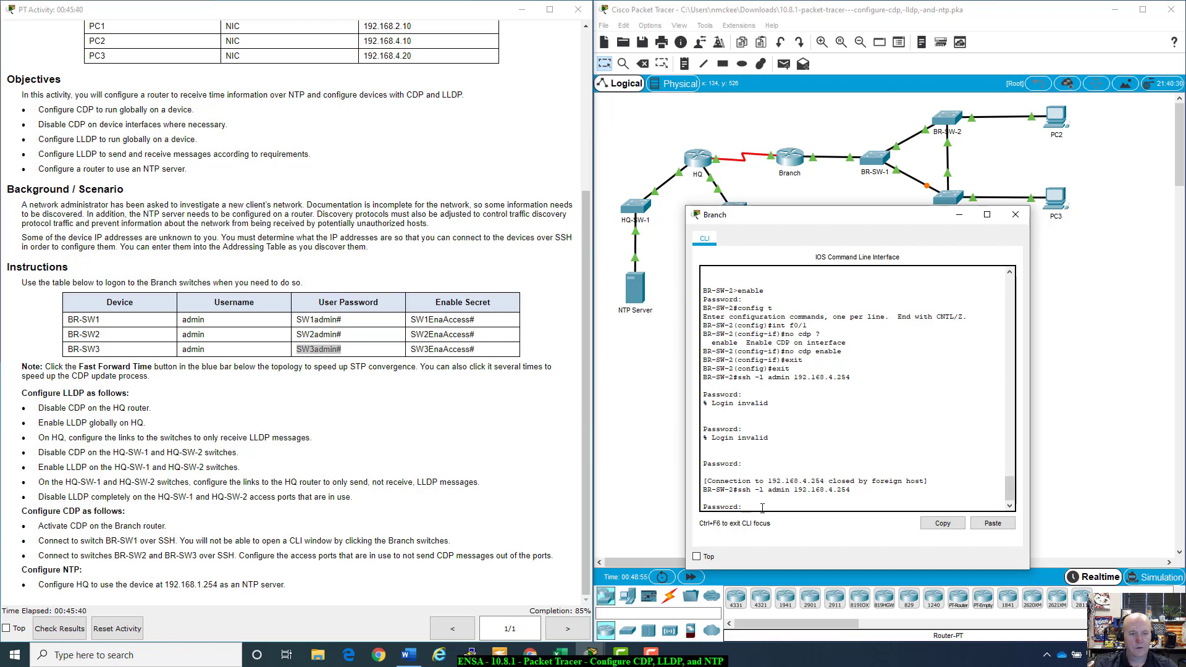
{"action": "type", "text": "SW3admin#"}
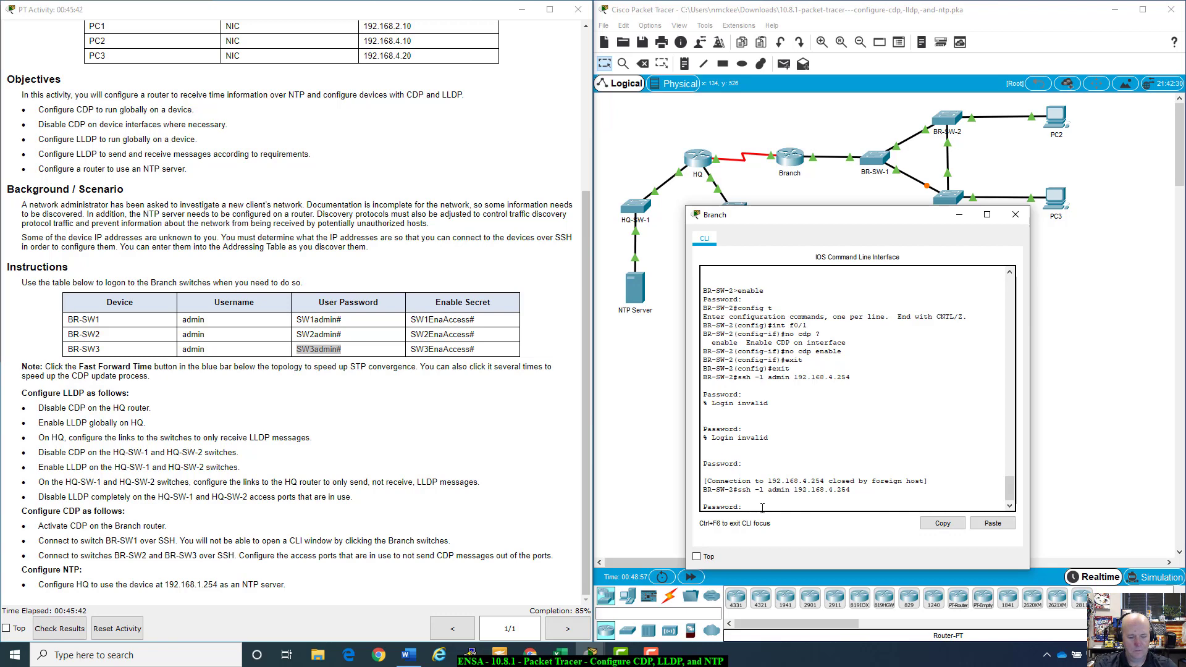
{"action": "key", "text": "Return"}
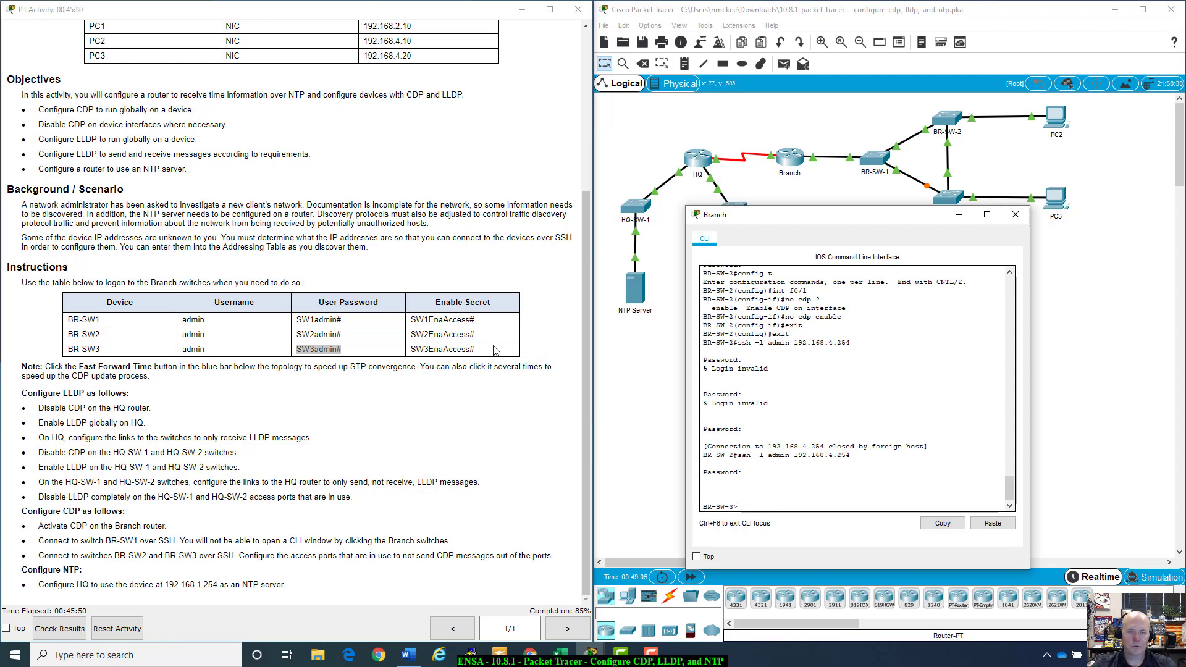
Step: Enter privileged mode on BR-SW-3 using the enable secret from the table
{"action": "left_click_drag", "start_coordinate": [486, 351], "coordinate": [412, 351]}
{"action": "key", "text": "ctrl+c"}
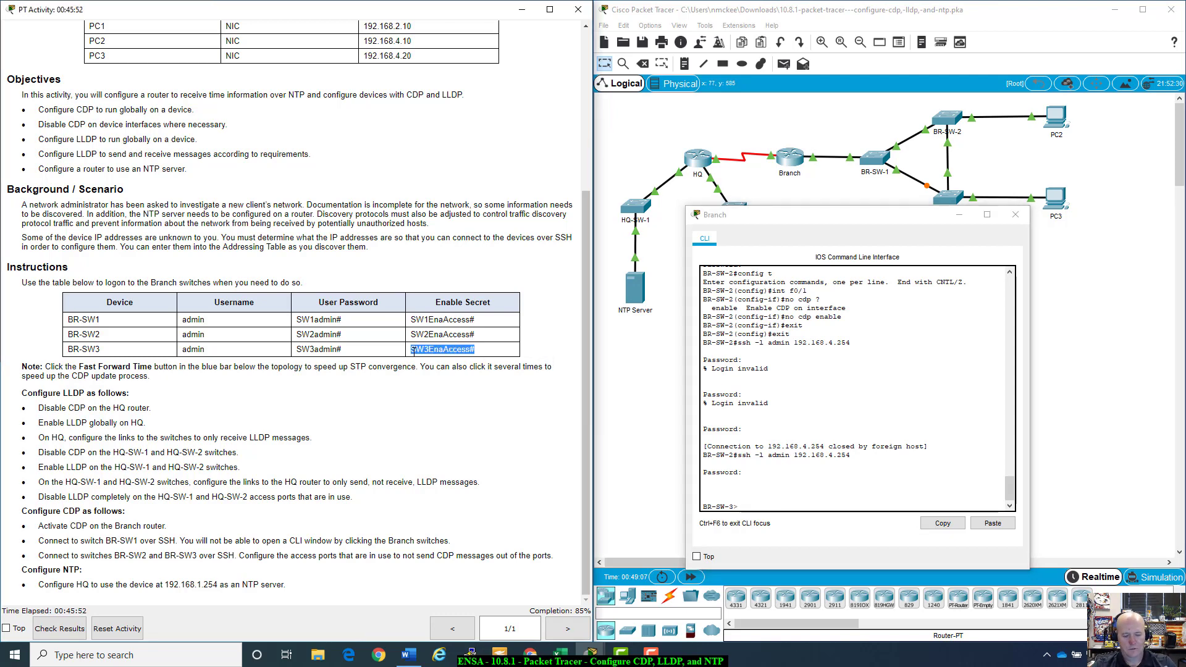
{"action": "left_click", "coordinate": [742, 495]}
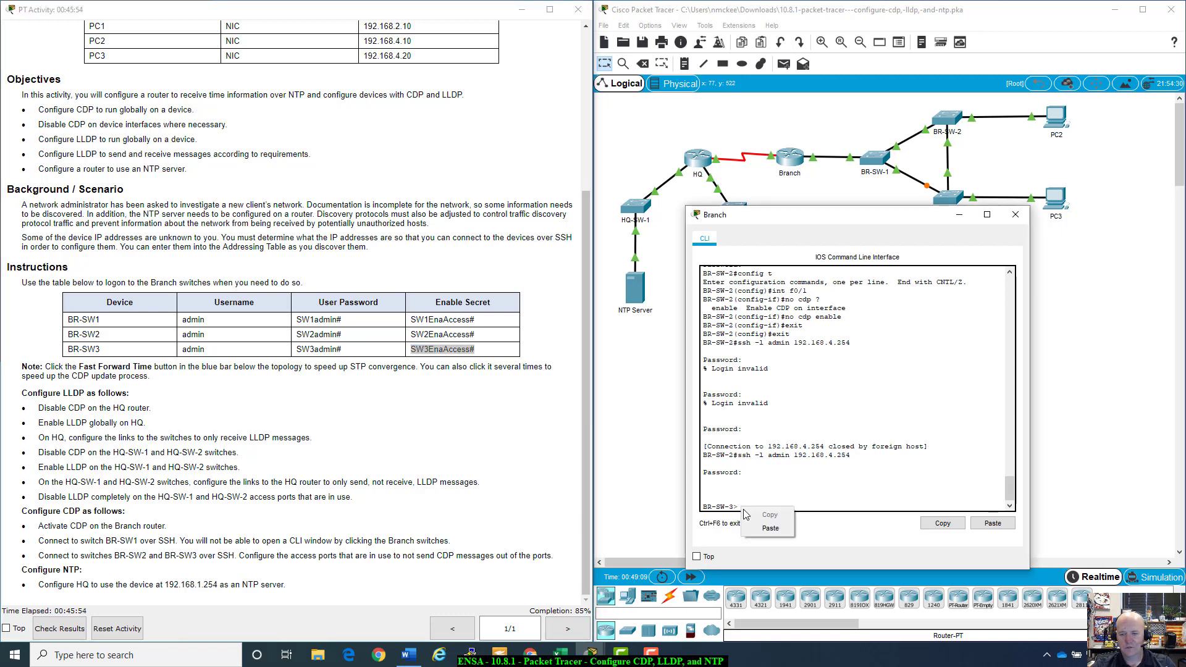
{"action": "key", "text": "ctrl+v"}
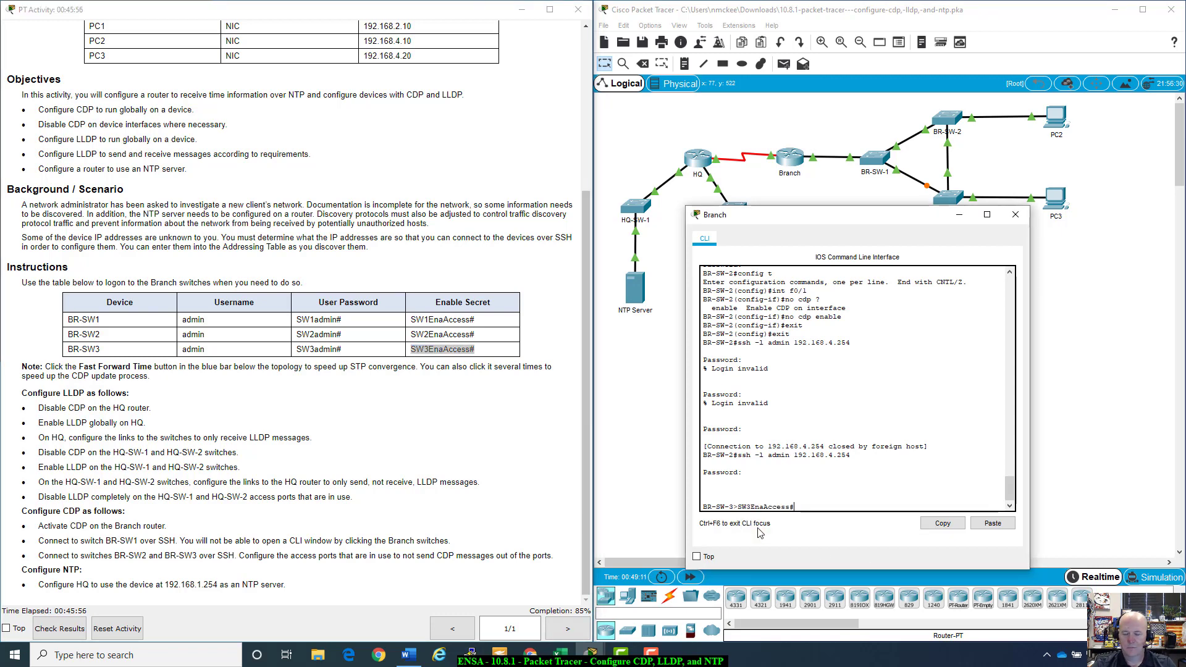
{"action": "key", "text": "BackSpace"}
{"action": "key", "text": "BackSpace"}
{"action": "key", "text": "BackSpace"}
{"action": "key", "text": "BackSpace"}
{"action": "key", "text": "BackSpace"}
{"action": "key", "text": "BackSpace"}
{"action": "key", "text": "BackSpace"}
{"action": "key", "text": "BackSpace"}
{"action": "key", "text": "BackSpace"}
{"action": "key", "text": "BackSpace"}
{"action": "key", "text": "BackSpace"}
{"action": "key", "text": "BackSpace"}
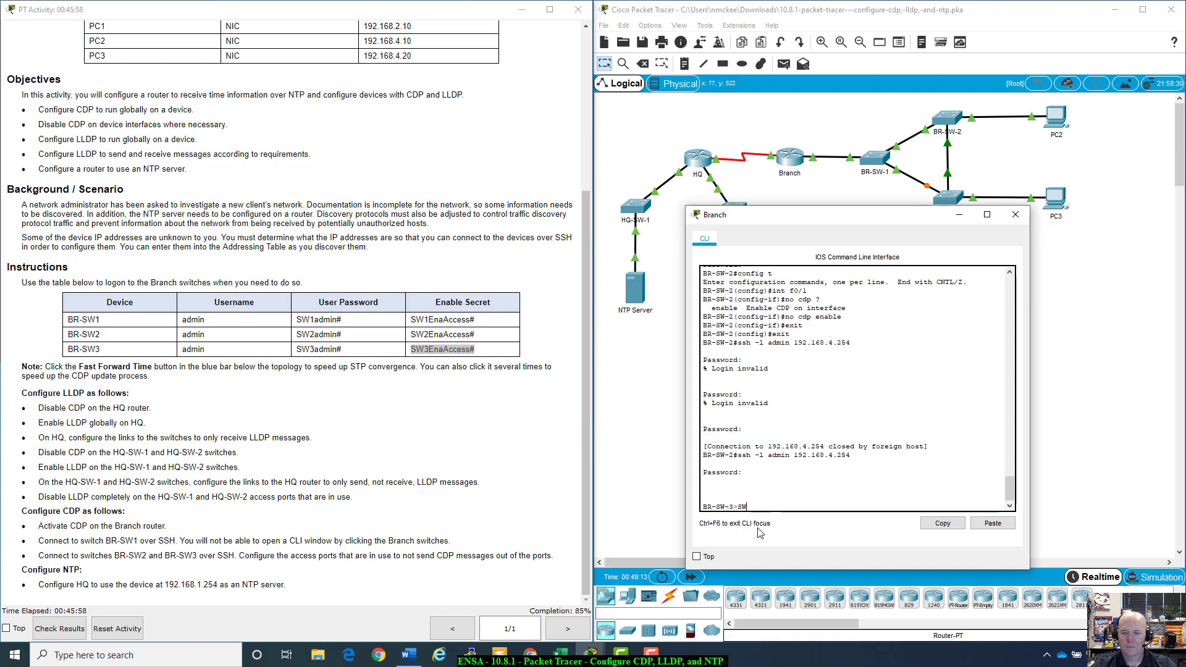
{"action": "type", "text": "e"}
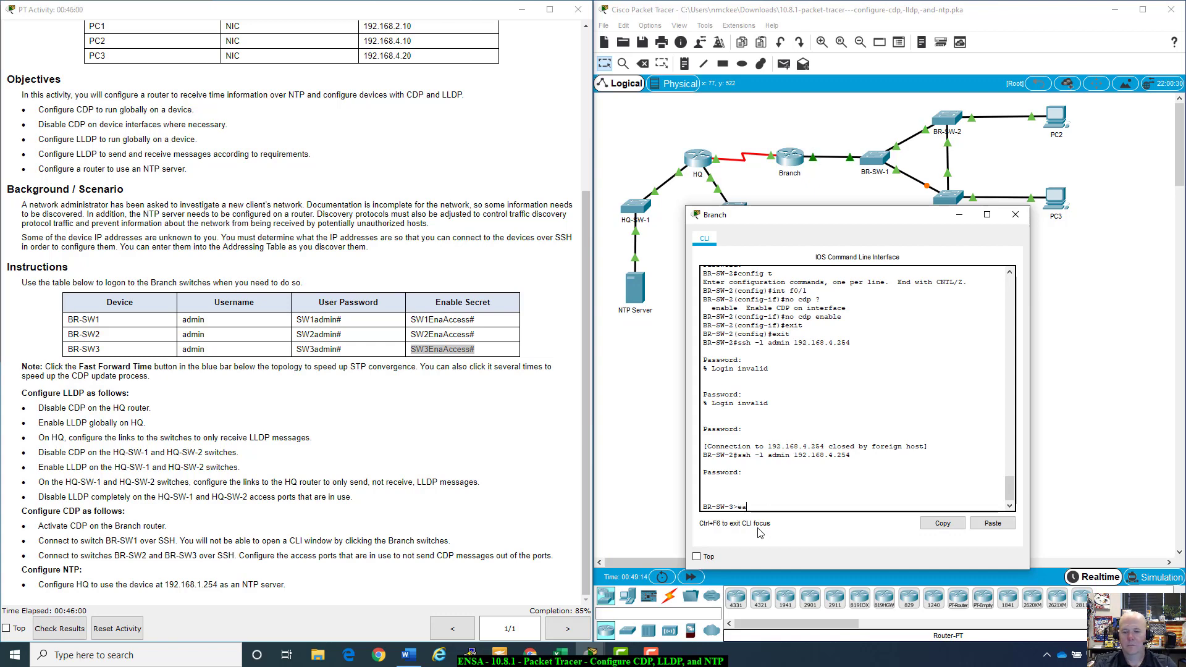
{"action": "type", "text": "na"}
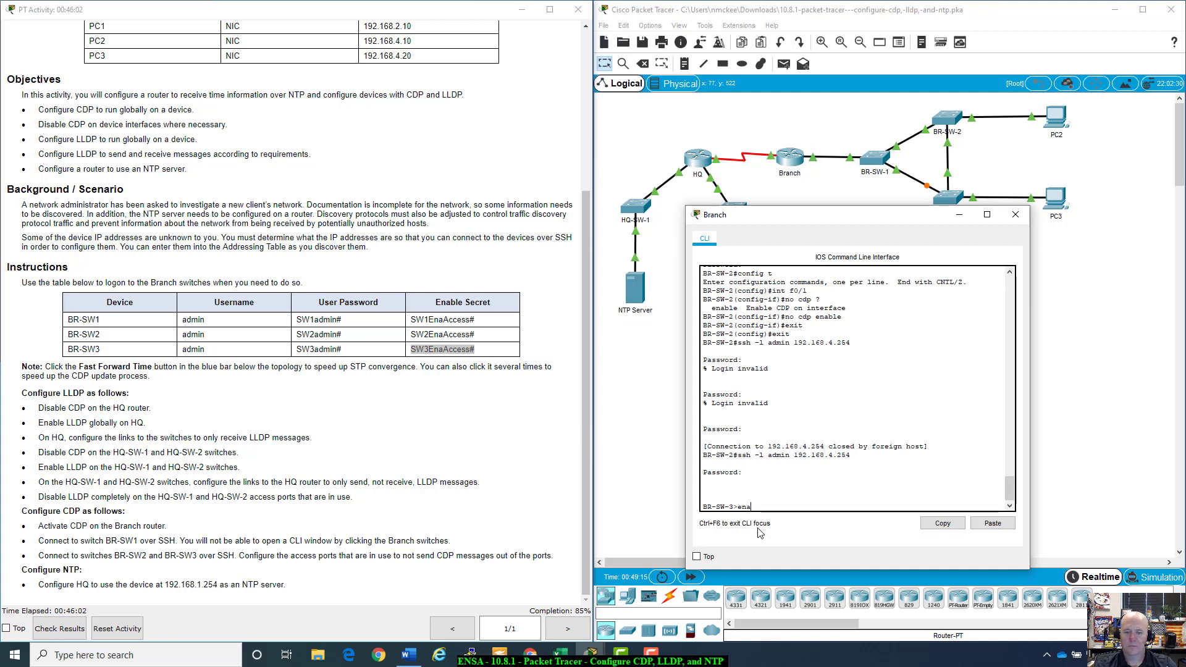
{"action": "type", "text": "ble"}
{"action": "key", "text": "Return"}
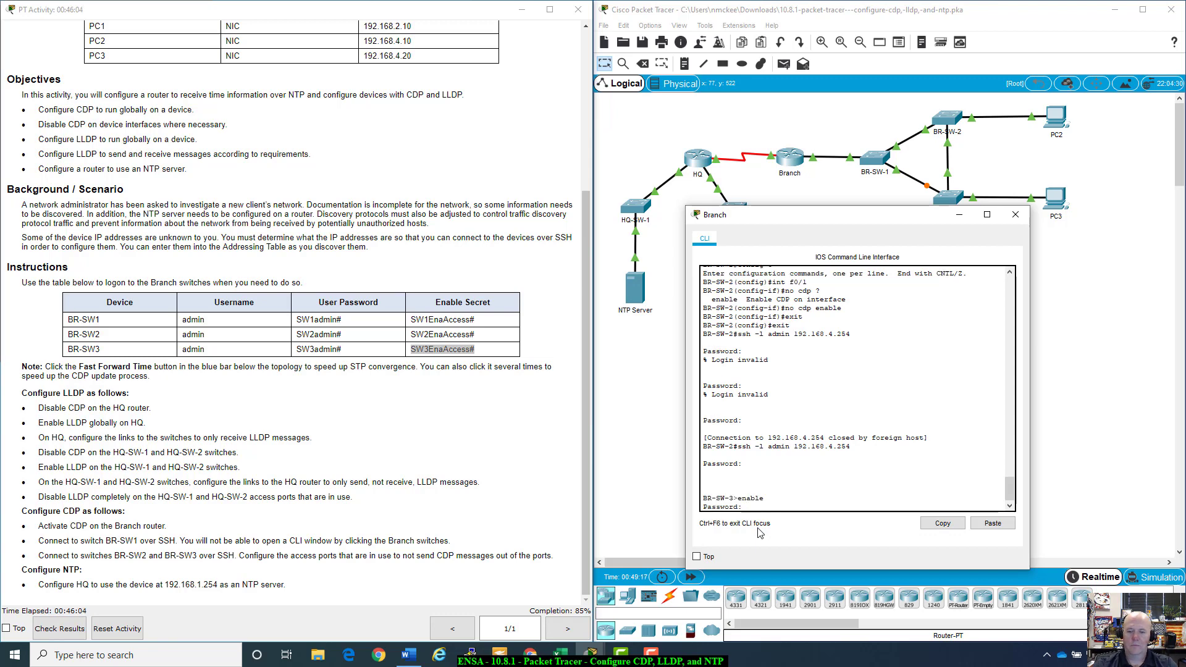
{"action": "left_click", "coordinate": [991, 524]}
{"action": "key", "text": "Return"}
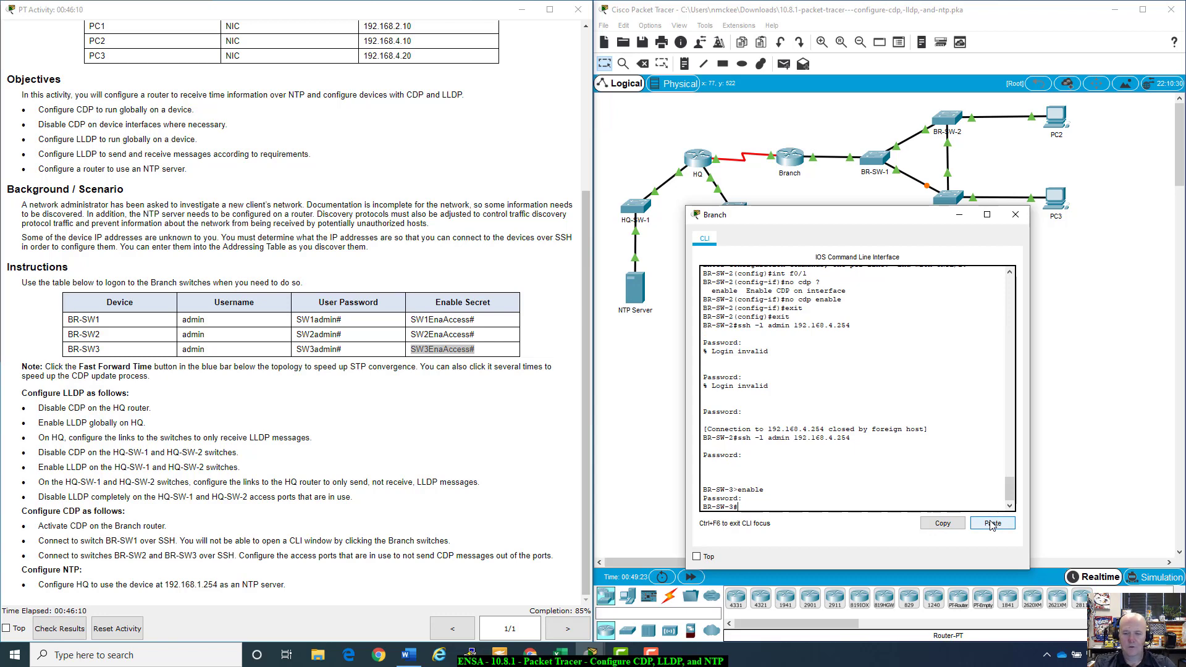
Step: Enter global configuration mode on BR-SW-3 with config t
{"action": "type", "text": "con"}
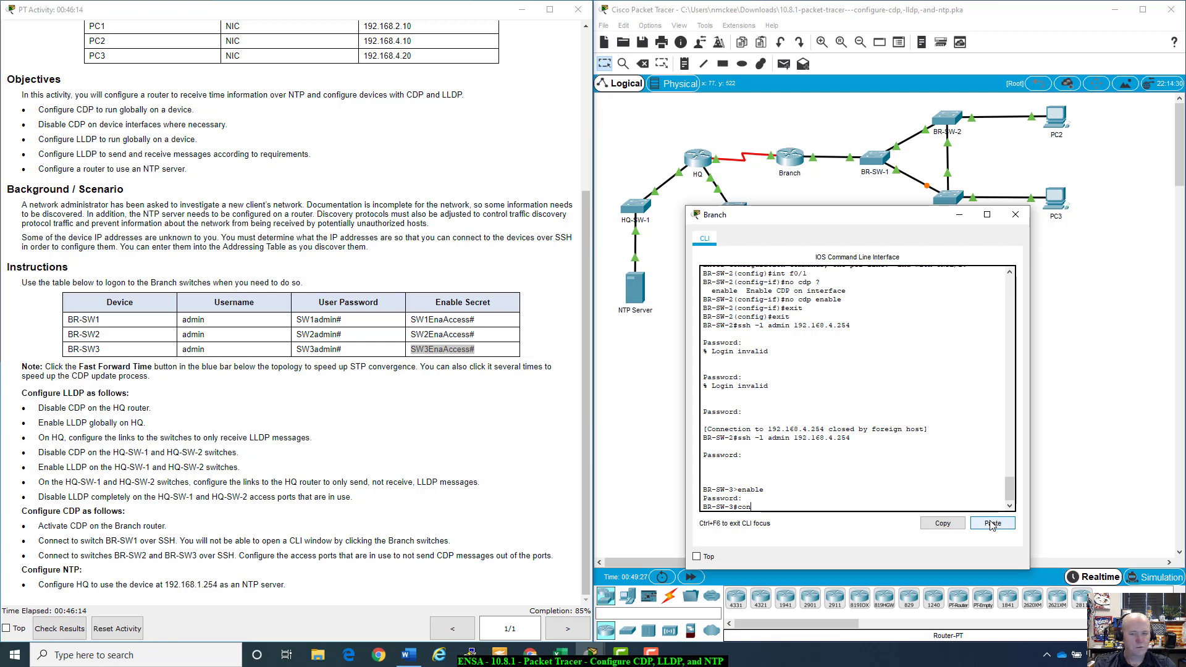
{"action": "type", "text": "fig t"}
{"action": "key", "text": "Return"}
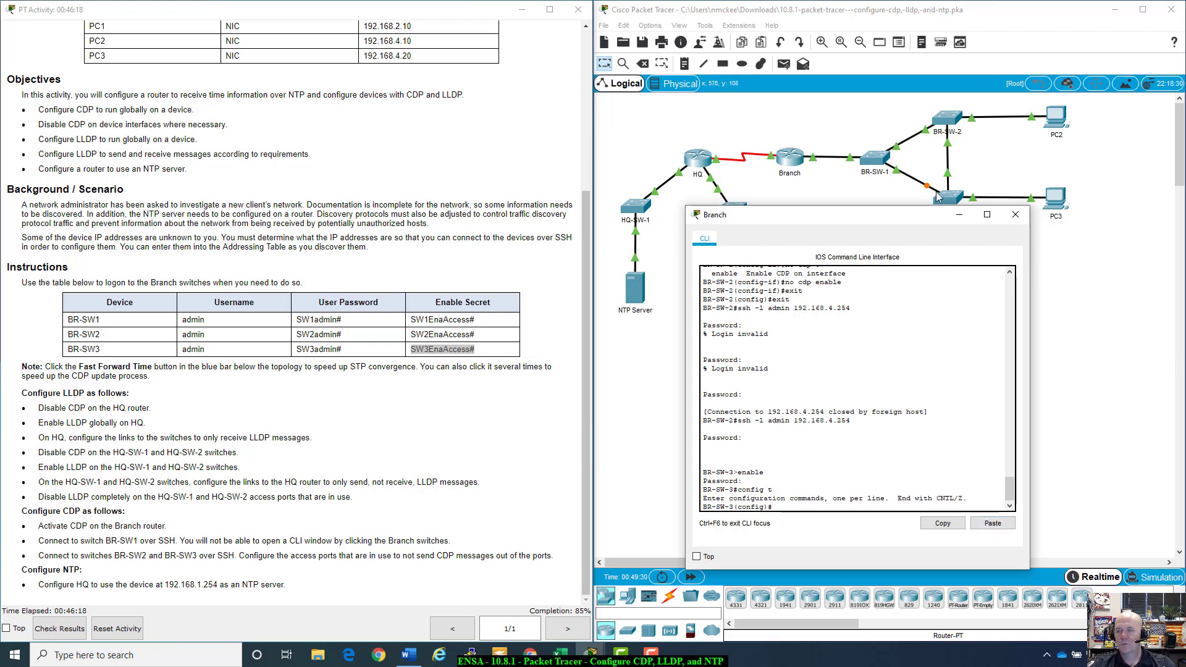
{"action": "left_click_drag", "start_coordinate": [925, 222], "coordinate": [572, 280]}
{"action": "left_click", "coordinate": [992, 266]}
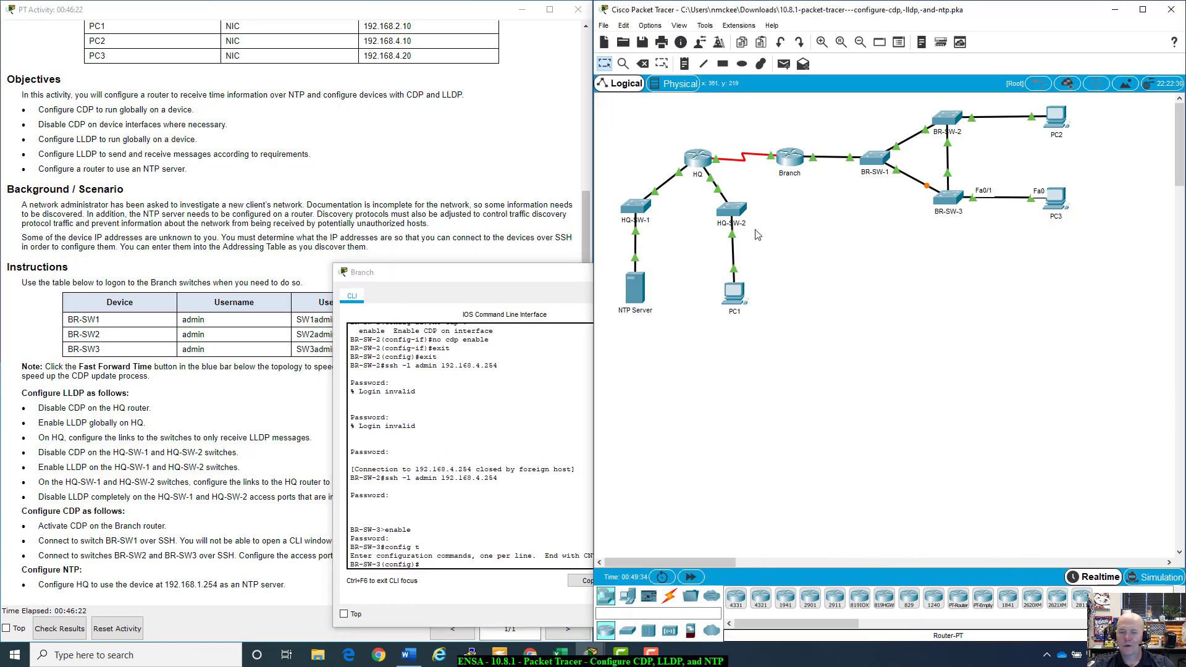
Step: Disable CDP on BR-SW-3's f0/1 with 'no cdp enable', then close the Branch terminal
{"action": "left_click_drag", "start_coordinate": [528, 273], "coordinate": [931, 225]}
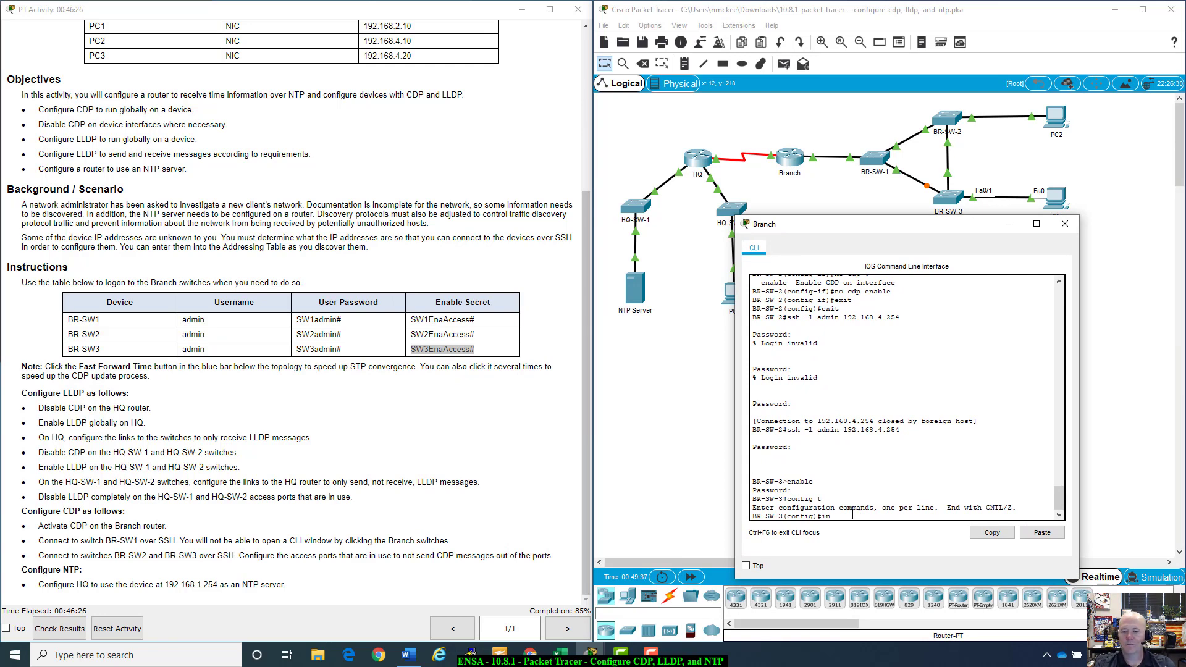
{"action": "type", "text": "f0/1"}
{"action": "key", "text": "Return"}
{"action": "type", "text": "no cdp"}
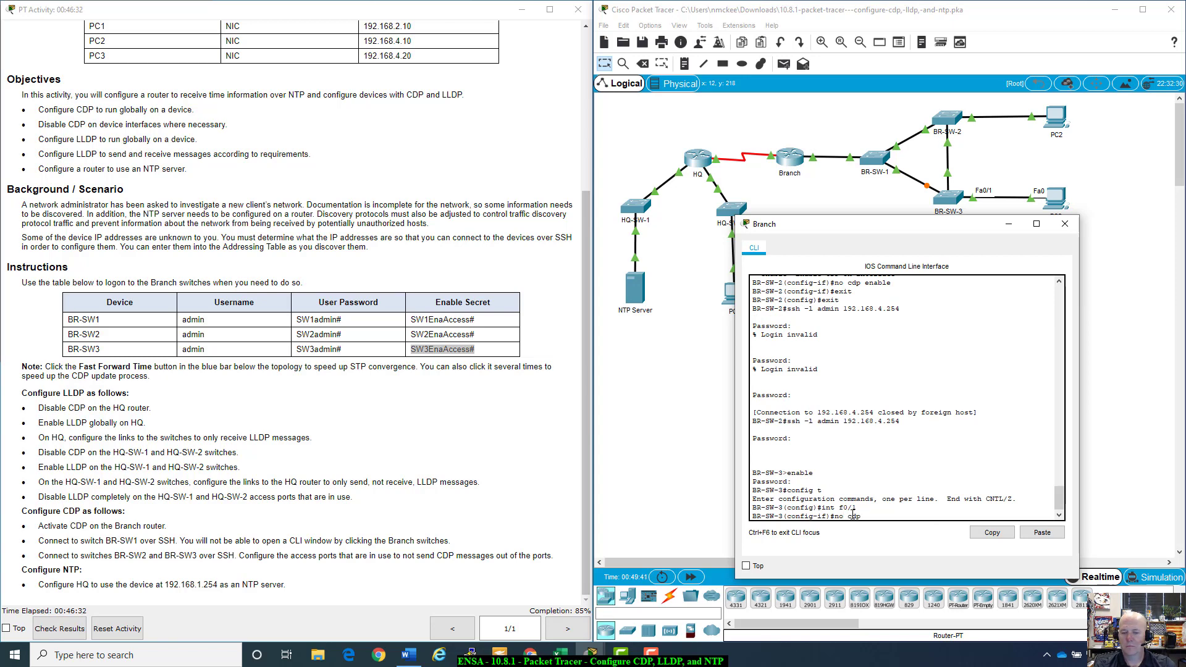
{"action": "type", "text": " ?enable"}
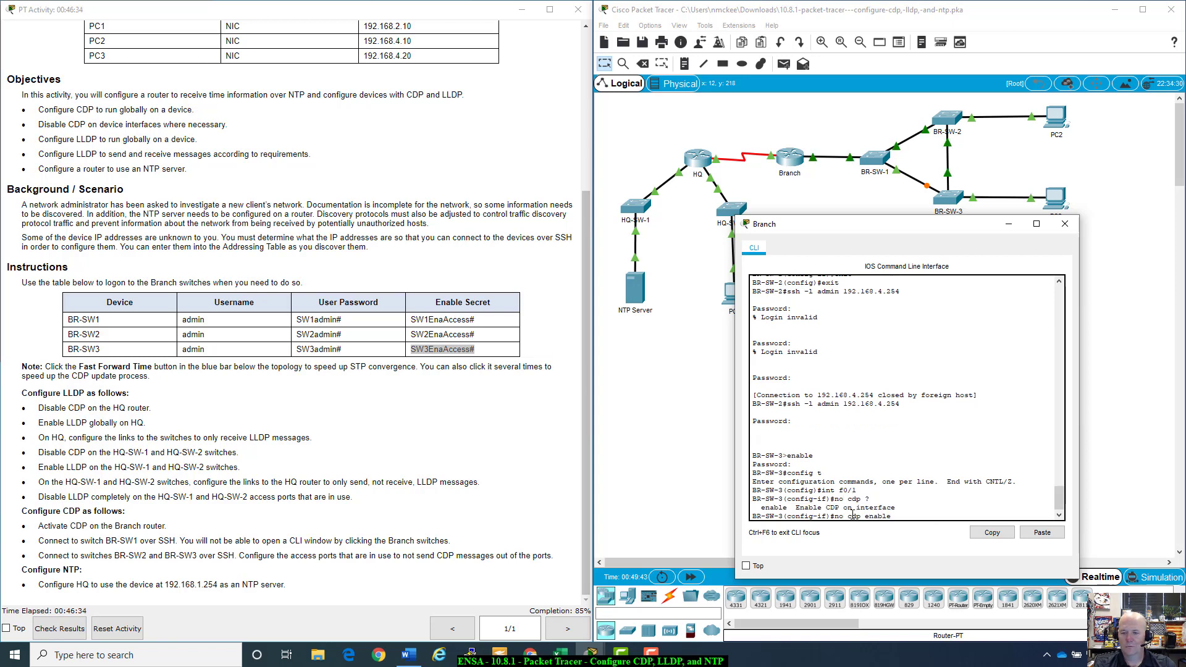
{"action": "key", "text": "Return"}
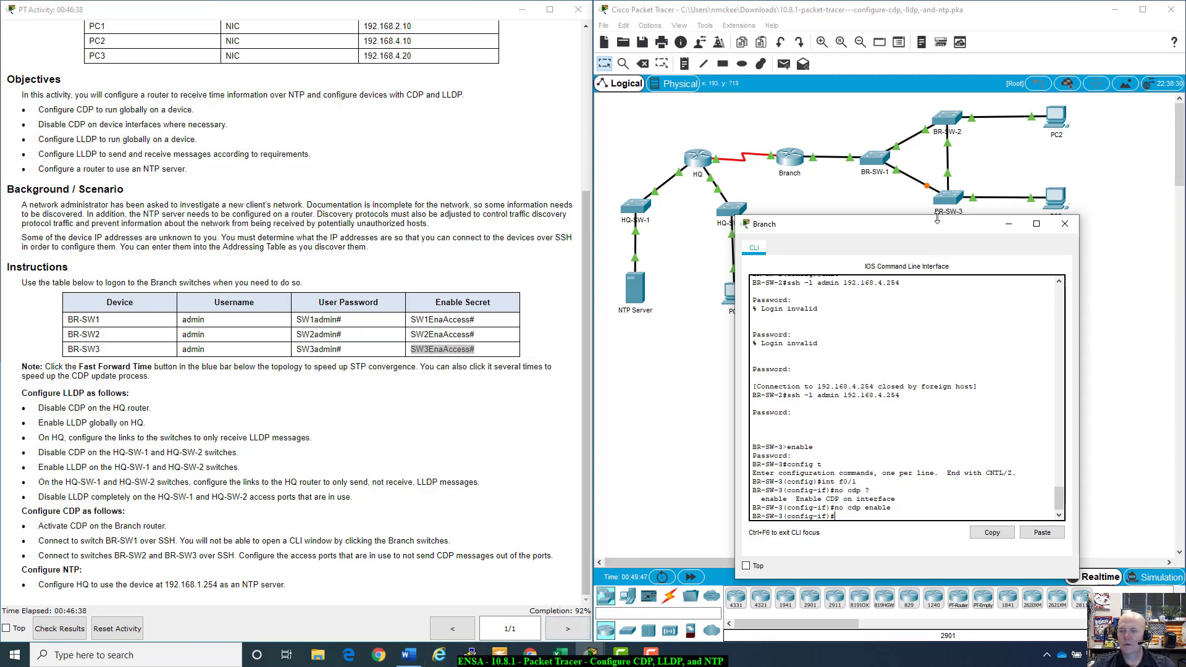
{"action": "left_click_drag", "start_coordinate": [936, 224], "coordinate": [868, 181]}
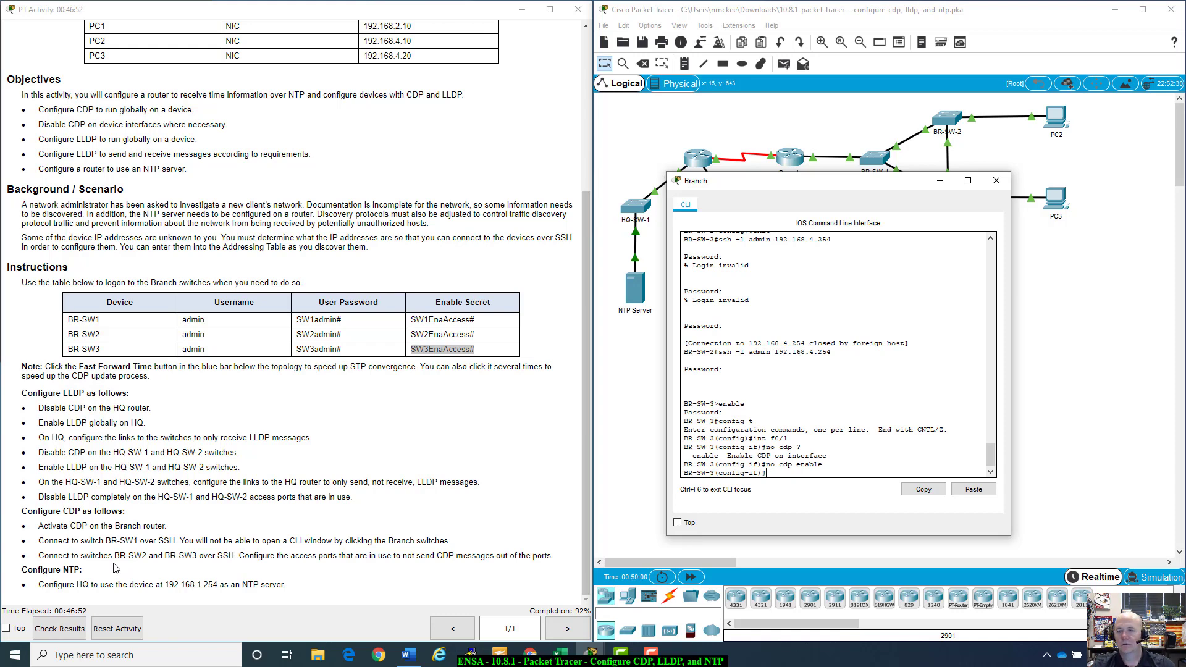
{"action": "left_click", "coordinate": [939, 181]}
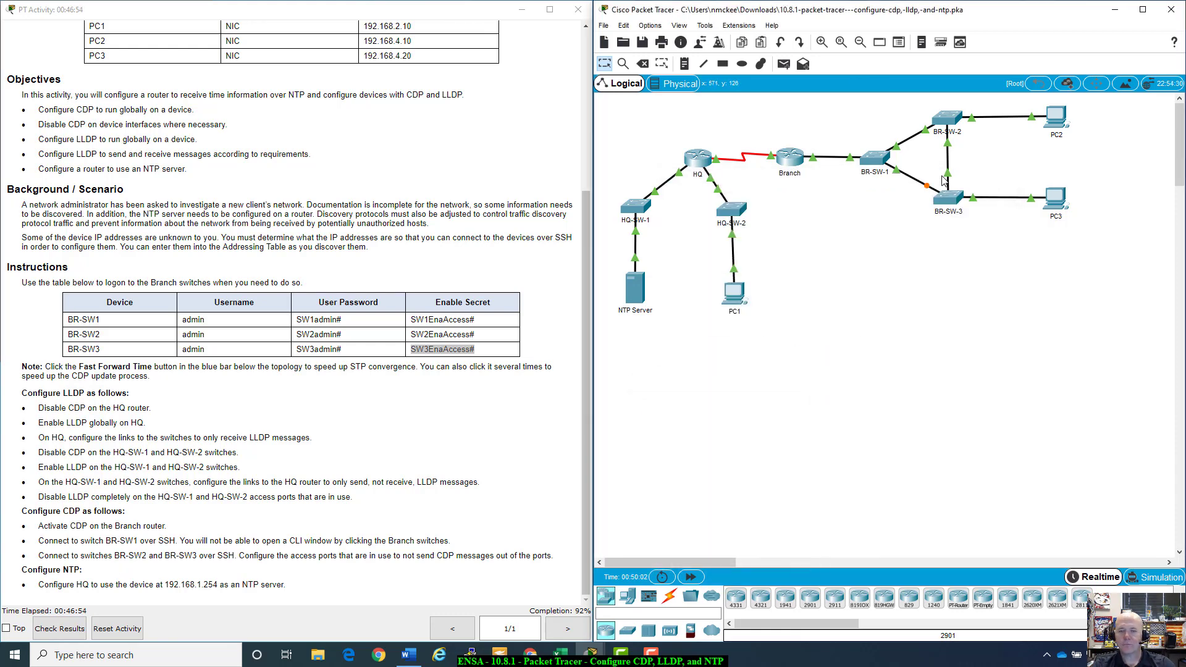
Step: On the HQ router's CLI, enter enable and global configuration mode
{"action": "left_click", "coordinate": [636, 212]}
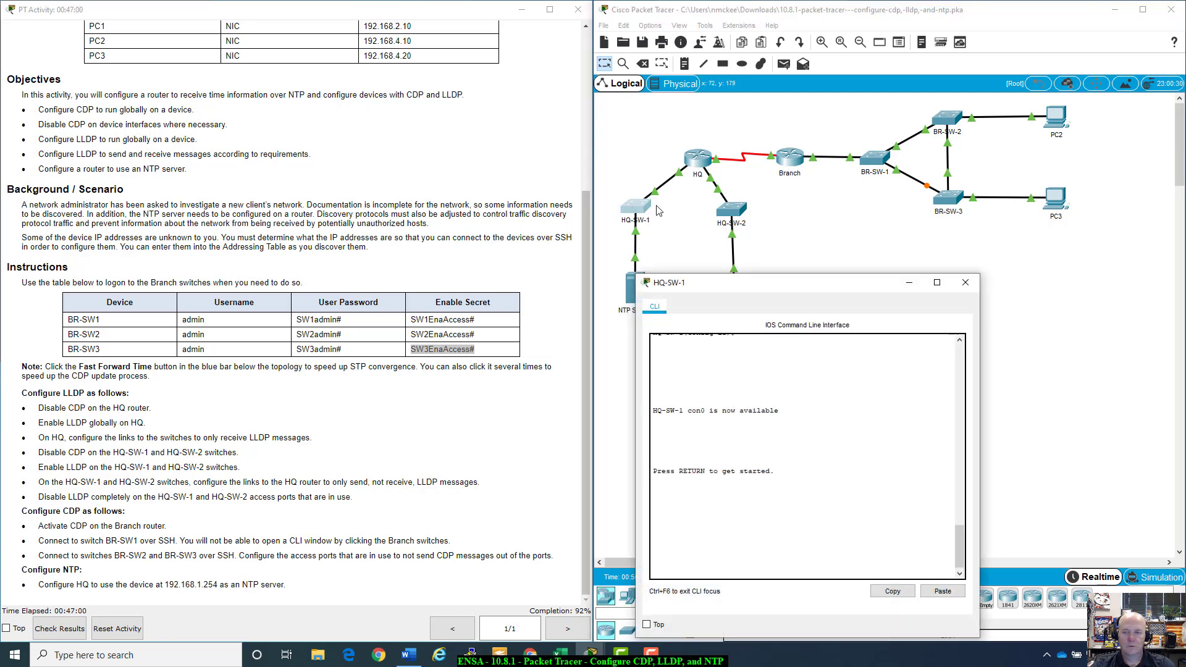
{"action": "left_click", "coordinate": [964, 282]}
{"action": "left_click", "coordinate": [699, 158]}
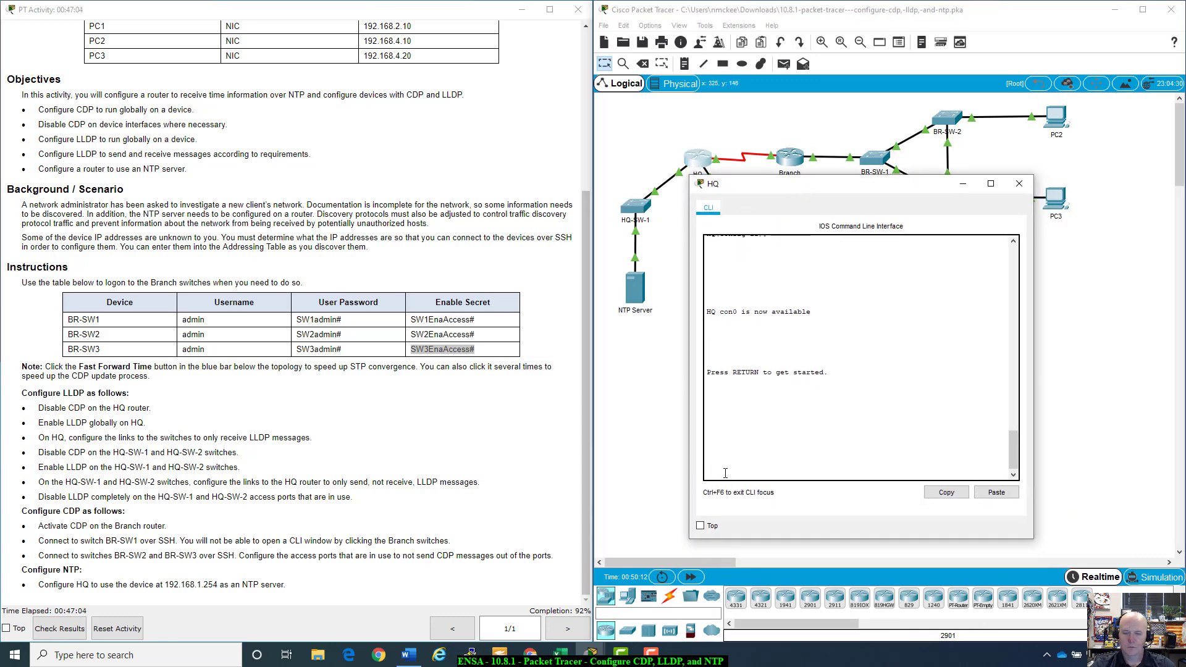
{"action": "key", "text": "Return"}
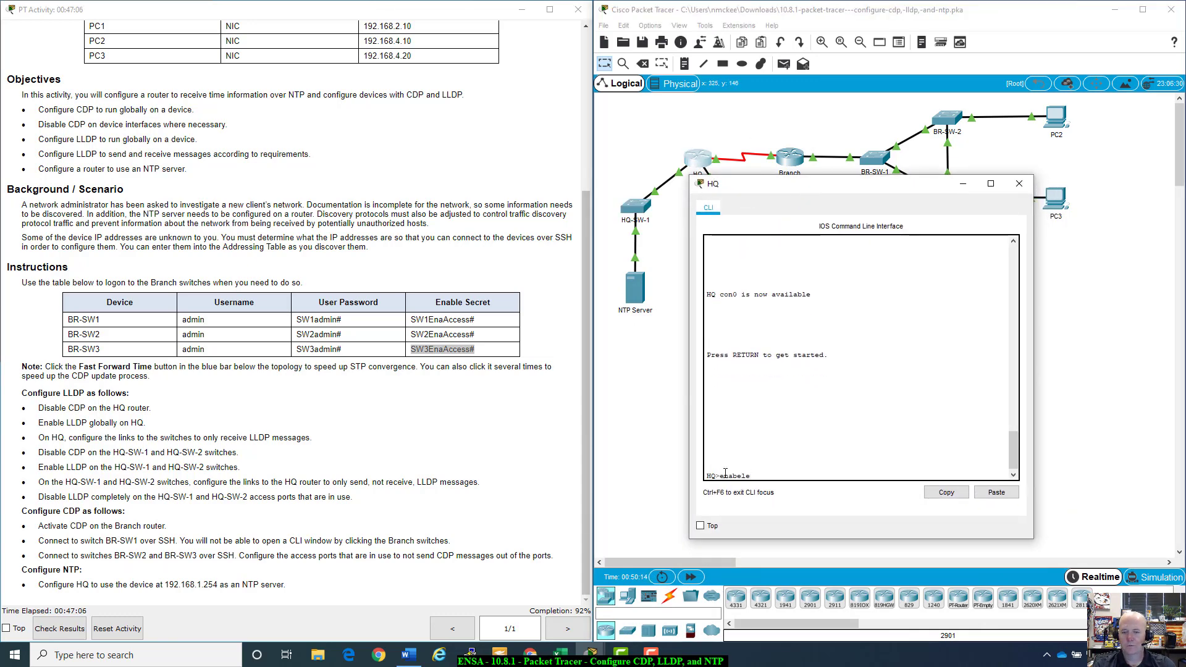
{"action": "type", "text": "enable"}
{"action": "key", "text": "Return"}
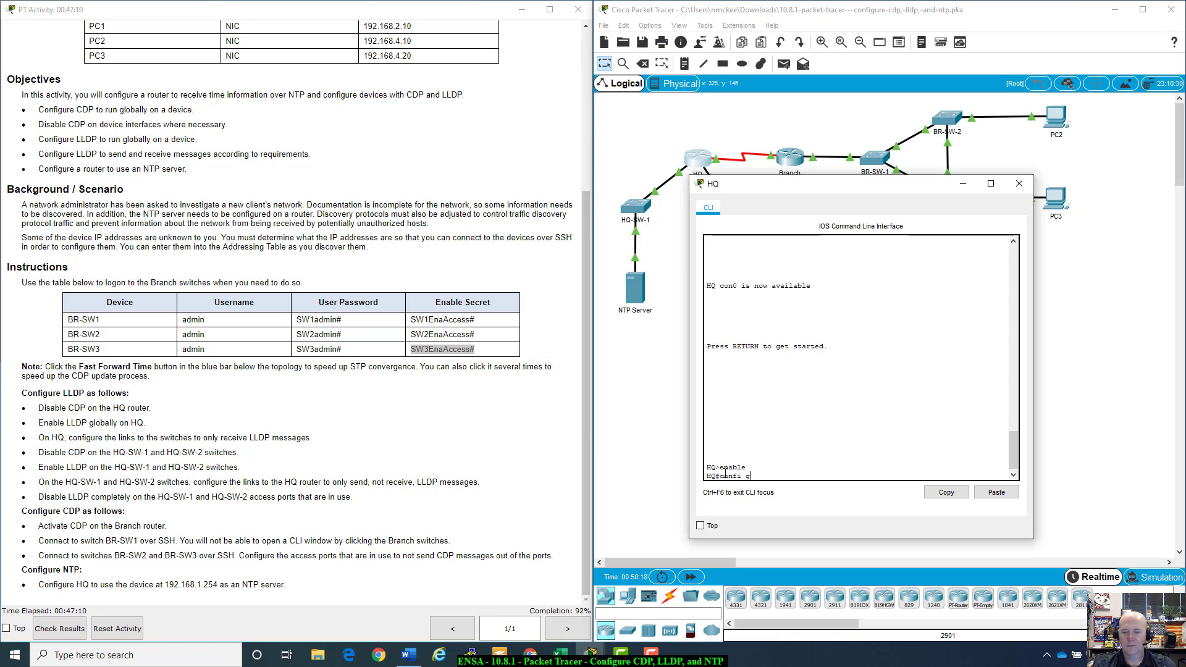
{"action": "type", "text": "config t"}
{"action": "key", "text": "Return"}
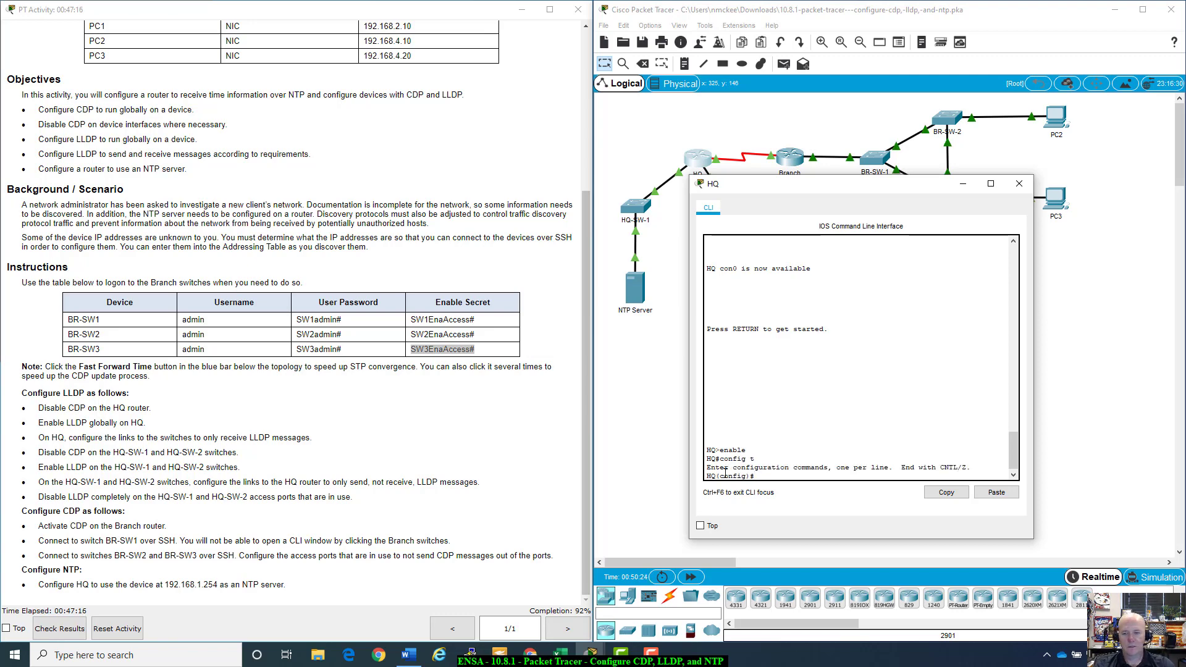
Step: Configure 'ntp server 192.168.1.254' on the HQ router
{"action": "type", "text": "ntp ?"}
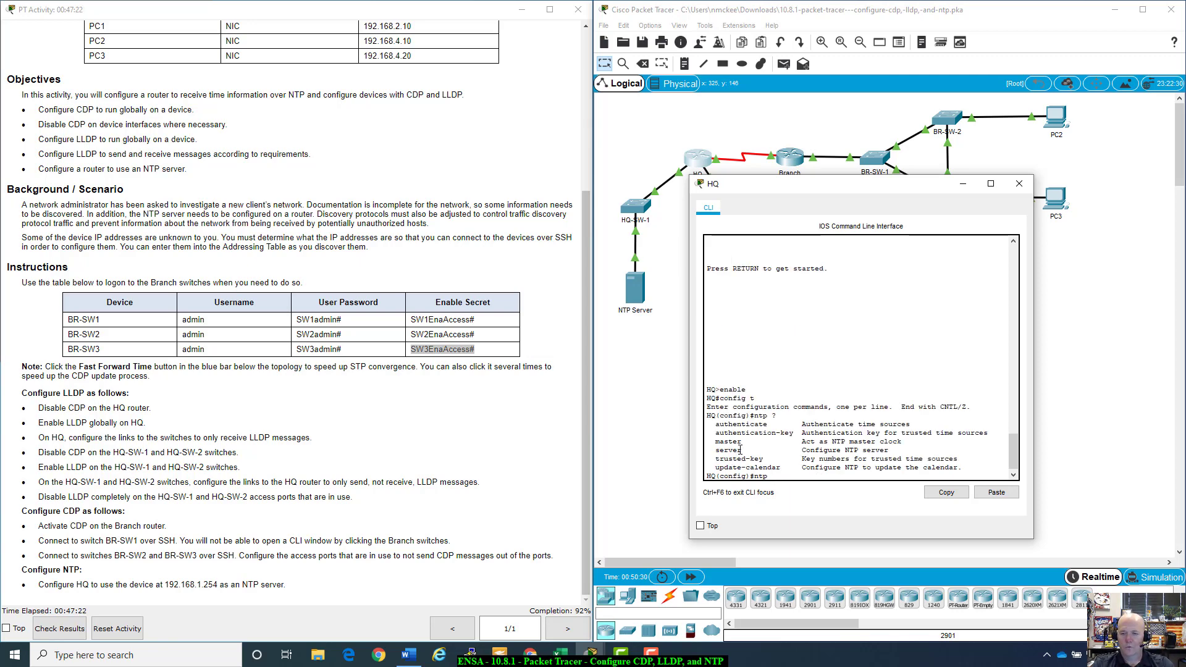
{"action": "double_click", "coordinate": [734, 450]}
{"action": "type", "text": "server ?"}
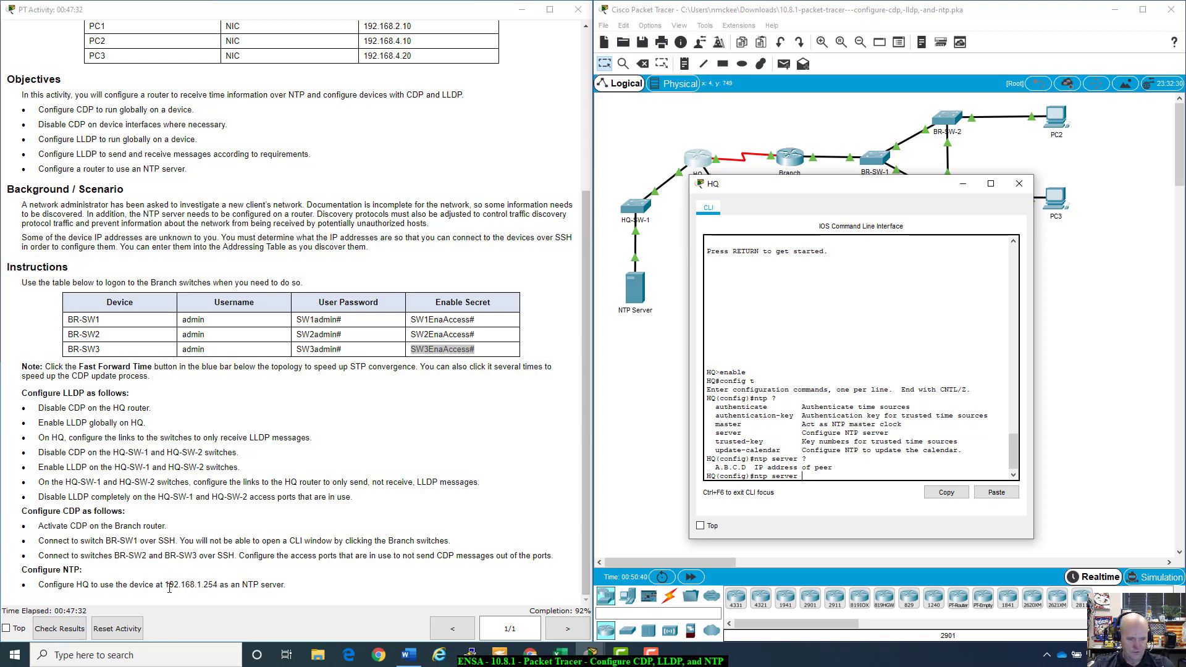
{"action": "left_click_drag", "start_coordinate": [165, 586], "coordinate": [213, 582]}
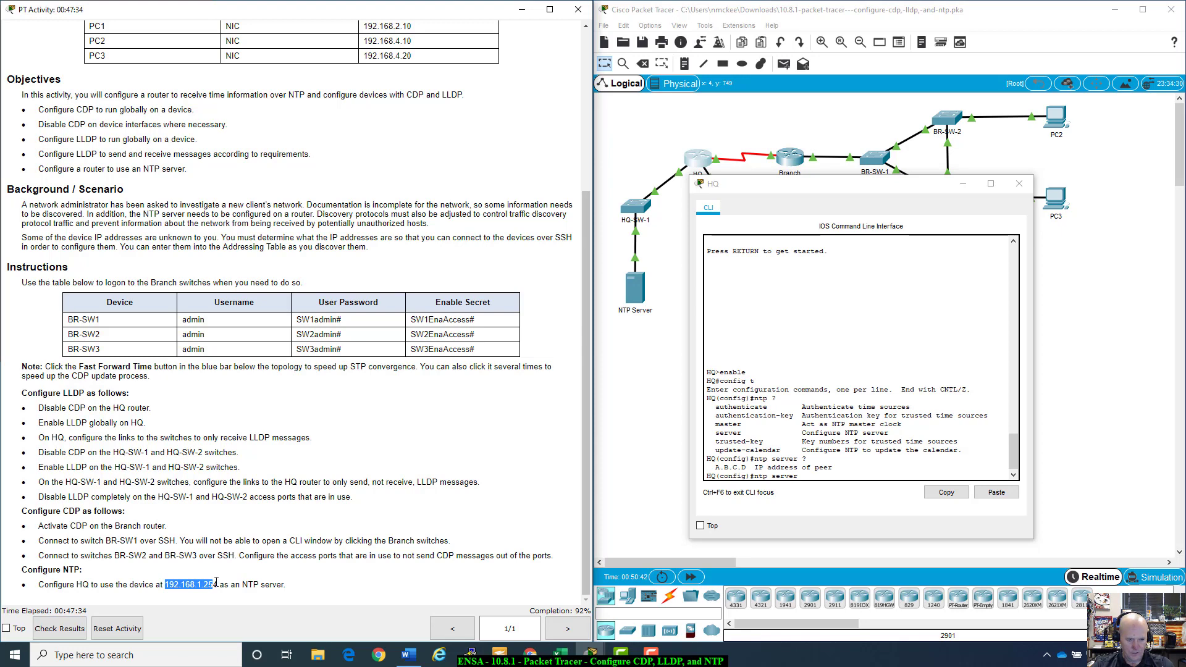
{"action": "left_click", "coordinate": [808, 477]}
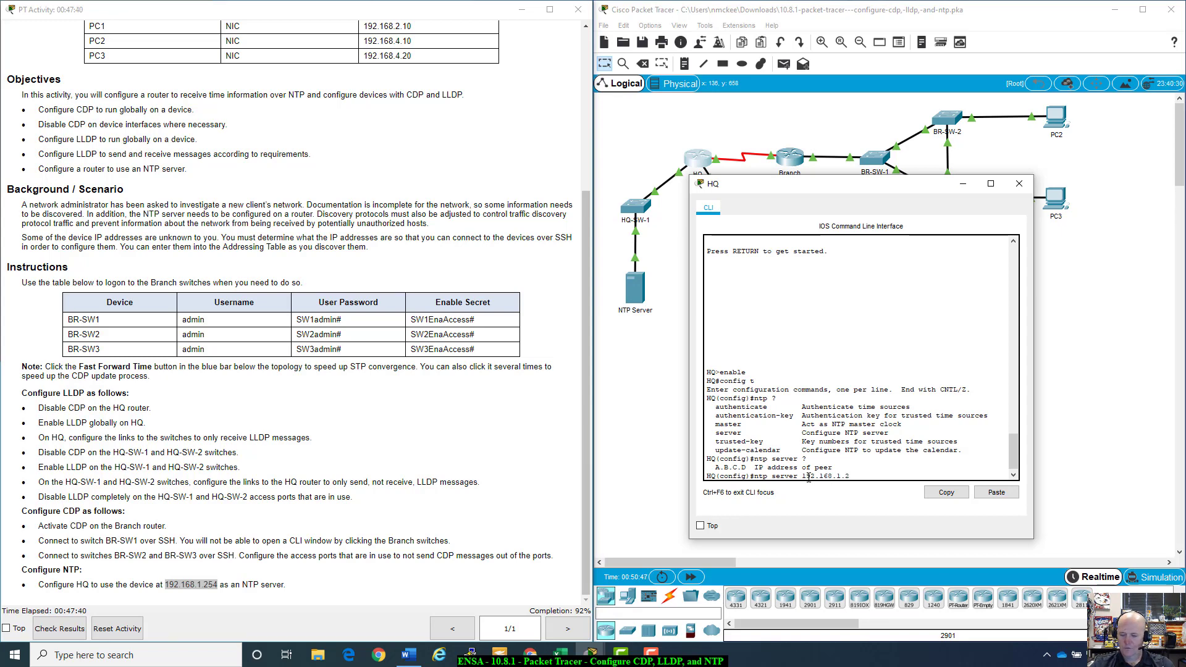
{"action": "key", "text": "Return"}
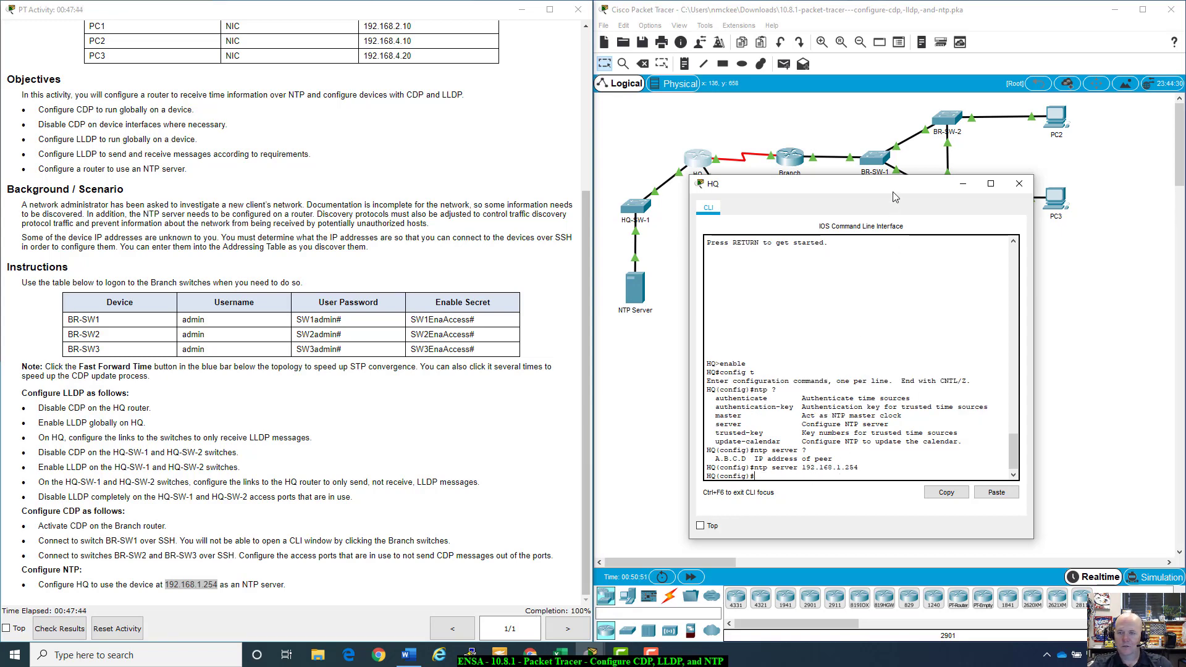
{"action": "left_click_drag", "start_coordinate": [889, 183], "coordinate": [928, 222]}
Step: Close the HQ terminal and review the LLDP, CDP and NTP task instructions
{"action": "left_click", "coordinate": [1060, 223]}
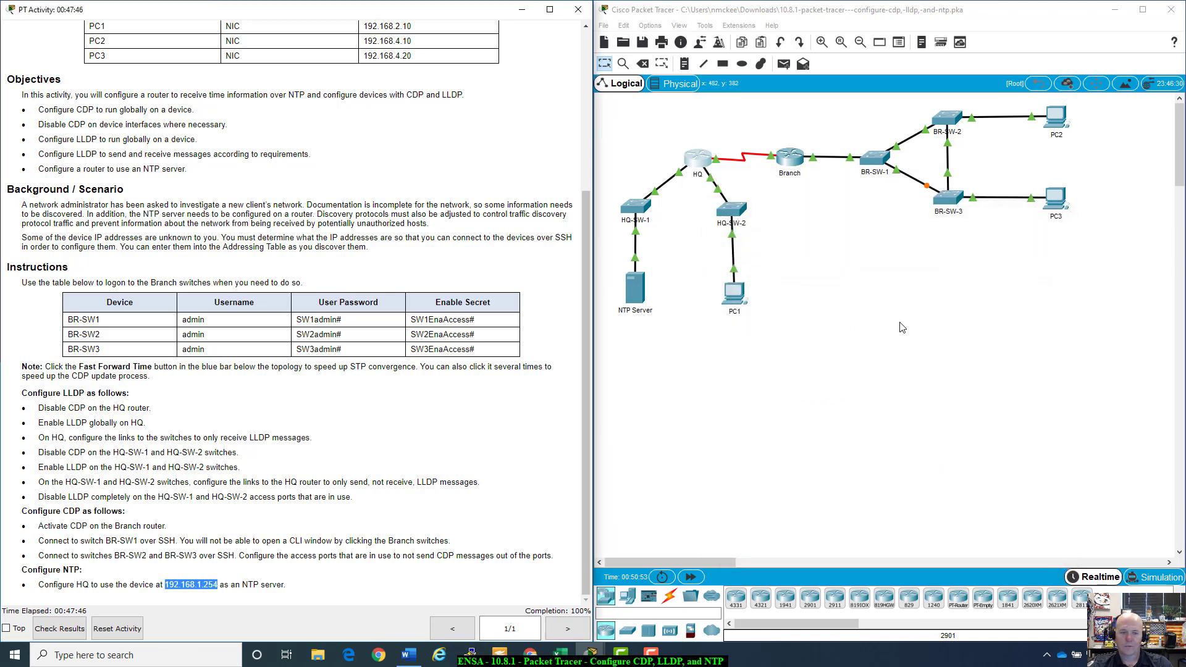
{"action": "scroll", "coordinate": [470, 426], "scroll_direction": "up", "scroll_amount": 3}
{"action": "scroll", "coordinate": [471, 426], "scroll_direction": "down", "scroll_amount": 3}
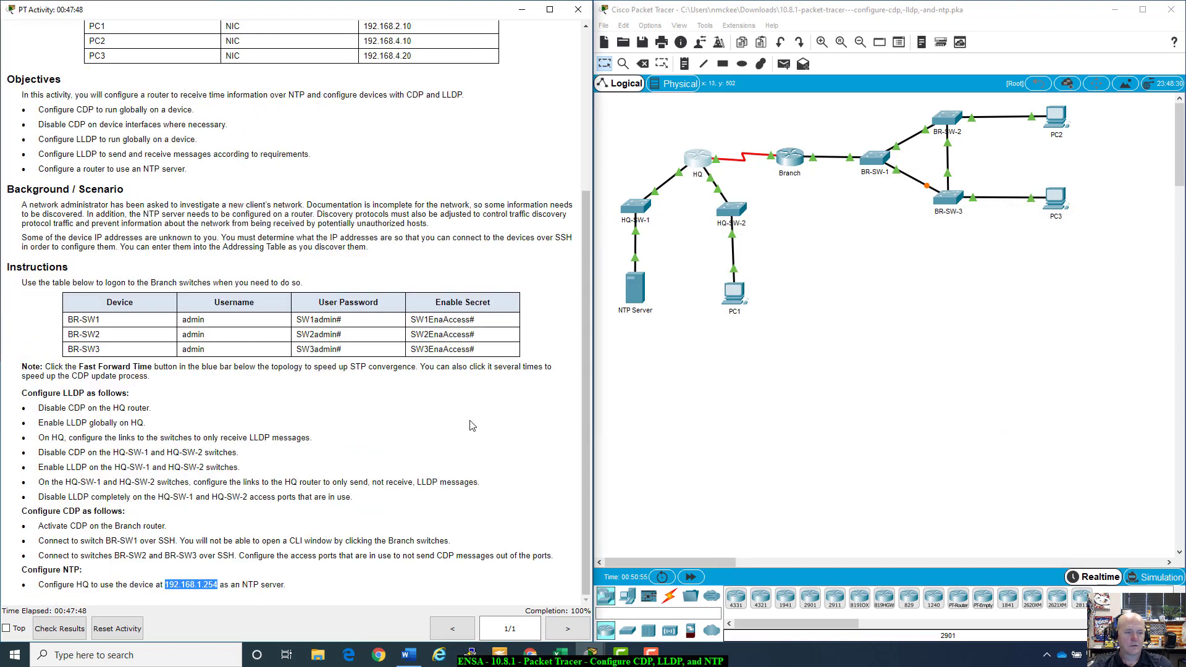
{"action": "scroll", "coordinate": [105, 303], "scroll_direction": "up", "scroll_amount": 4}
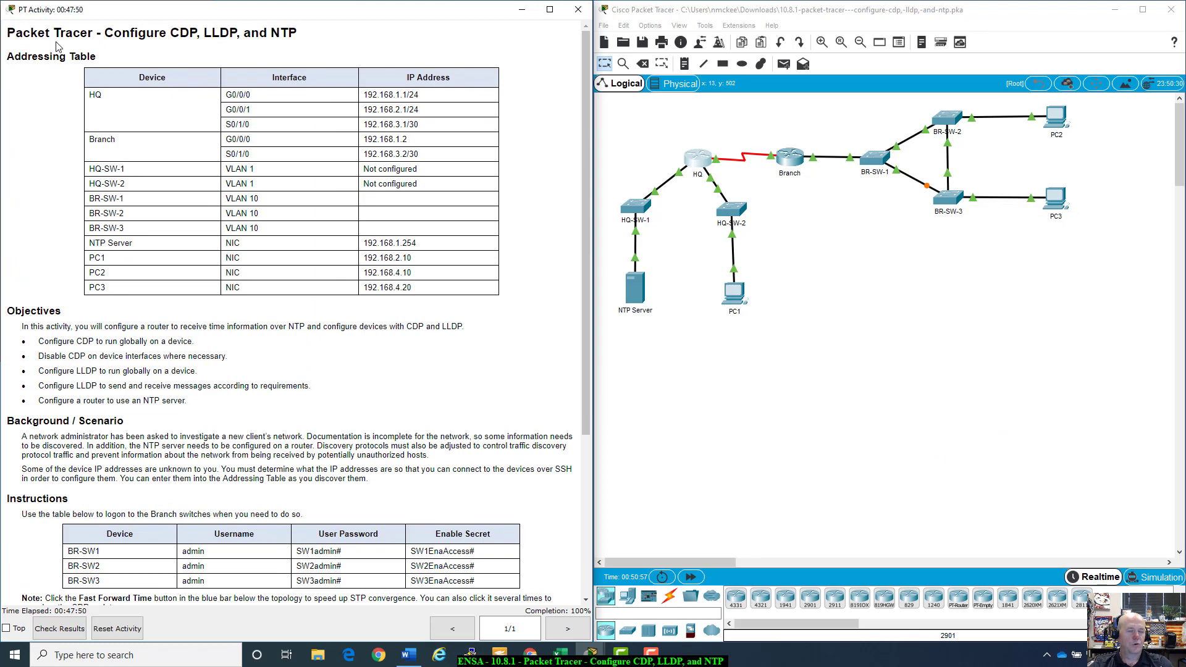
{"action": "scroll", "coordinate": [263, 323], "scroll_direction": "down", "scroll_amount": 4}
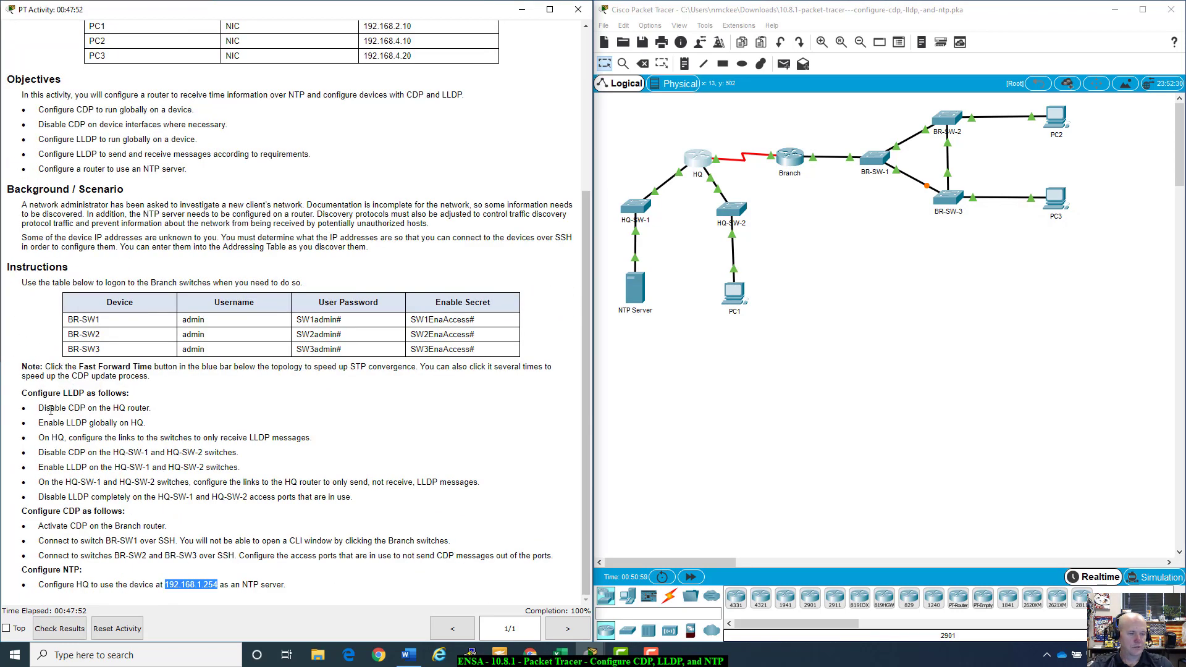
{"action": "left_click_drag", "start_coordinate": [24, 394], "coordinate": [345, 580]}
{"action": "left_click", "coordinate": [344, 580]}
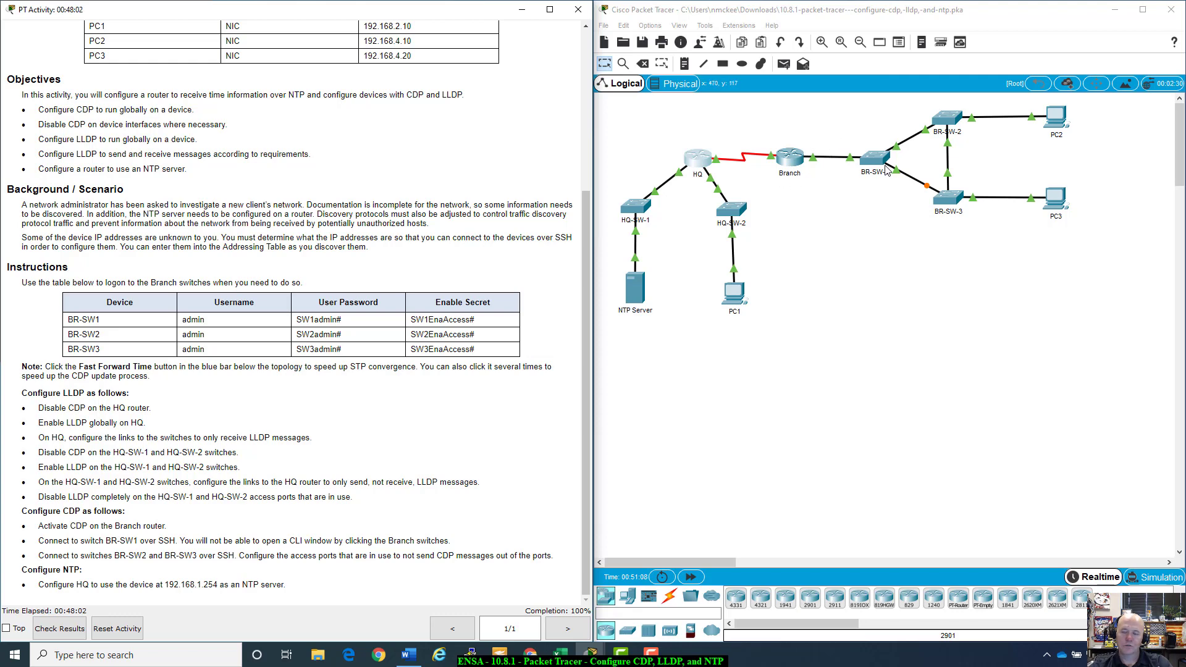
Step: Briefly open and close the BR-SW-2 and BR-SW-3 windows
{"action": "left_click", "coordinate": [949, 118]}
{"action": "left_click", "coordinate": [751, 140]}
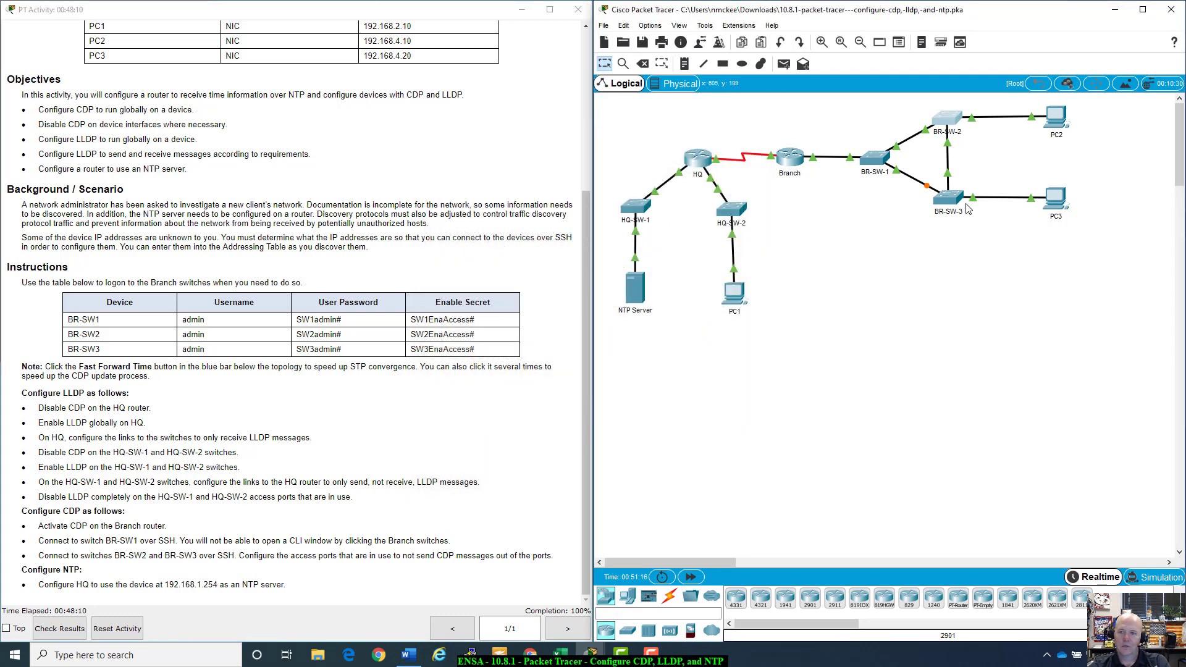
{"action": "left_click", "coordinate": [952, 198]}
{"action": "left_click", "coordinate": [751, 139]}
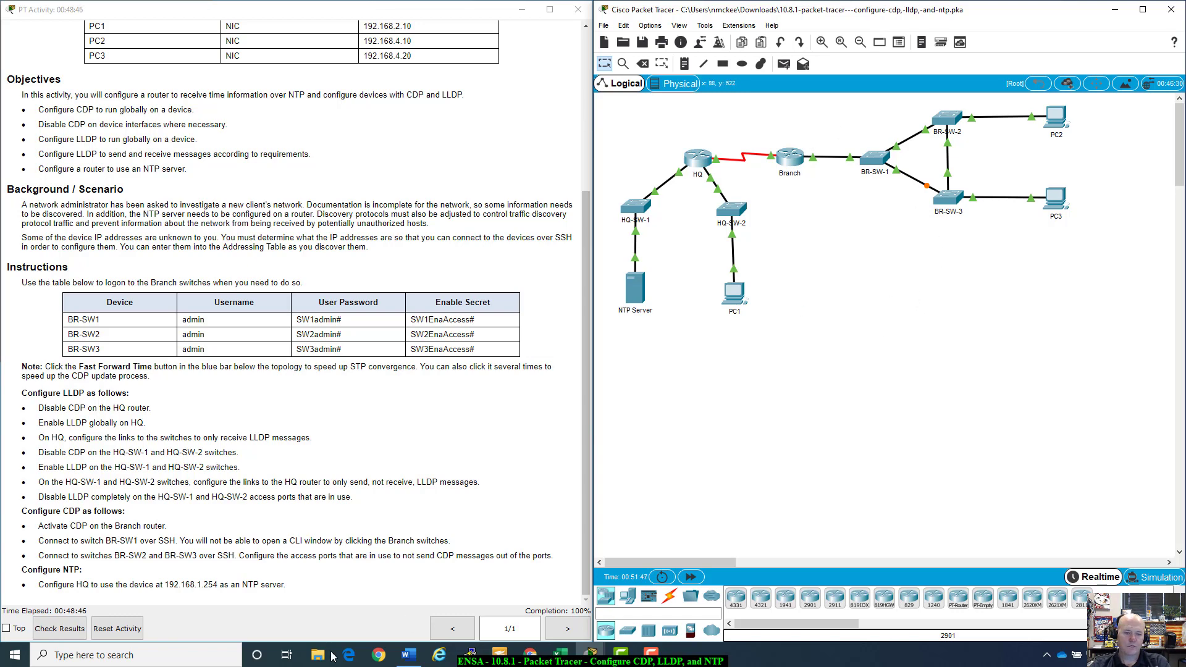
Step: Check the activity results and review the Assessment Items list, all correct at 105/105
{"action": "left_click", "coordinate": [49, 629]}
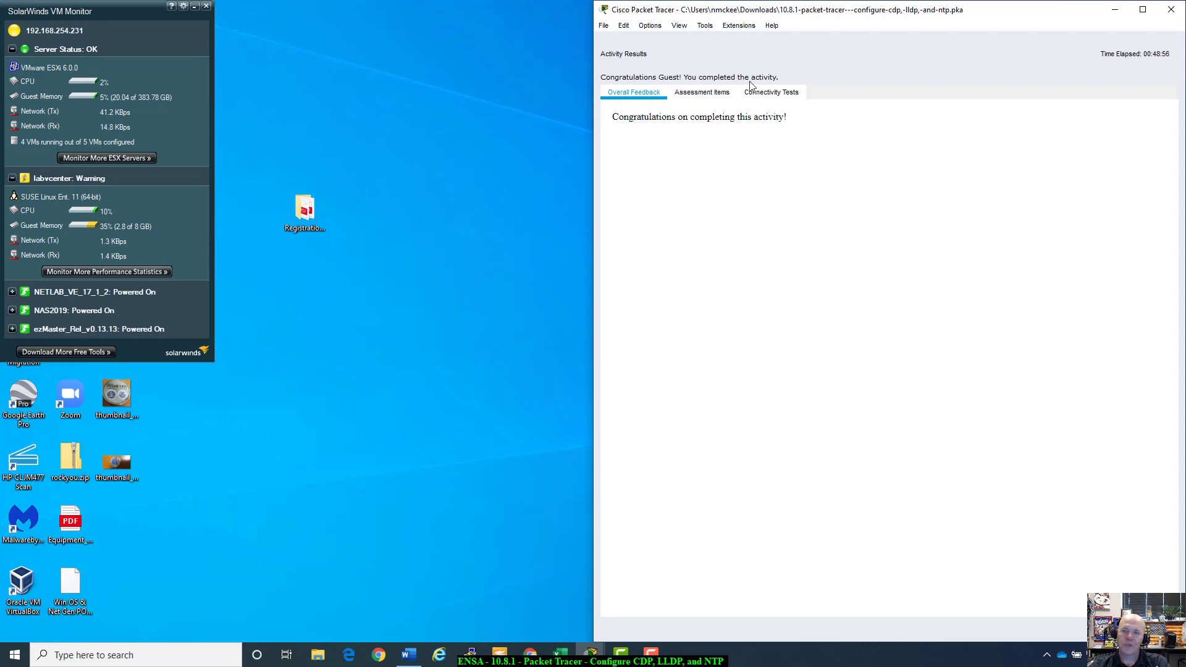
{"action": "left_click", "coordinate": [702, 97]}
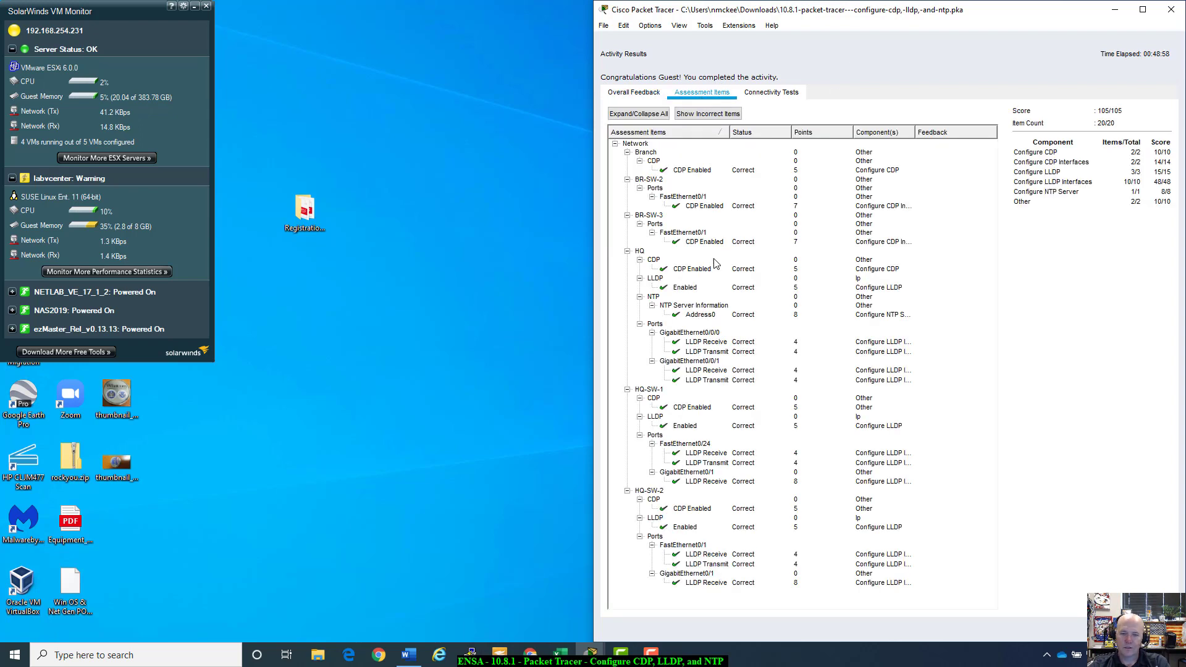